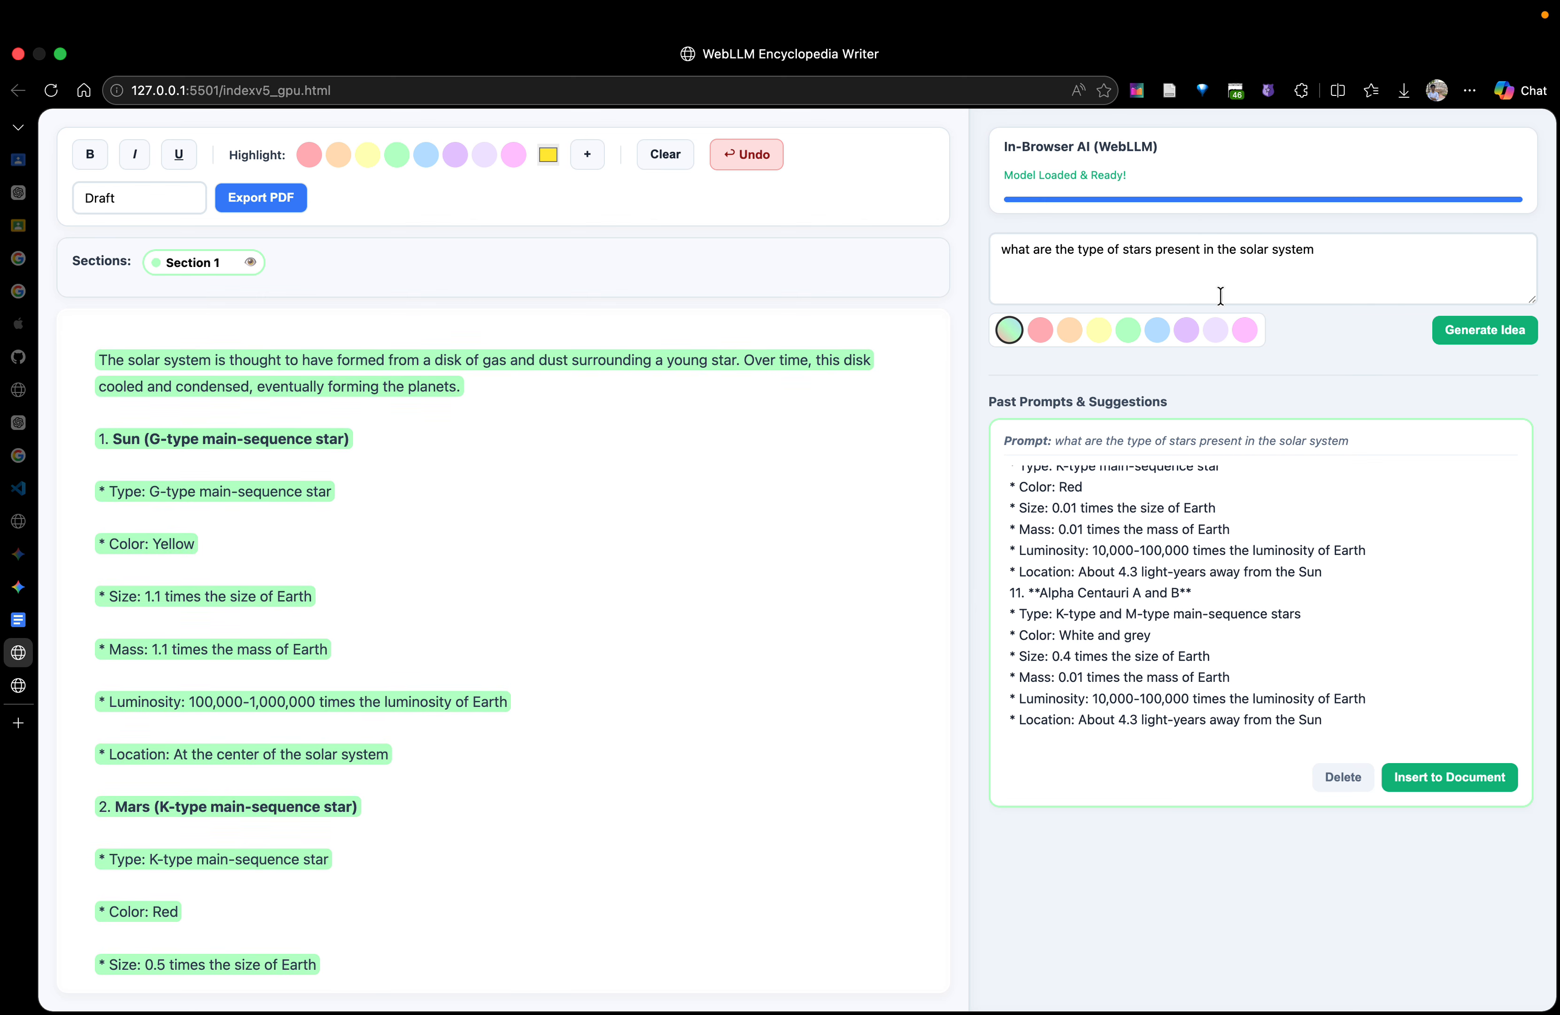
Replace the AI prompt with "tell more about sun, why it is called a star" and generate an idea from it
{"action": "triple_click", "coordinate": [1431, 266]}
{"action": "type", "text": "tel"}
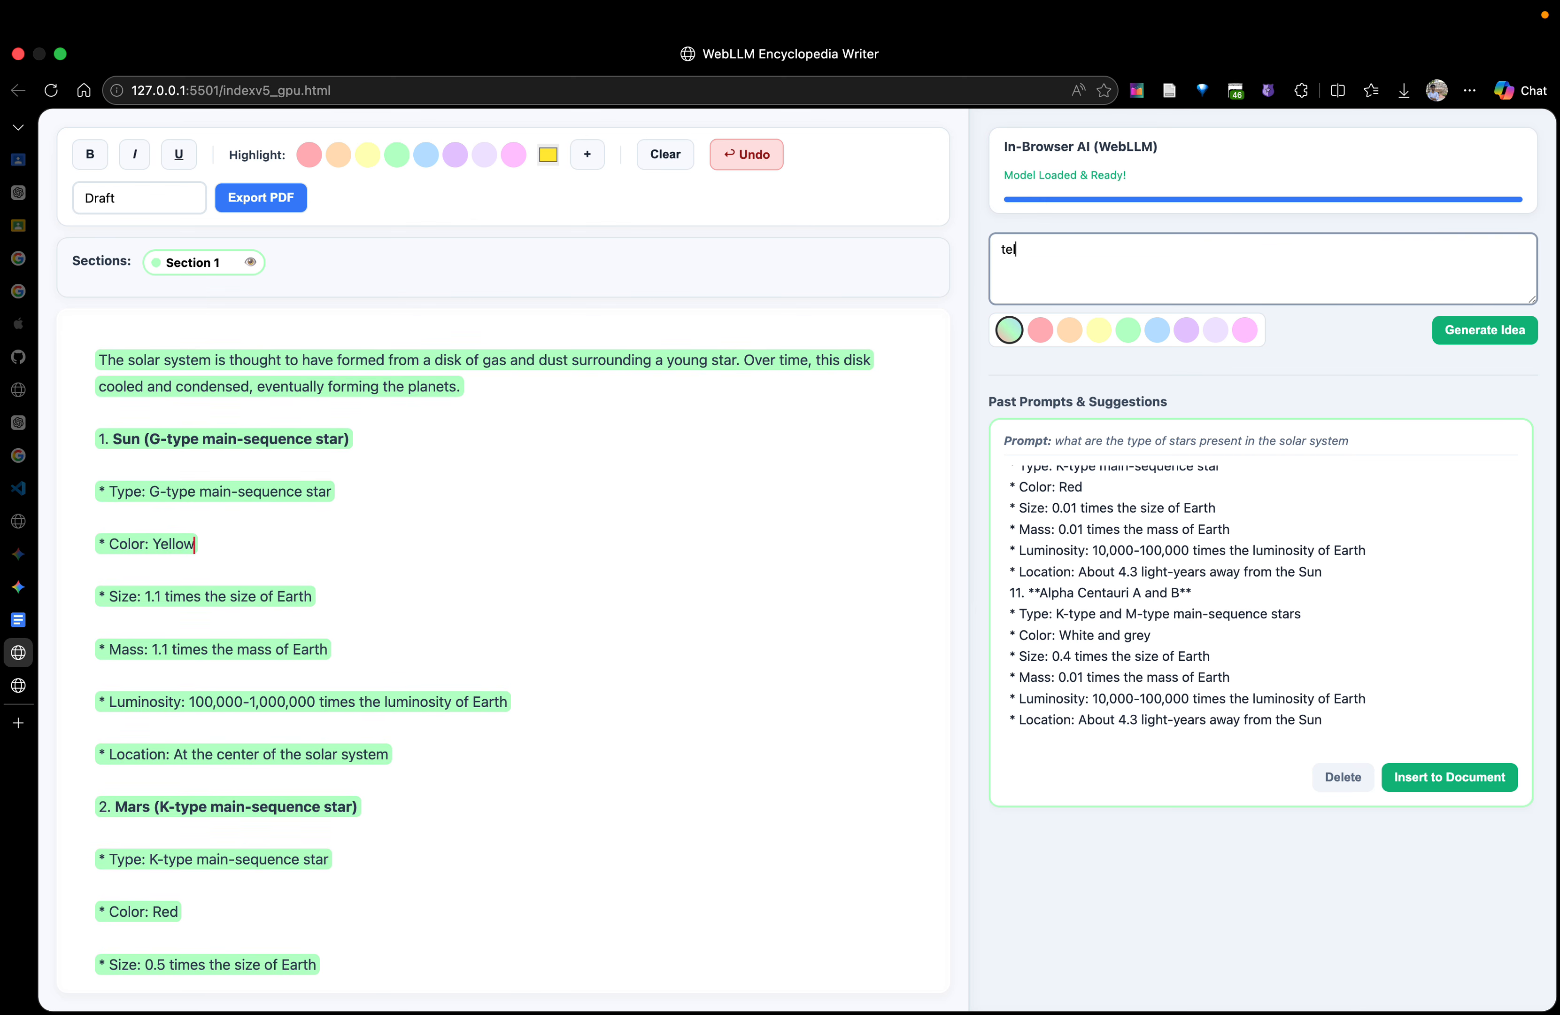
{"action": "type", "text": "l more about sun, why it is called a star"}
{"action": "left_click", "coordinate": [158, 473]}
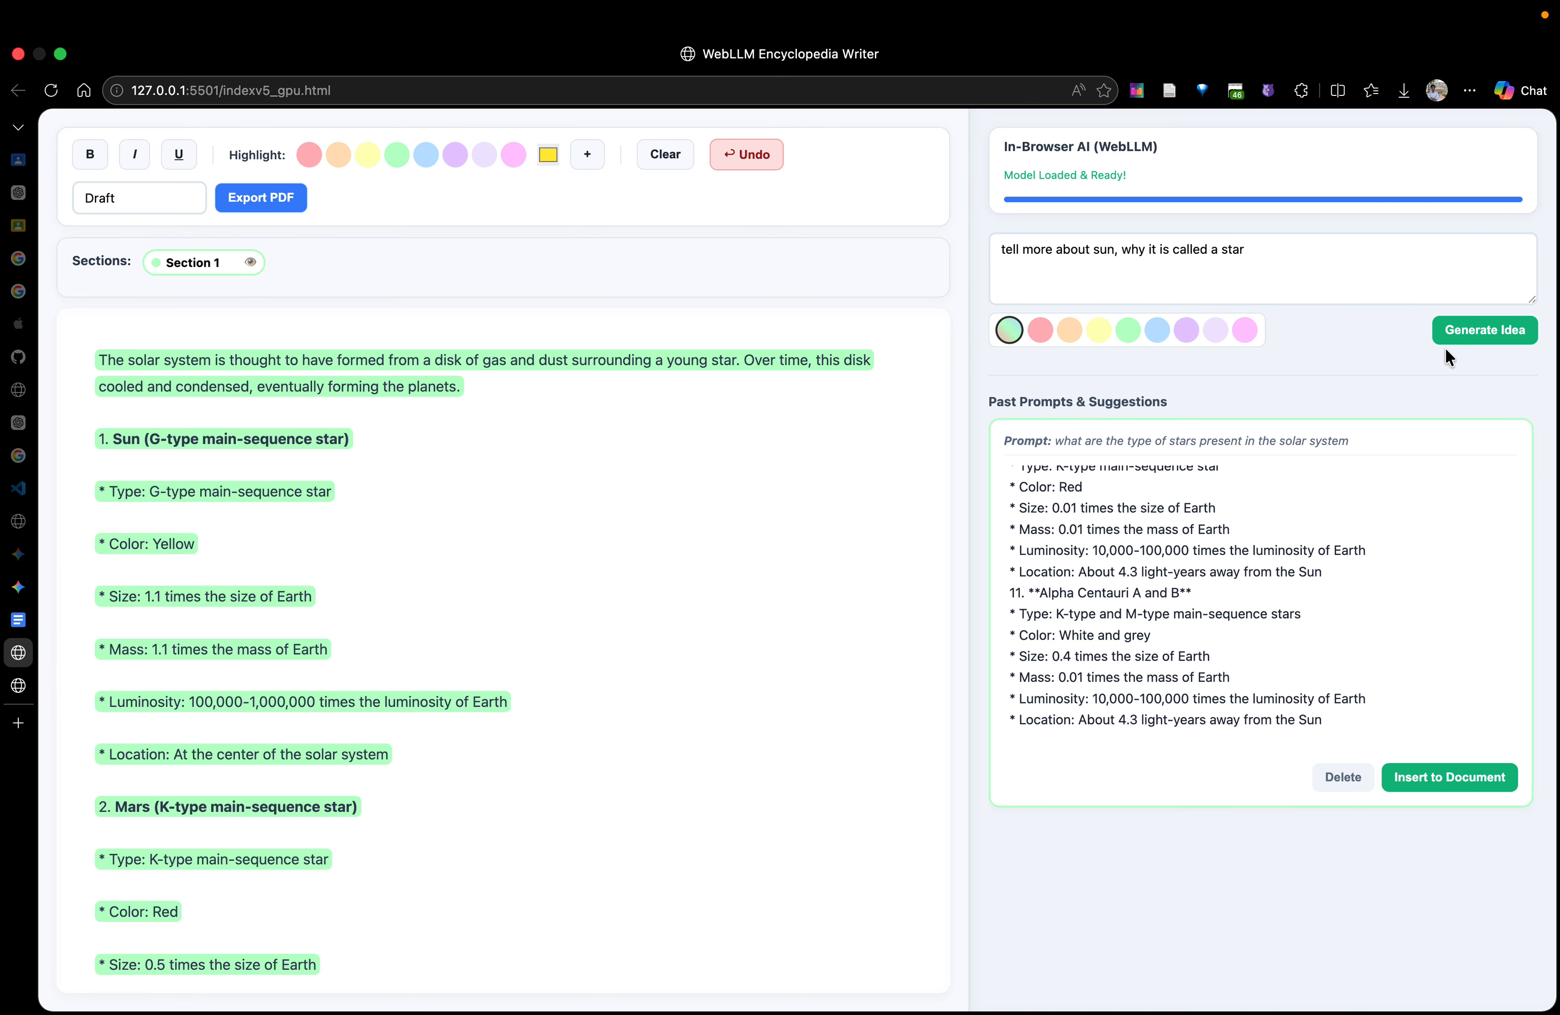
{"action": "left_click", "coordinate": [1501, 338]}
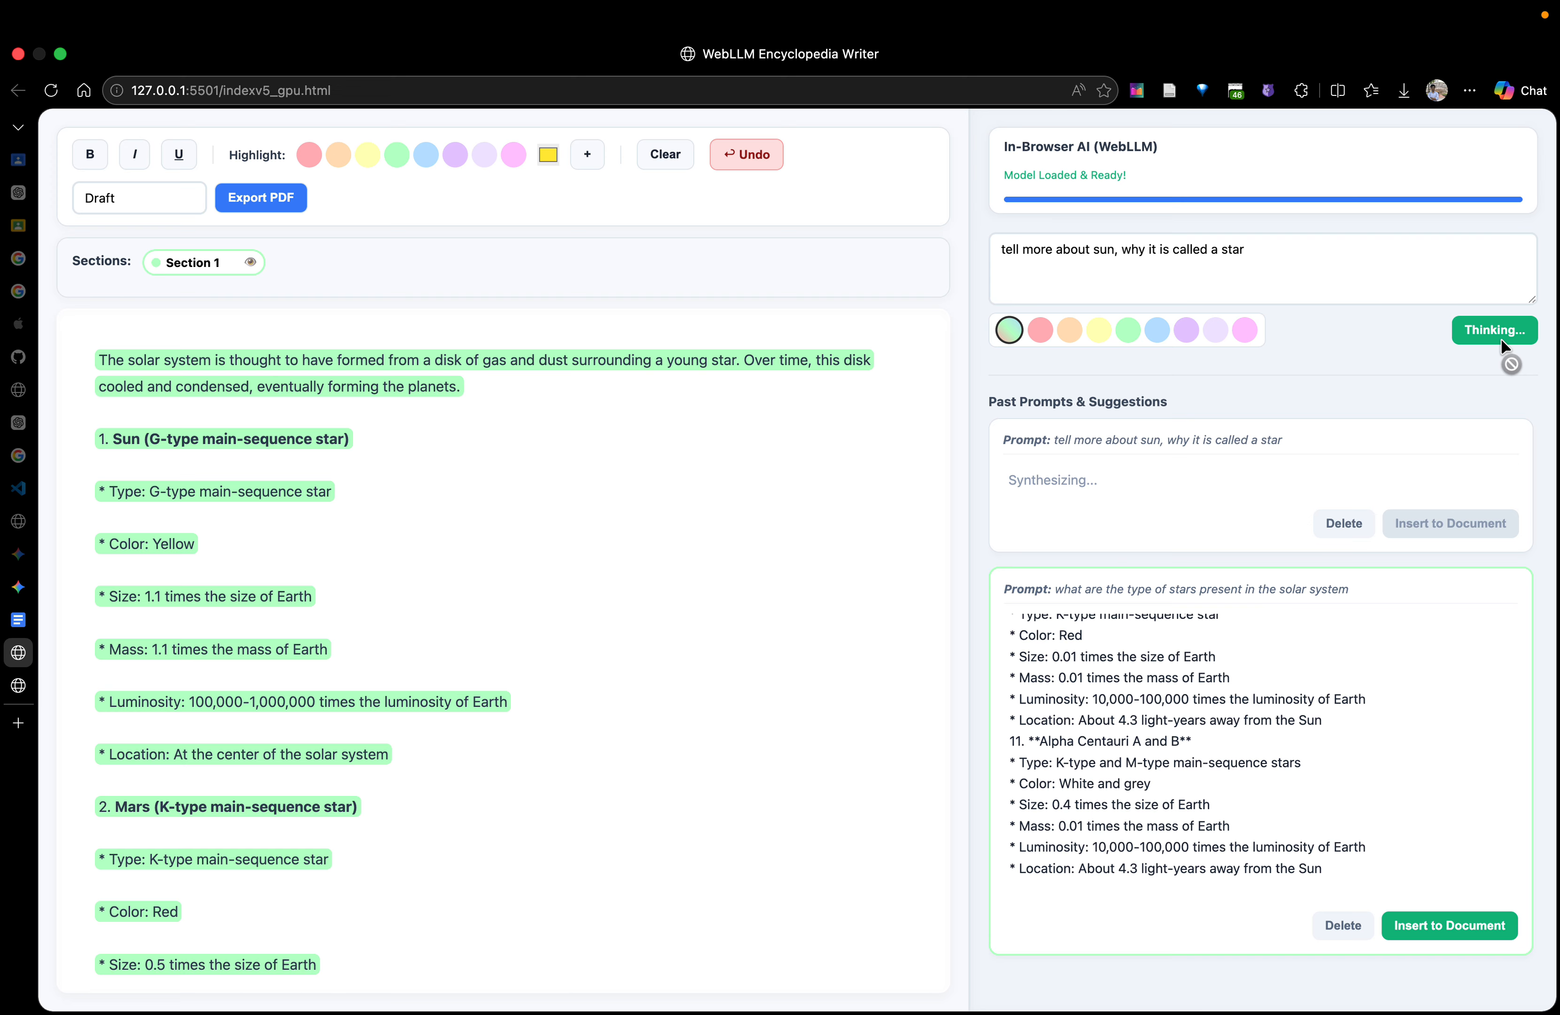
Add the line "Why sun is also a star?" below the Sun heading in the document, followed by a new line
{"action": "left_click", "coordinate": [795, 468]}
{"action": "scroll", "coordinate": [281, 804], "scroll_direction": "down", "scroll_amount": 5}
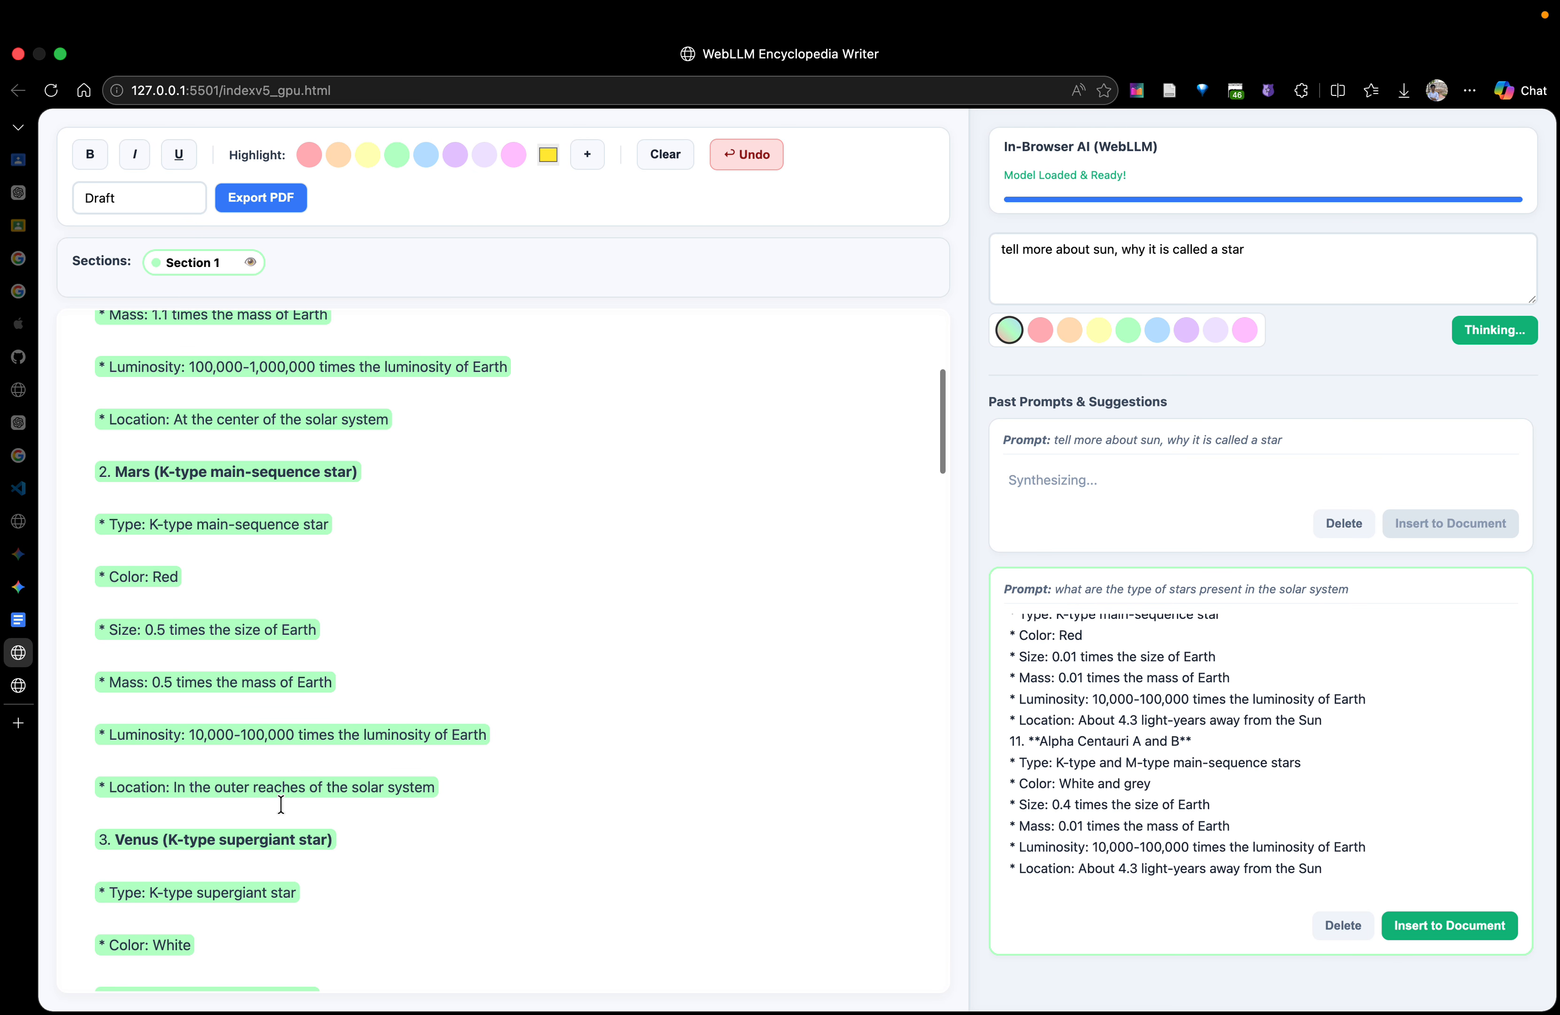
{"action": "scroll", "coordinate": [282, 804], "scroll_direction": "up", "scroll_amount": 5}
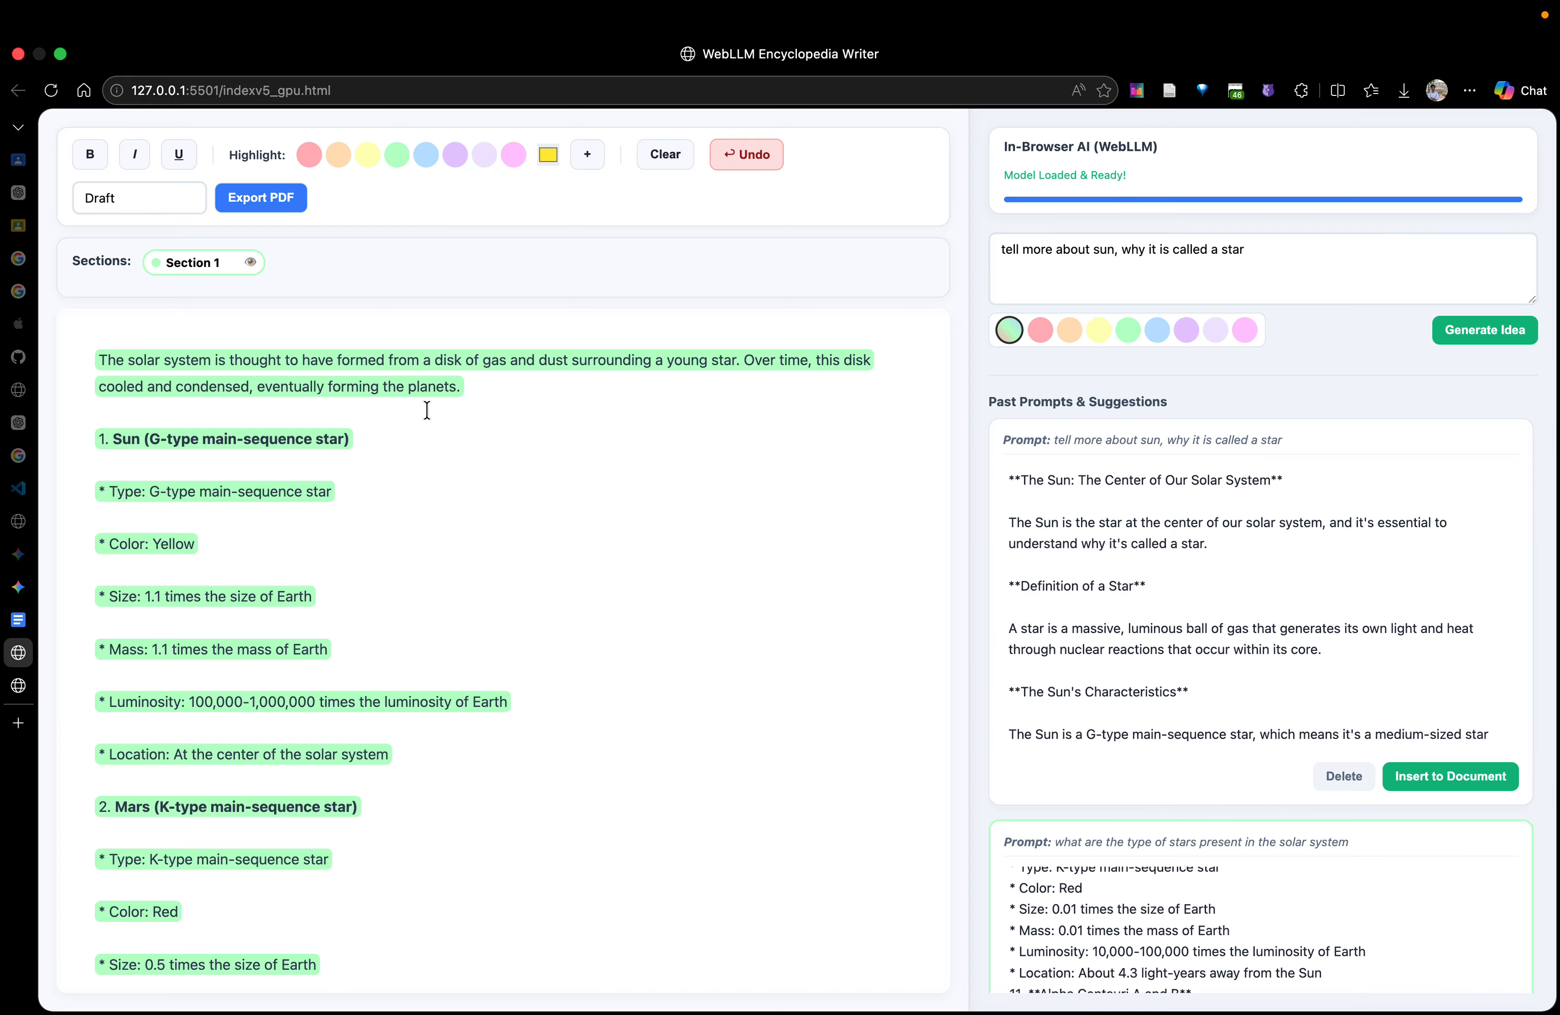
{"action": "key", "text": "Return"}
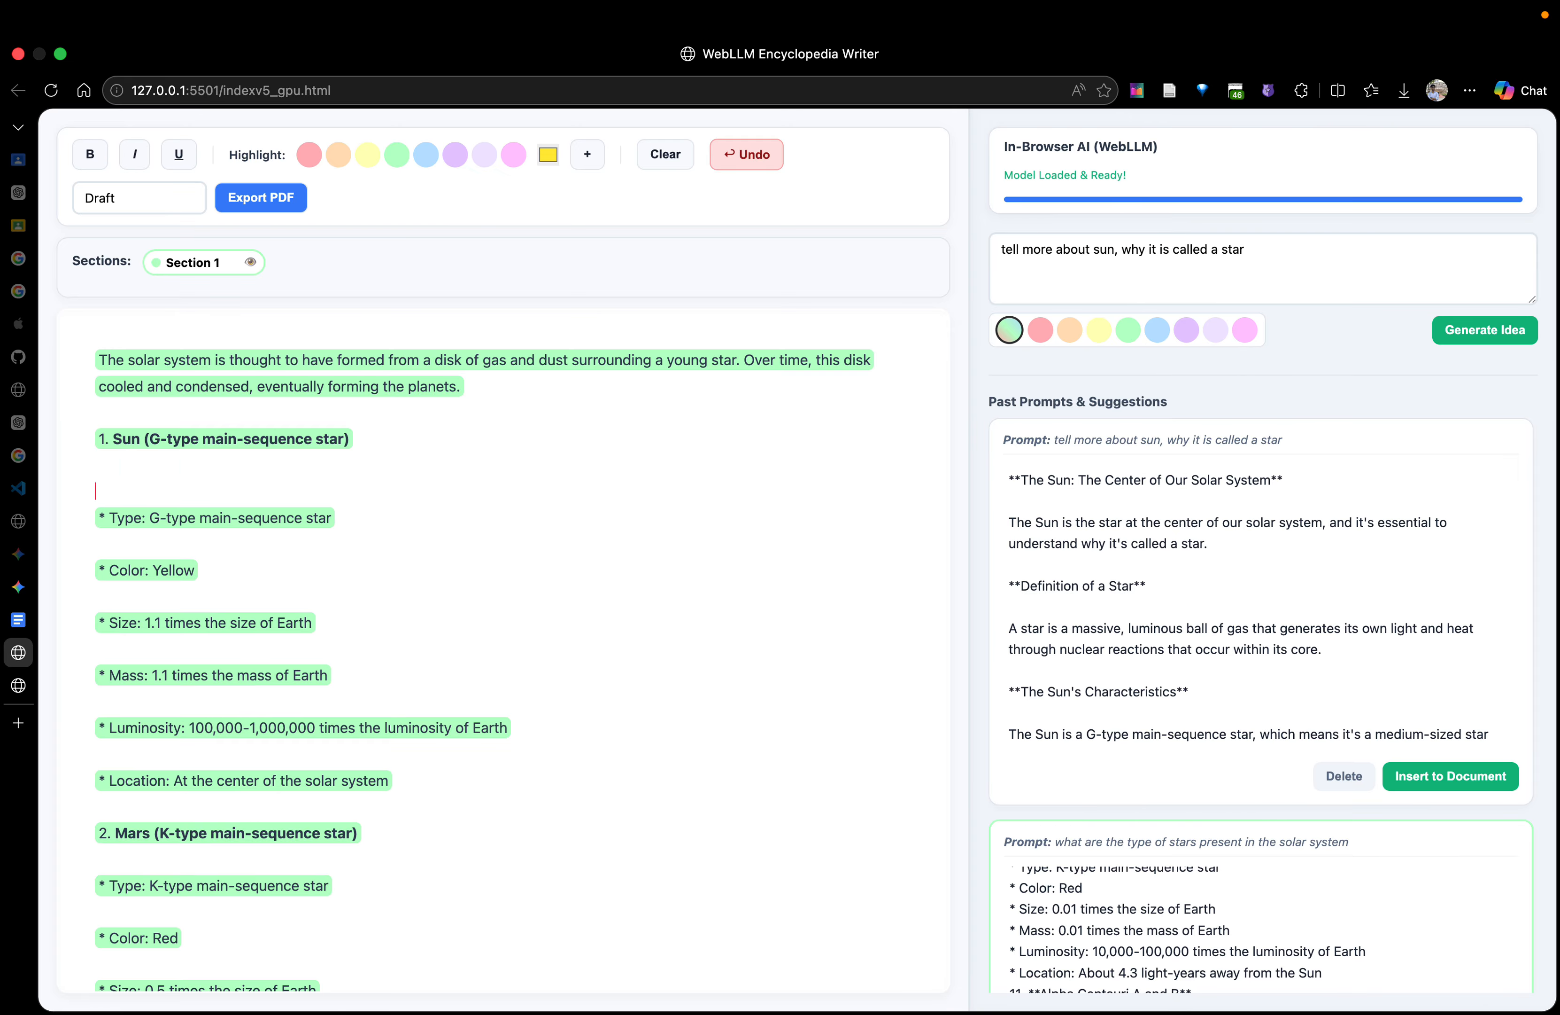
{"action": "type", "text": "WHy sun is also a star?"}
{"action": "key", "text": "Return"}
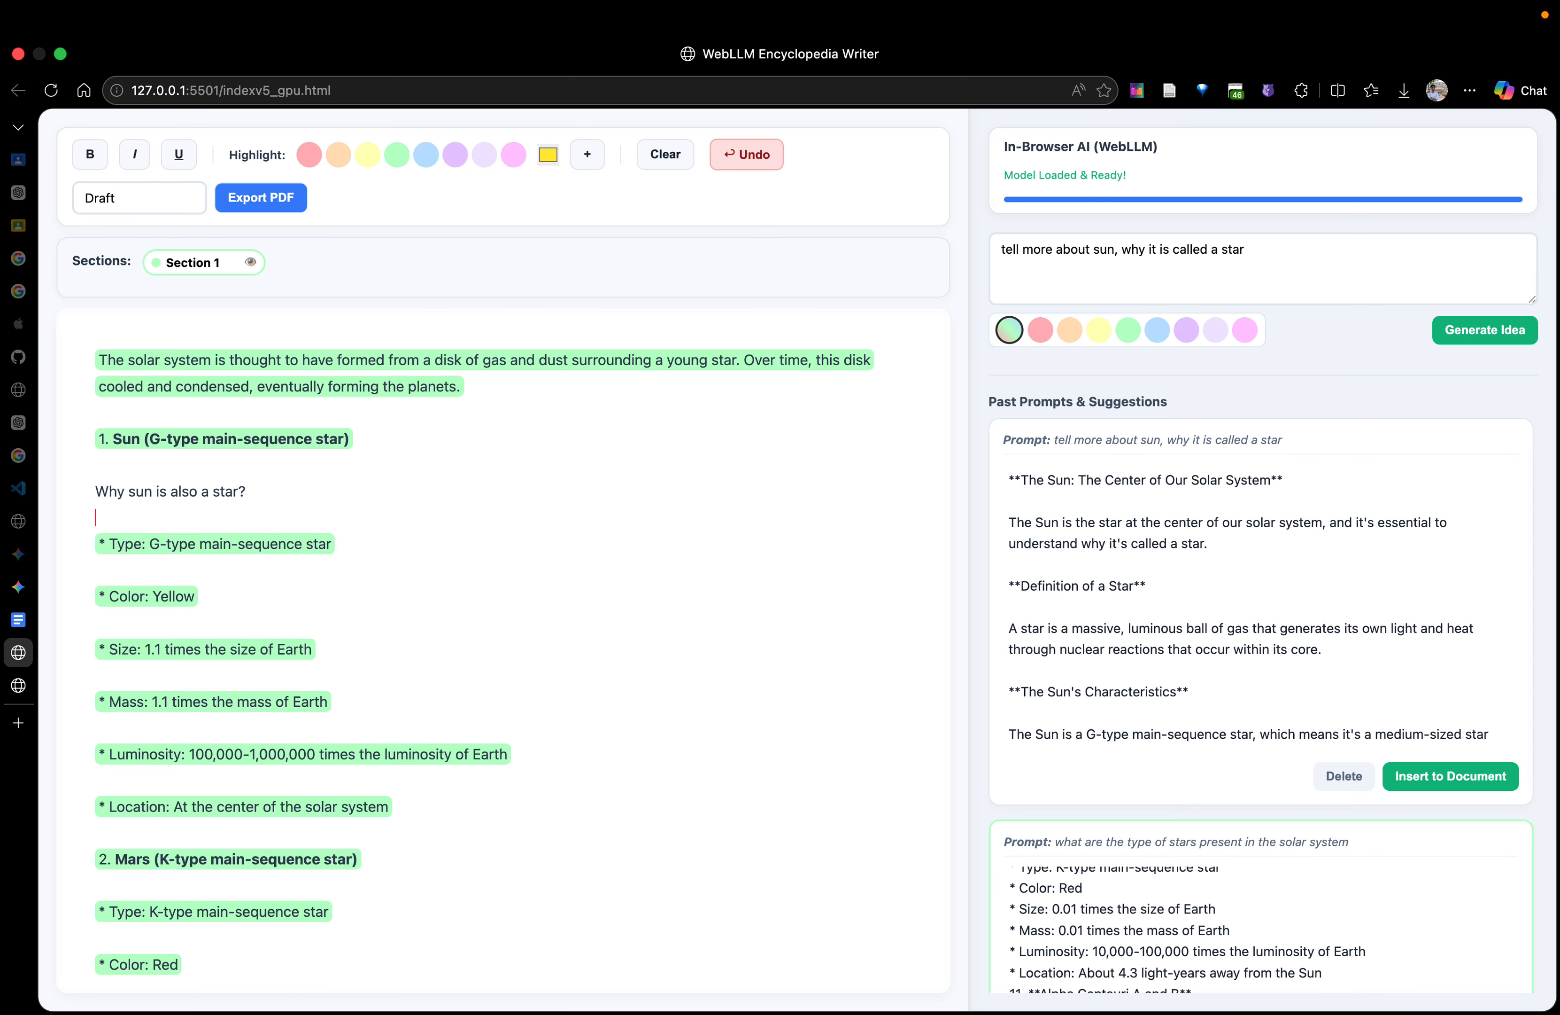
Rename the document's green section, Section 1, as "Intro"
{"action": "double_click", "coordinate": [225, 264]}
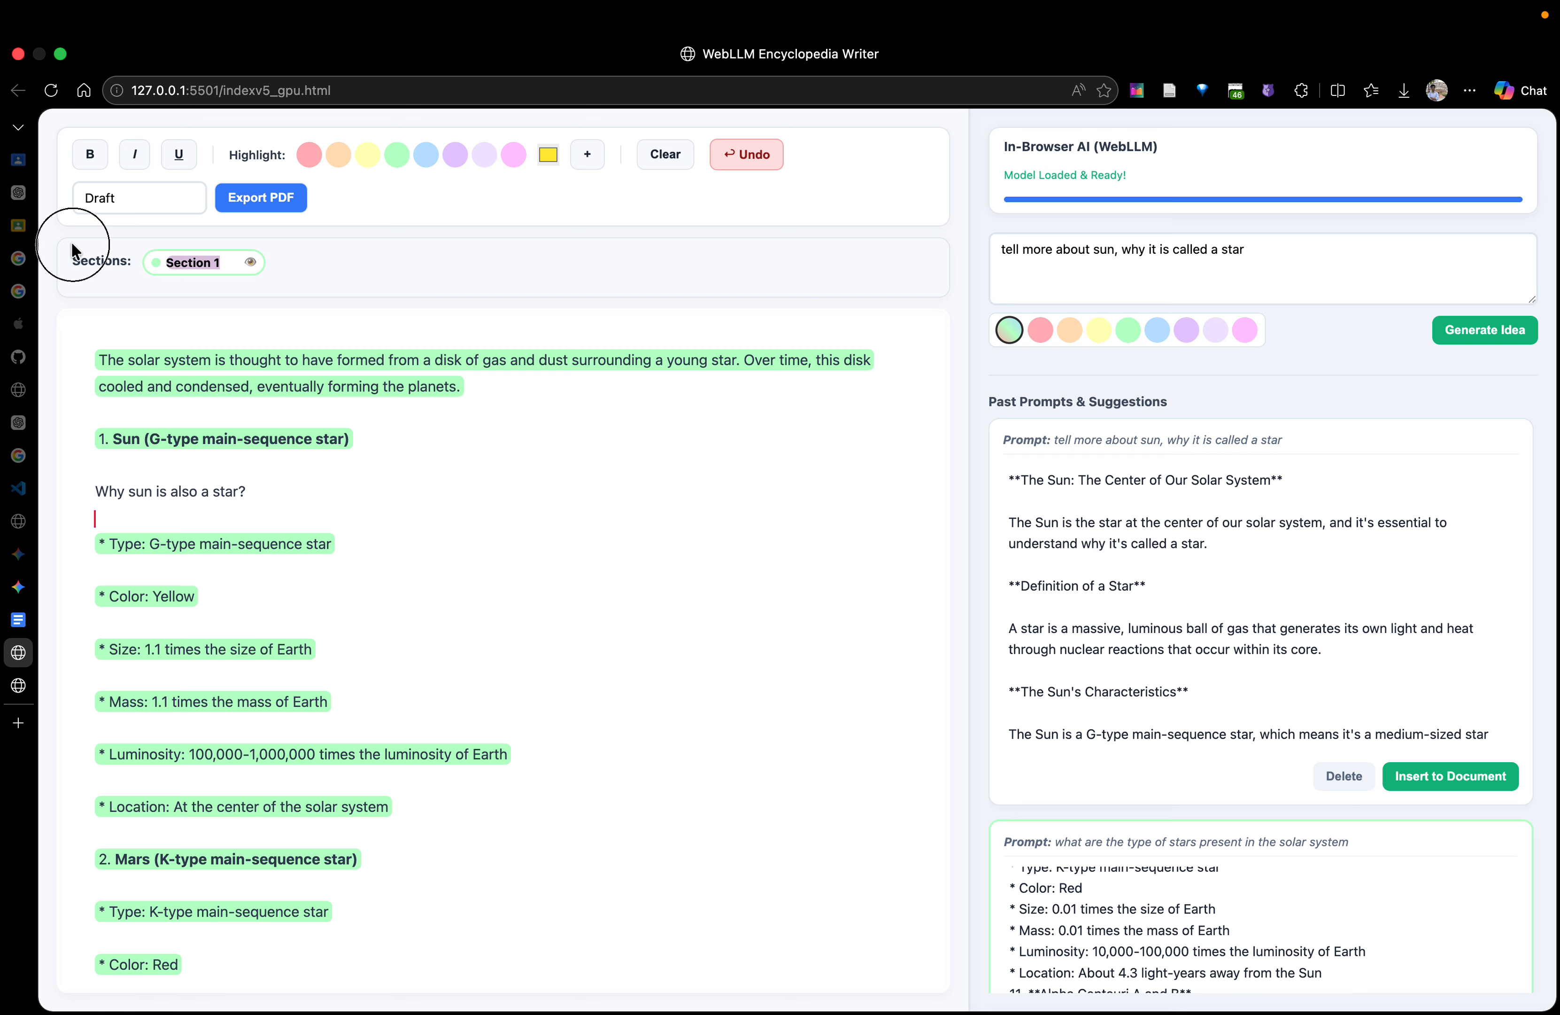
{"action": "type", "text": "Intro"}
{"action": "key", "text": "Return"}
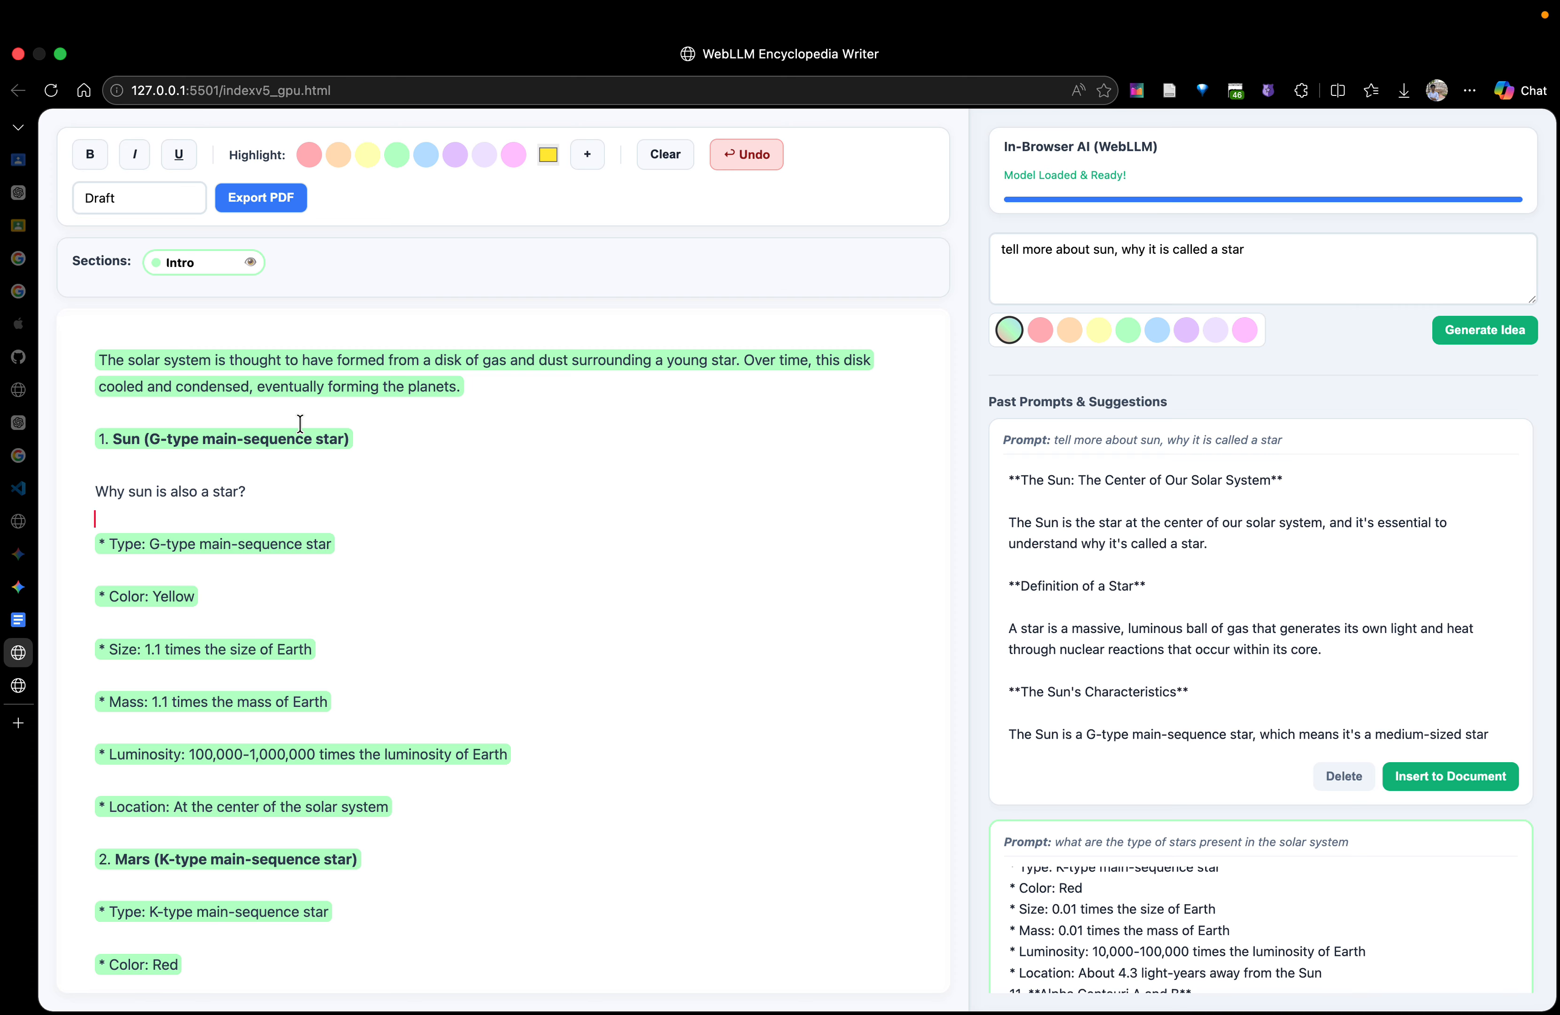
Add another blank line below the sun question and delete the "The Sun: The Center of Our Solar System" title from the new suggestion
{"action": "left_click", "coordinate": [286, 495]}
{"action": "key", "text": "Return"}
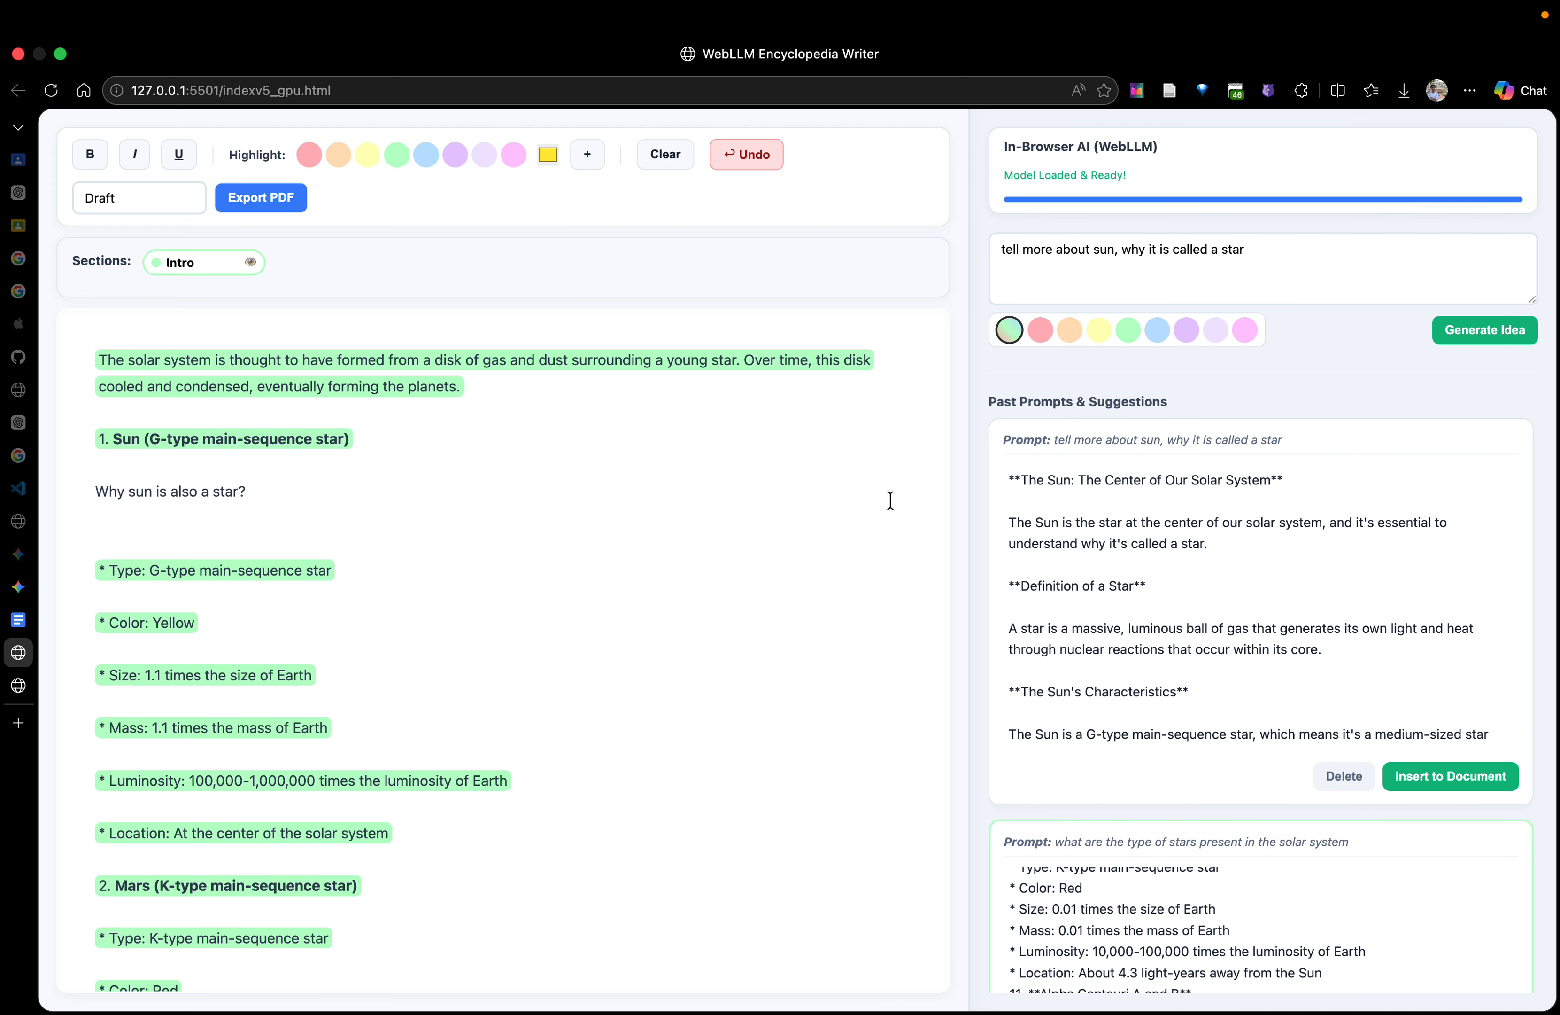
{"action": "scroll", "coordinate": [1175, 560], "scroll_direction": "down", "scroll_amount": 10}
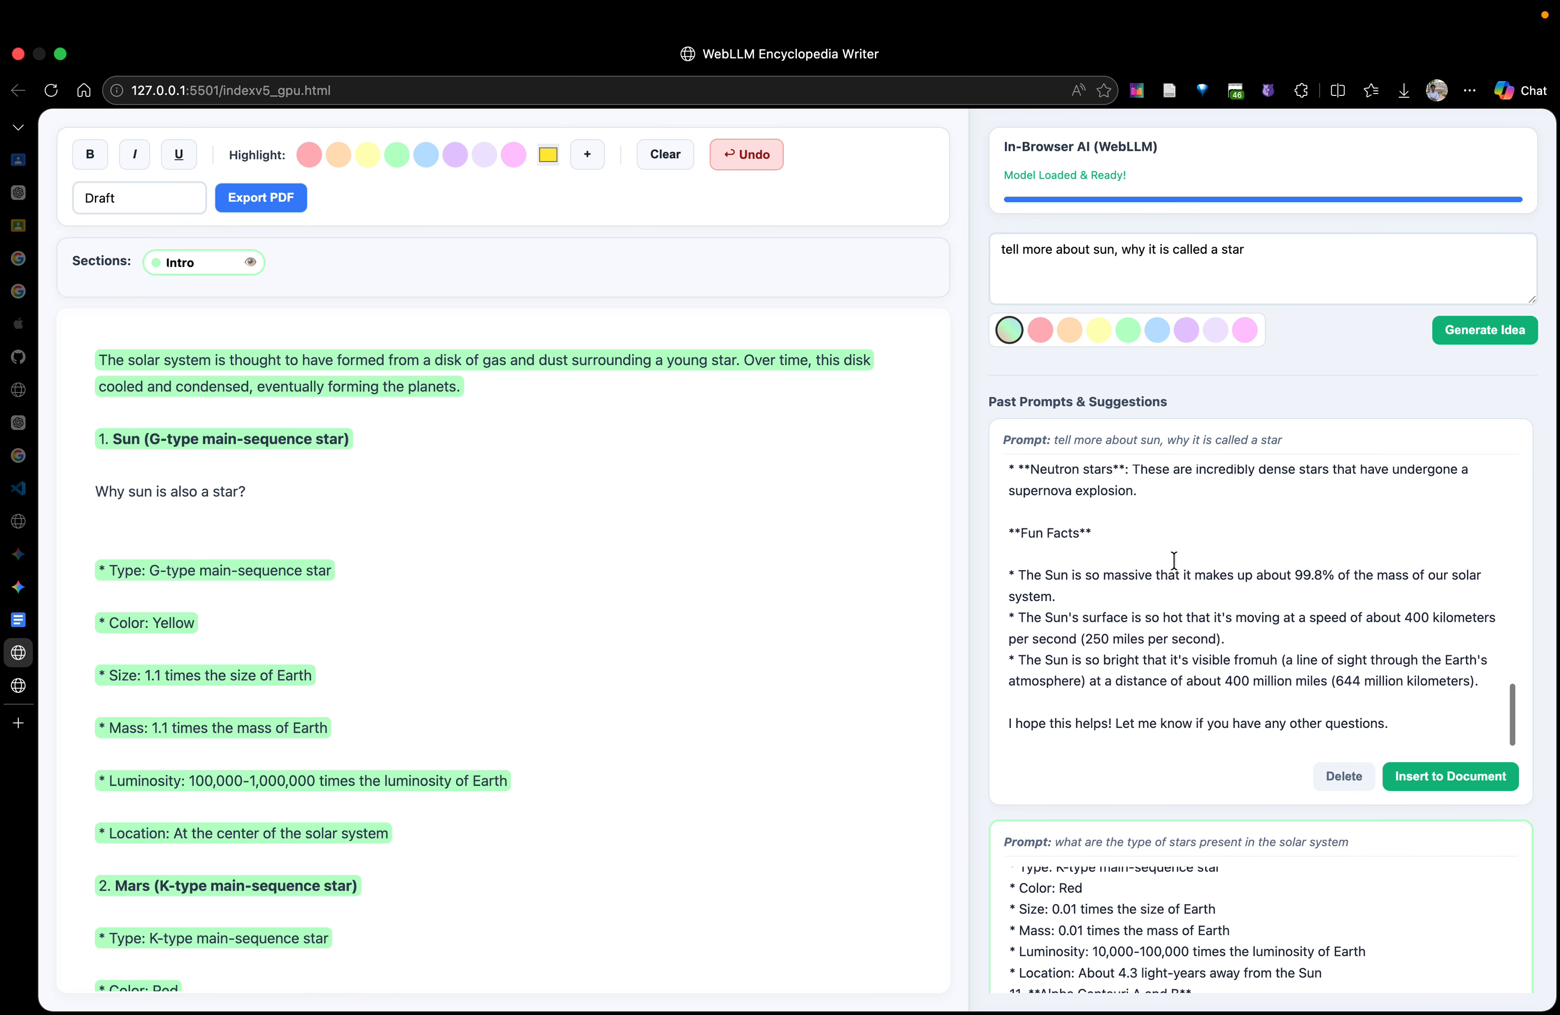
{"action": "scroll", "coordinate": [1174, 560], "scroll_direction": "up", "scroll_amount": 10}
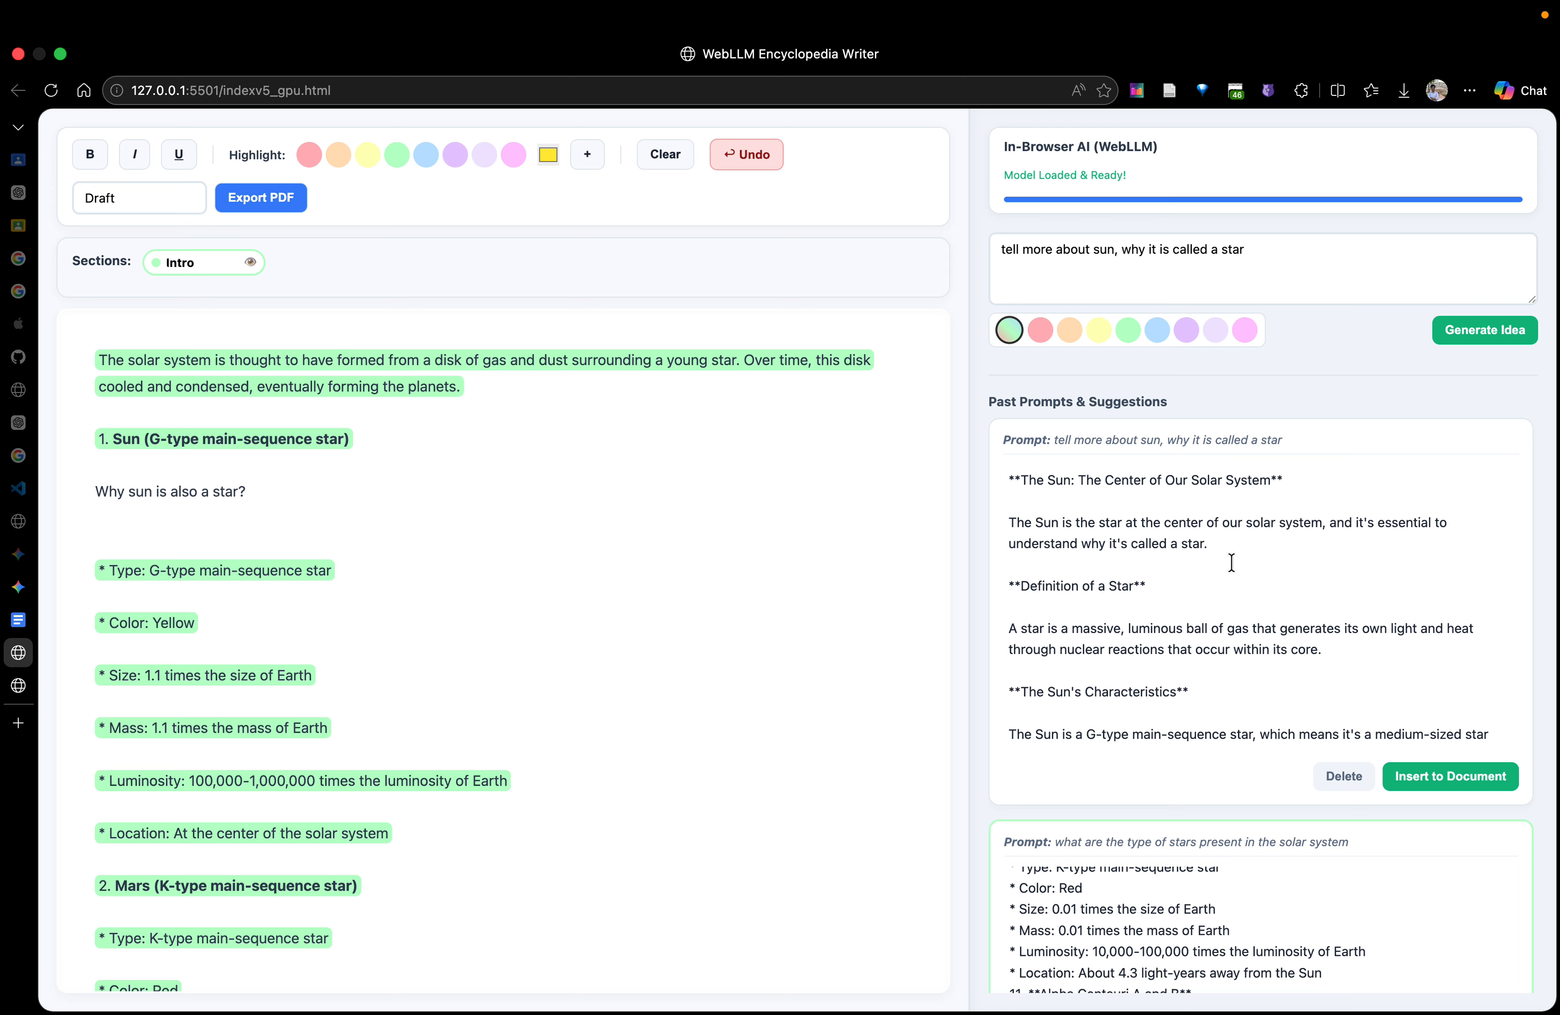
{"action": "triple_click", "coordinate": [1284, 481]}
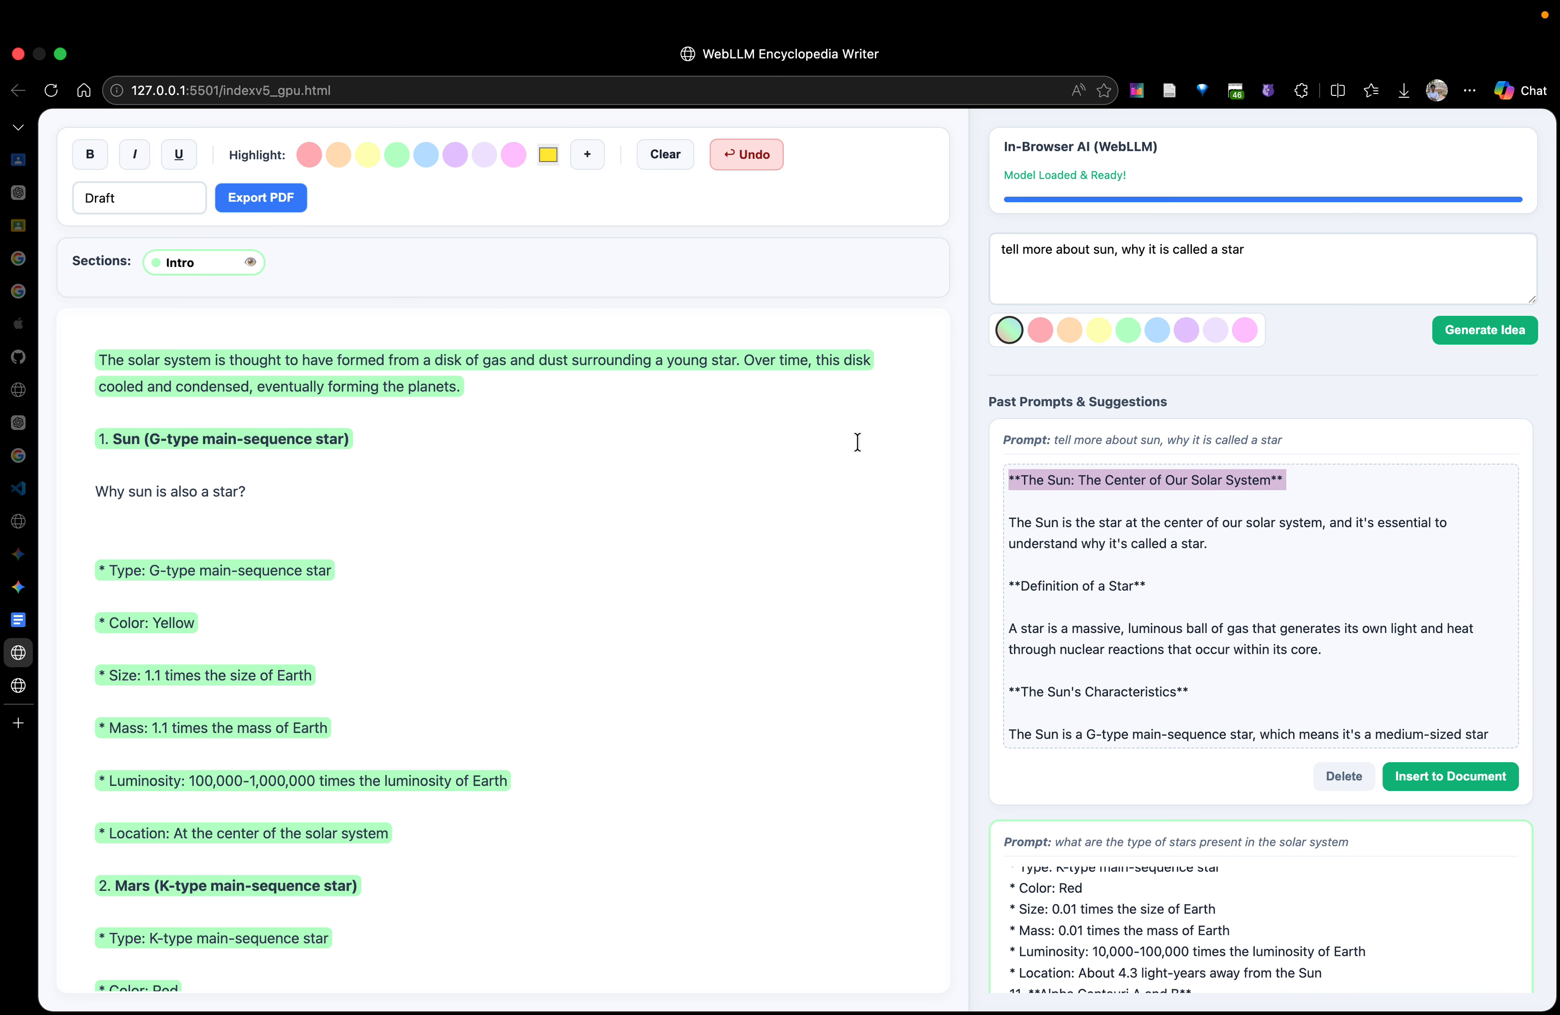
{"action": "key", "text": "BackSpace"}
{"action": "key", "text": "Down"}
{"action": "key", "text": "Down"}
{"action": "key", "text": "BackSpace"}
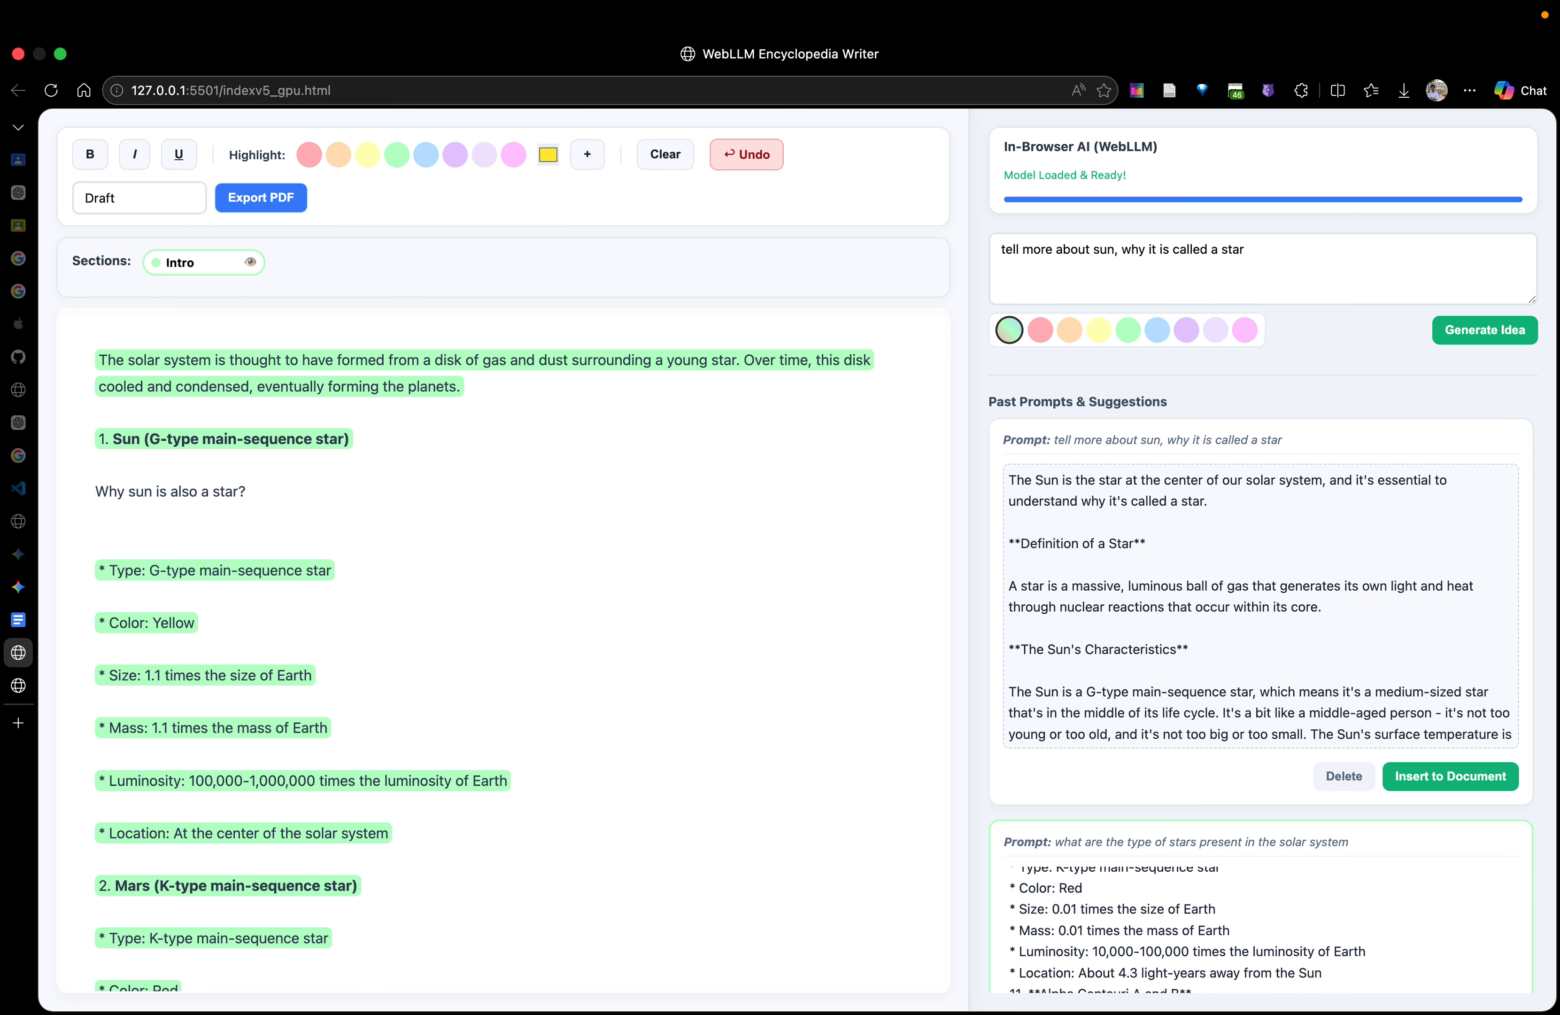
Insert the edited sun suggestion into the document directly below "Why sun is also a star?"
{"action": "left_click", "coordinate": [223, 520]}
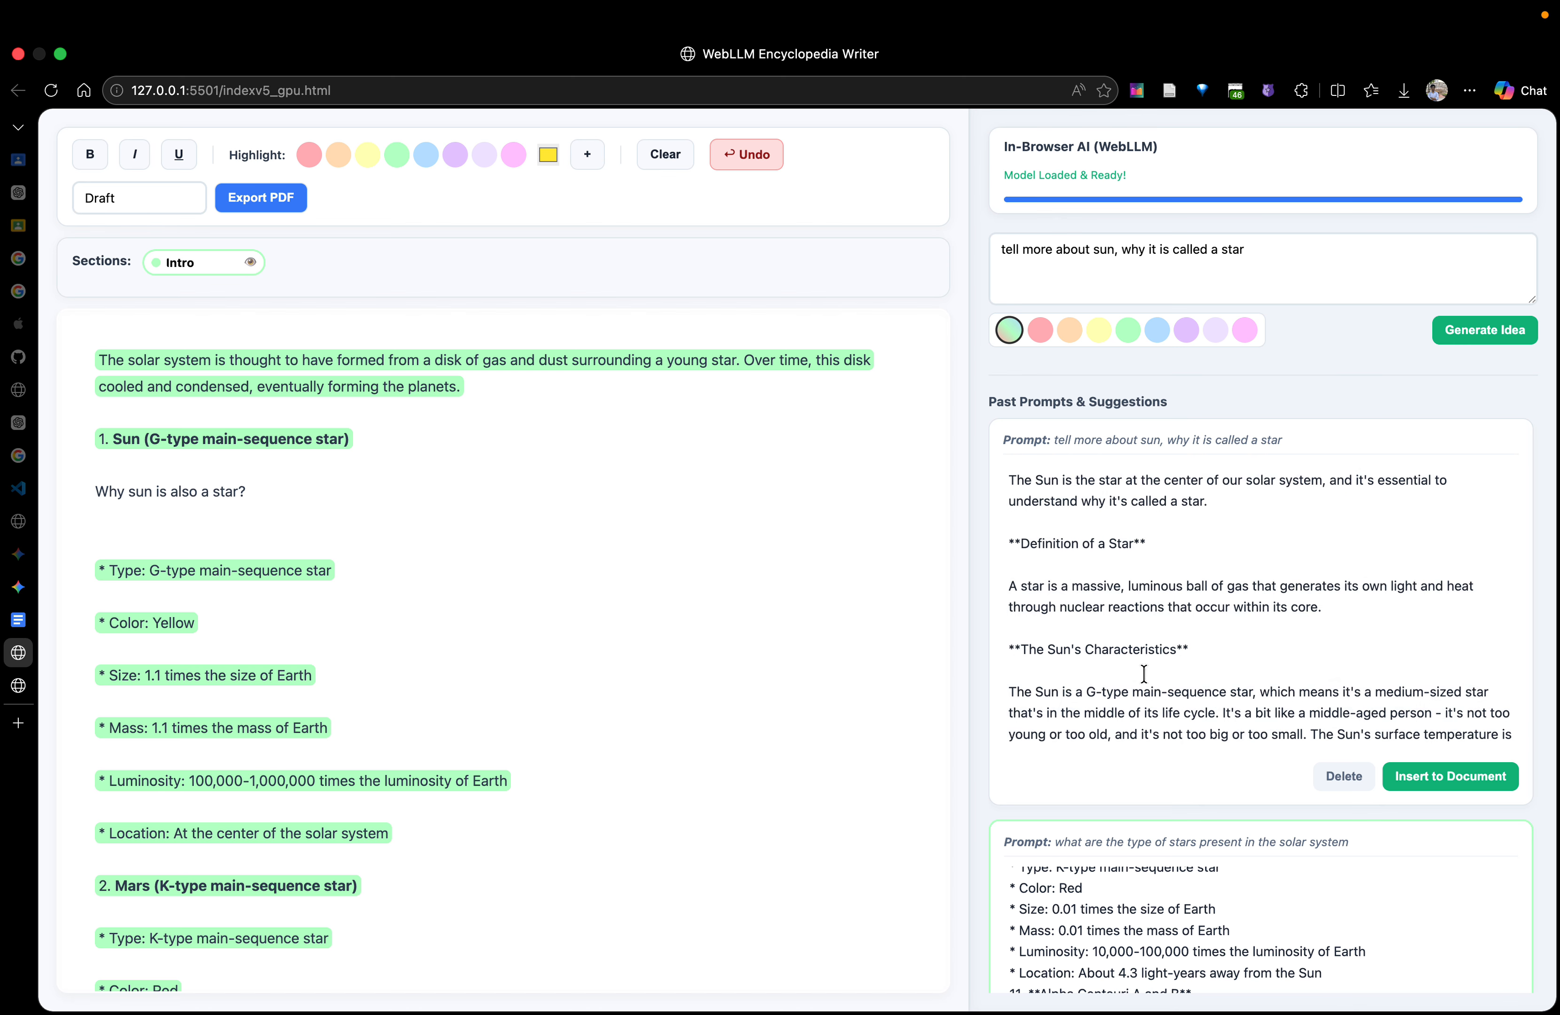
{"action": "left_click", "coordinate": [1473, 782]}
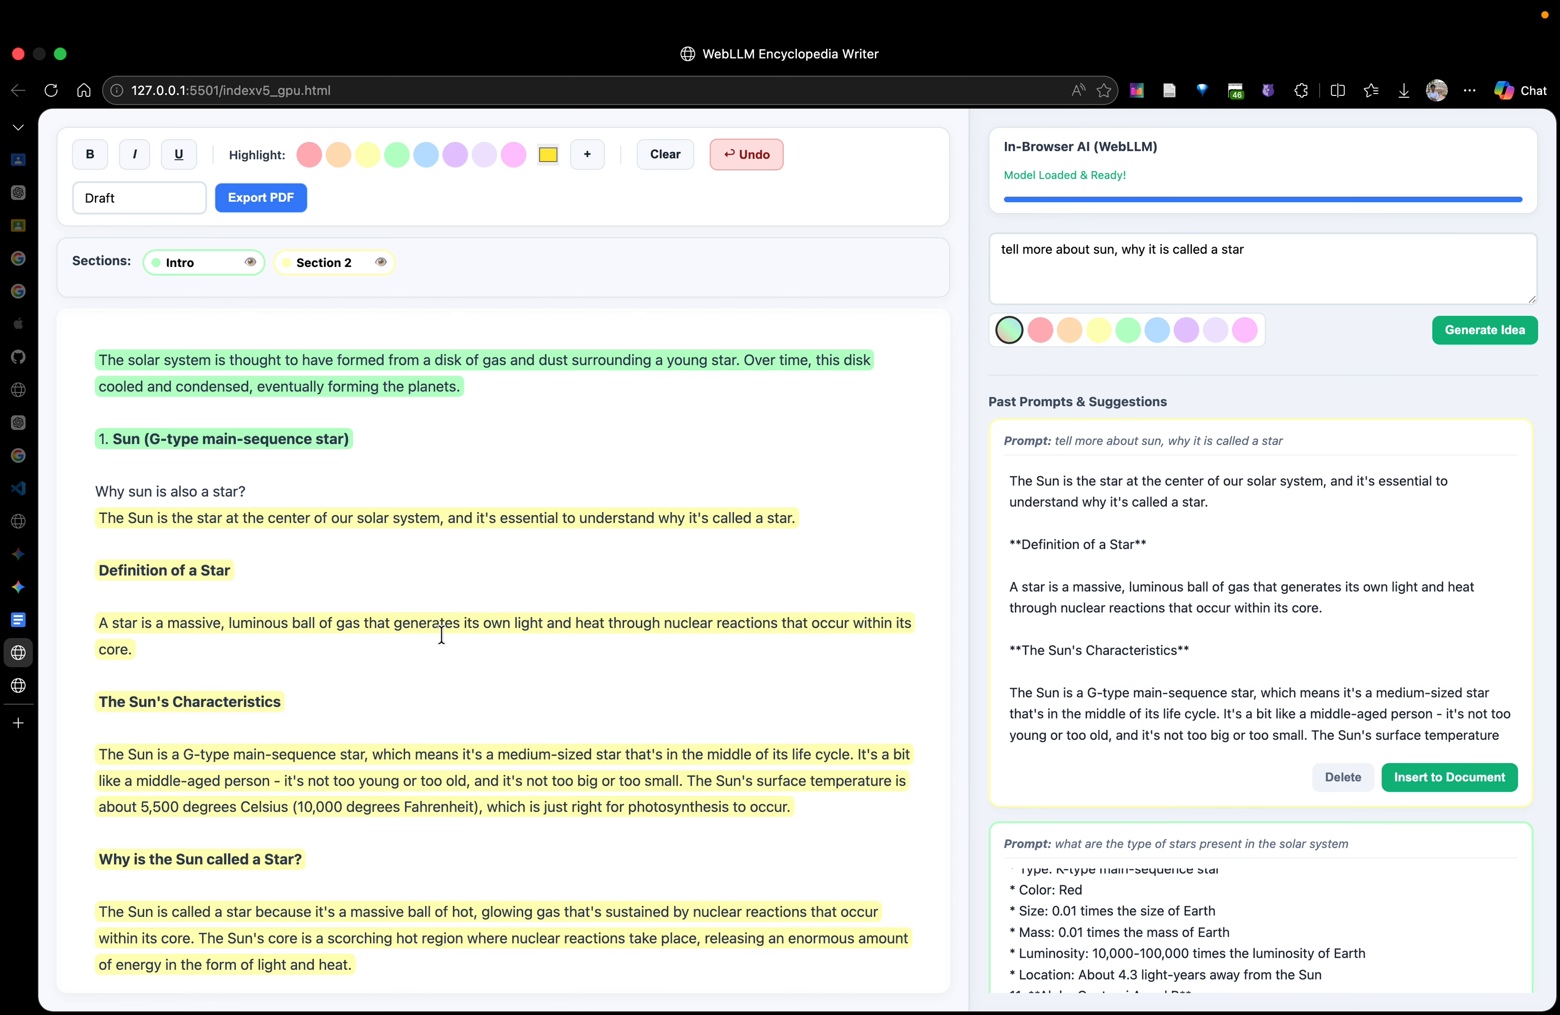
{"action": "scroll", "coordinate": [441, 634], "scroll_direction": "down", "scroll_amount": 6}
{"action": "scroll", "coordinate": [441, 634], "scroll_direction": "down", "scroll_amount": 10}
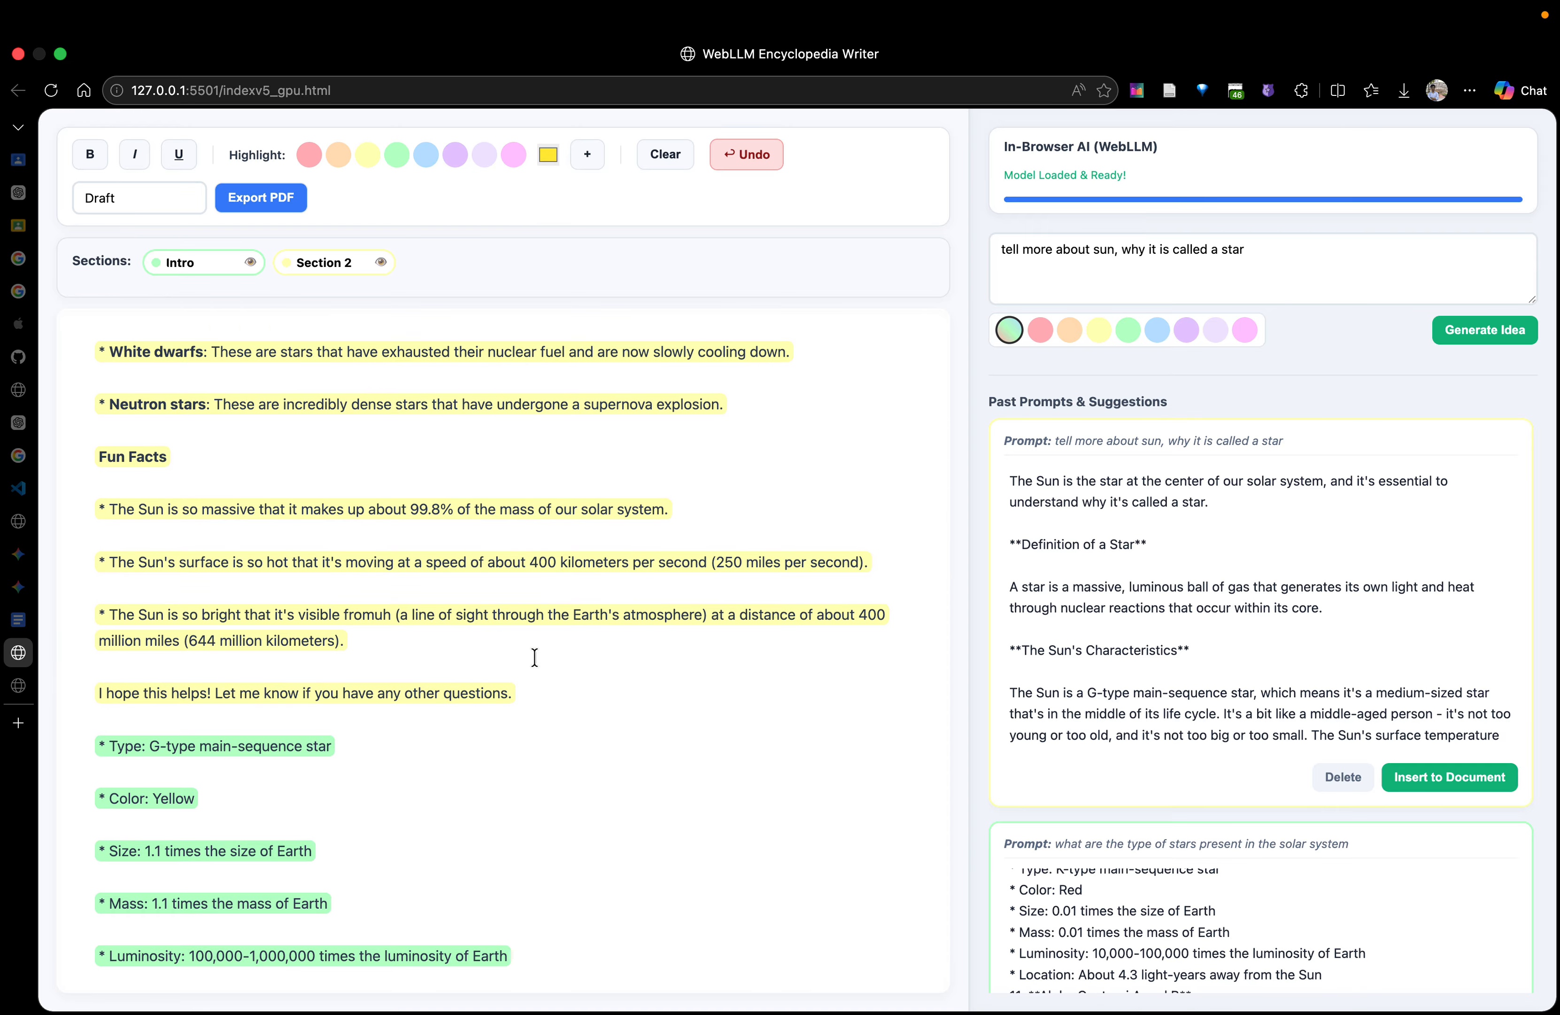
Rename the yellow section, Section 2, as "sun_star"
{"action": "scroll", "coordinate": [547, 686], "scroll_direction": "up", "scroll_amount": 3}
{"action": "scroll", "coordinate": [546, 685], "scroll_direction": "up", "scroll_amount": 14}
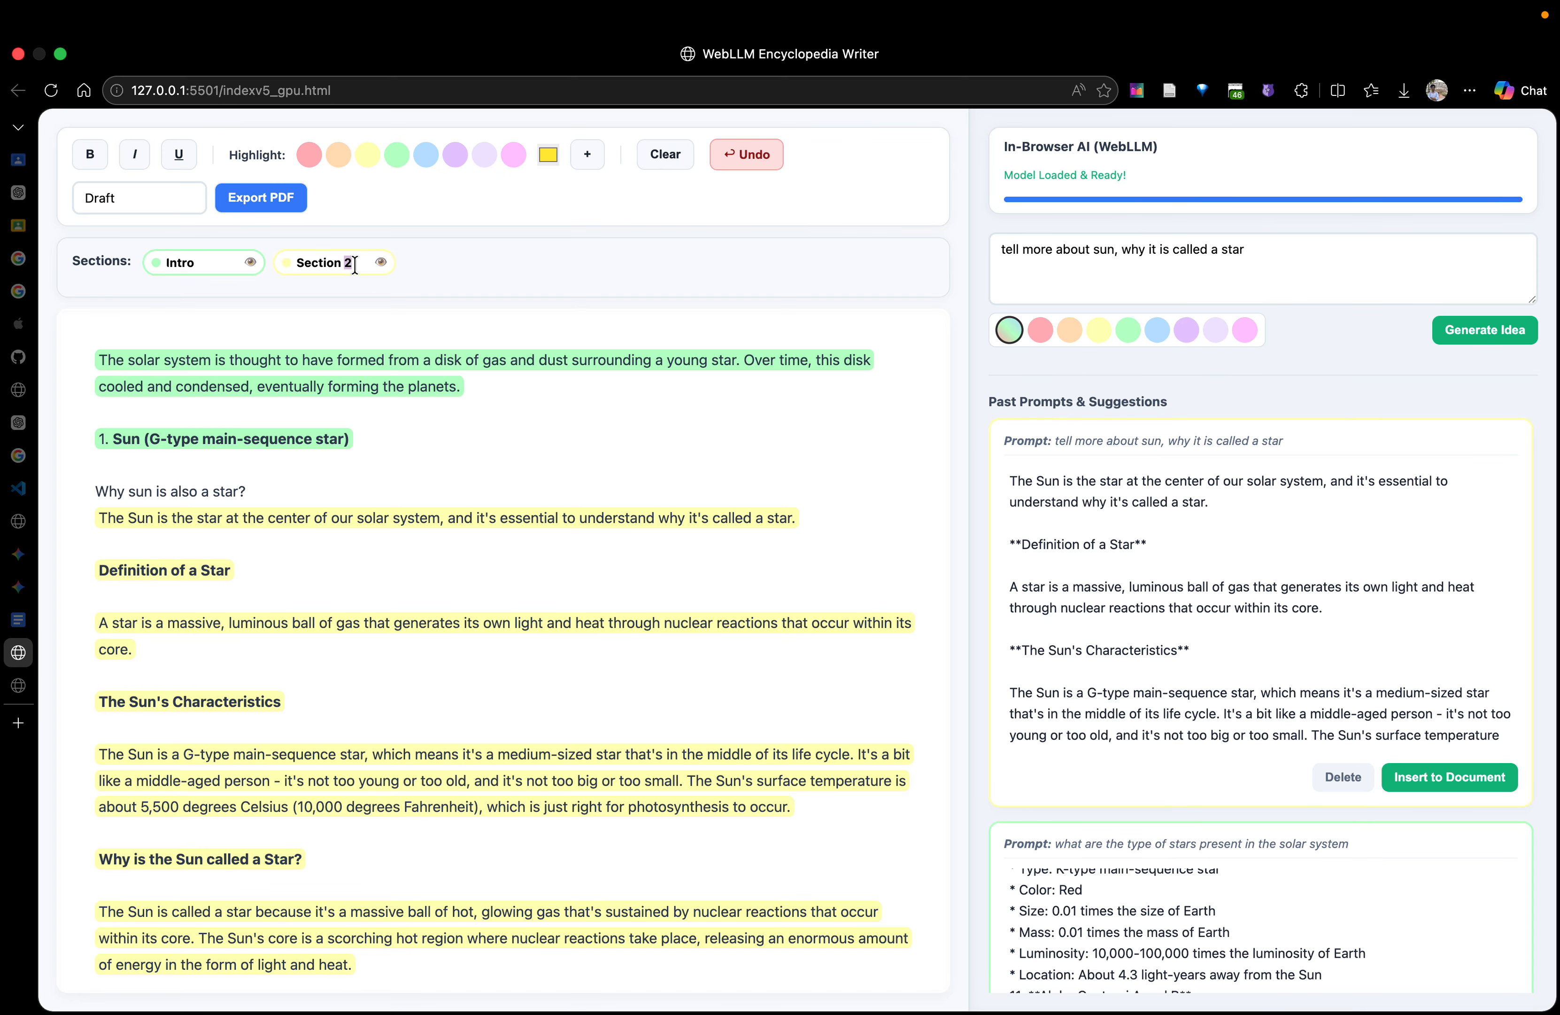
{"action": "left_click_drag", "start_coordinate": [359, 262], "coordinate": [271, 269]}
{"action": "type", "text": "sun_star"}
{"action": "left_click", "coordinate": [564, 450]}
Look through the remaining star entries further down in the document
{"action": "scroll", "coordinate": [378, 784], "scroll_direction": "down", "scroll_amount": 10}
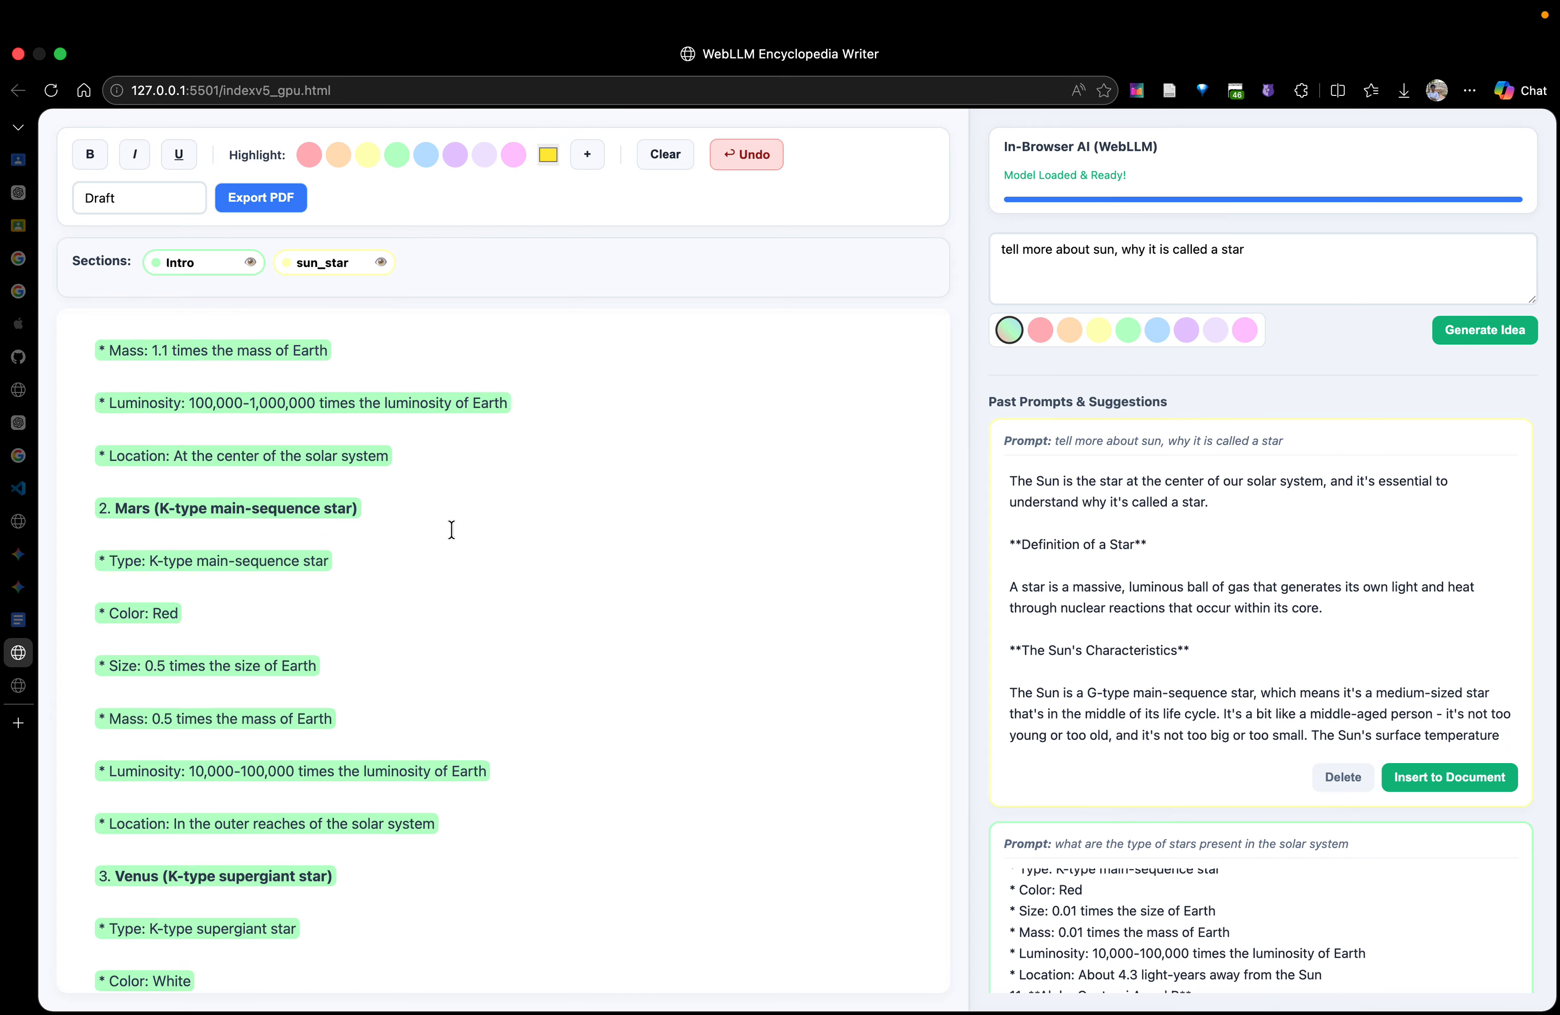
{"action": "scroll", "coordinate": [459, 529], "scroll_direction": "down", "scroll_amount": 3}
{"action": "scroll", "coordinate": [461, 529], "scroll_direction": "down", "scroll_amount": 2}
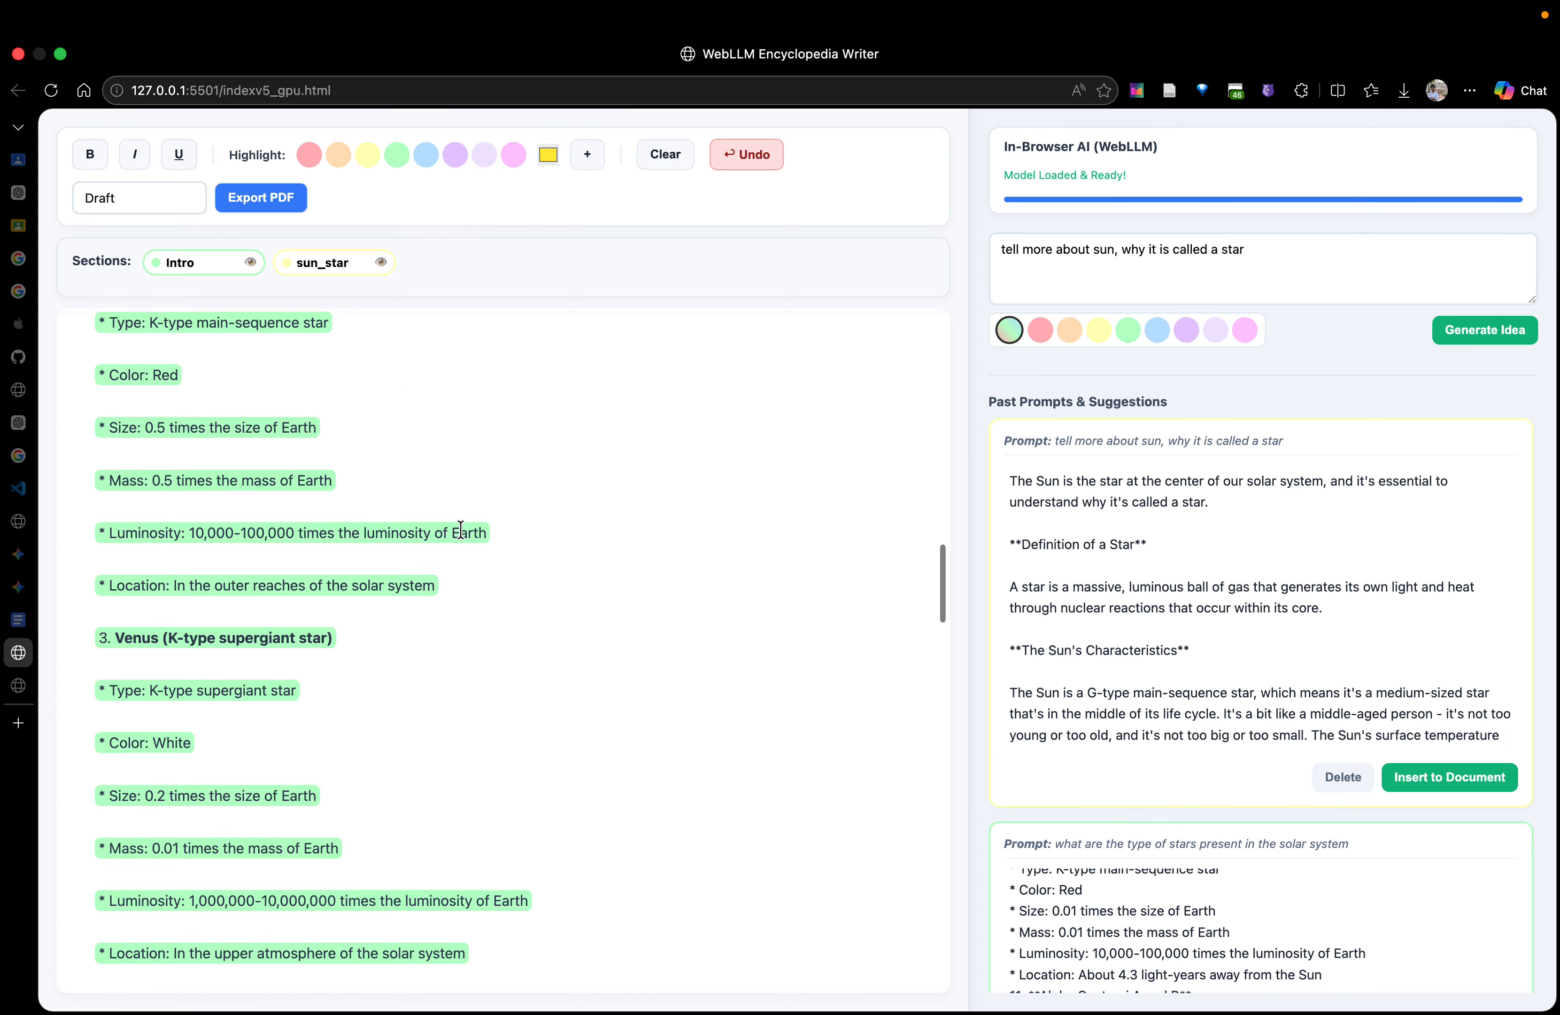
{"action": "scroll", "coordinate": [461, 530], "scroll_direction": "down", "scroll_amount": 3}
{"action": "scroll", "coordinate": [461, 530], "scroll_direction": "down", "scroll_amount": 5}
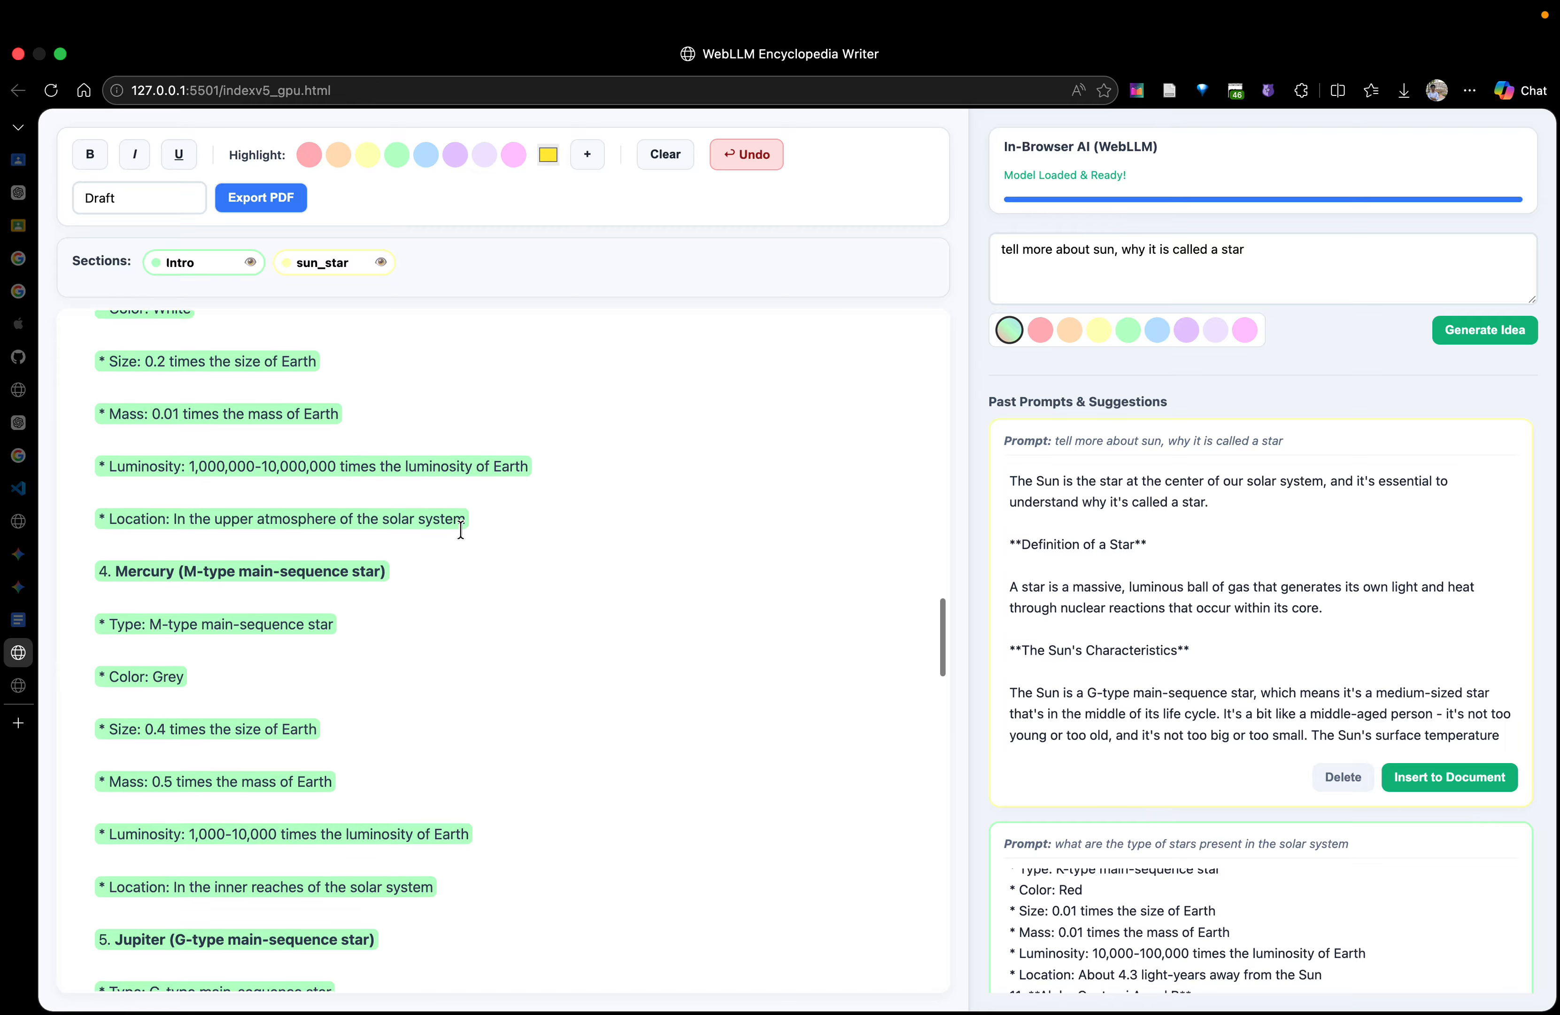
{"action": "scroll", "coordinate": [461, 530], "scroll_direction": "down", "scroll_amount": 5}
{"action": "scroll", "coordinate": [459, 530], "scroll_direction": "up", "scroll_amount": 15}
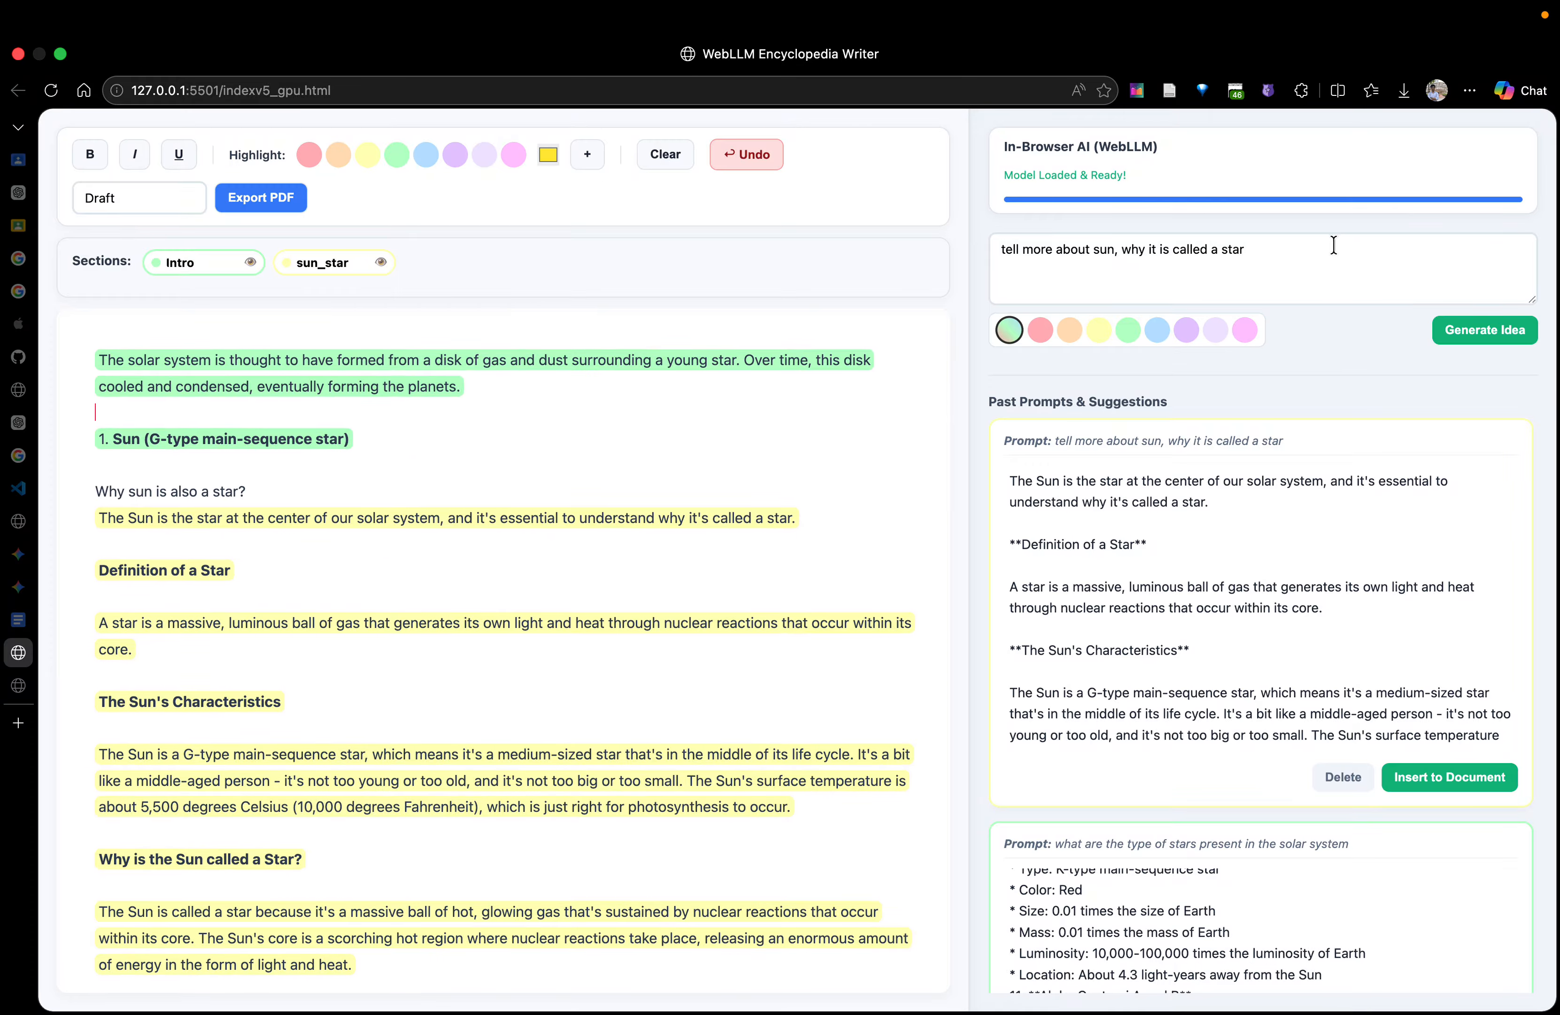
Change the AI prompt to "what are the stages of forming a star", add a blank line above the Sun heading, and generate the idea
{"action": "left_click_drag", "start_coordinate": [1334, 249], "coordinate": [958, 245]}
{"action": "type", "text": "what are the"}
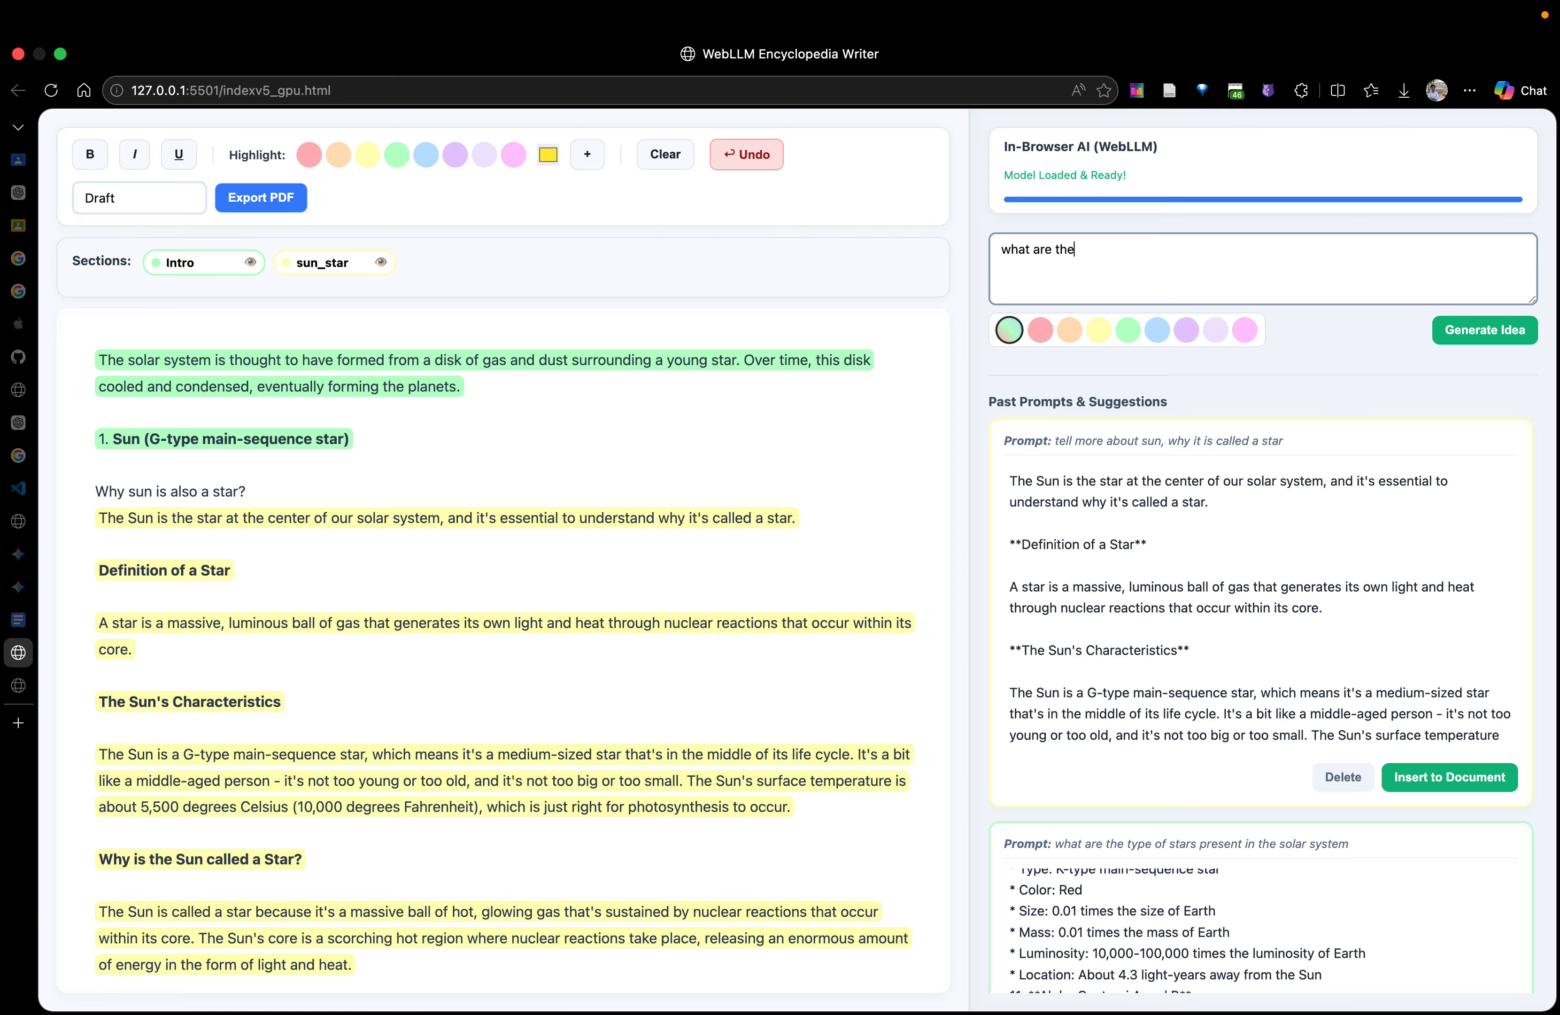
{"action": "type", "text": " stages of forming a star"}
{"action": "left_click", "coordinate": [620, 405]}
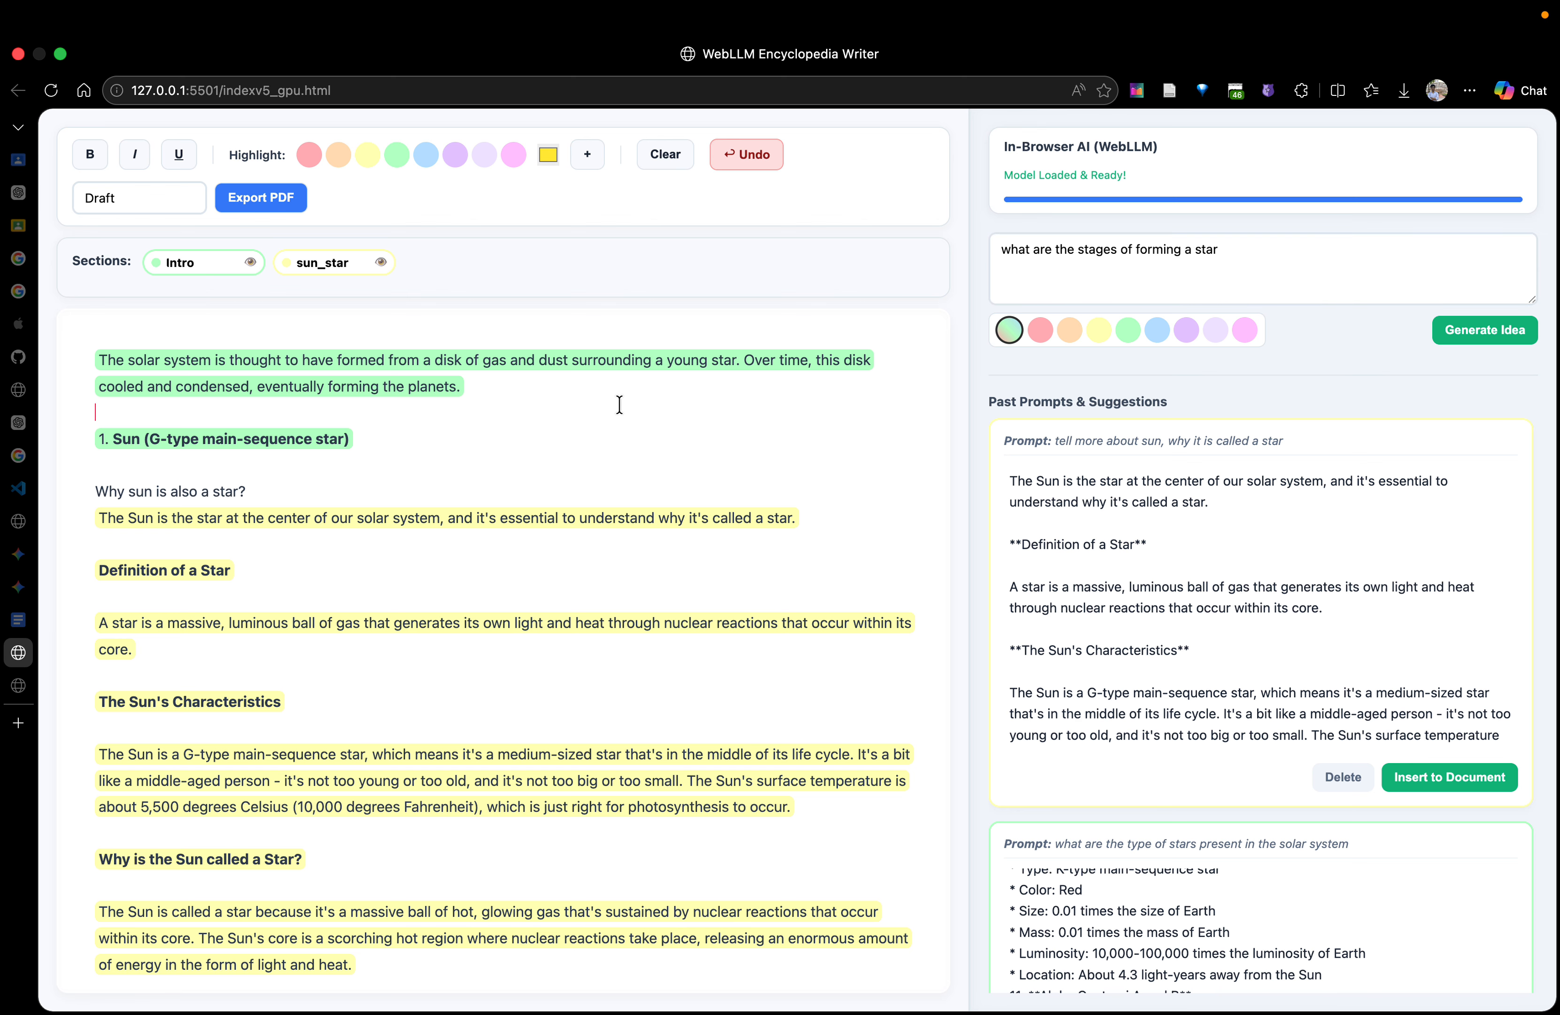
{"action": "key", "text": "Return"}
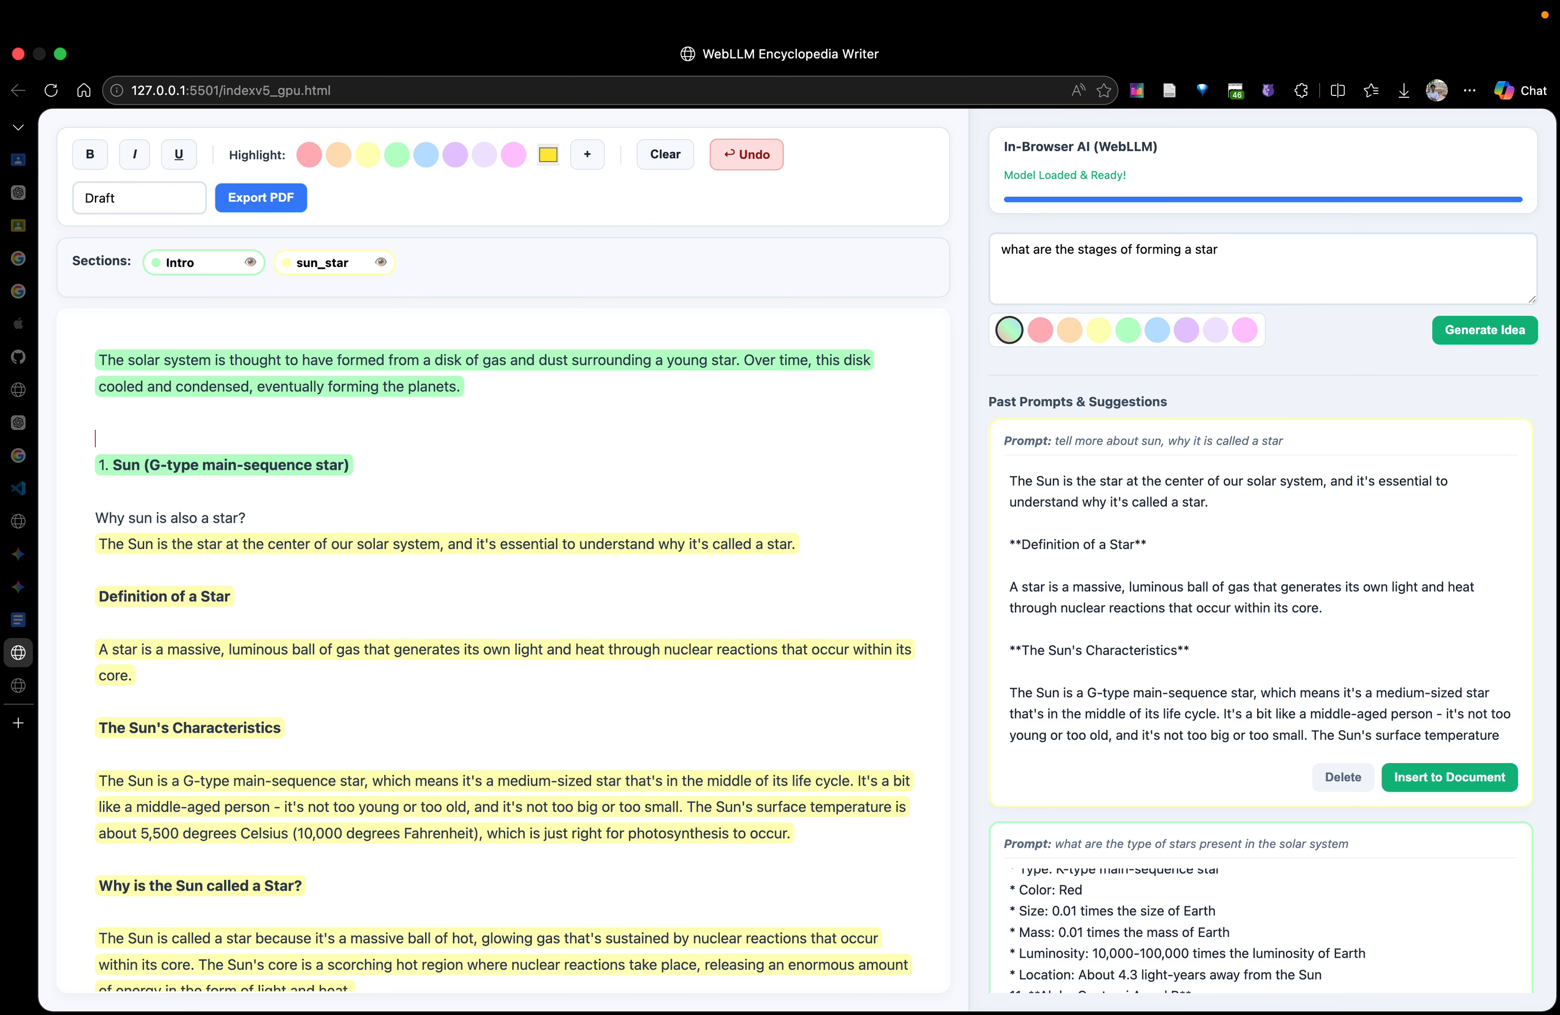
{"action": "left_click", "coordinate": [1518, 332]}
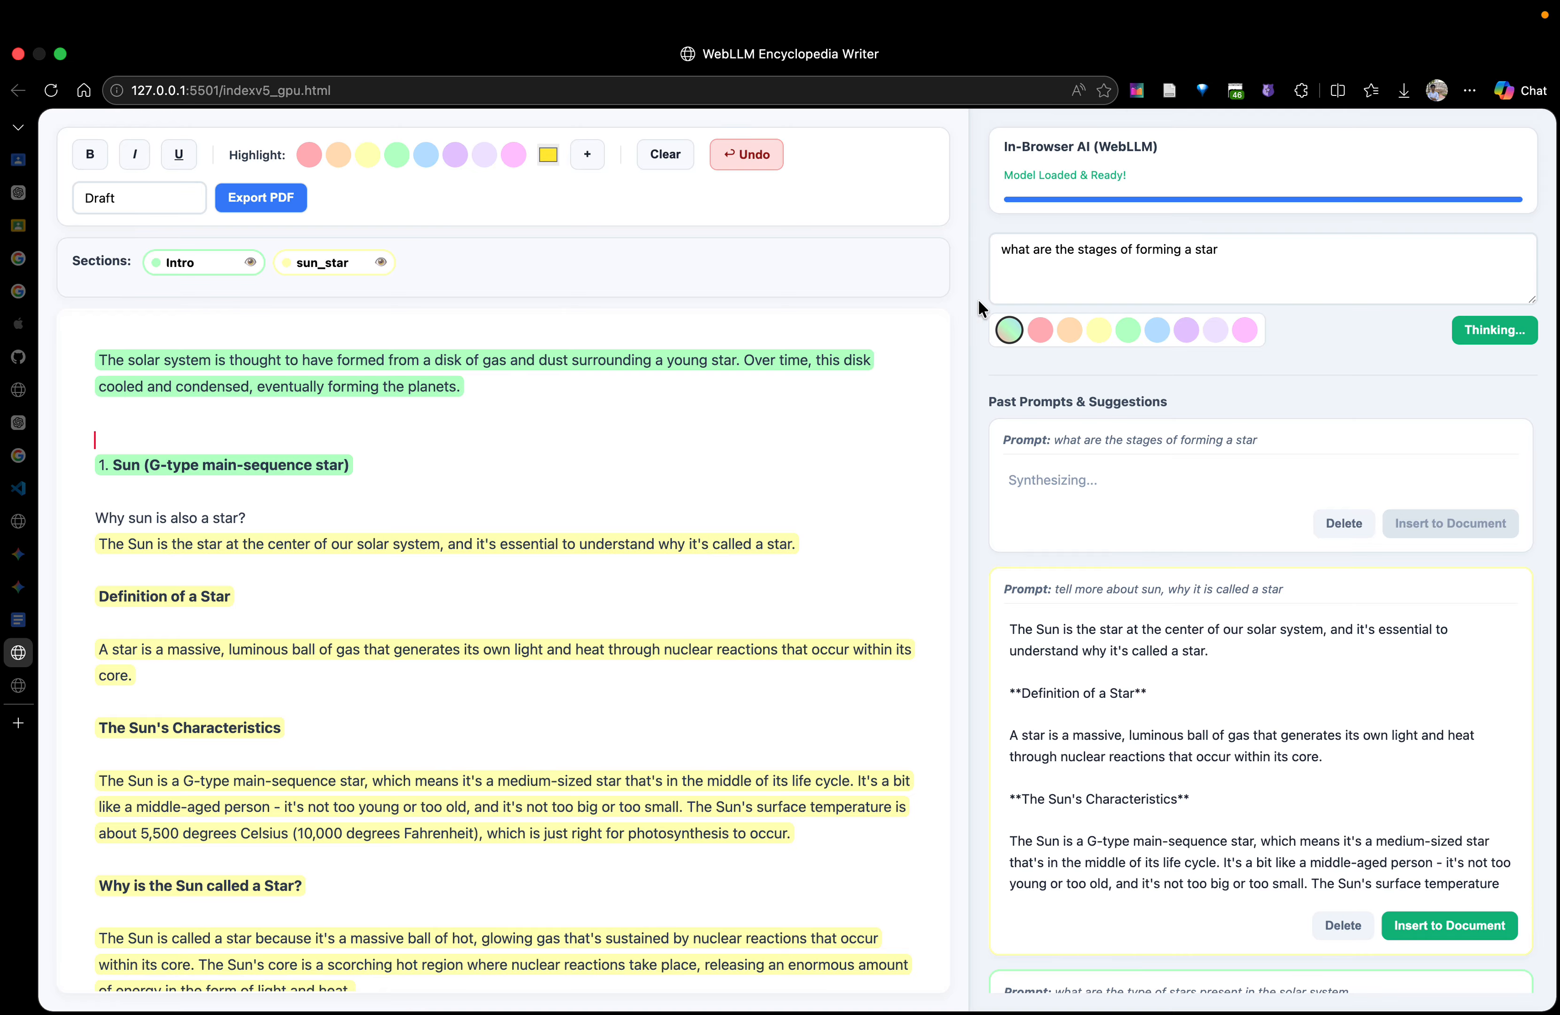
Write "What are the types of stars? and how they are formed." above the Sun heading, with an empty line after it
{"action": "key", "text": "Return"}
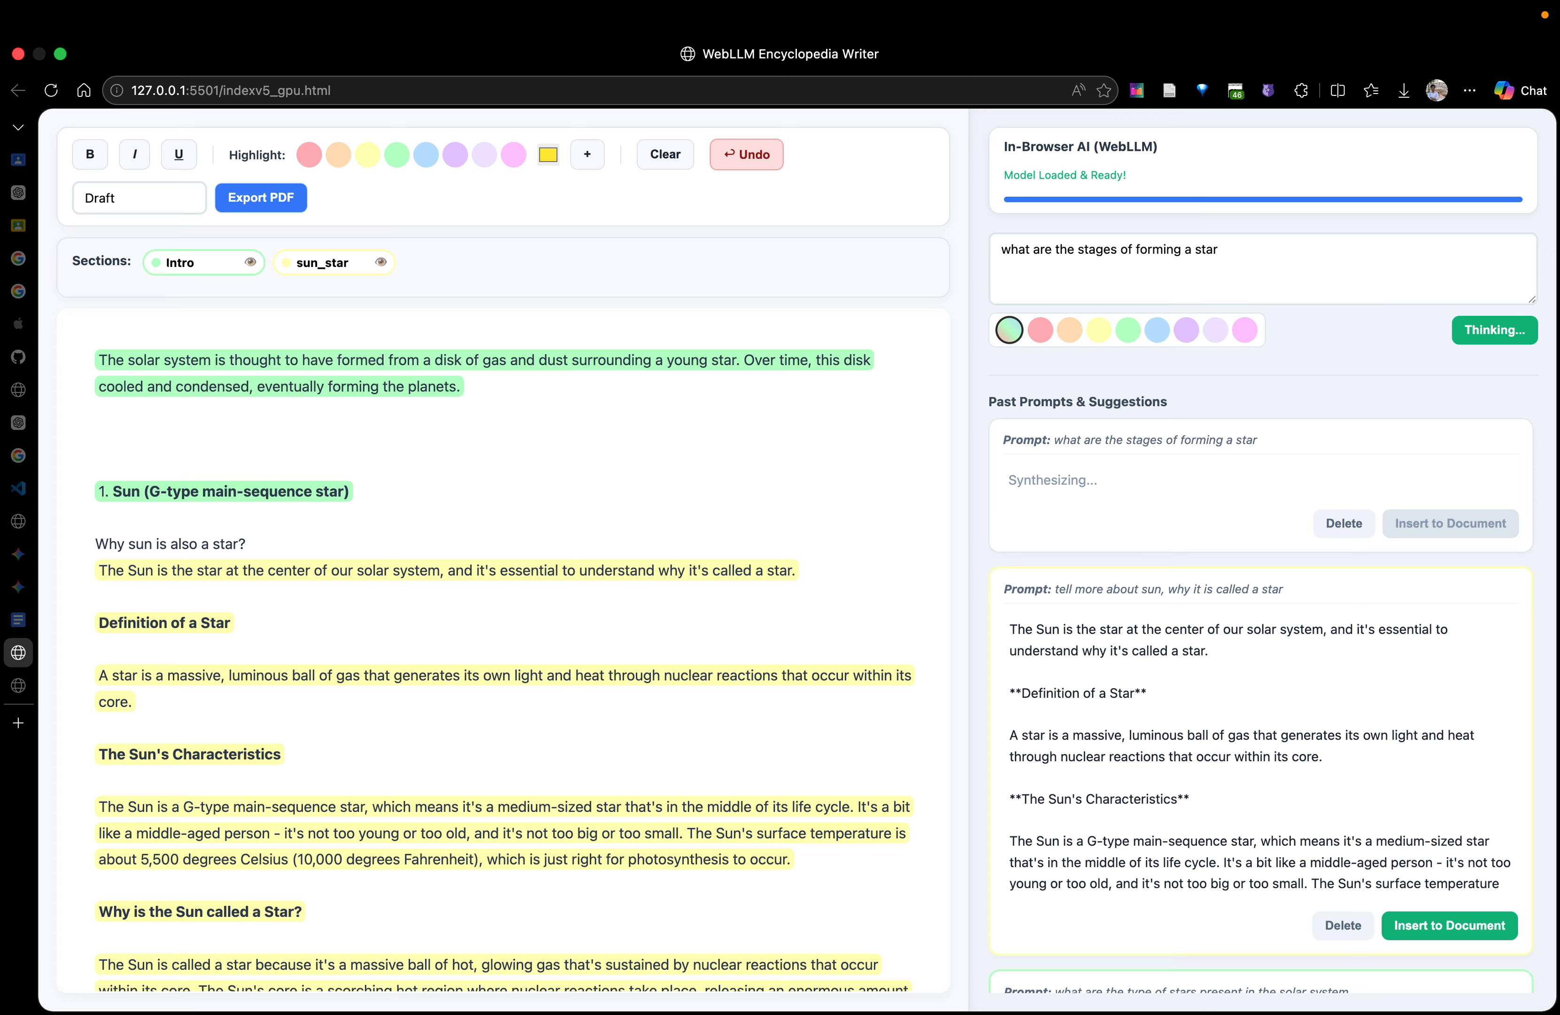
{"action": "type", "text": "What are the types of stars?"}
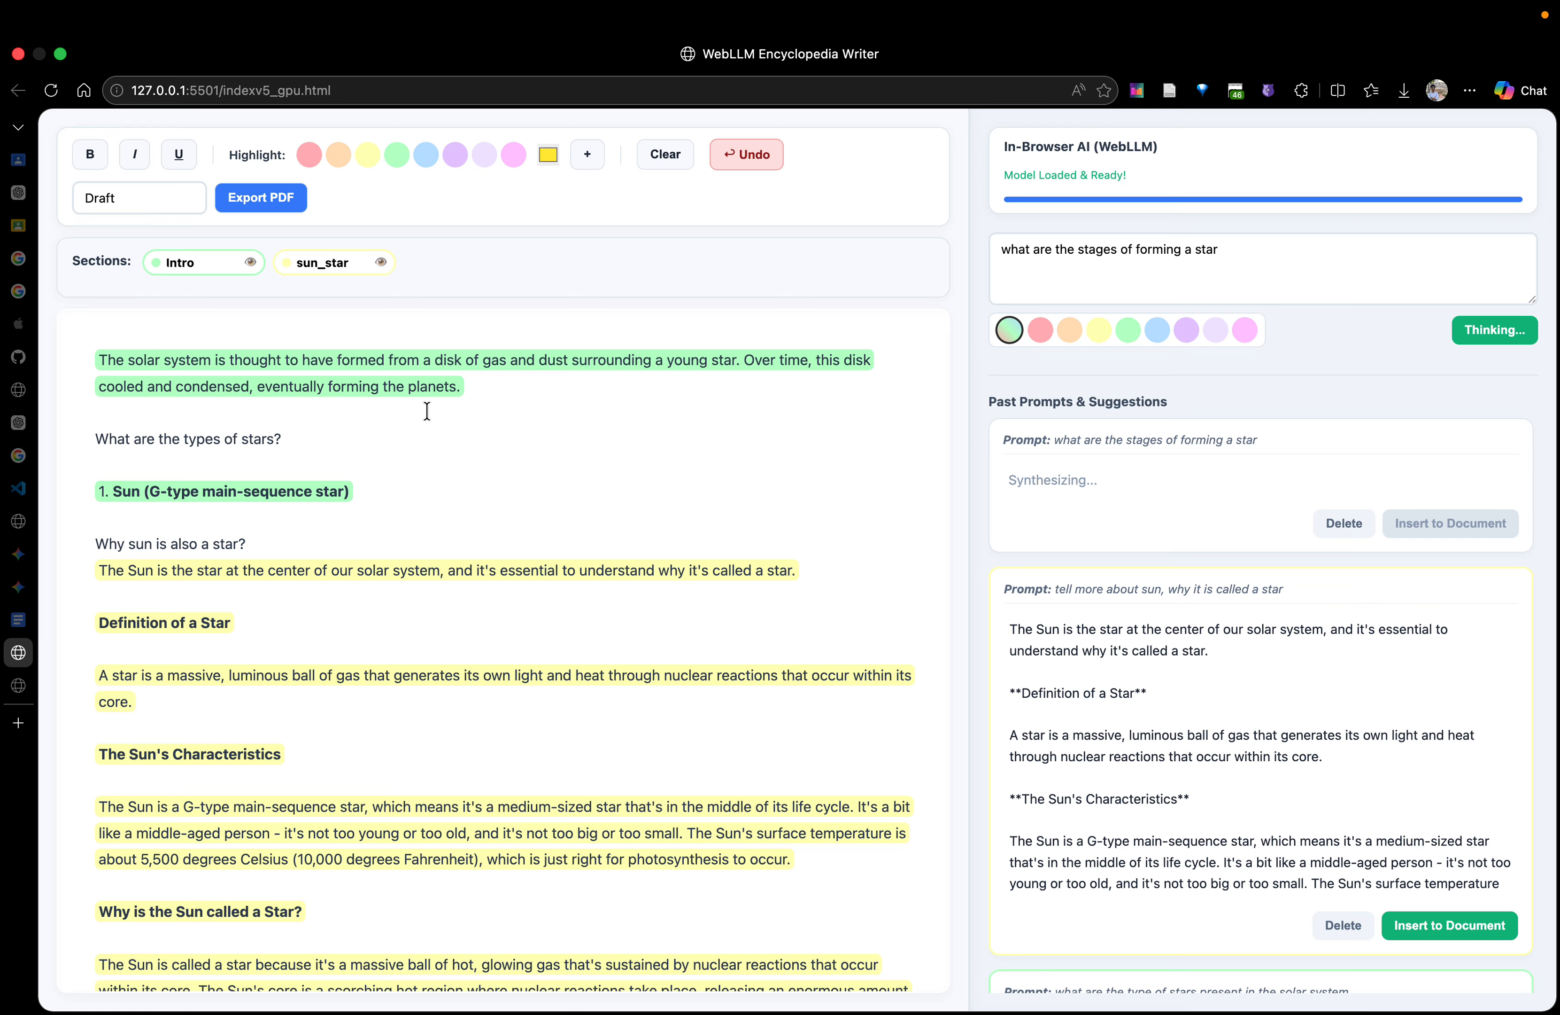
{"action": "type", "text": "and how they are formed."}
{"action": "key", "text": "Return"}
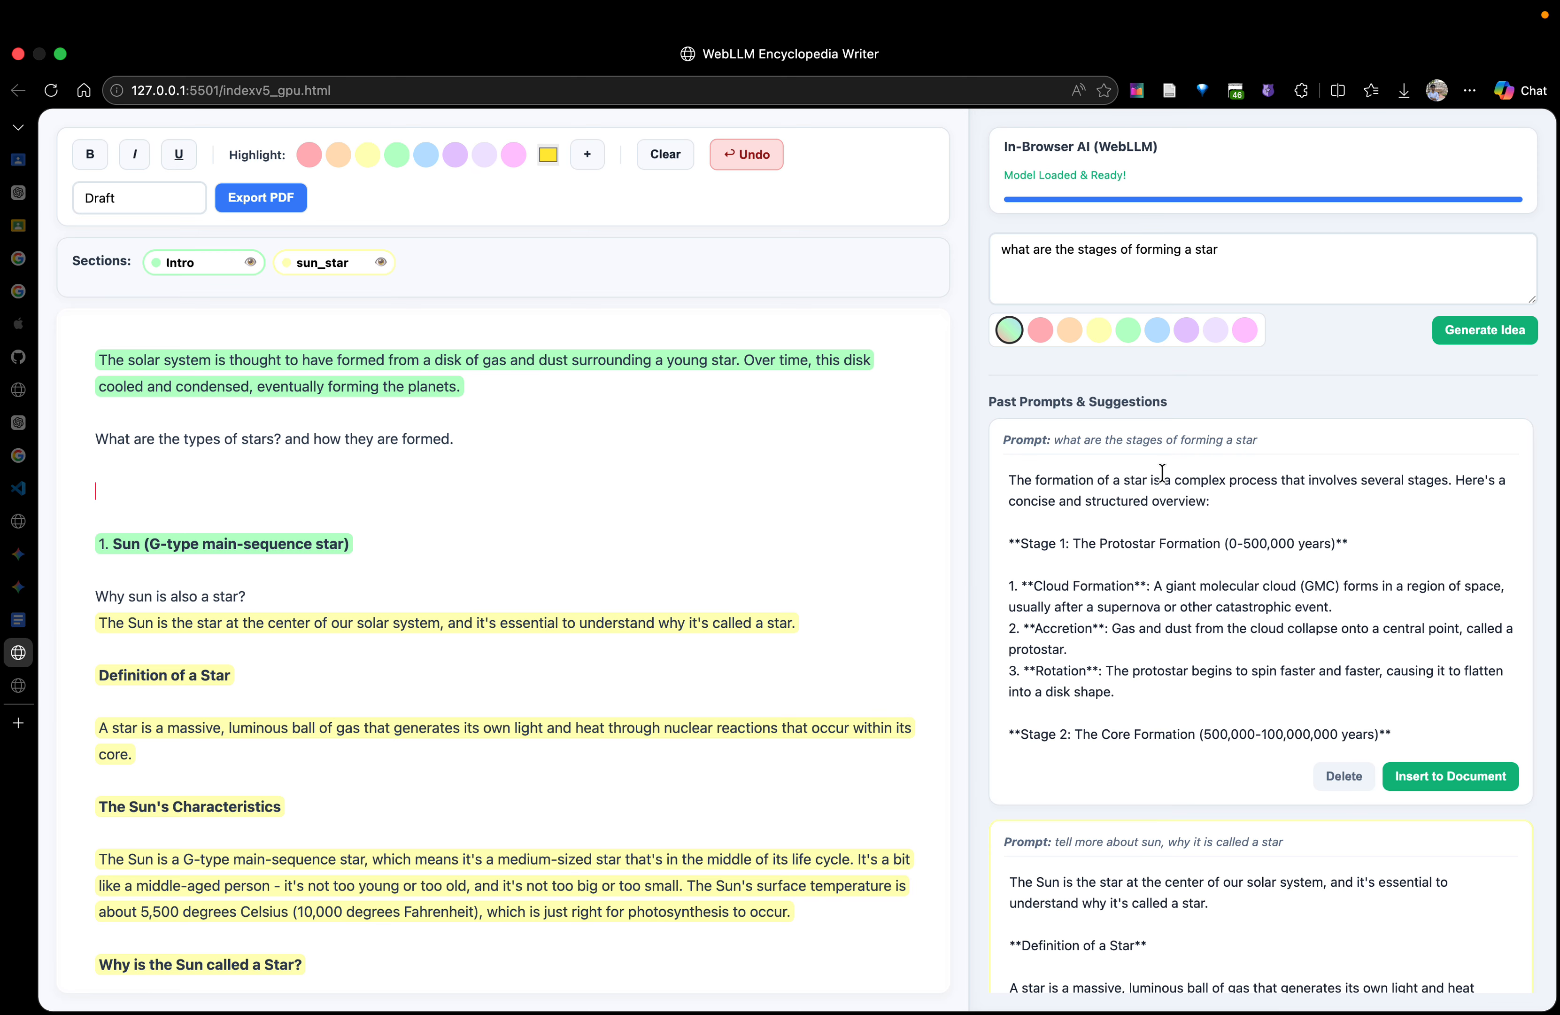
Delete the closing note about approximate timescales from the star formation suggestion
{"action": "scroll", "coordinate": [1119, 625], "scroll_direction": "down", "scroll_amount": 10}
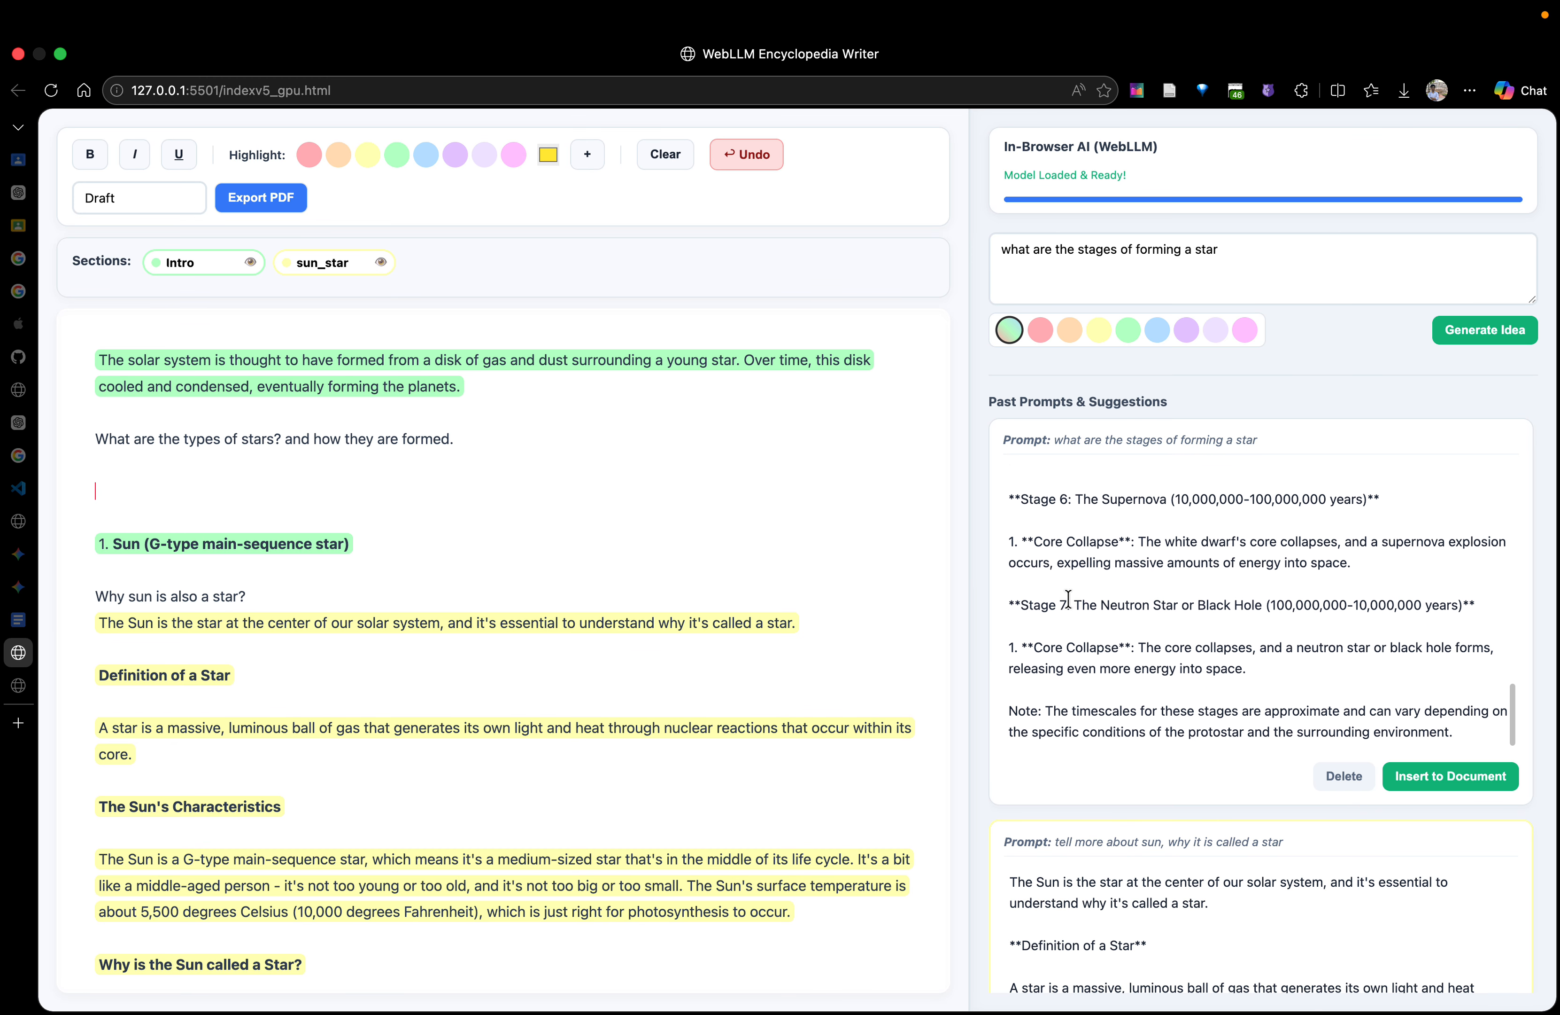
{"action": "left_click_drag", "start_coordinate": [1482, 732], "coordinate": [979, 717]}
{"action": "key", "text": "BackSpace"}
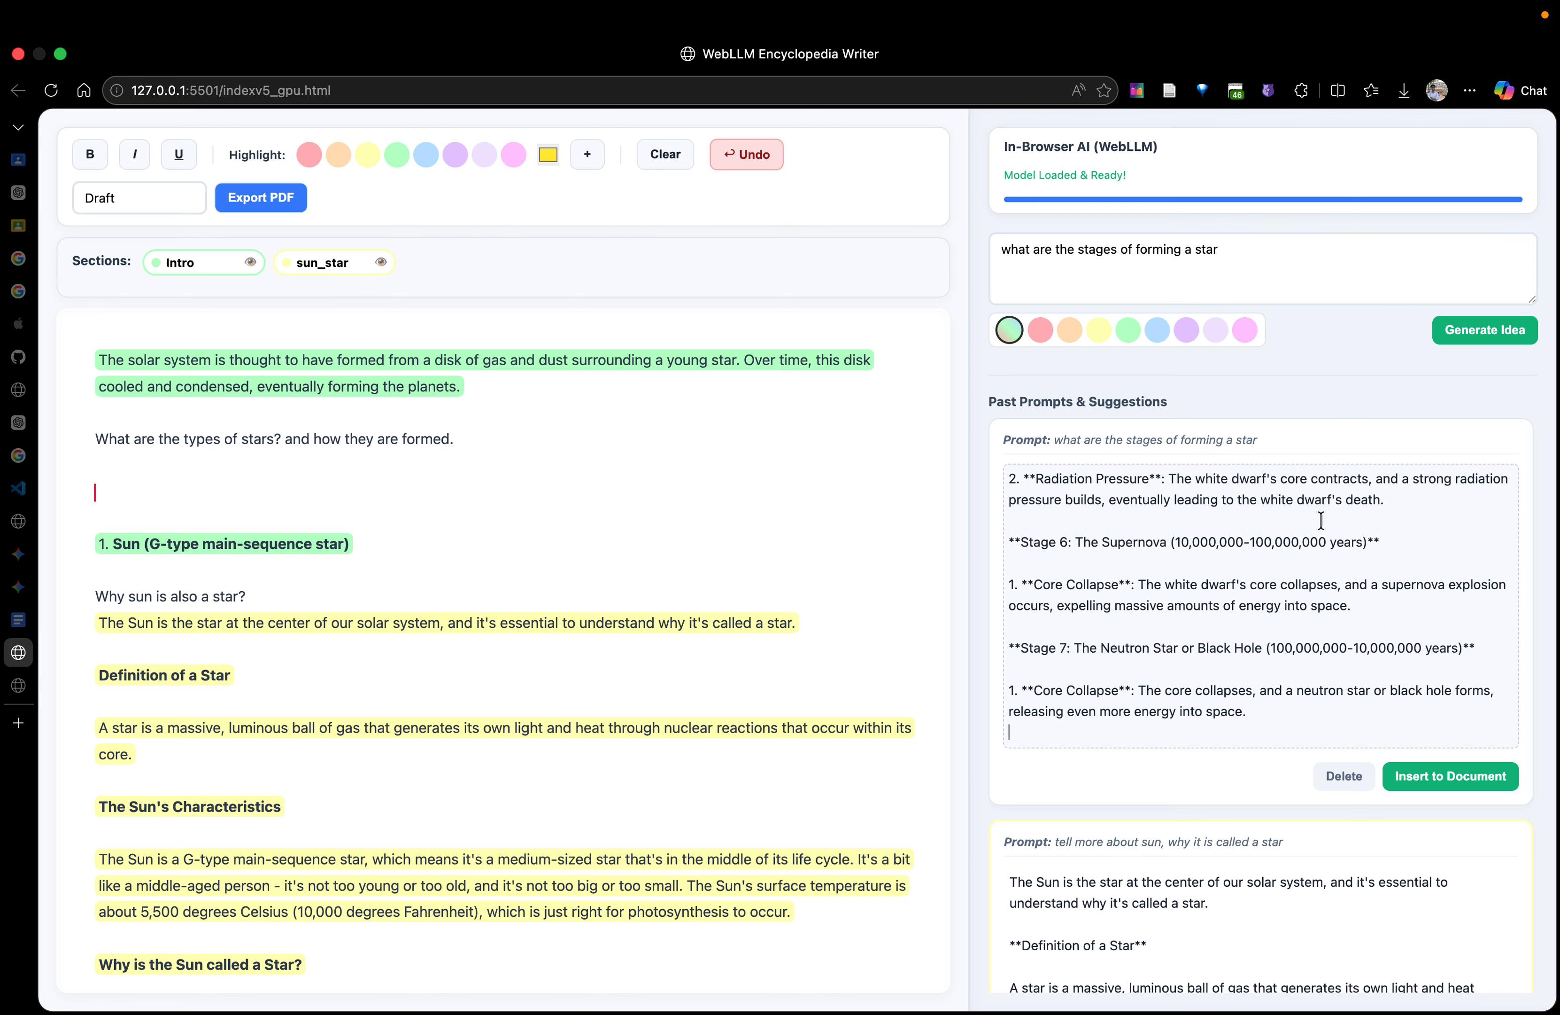
Insert the trimmed star formation suggestion into the document below the question about star types
{"action": "scroll", "coordinate": [1320, 520], "scroll_direction": "up", "scroll_amount": 10}
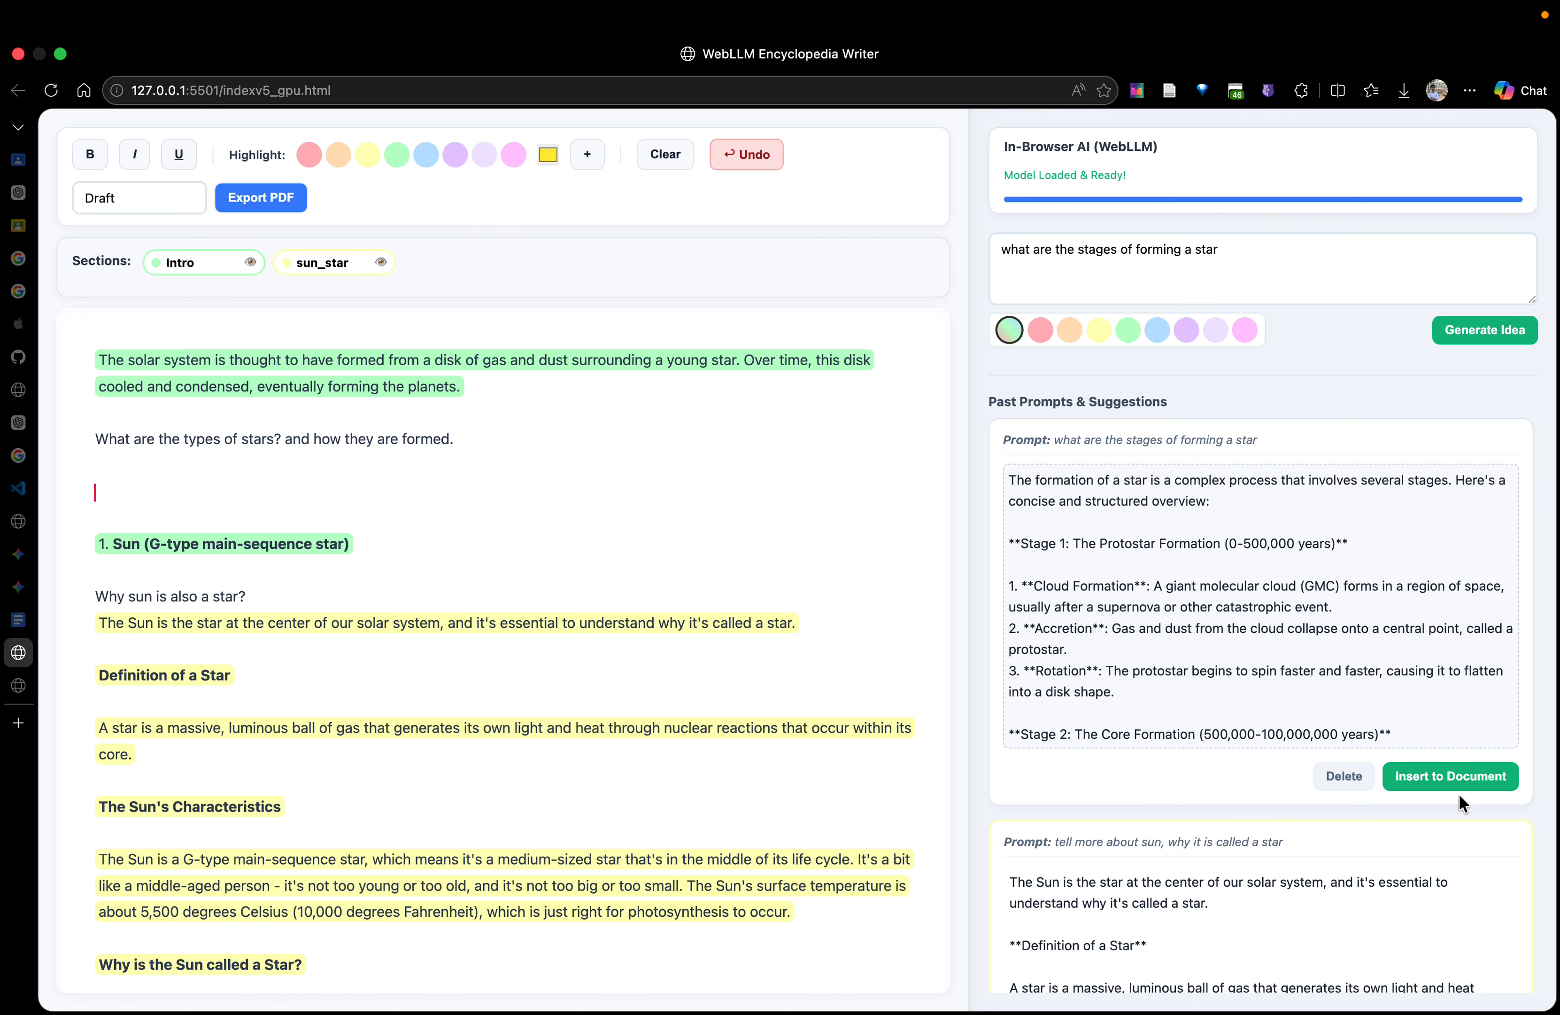
{"action": "left_click", "coordinate": [1458, 777]}
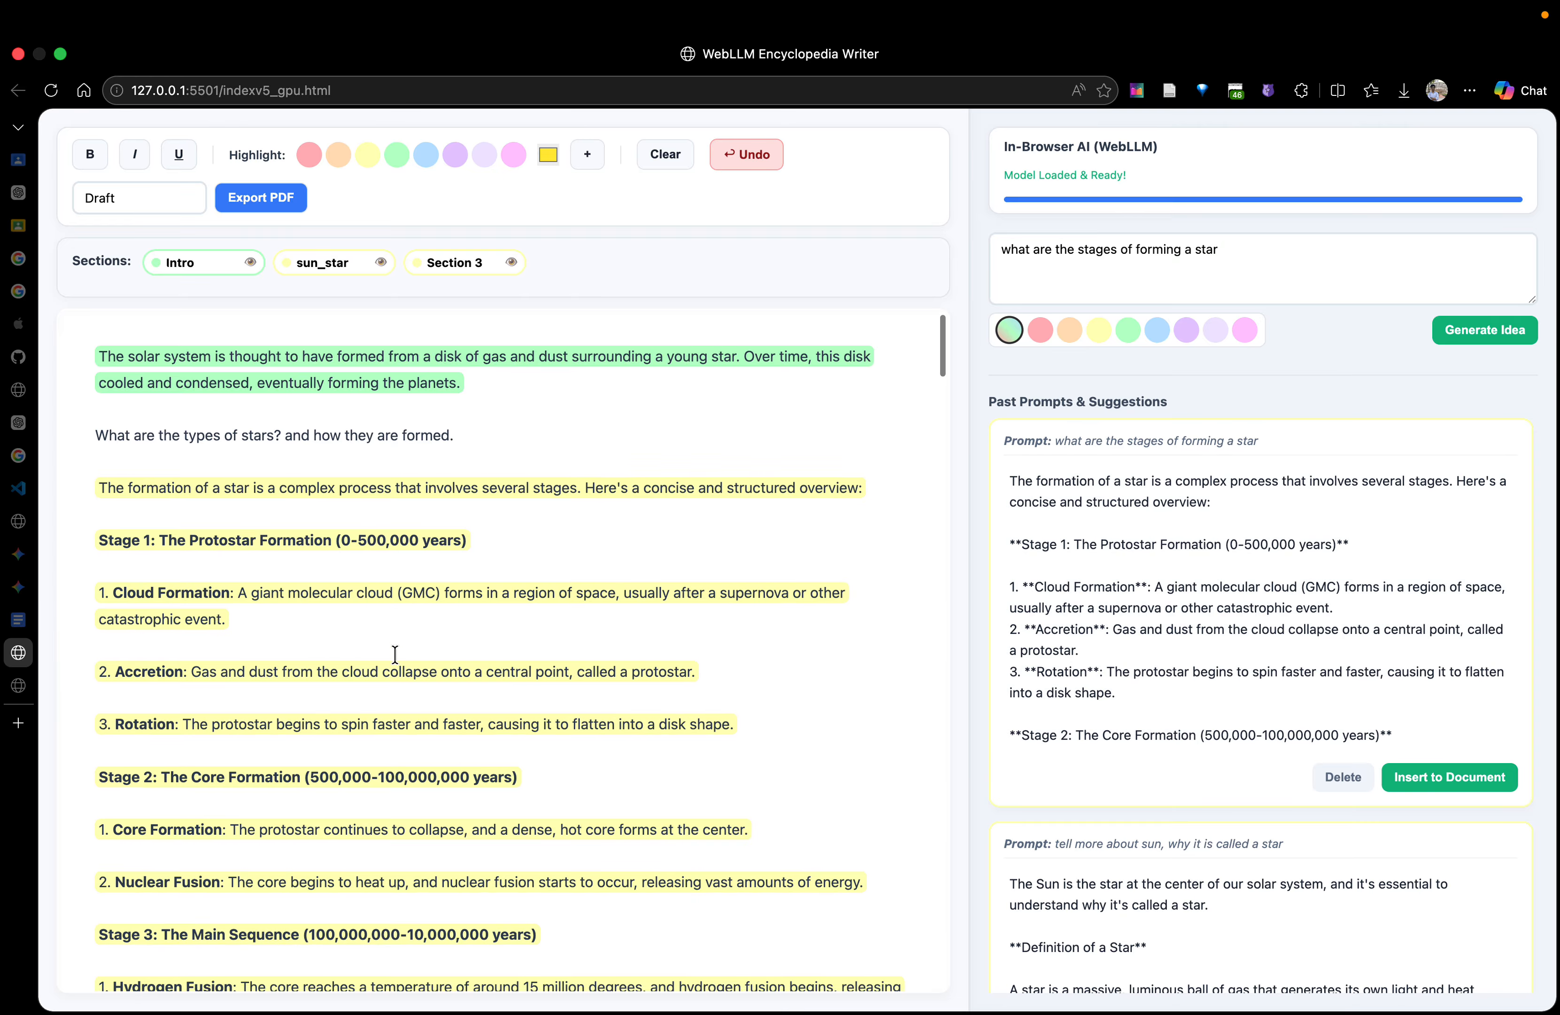
{"action": "scroll", "coordinate": [395, 656], "scroll_direction": "down", "scroll_amount": 4}
{"action": "scroll", "coordinate": [395, 655], "scroll_direction": "down", "scroll_amount": 5}
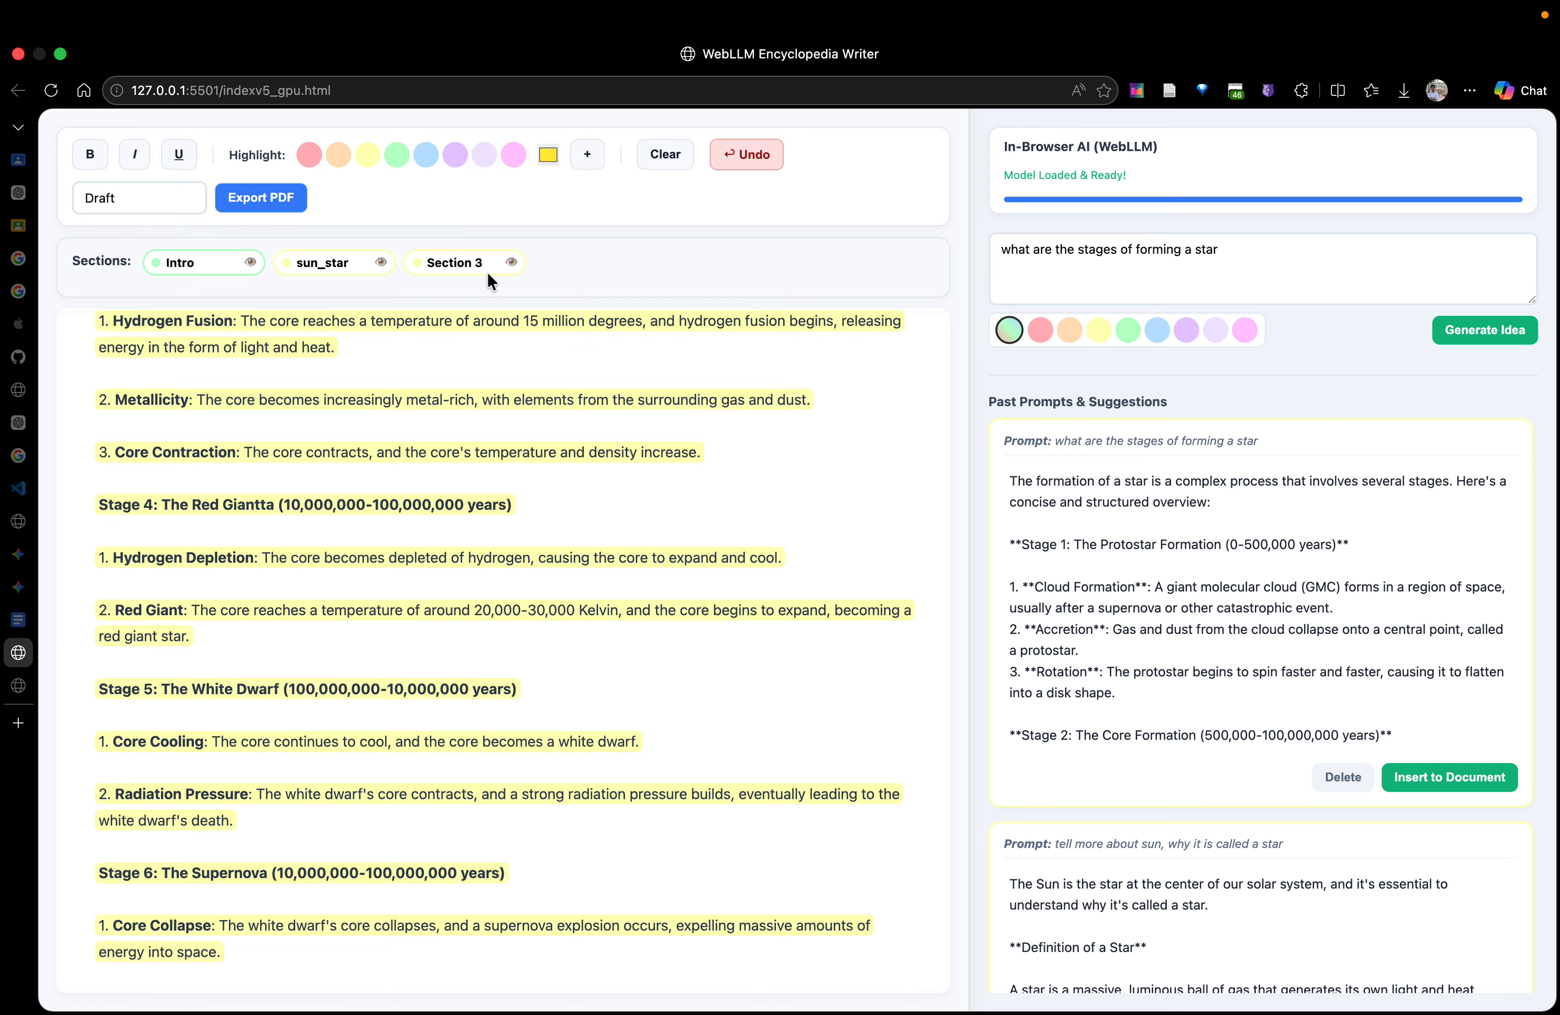
Rename the newly added Section 3 with a name beginning "formation st"
{"action": "left_click", "coordinate": [489, 264]}
{"action": "key", "text": "ctrl+a"}
{"action": "type", "text": "formation"}
{"action": "scroll", "coordinate": [630, 529], "scroll_direction": "up", "scroll_amount": 10}
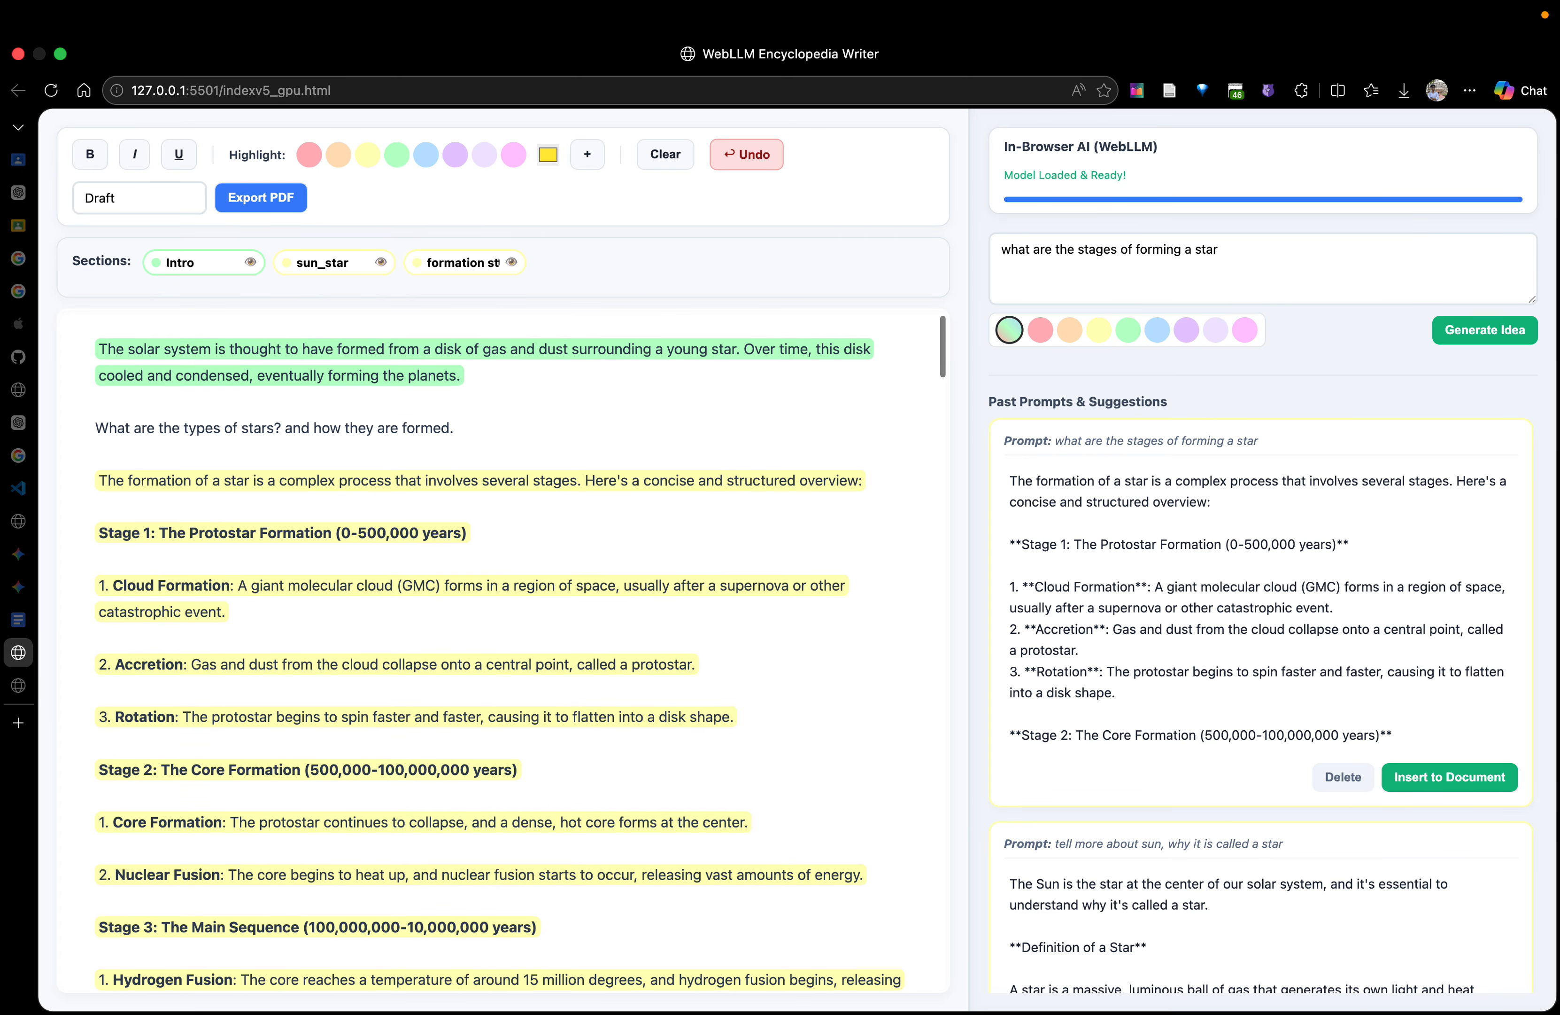
Complete the third section's name with the word "star"
{"action": "type", "text": "star"}
{"action": "scroll", "coordinate": [606, 407], "scroll_direction": "up", "scroll_amount": 3}
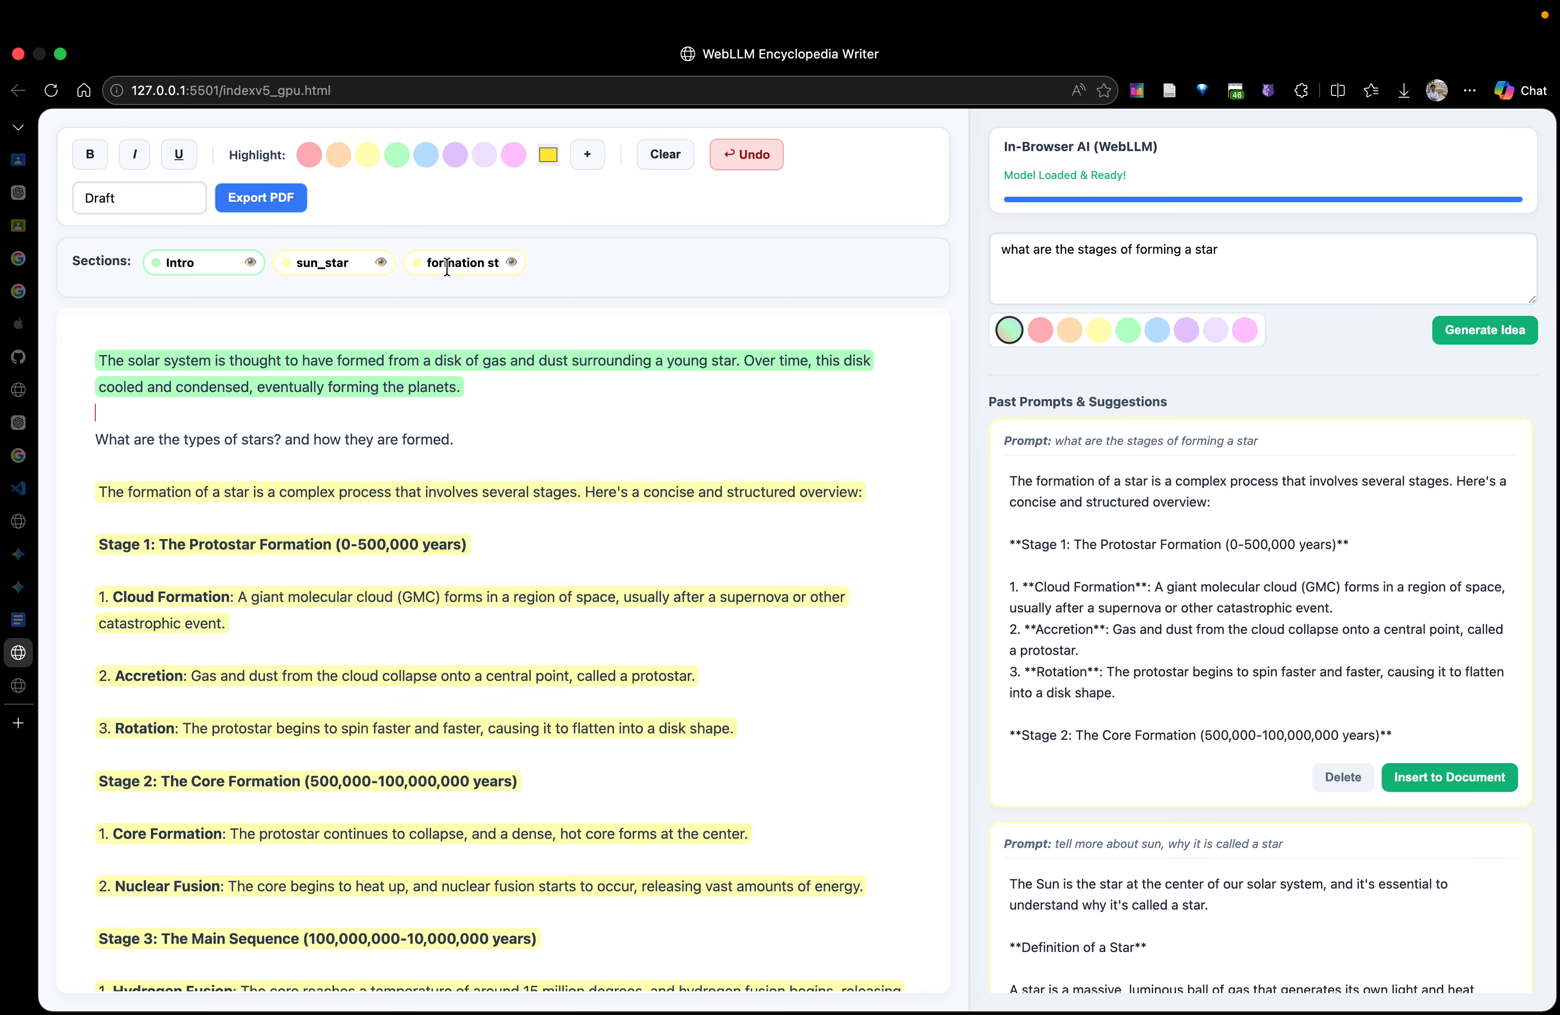
Hide the star formation section and the Intro section from the document view
{"action": "left_click", "coordinate": [513, 264]}
{"action": "left_click", "coordinate": [513, 266]}
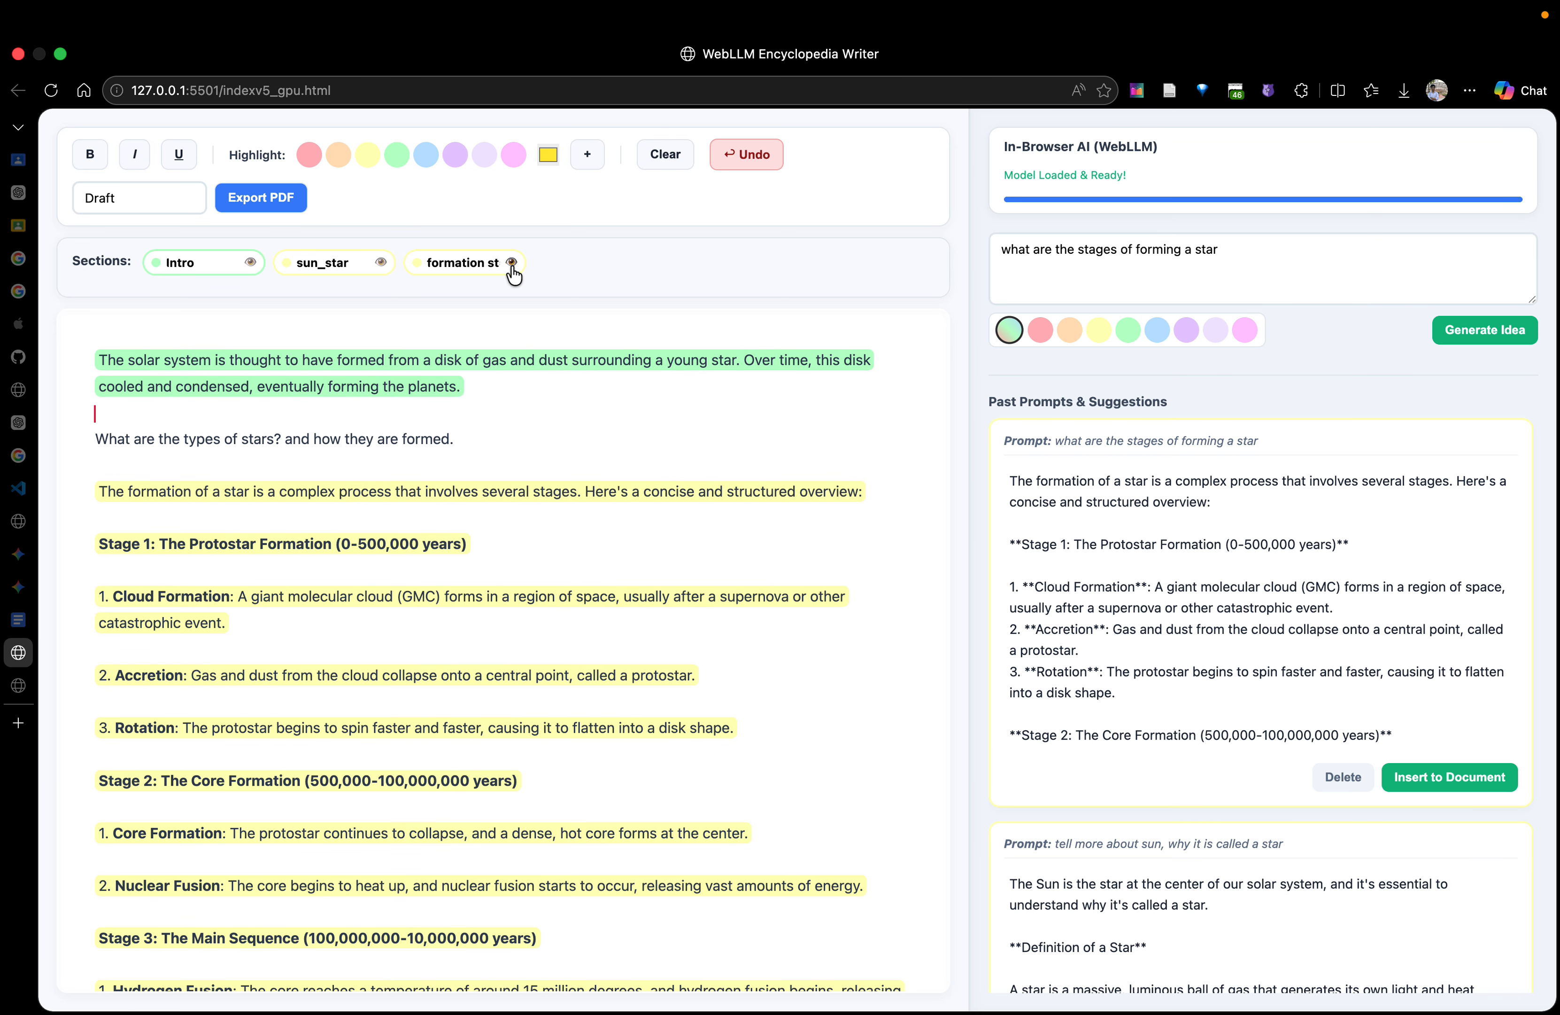
{"action": "left_click", "coordinate": [512, 263]}
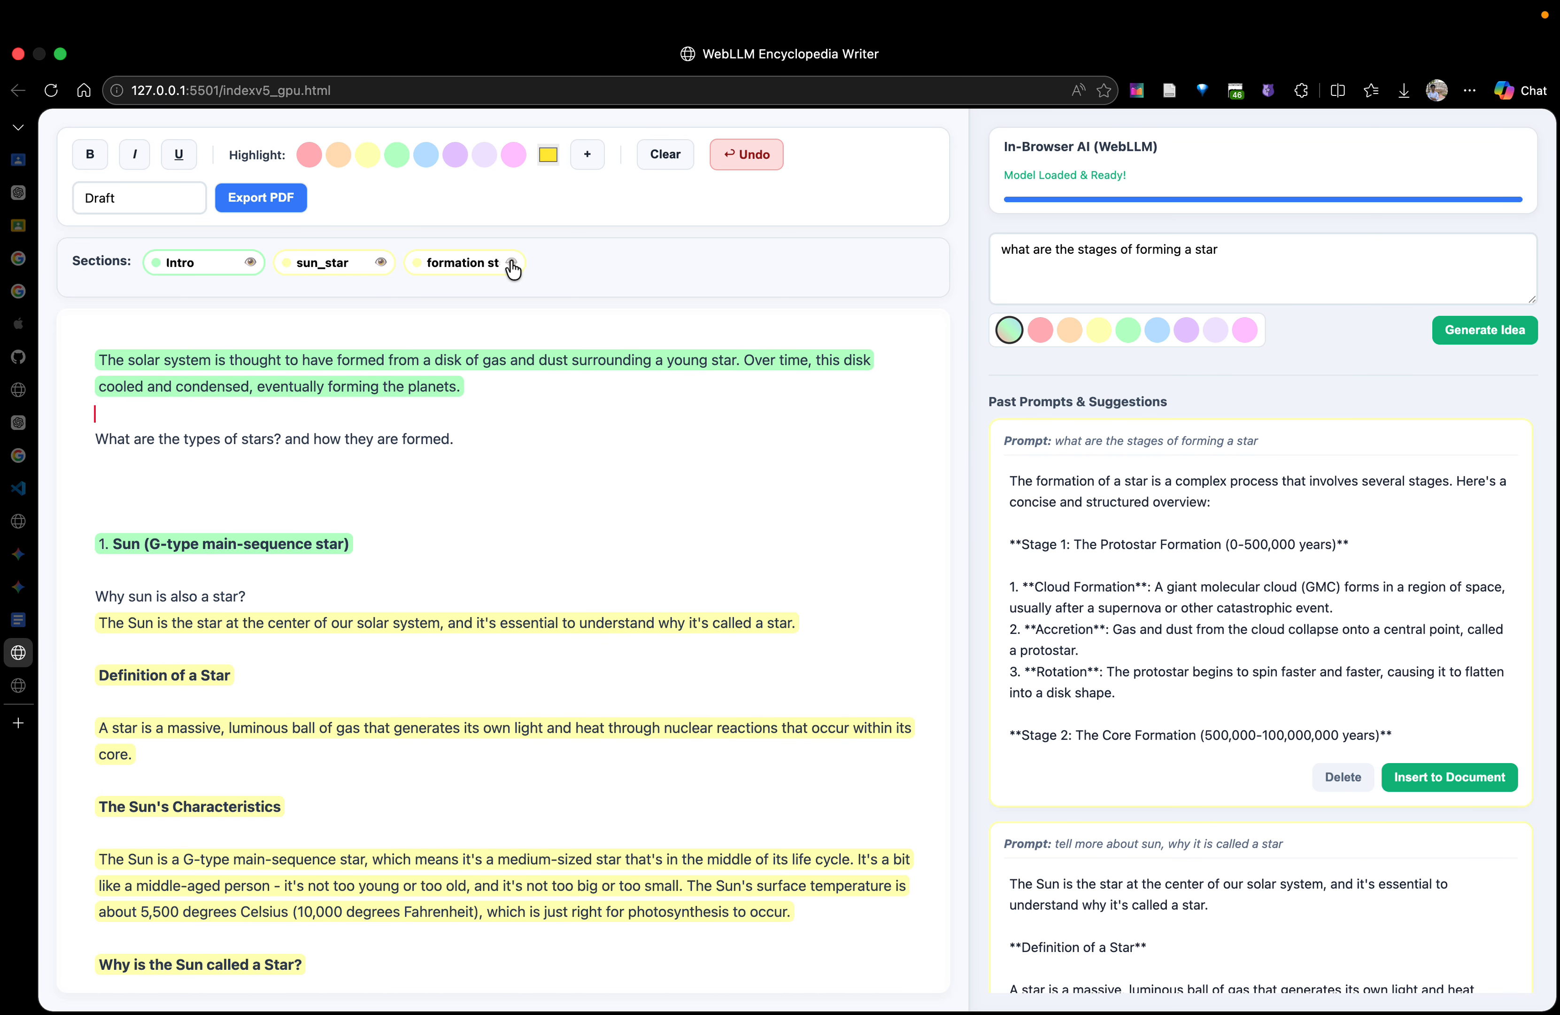
{"action": "left_click", "coordinate": [253, 263]}
{"action": "left_click", "coordinate": [253, 264]}
{"action": "left_click", "coordinate": [253, 263]}
{"action": "scroll", "coordinate": [408, 823], "scroll_direction": "down", "scroll_amount": 10}
{"action": "scroll", "coordinate": [408, 823], "scroll_direction": "up", "scroll_amount": 10}
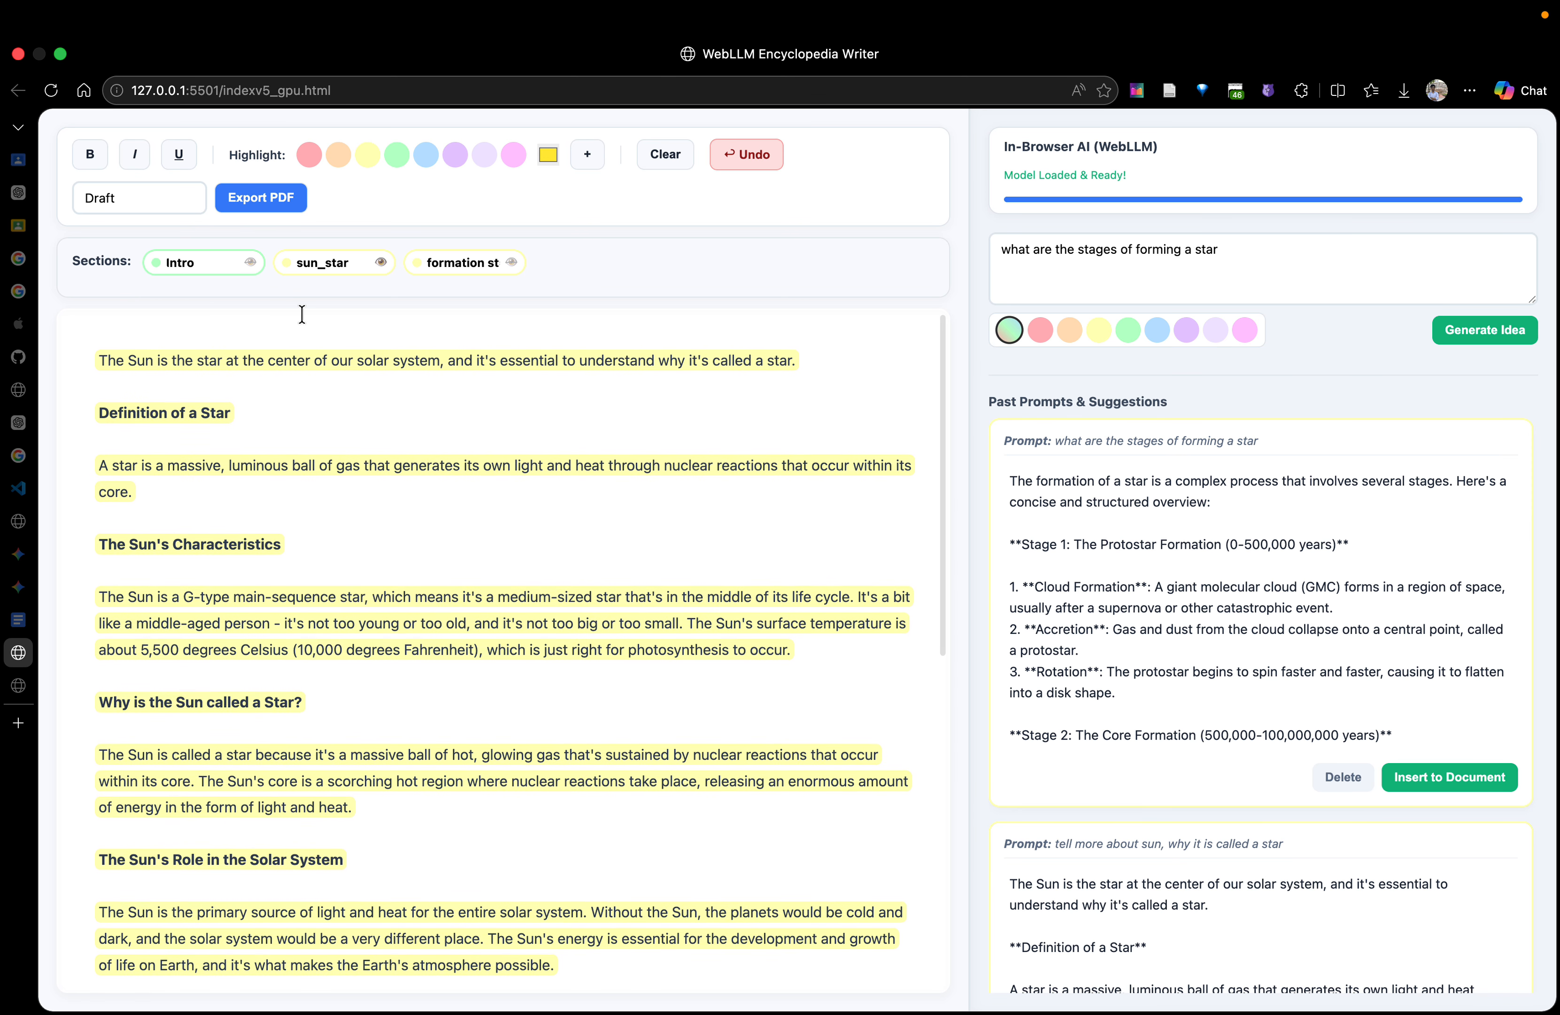
Show the Intro and star formation sections in the document again
{"action": "left_click", "coordinate": [251, 262]}
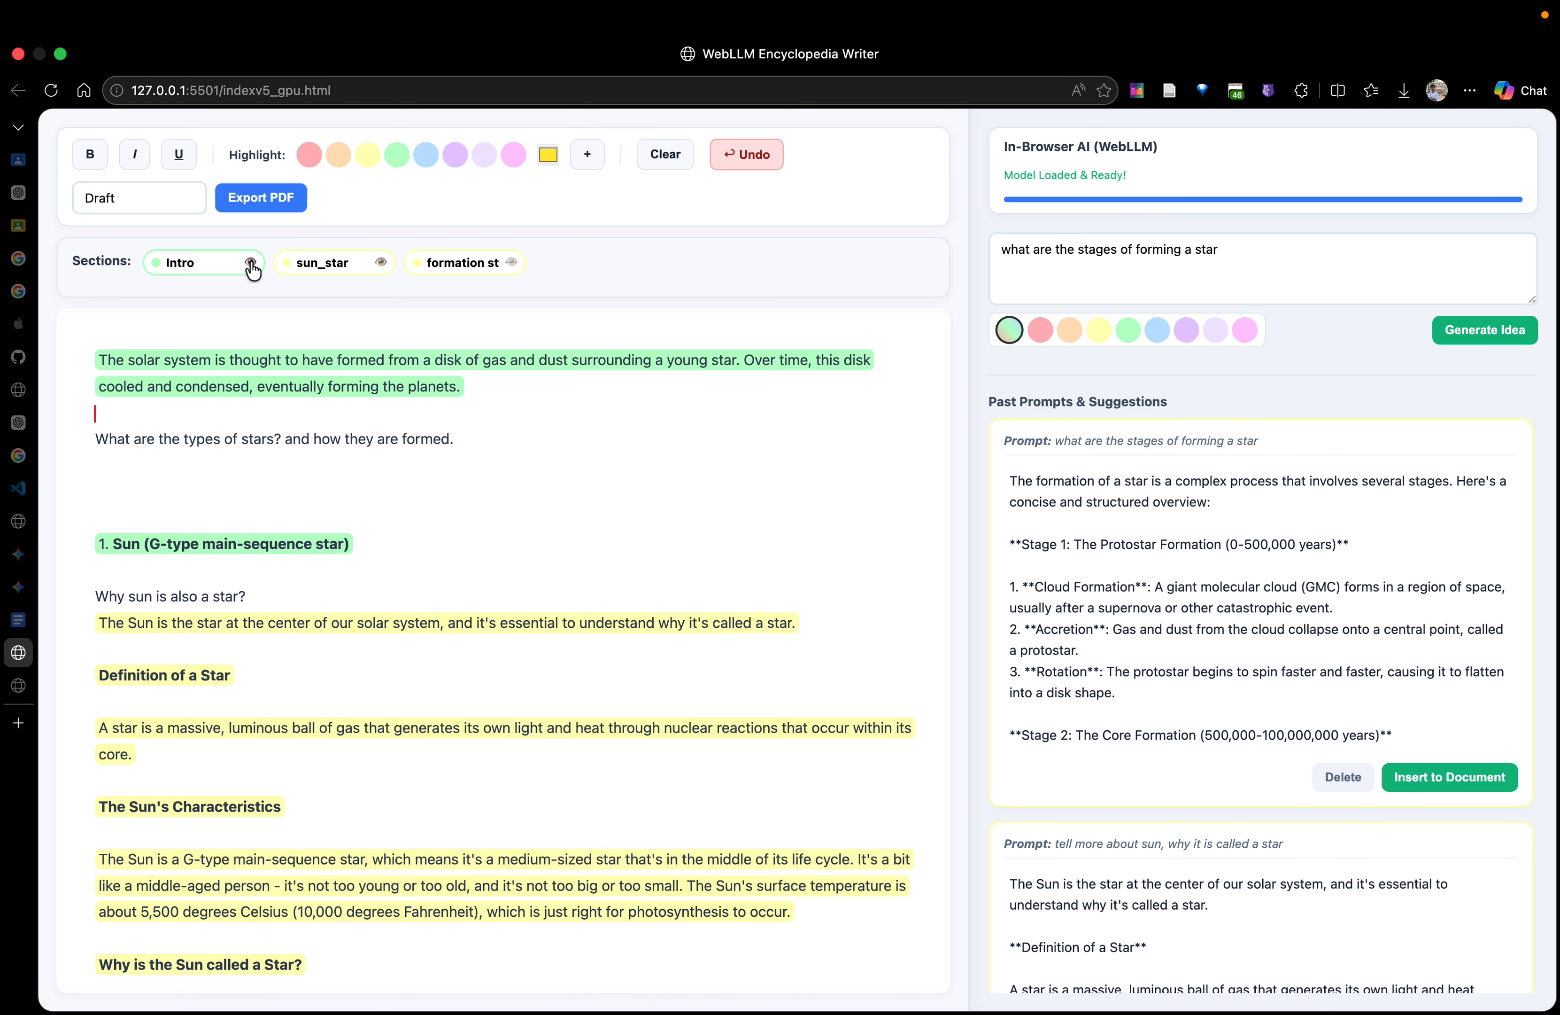
{"action": "left_click", "coordinate": [511, 263]}
{"action": "scroll", "coordinate": [376, 715], "scroll_direction": "down", "scroll_amount": 10}
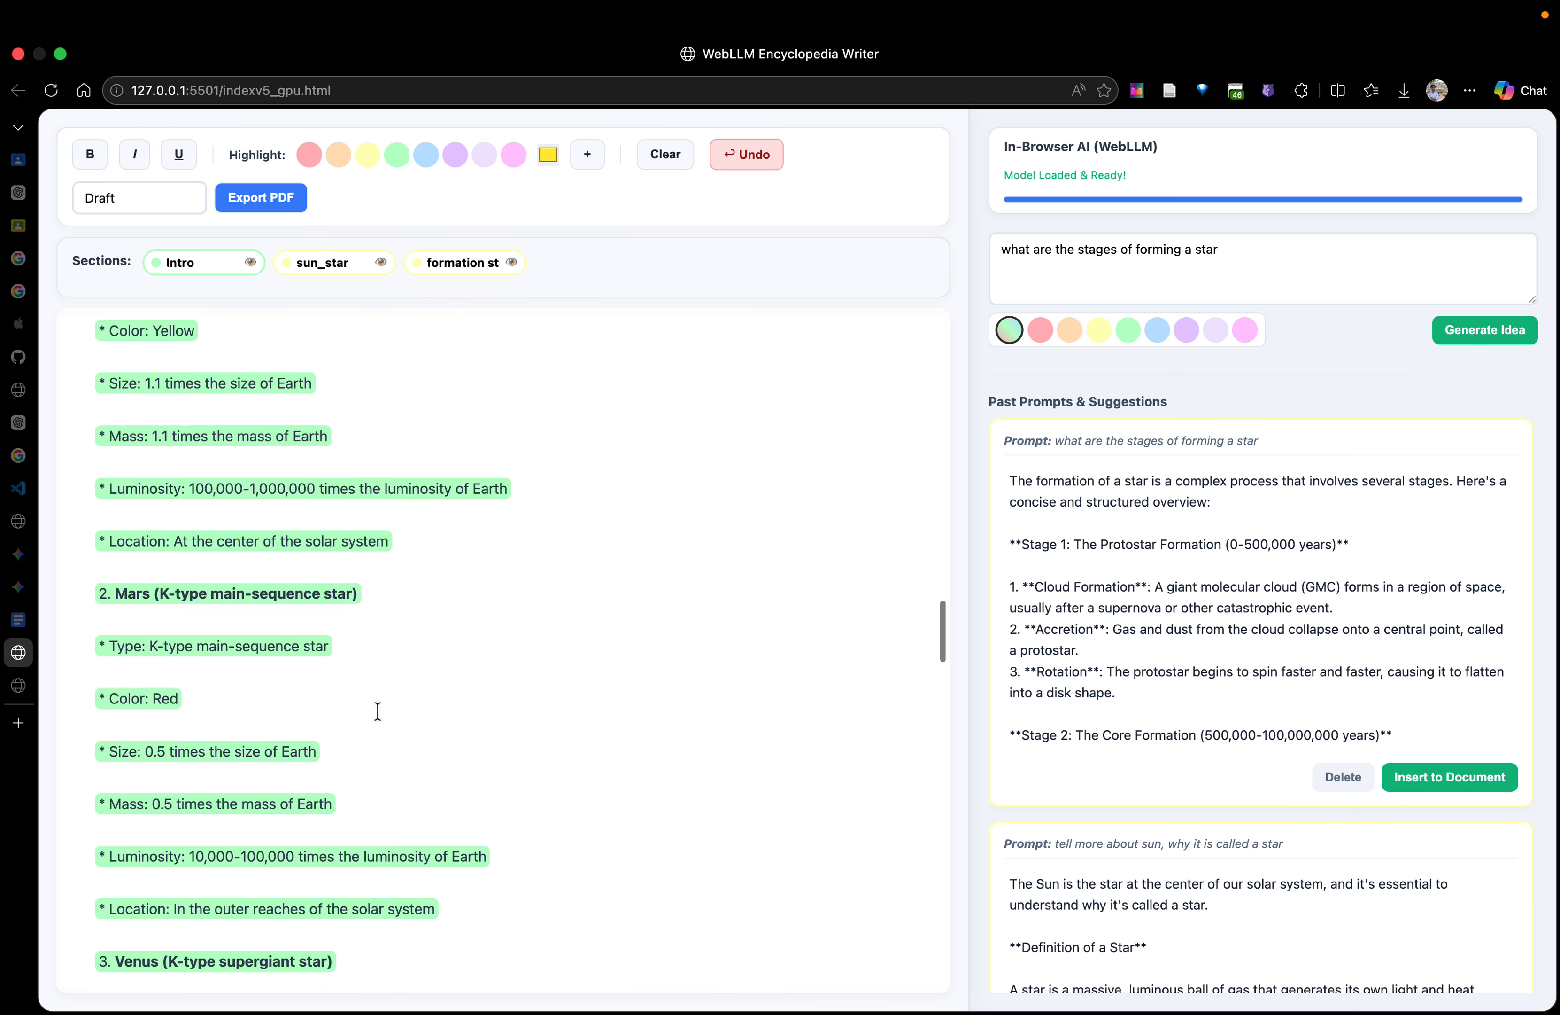
{"action": "scroll", "coordinate": [375, 715], "scroll_direction": "up", "scroll_amount": 10}
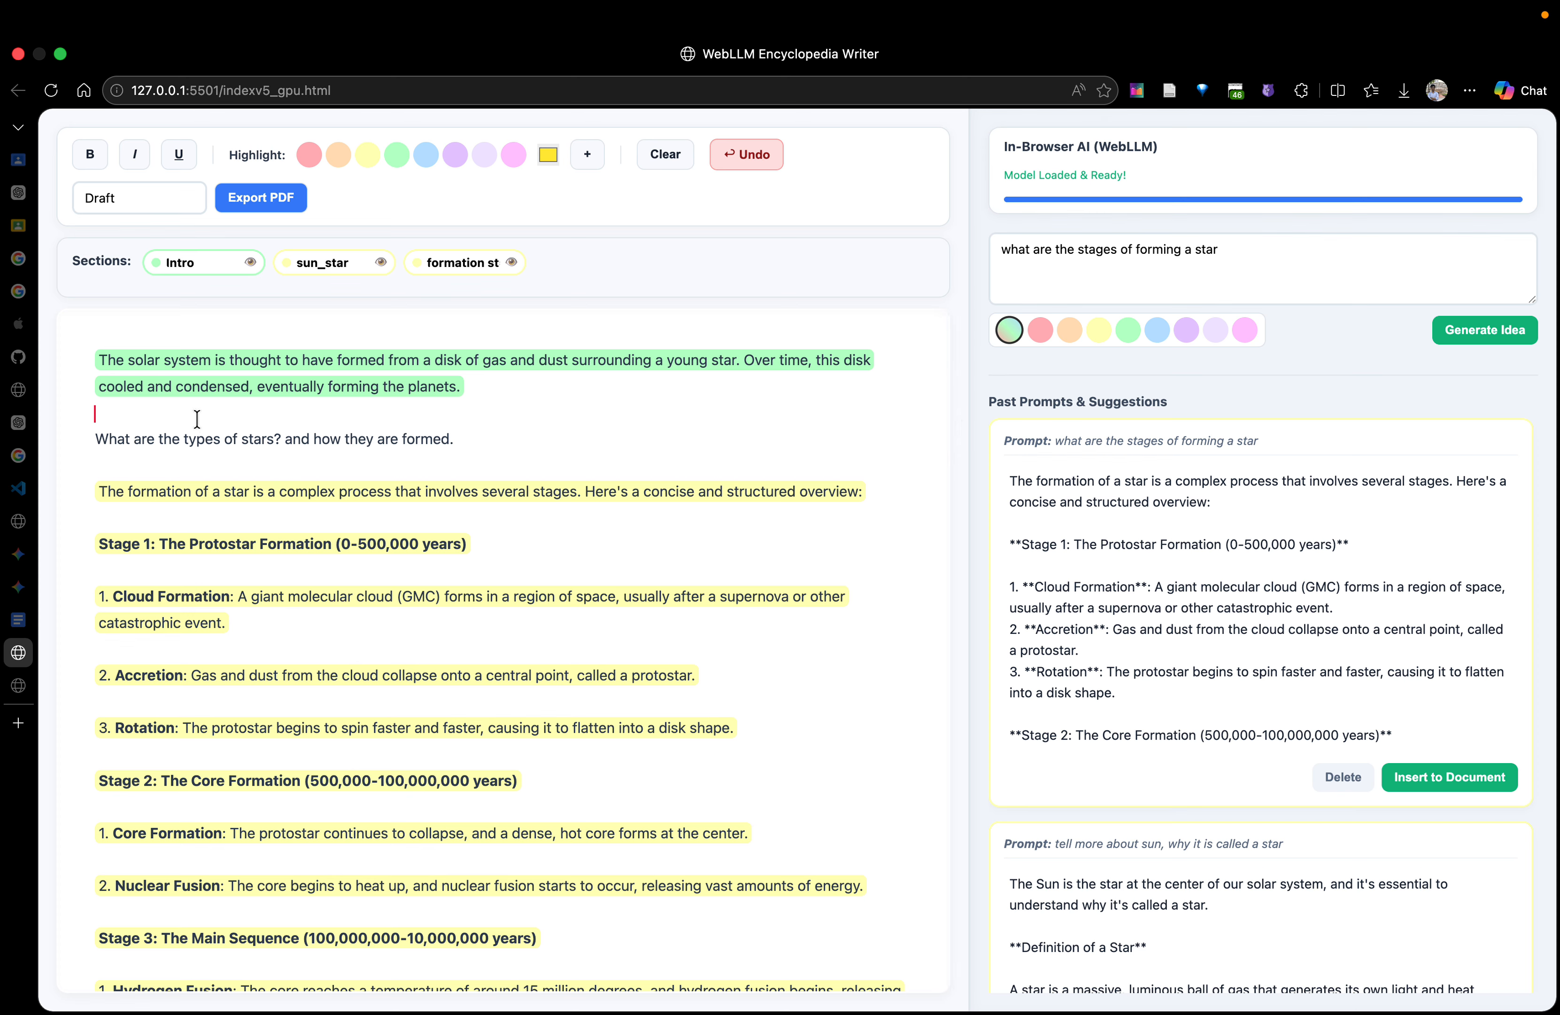
Generate an AI suggestion for the prompt "What are the types of stars", copied from the question in the document
{"action": "left_click_drag", "start_coordinate": [273, 439], "coordinate": [56, 442]}
{"action": "key", "text": "super+c"}
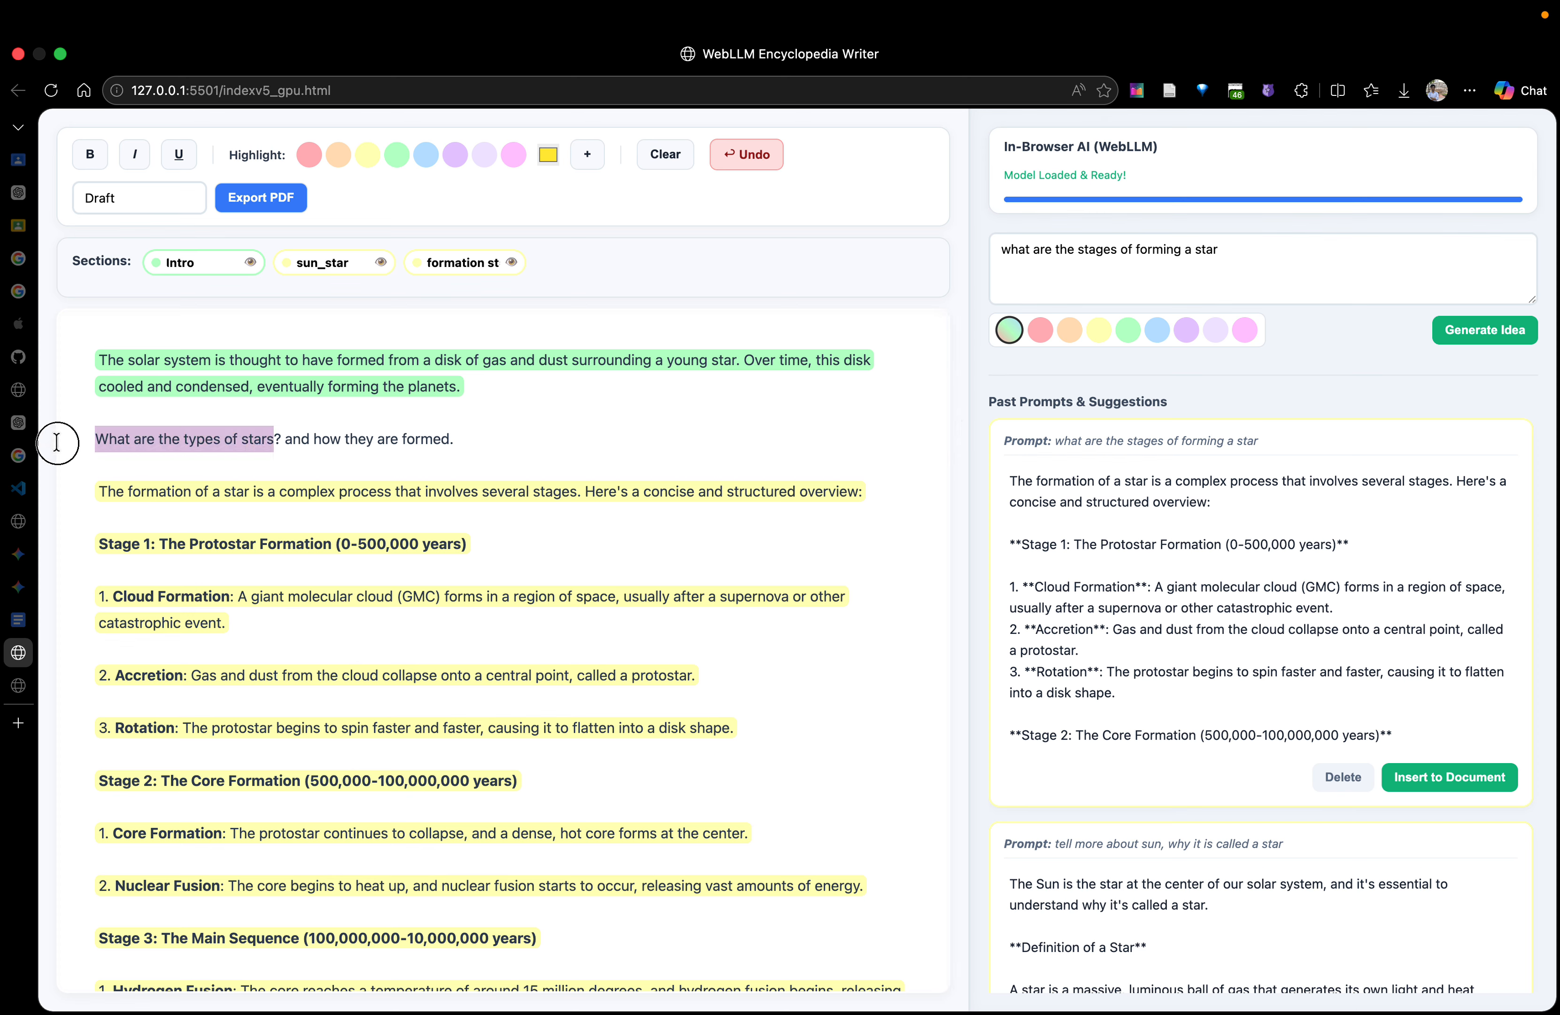
{"action": "triple_click", "coordinate": [1278, 257]}
{"action": "key", "text": "super+v"}
{"action": "left_click", "coordinate": [1475, 337]}
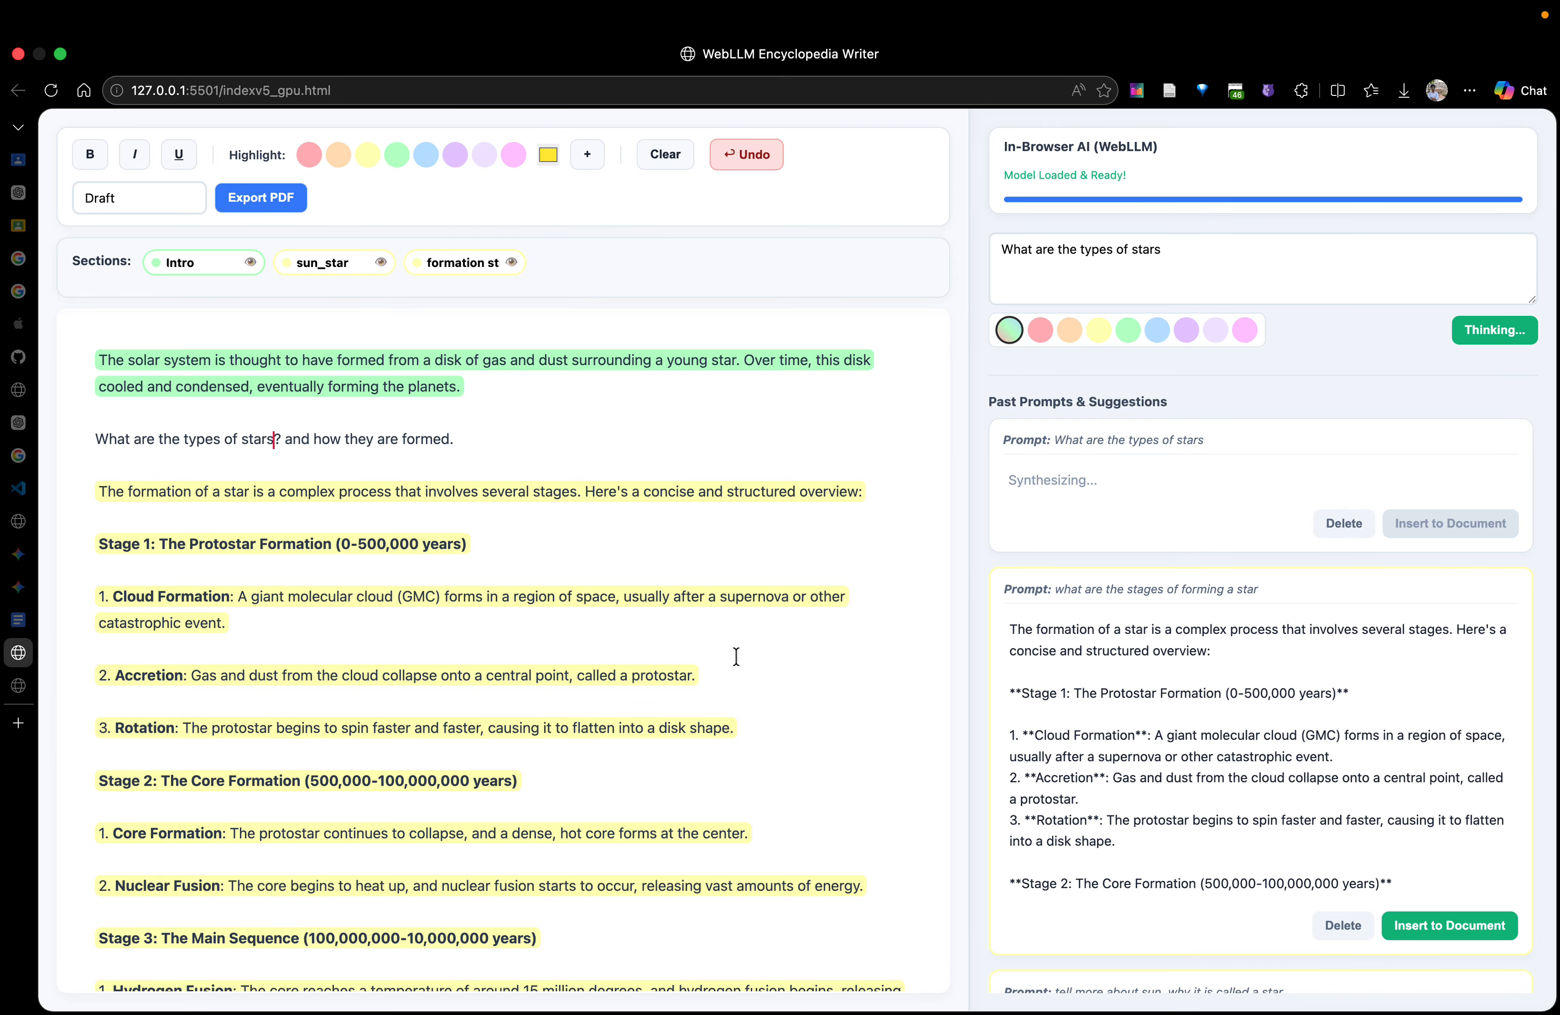
Look through the document and read the inserted star formation stages
{"action": "scroll", "coordinate": [736, 656], "scroll_direction": "down", "scroll_amount": 15}
{"action": "scroll", "coordinate": [736, 656], "scroll_direction": "down", "scroll_amount": 20}
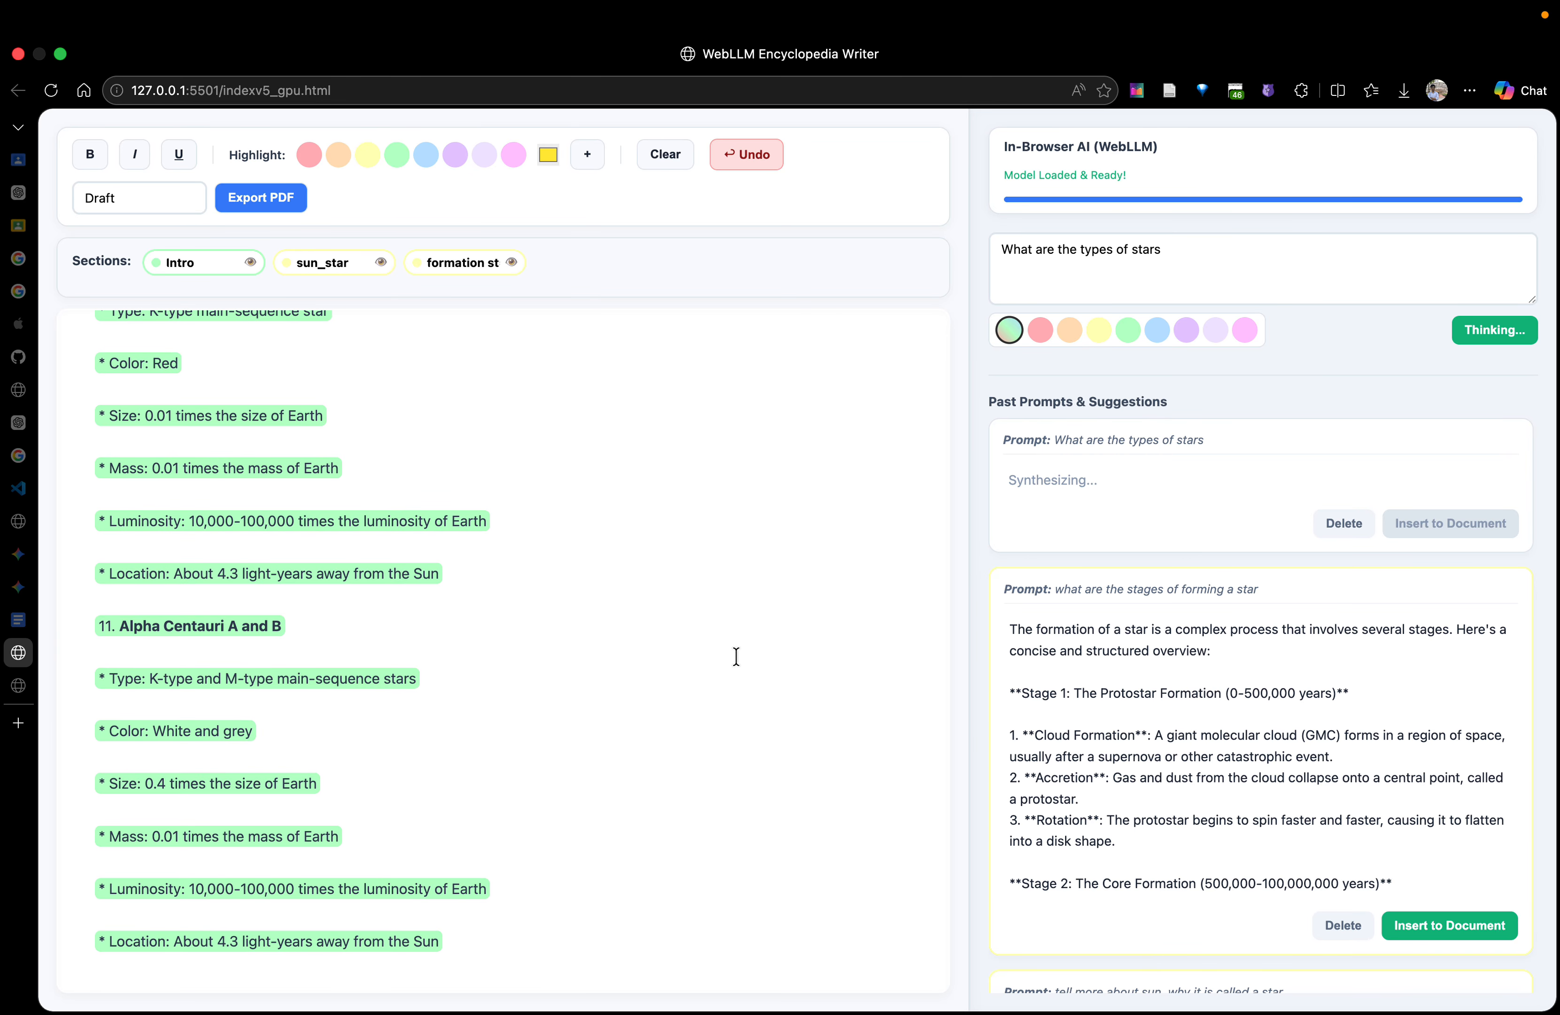
{"action": "scroll", "coordinate": [736, 655], "scroll_direction": "up", "scroll_amount": 10}
{"action": "scroll", "coordinate": [543, 675], "scroll_direction": "up", "scroll_amount": 15}
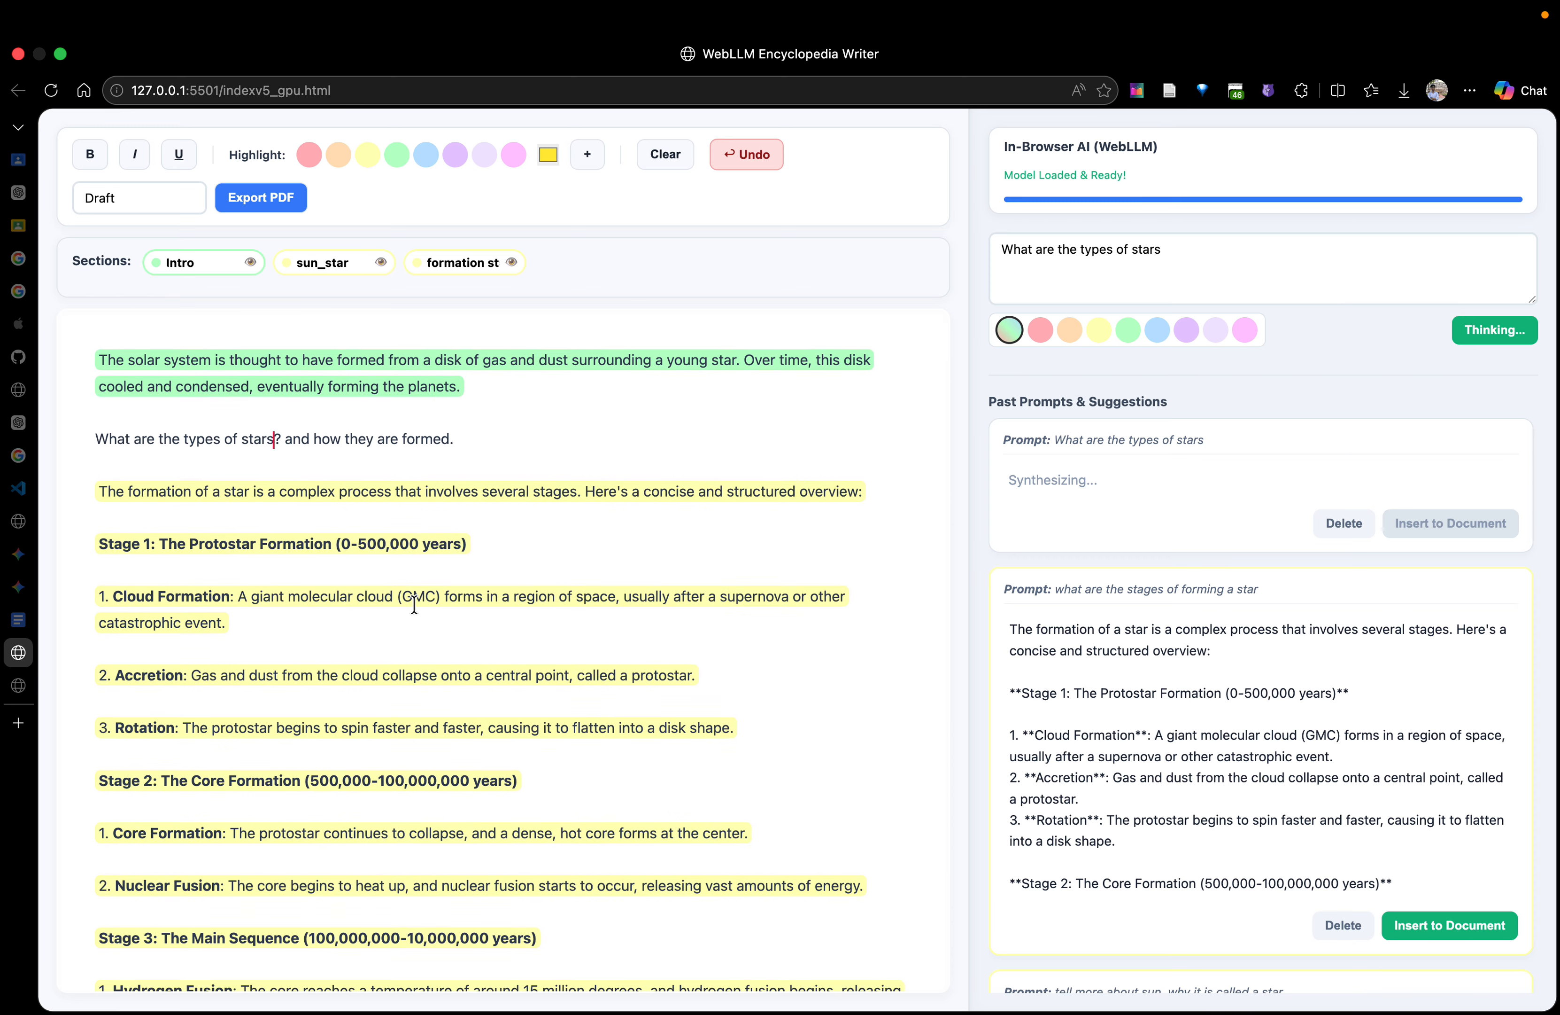
{"action": "scroll", "coordinate": [415, 603], "scroll_direction": "down", "scroll_amount": 3}
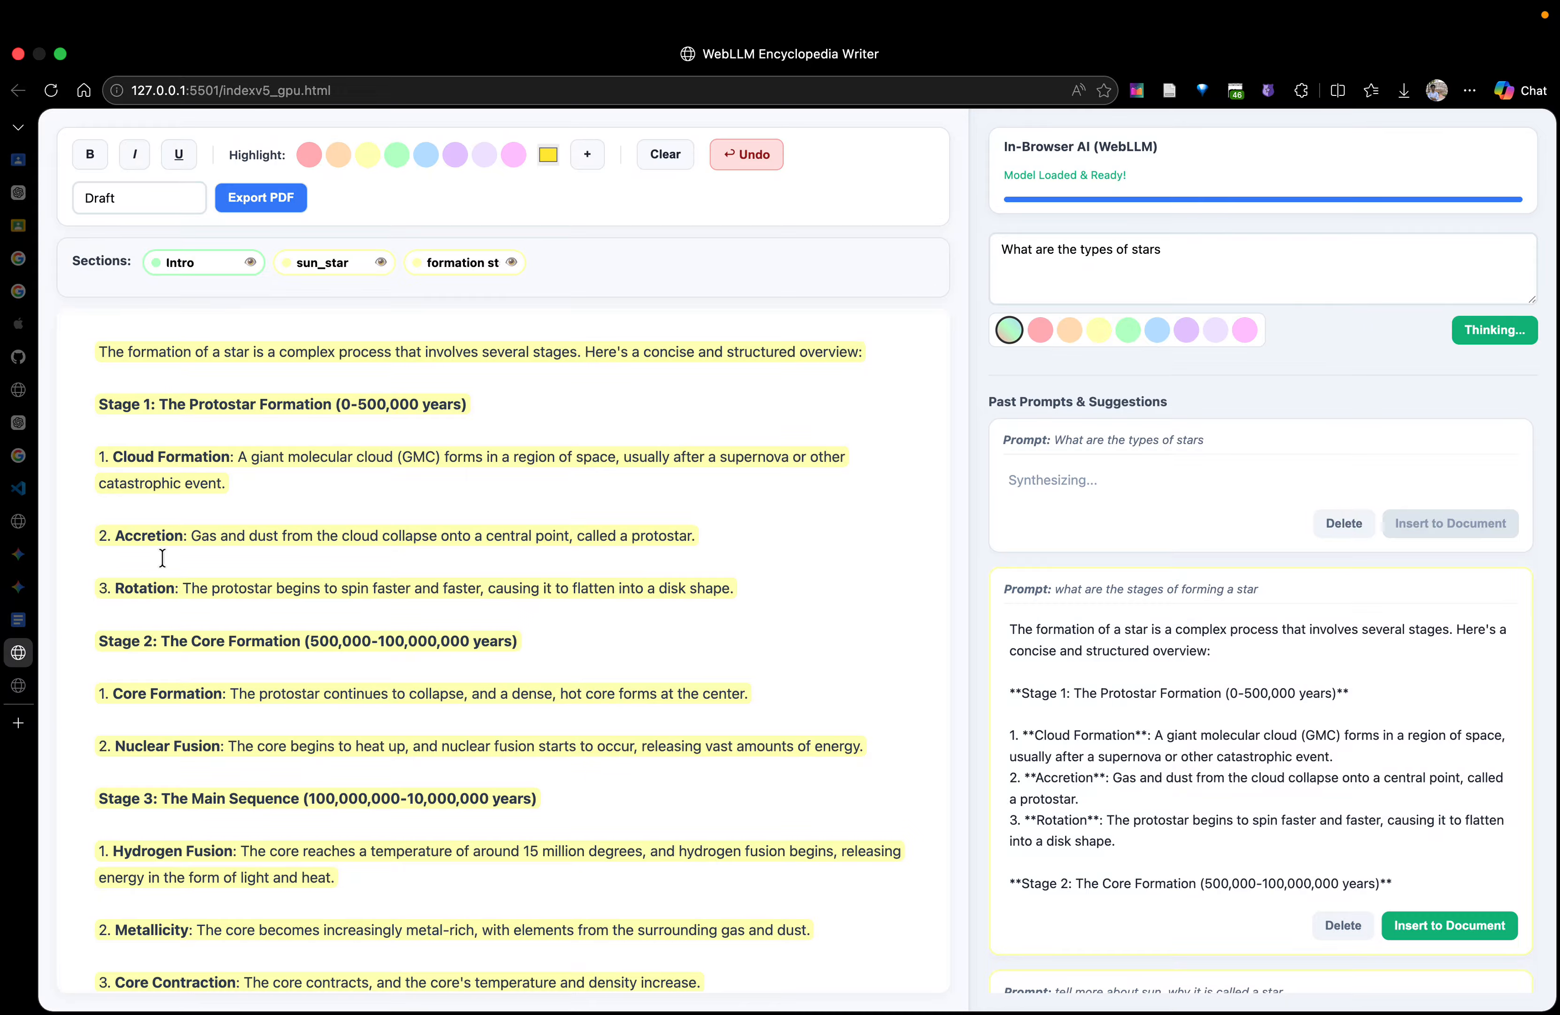
{"action": "scroll", "coordinate": [163, 558], "scroll_direction": "down", "scroll_amount": 2}
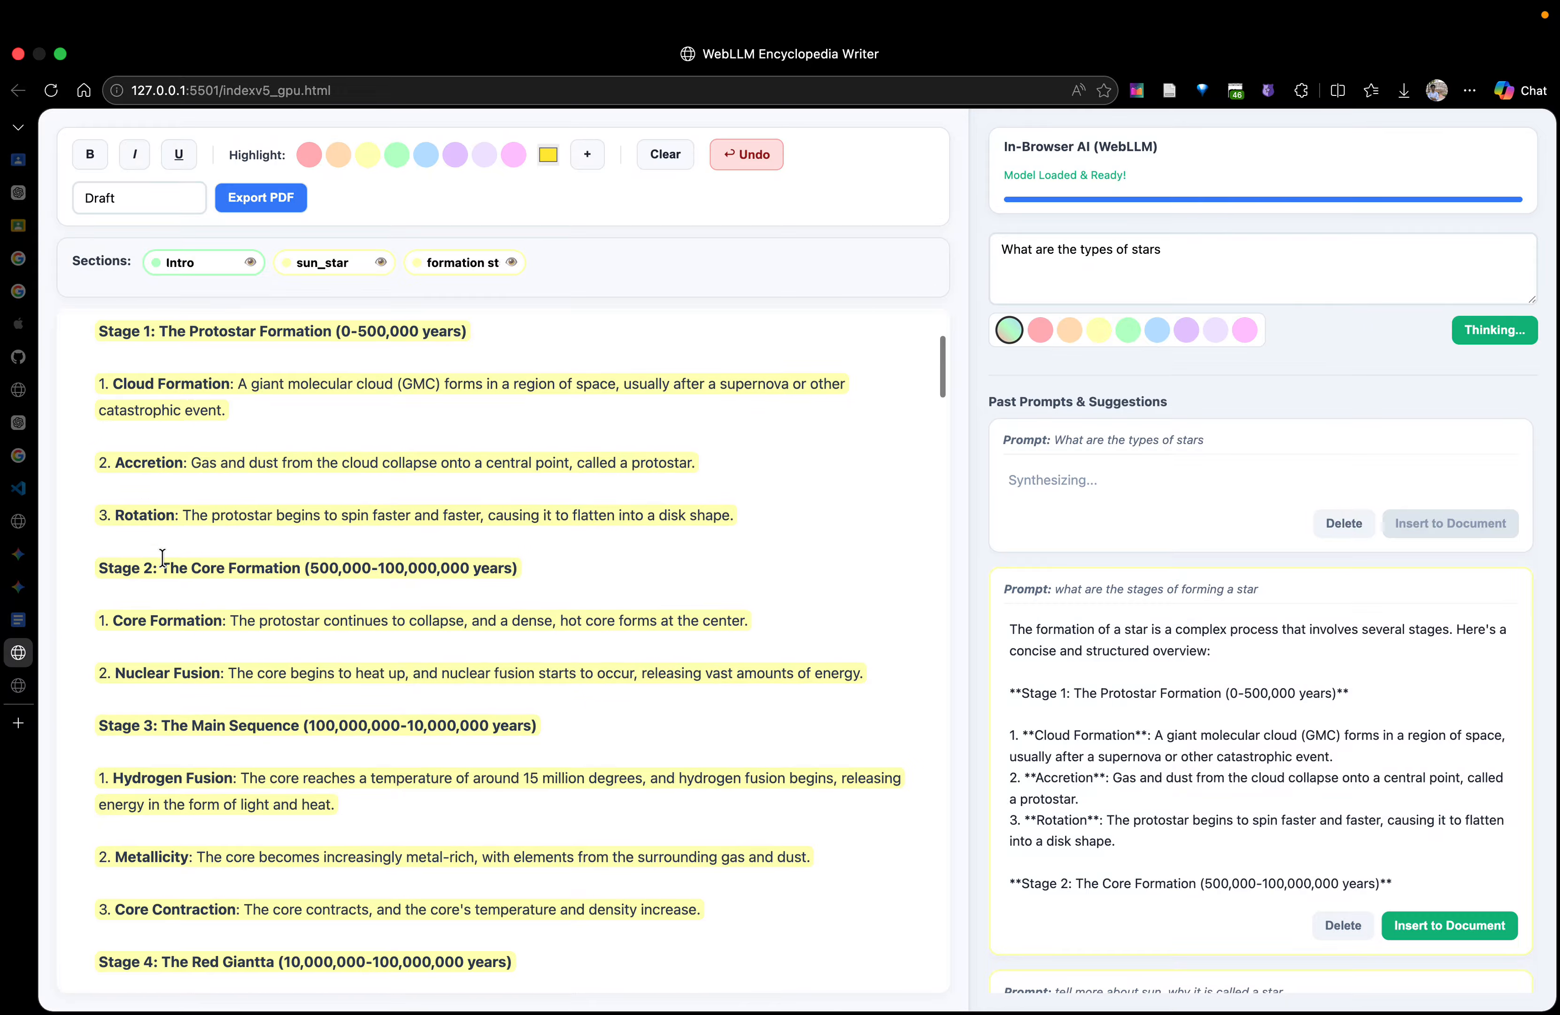
{"action": "scroll", "coordinate": [180, 642], "scroll_direction": "down", "scroll_amount": 6}
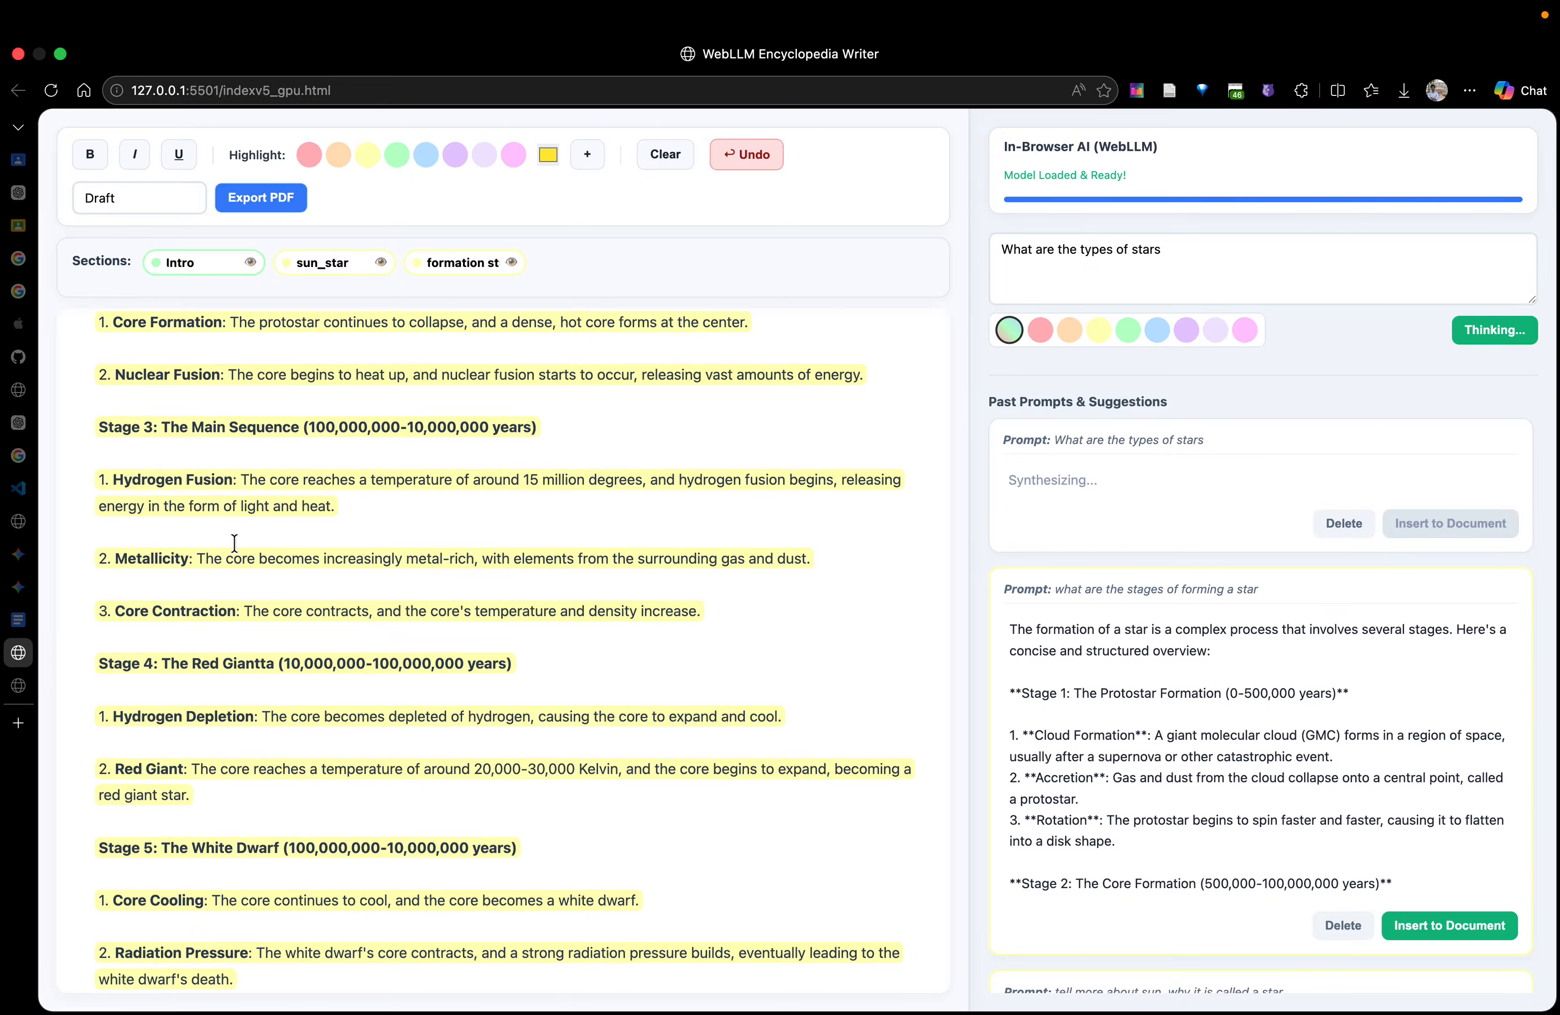
{"action": "left_click", "coordinate": [227, 585]}
{"action": "scroll", "coordinate": [362, 677], "scroll_direction": "down", "scroll_amount": 5}
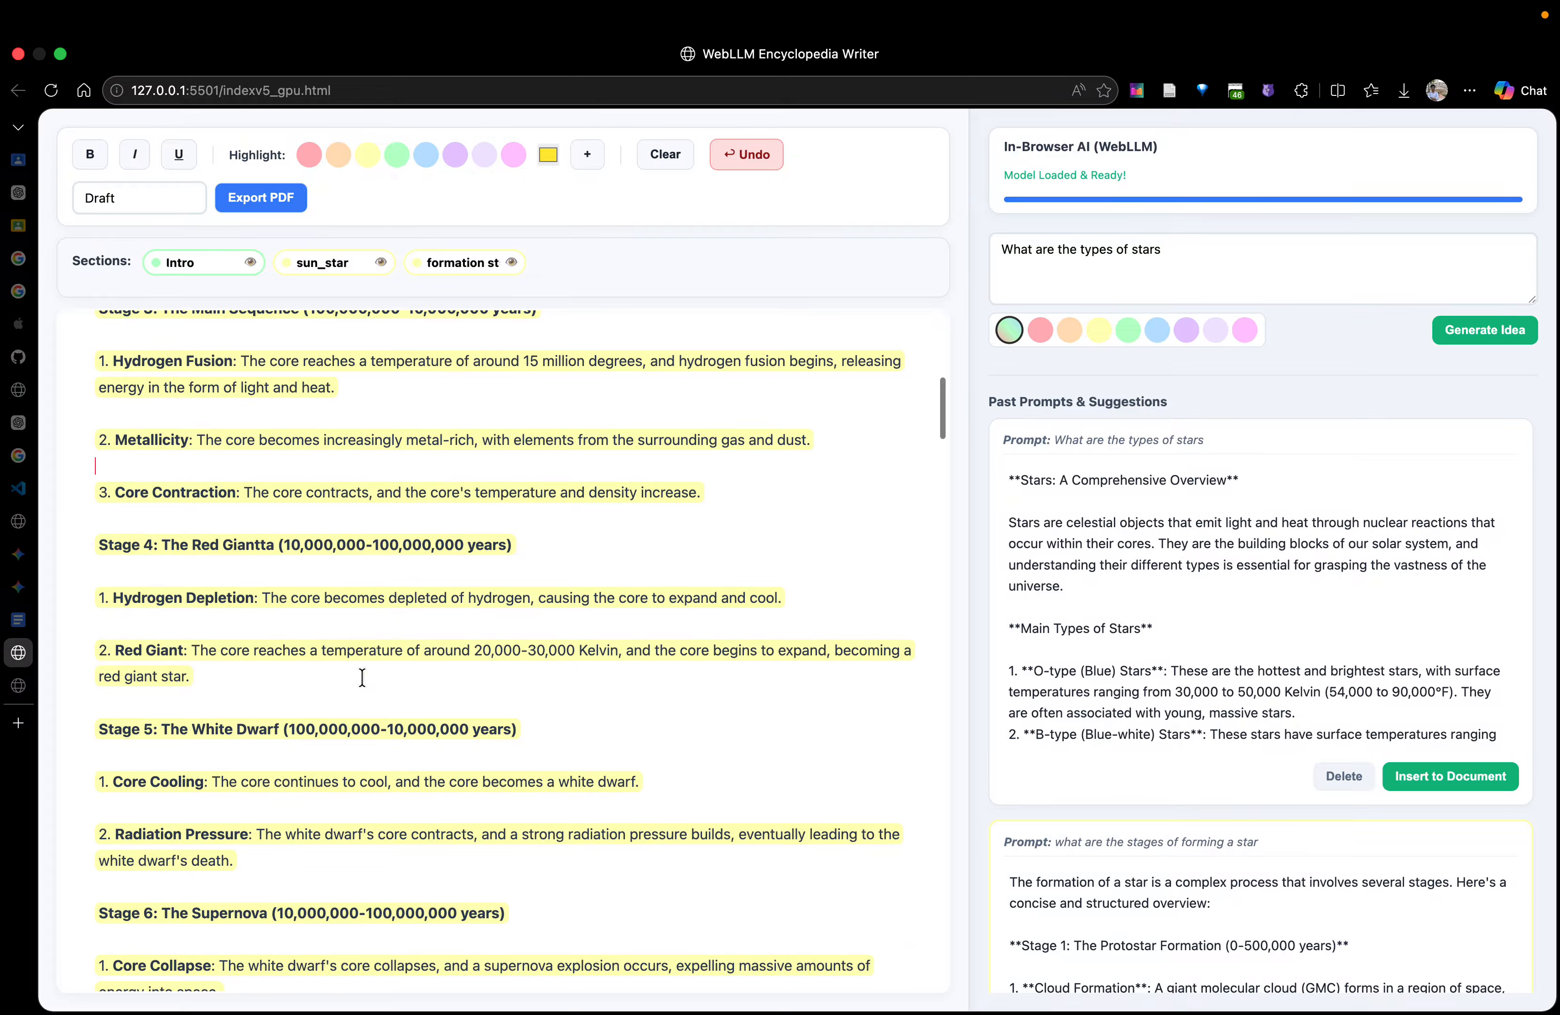
Add an empty line below the Stage 4 heading and generate a suggestion for "The Red Giantta, tell me more, in few lines about it"
{"action": "scroll", "coordinate": [362, 676], "scroll_direction": "down", "scroll_amount": 1}
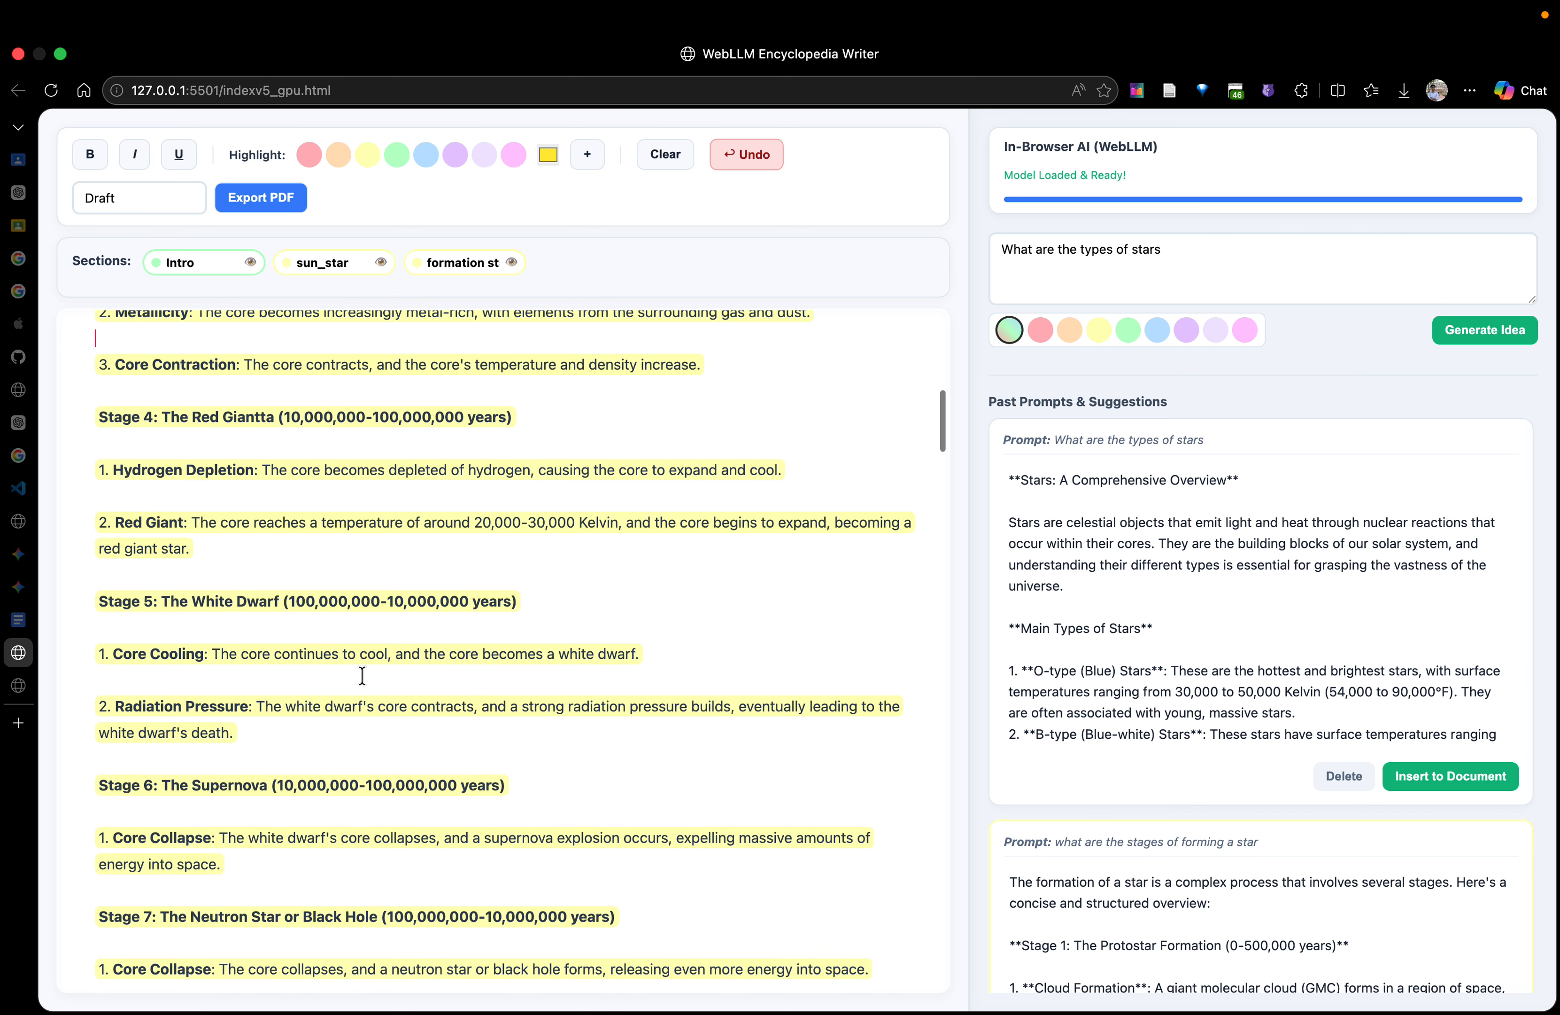
{"action": "left_click_drag", "start_coordinate": [162, 416], "coordinate": [244, 417]}
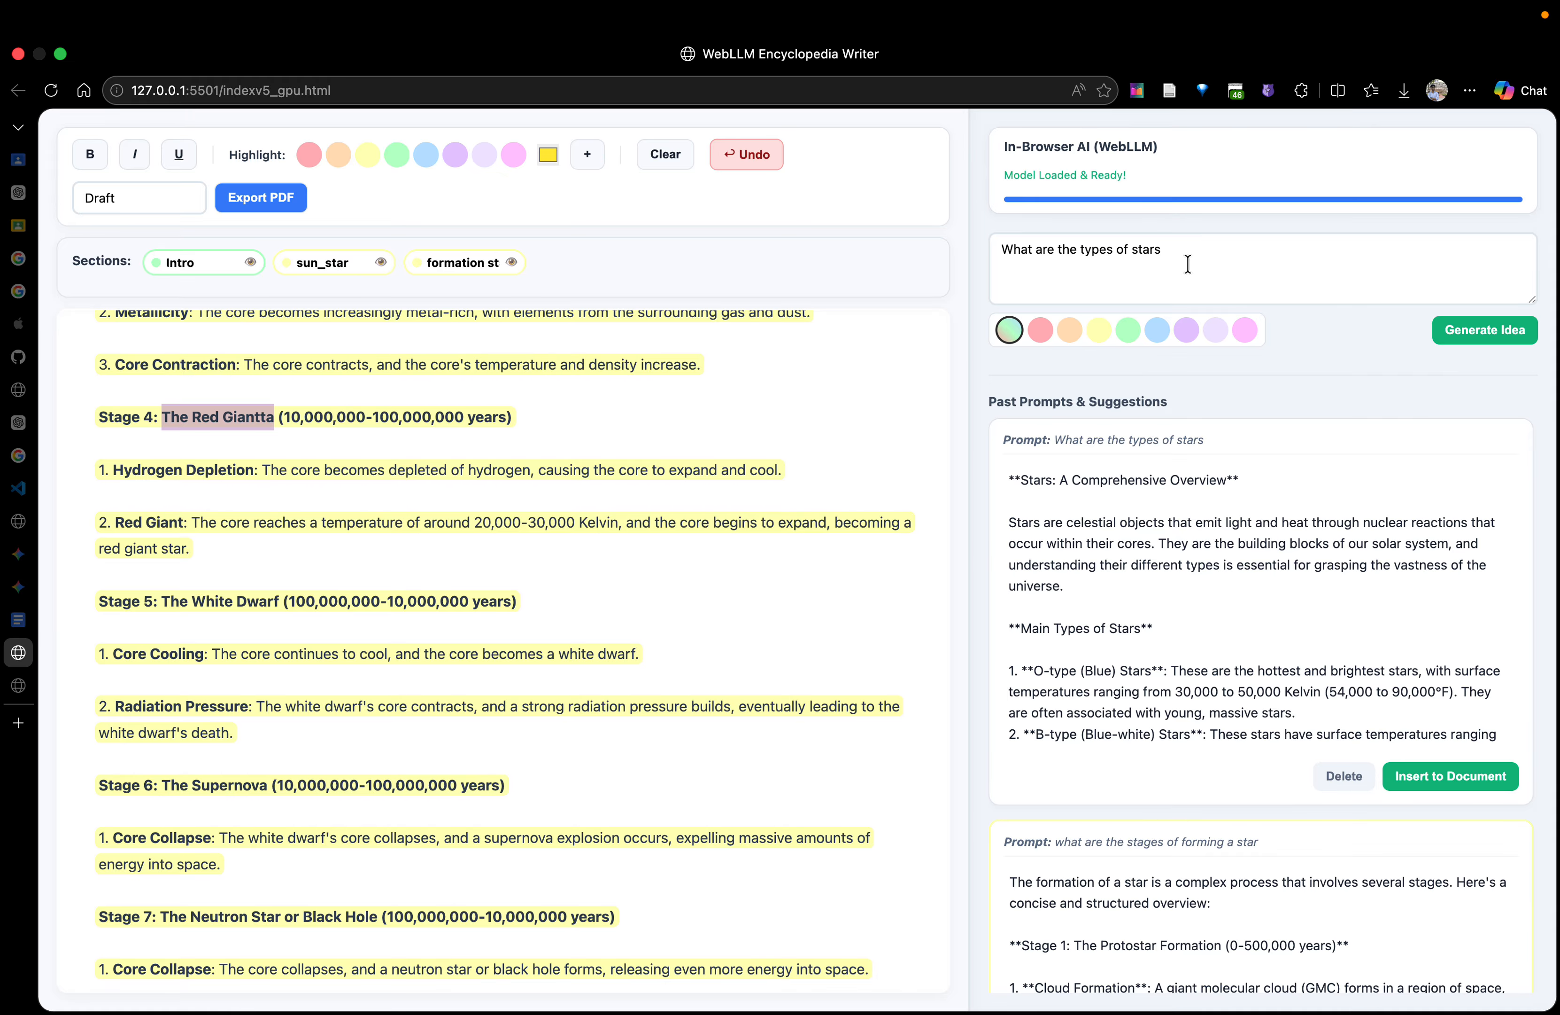
{"action": "left_click_drag", "start_coordinate": [1188, 263], "coordinate": [880, 254]}
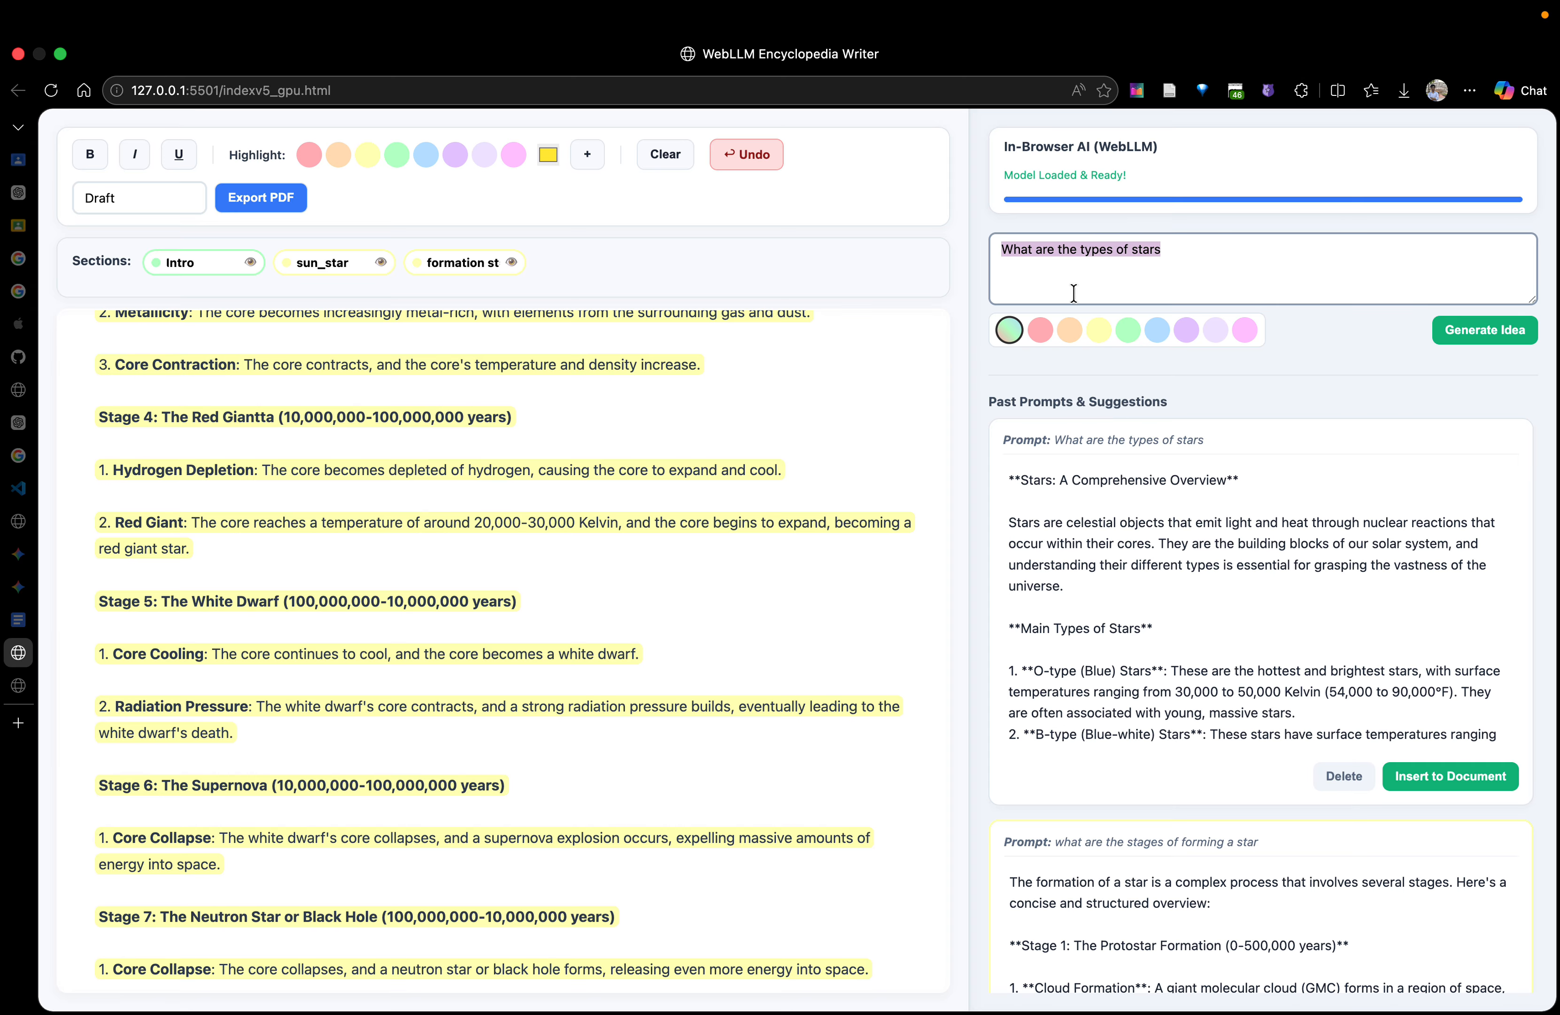
{"action": "type", "text": "The Red Giantta"}
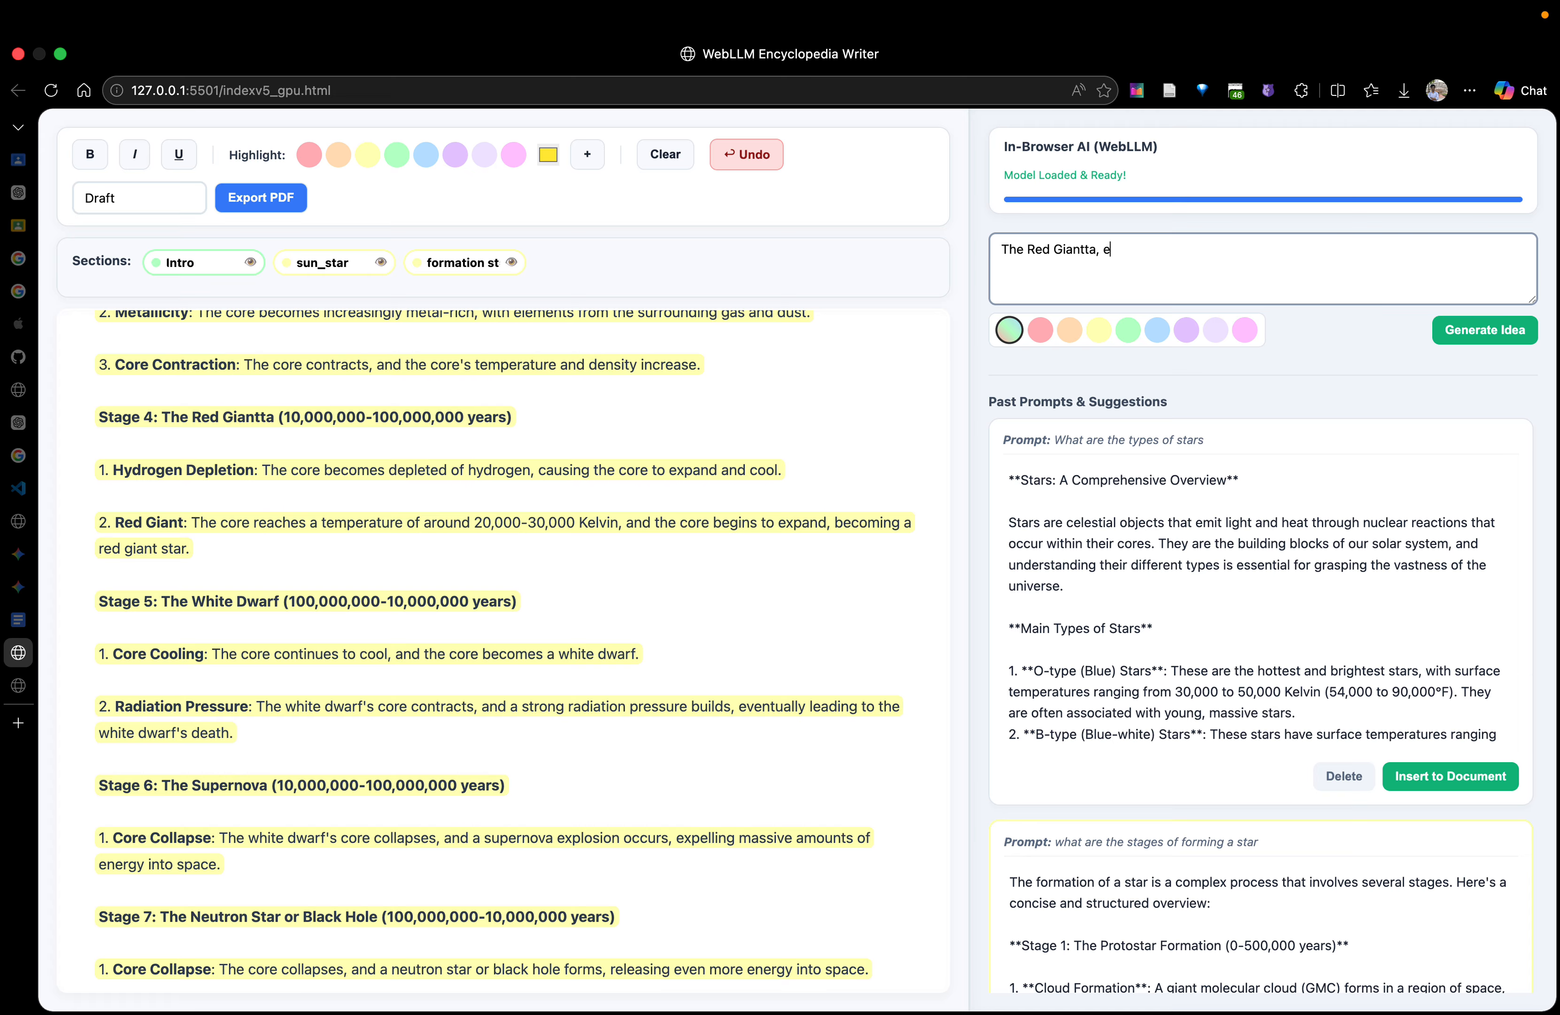
{"action": "type", "text": ", tell me more, in few lines"}
{"action": "left_click", "coordinate": [649, 433]}
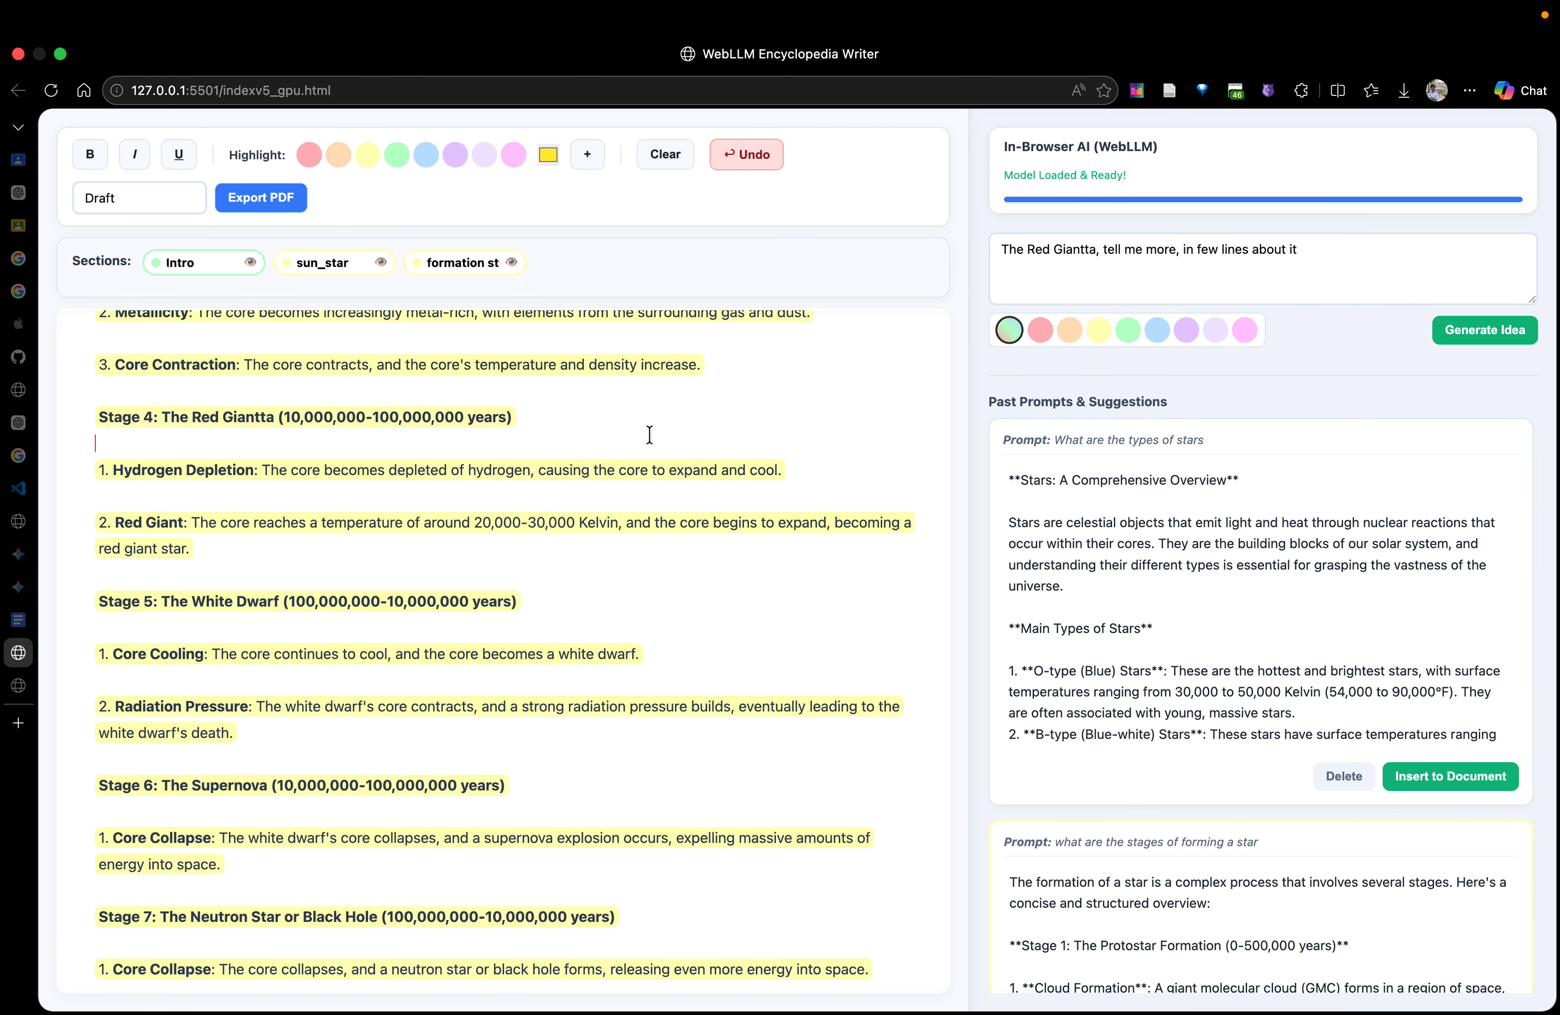
{"action": "key", "text": "Return"}
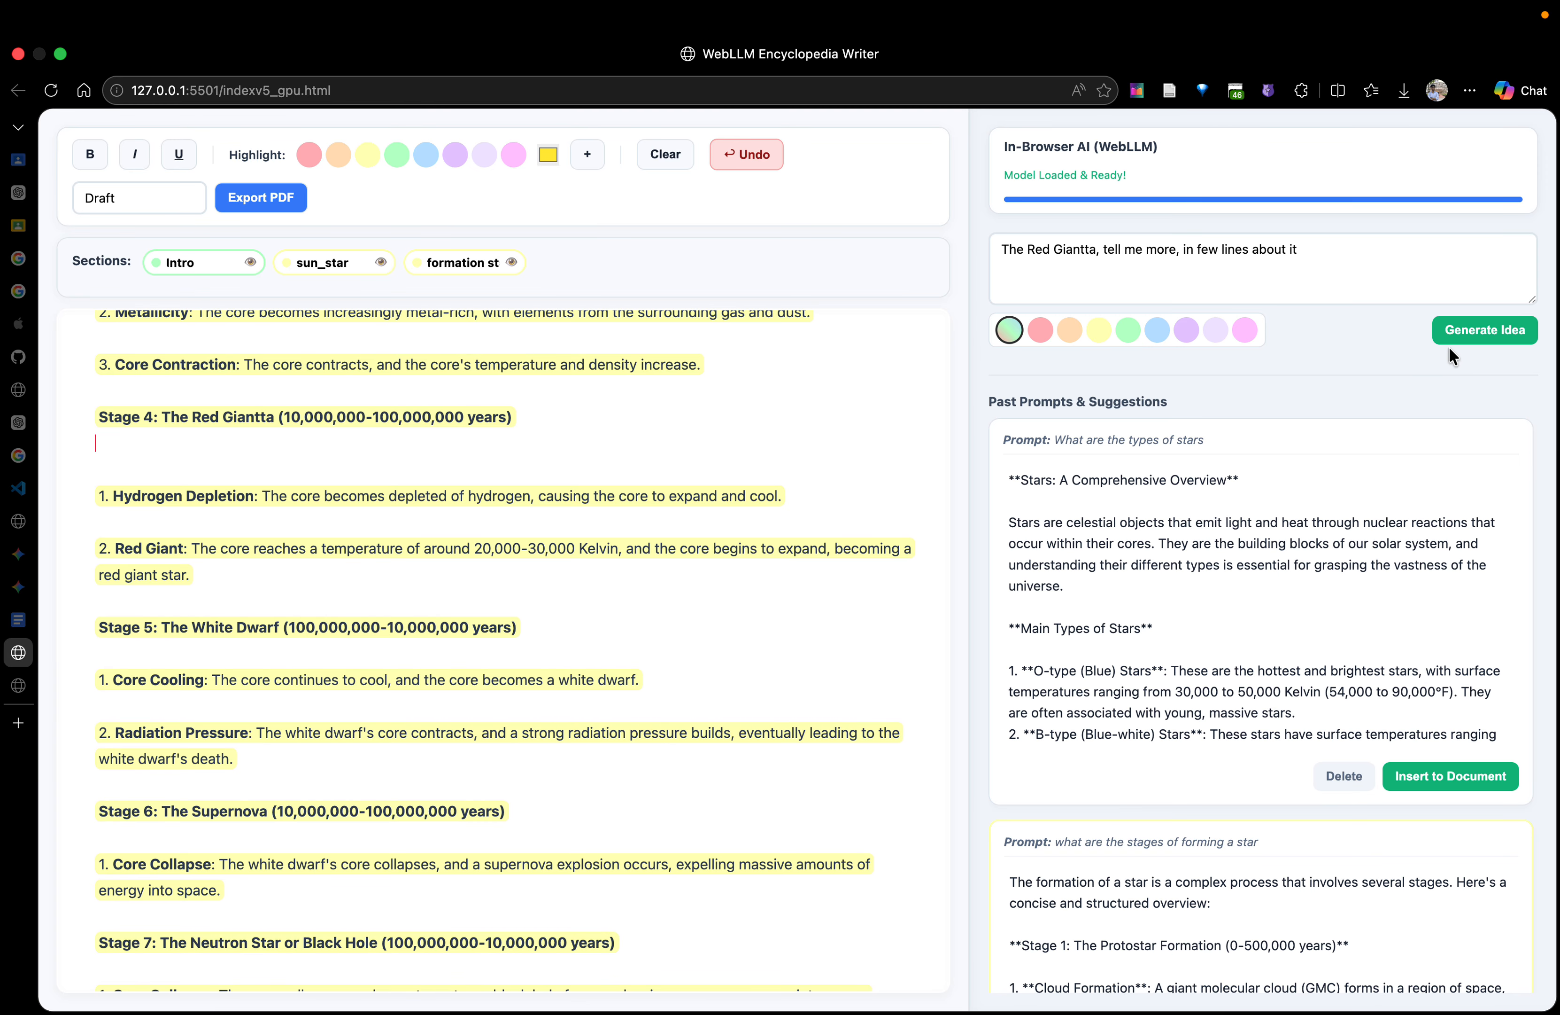
{"action": "left_click", "coordinate": [1484, 338]}
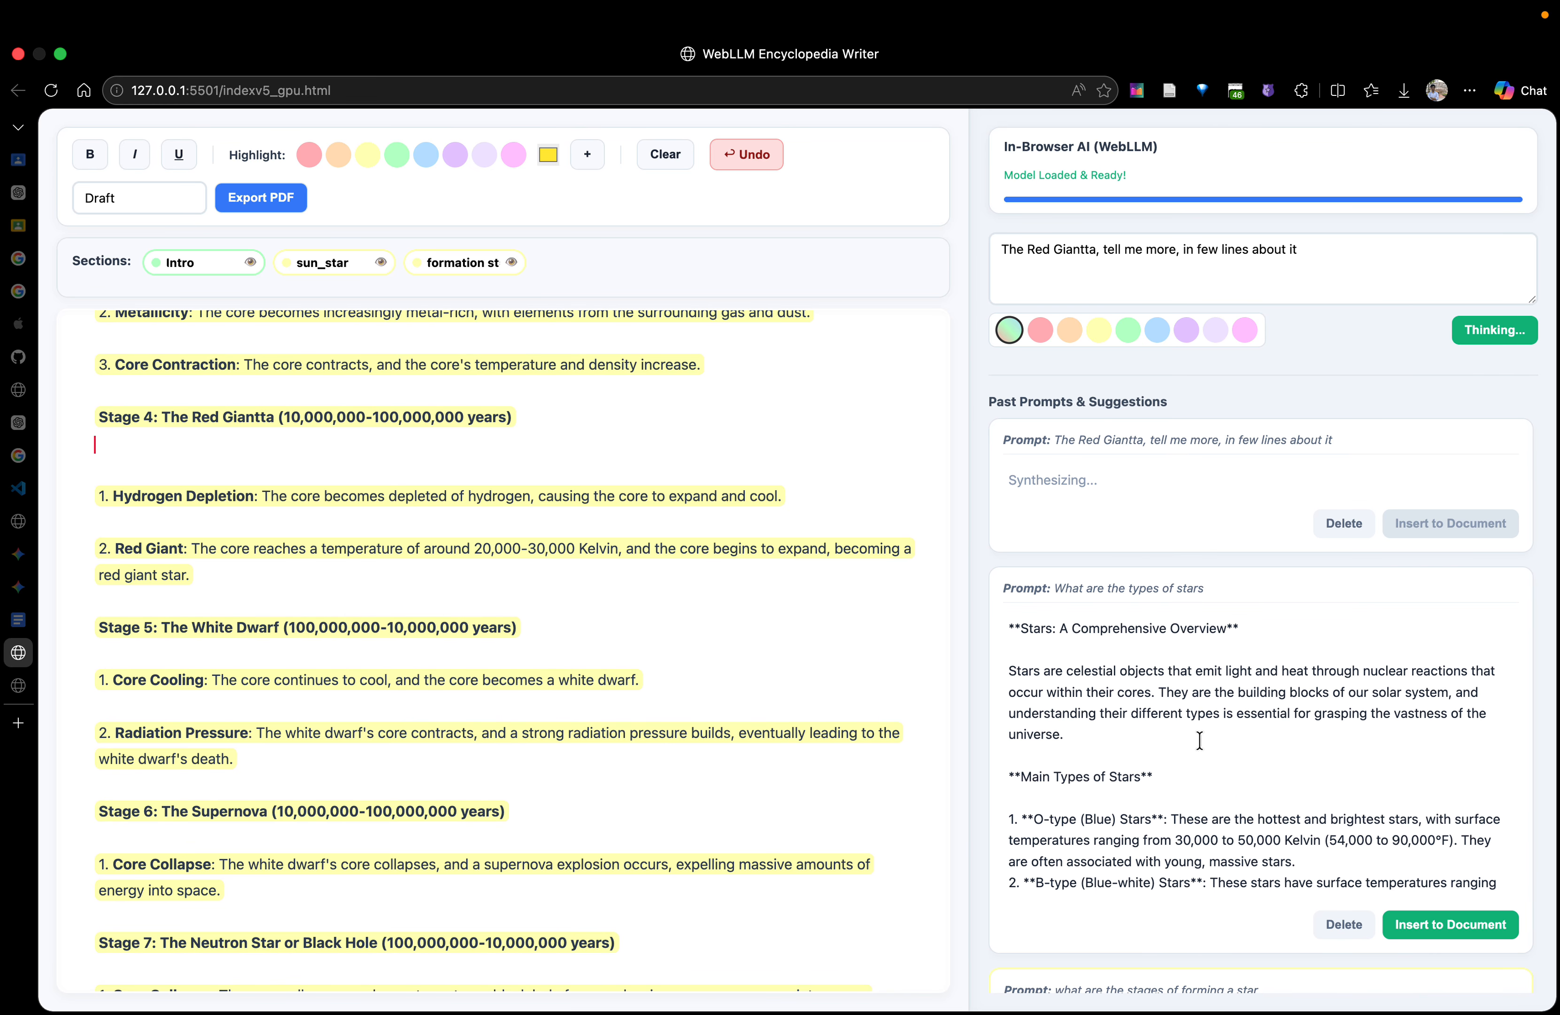
Split the question after "What are the types of stars?", leaving empty lines before "and how they are formed."
{"action": "scroll", "coordinate": [1152, 780], "scroll_direction": "down", "scroll_amount": 3}
{"action": "scroll", "coordinate": [1152, 780], "scroll_direction": "down", "scroll_amount": 5}
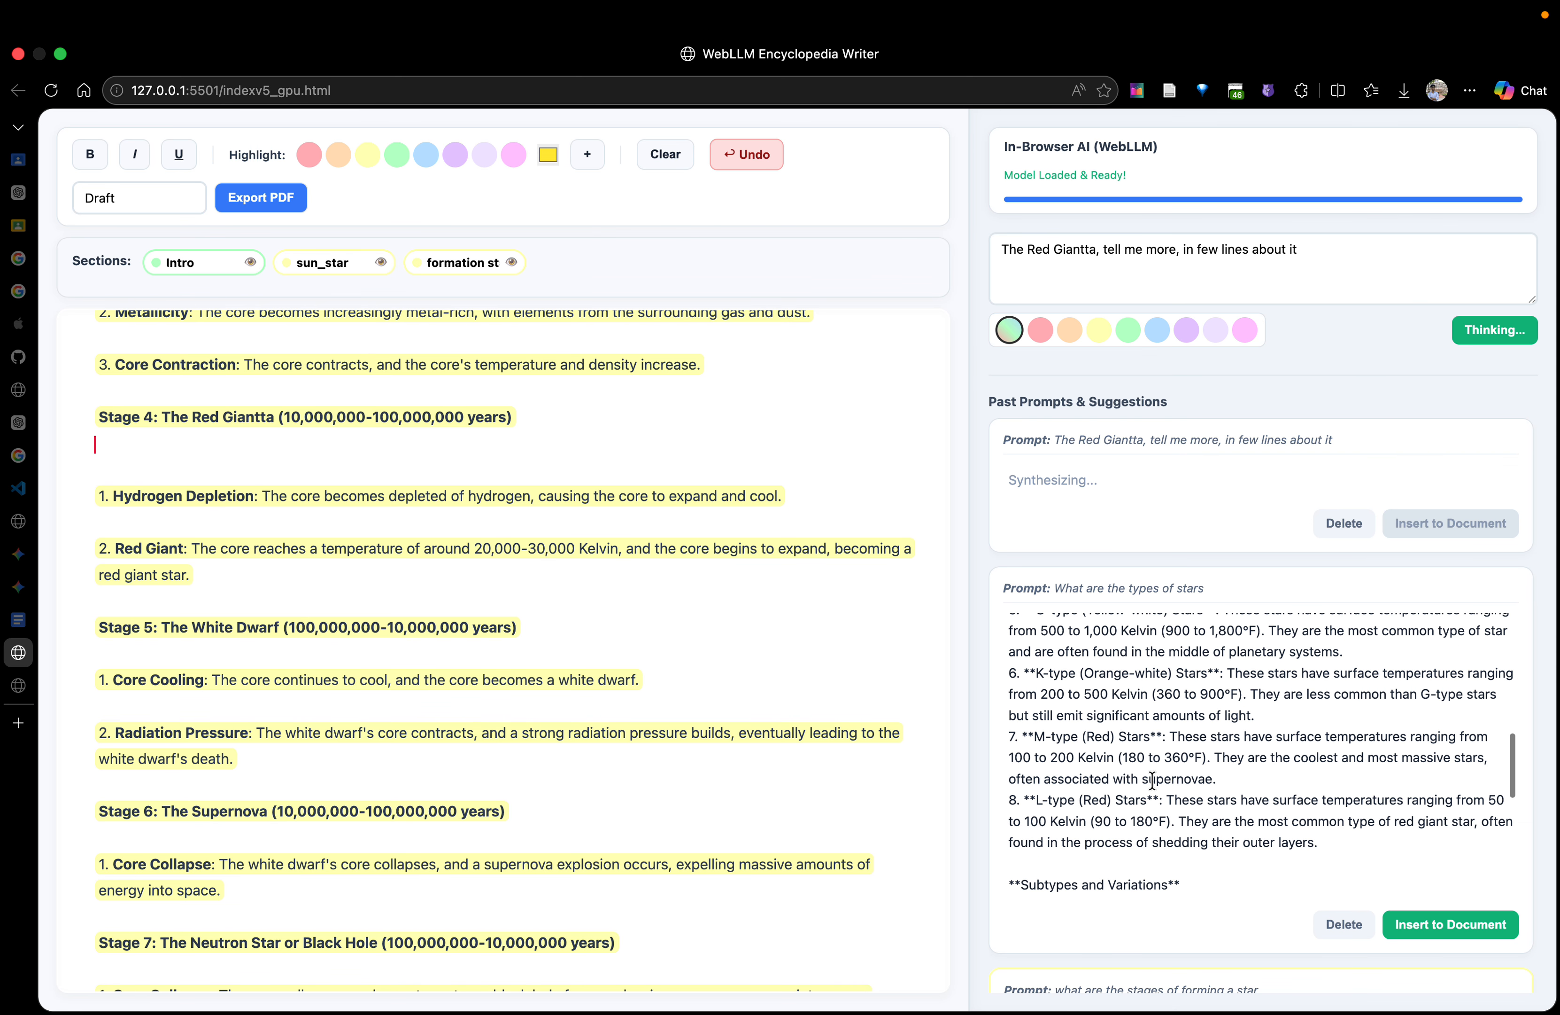
{"action": "scroll", "coordinate": [1113, 707], "scroll_direction": "up", "scroll_amount": 10}
{"action": "scroll", "coordinate": [484, 592], "scroll_direction": "up", "scroll_amount": 10}
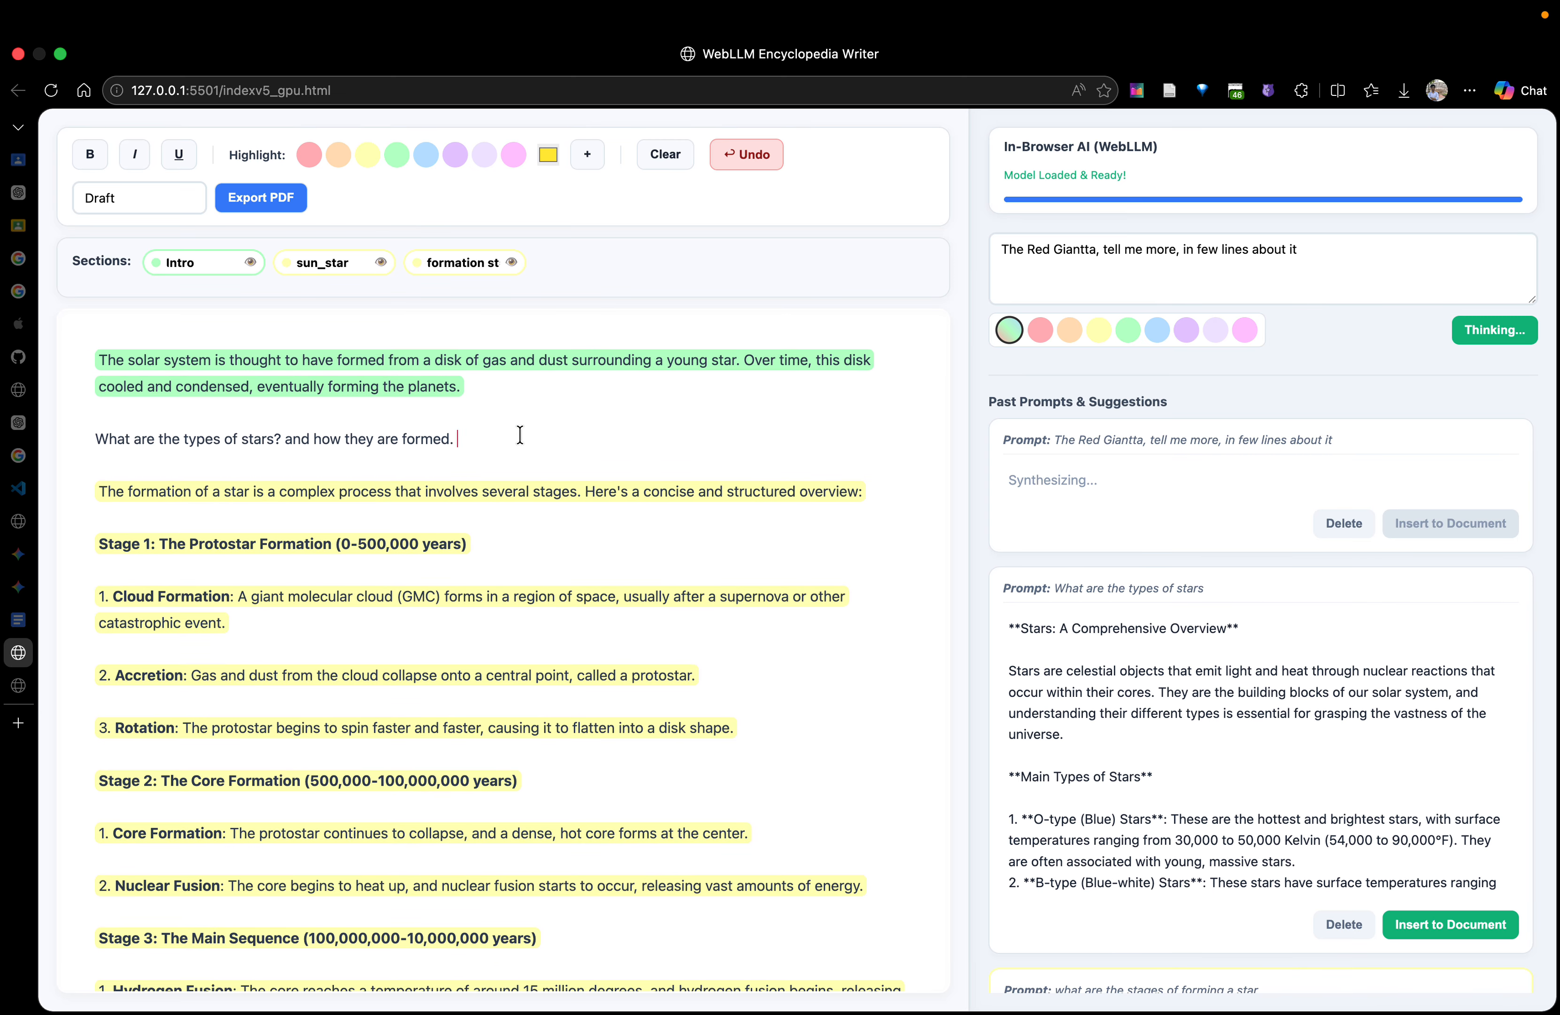
{"action": "left_click", "coordinate": [287, 439]}
{"action": "key", "text": "Return"}
{"action": "key", "text": "Return"}
{"action": "key", "text": "Return"}
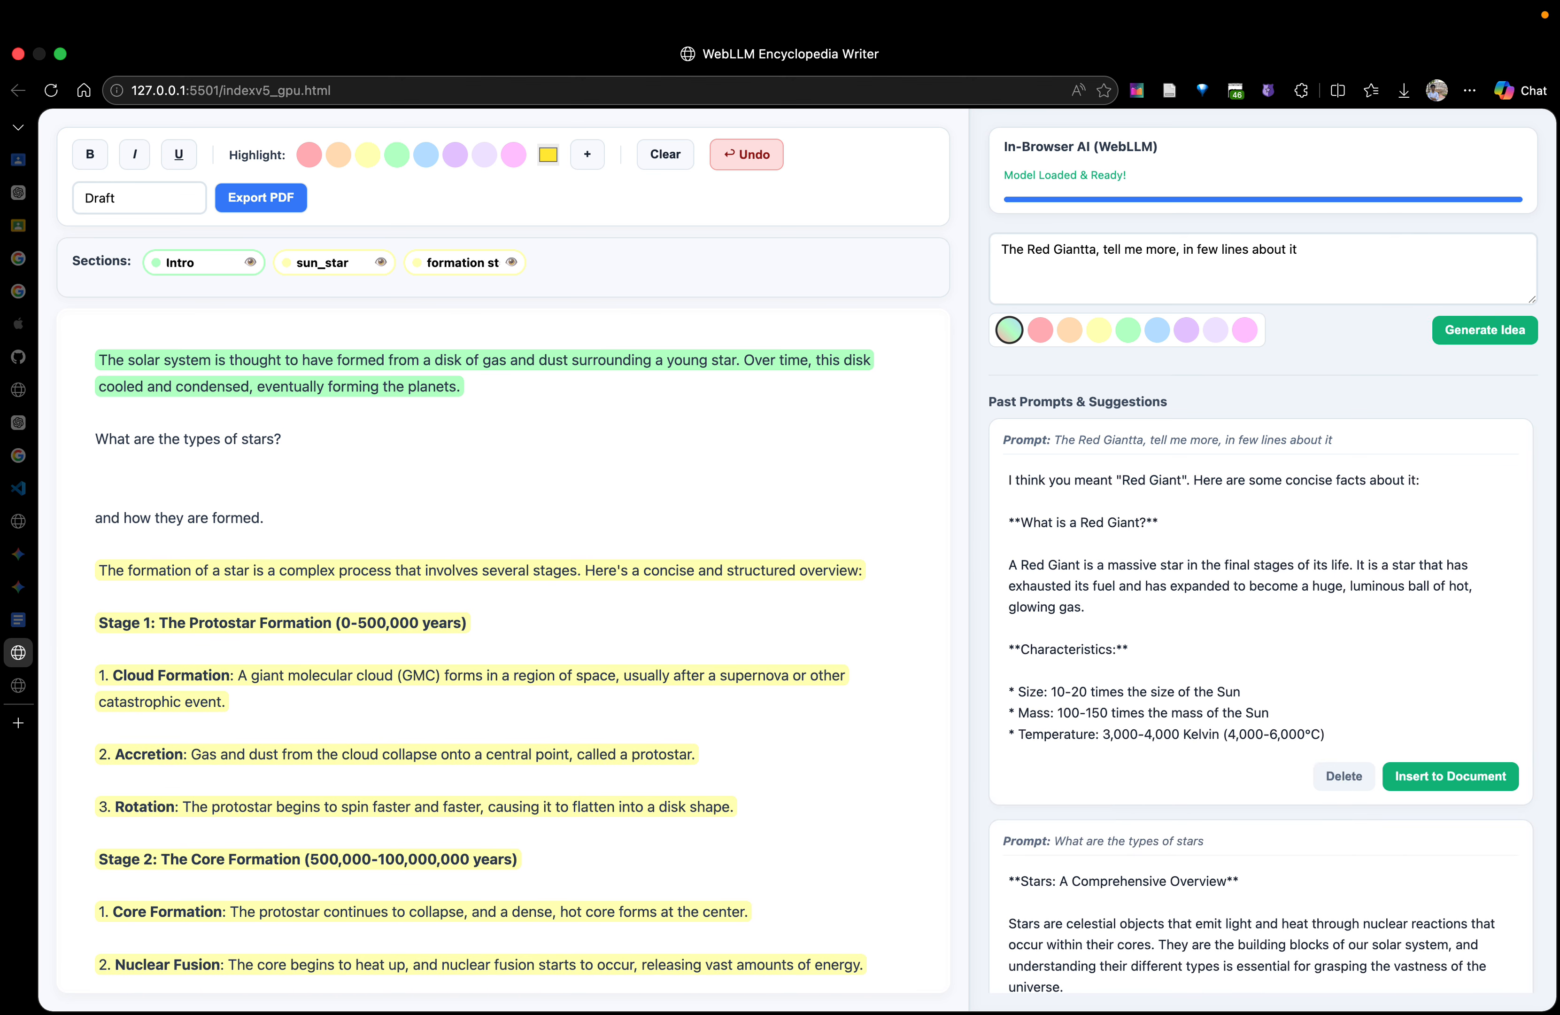
Insert the suggestion about the types of stars into the document below "What are the types of stars?"
{"action": "scroll", "coordinate": [1445, 867], "scroll_direction": "down", "scroll_amount": 5}
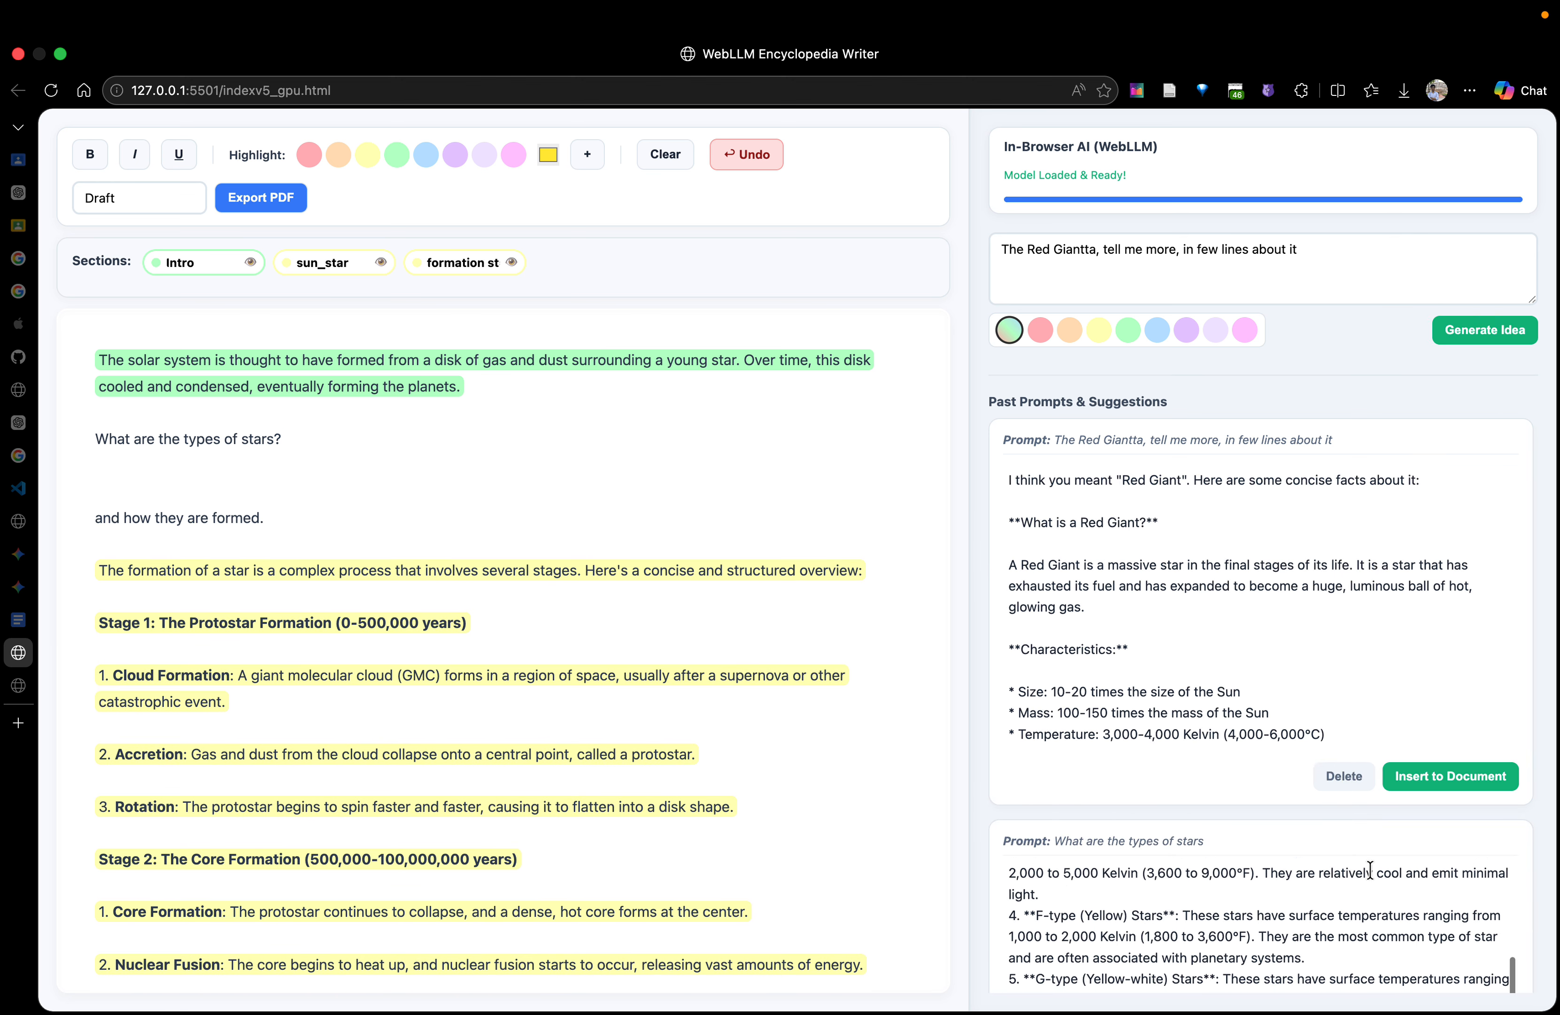
{"action": "scroll", "coordinate": [1383, 689], "scroll_direction": "down", "scroll_amount": 4}
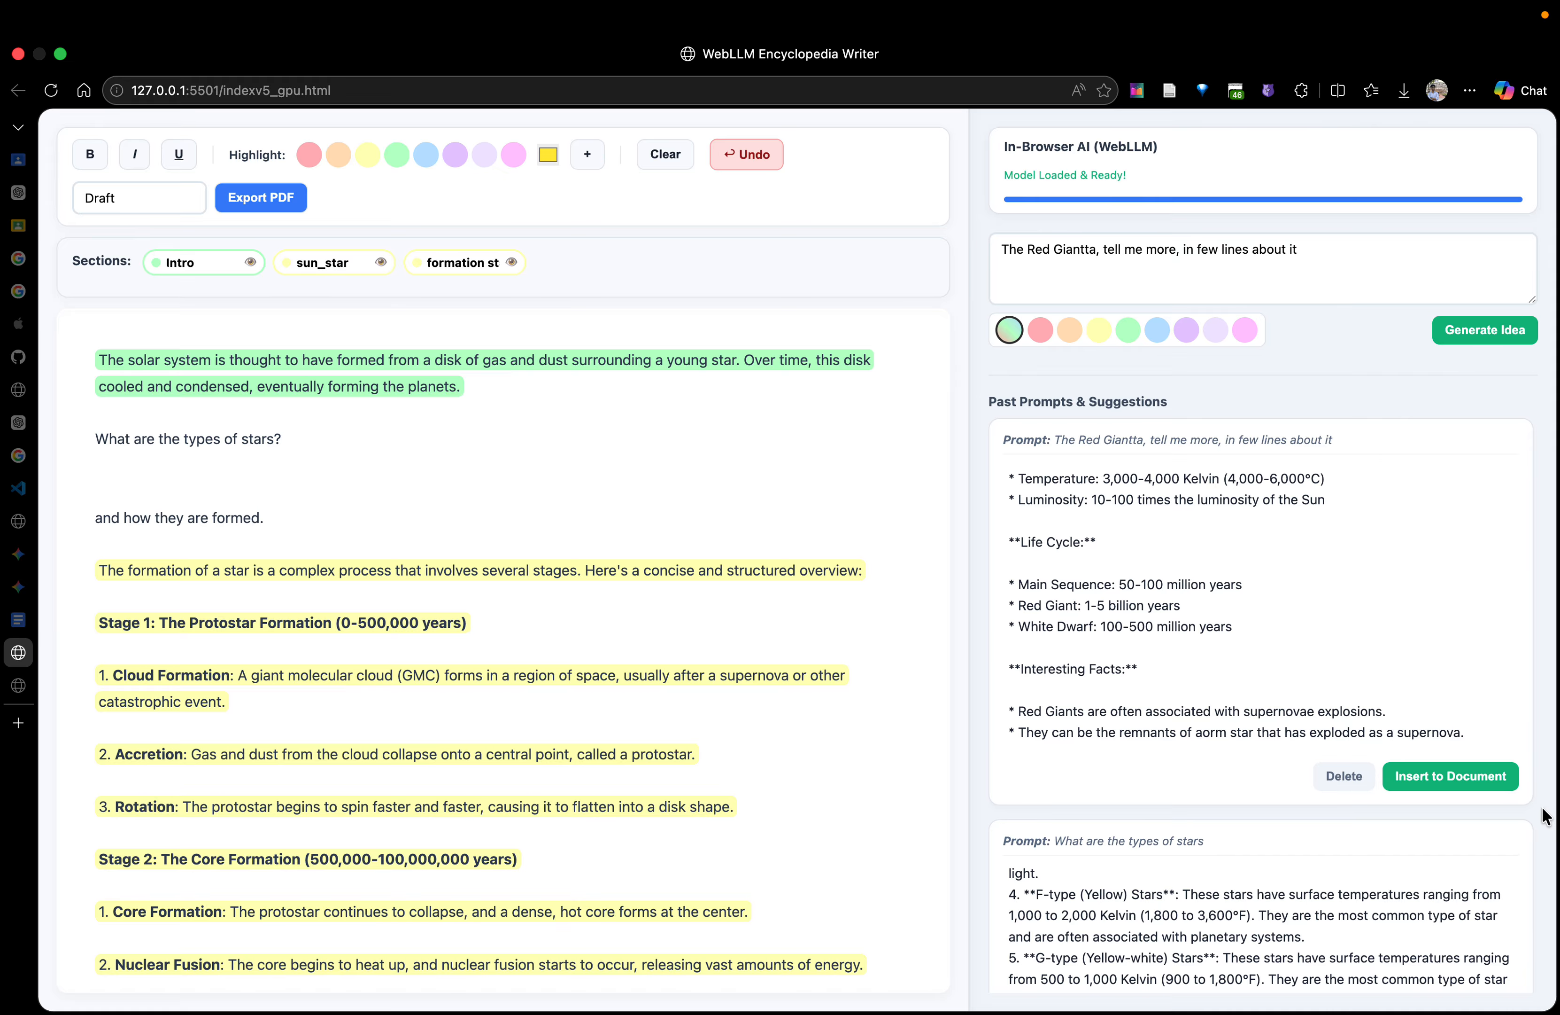
{"action": "scroll", "coordinate": [1519, 806], "scroll_direction": "down", "scroll_amount": 7}
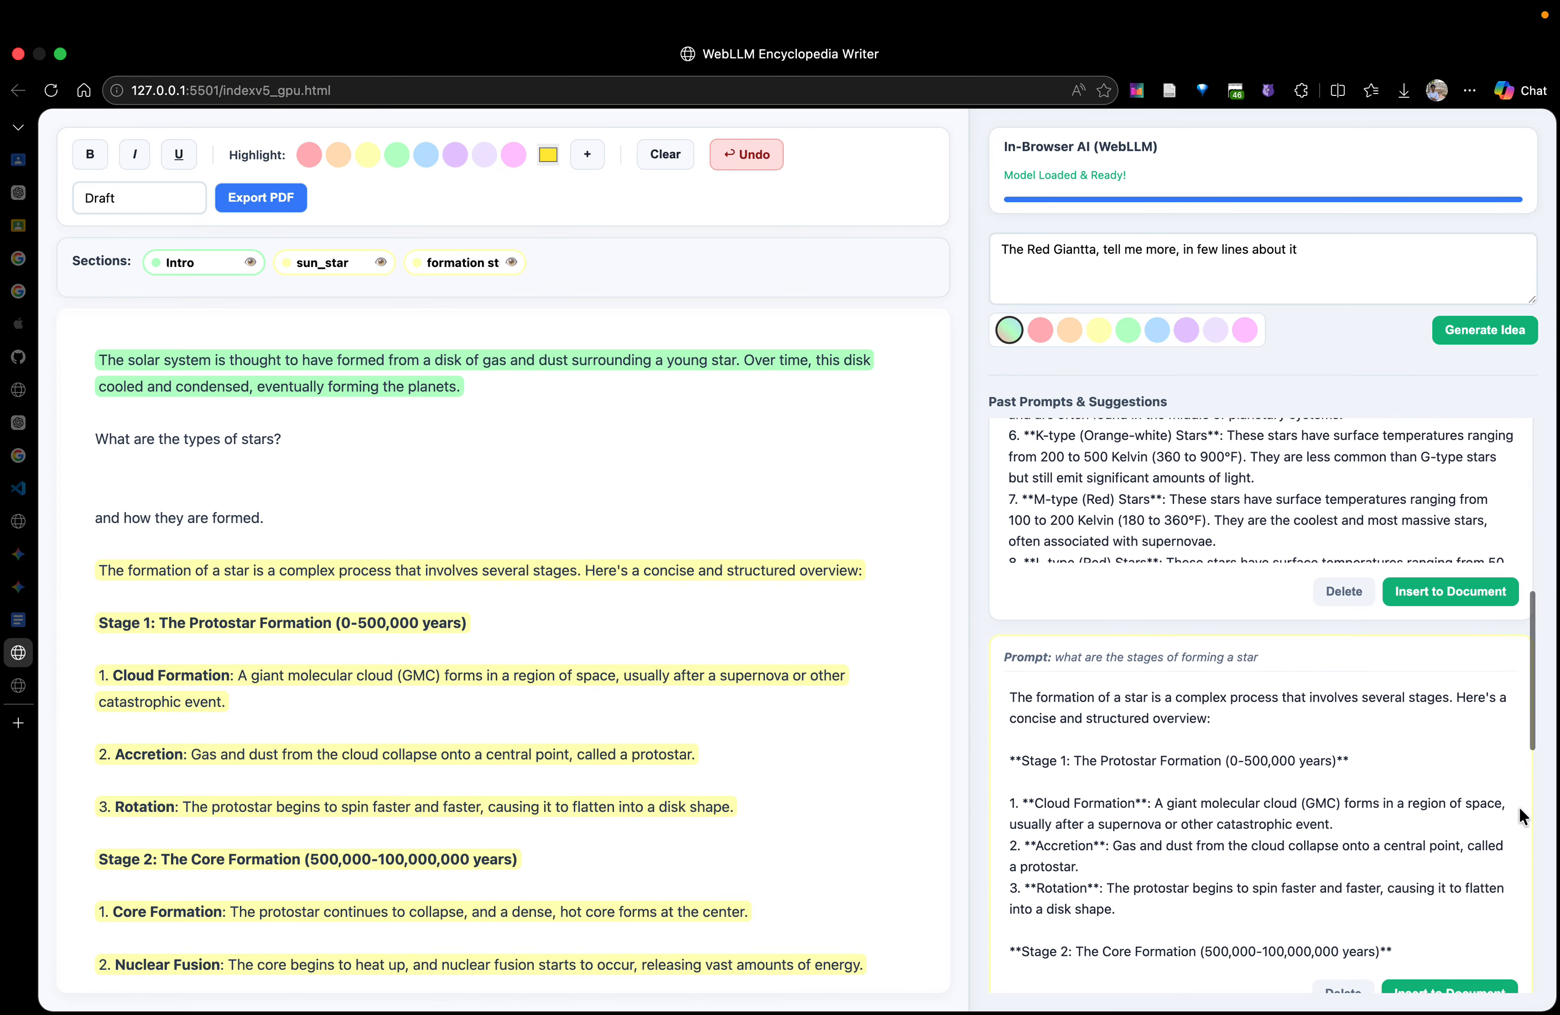
{"action": "left_click", "coordinate": [1443, 709]}
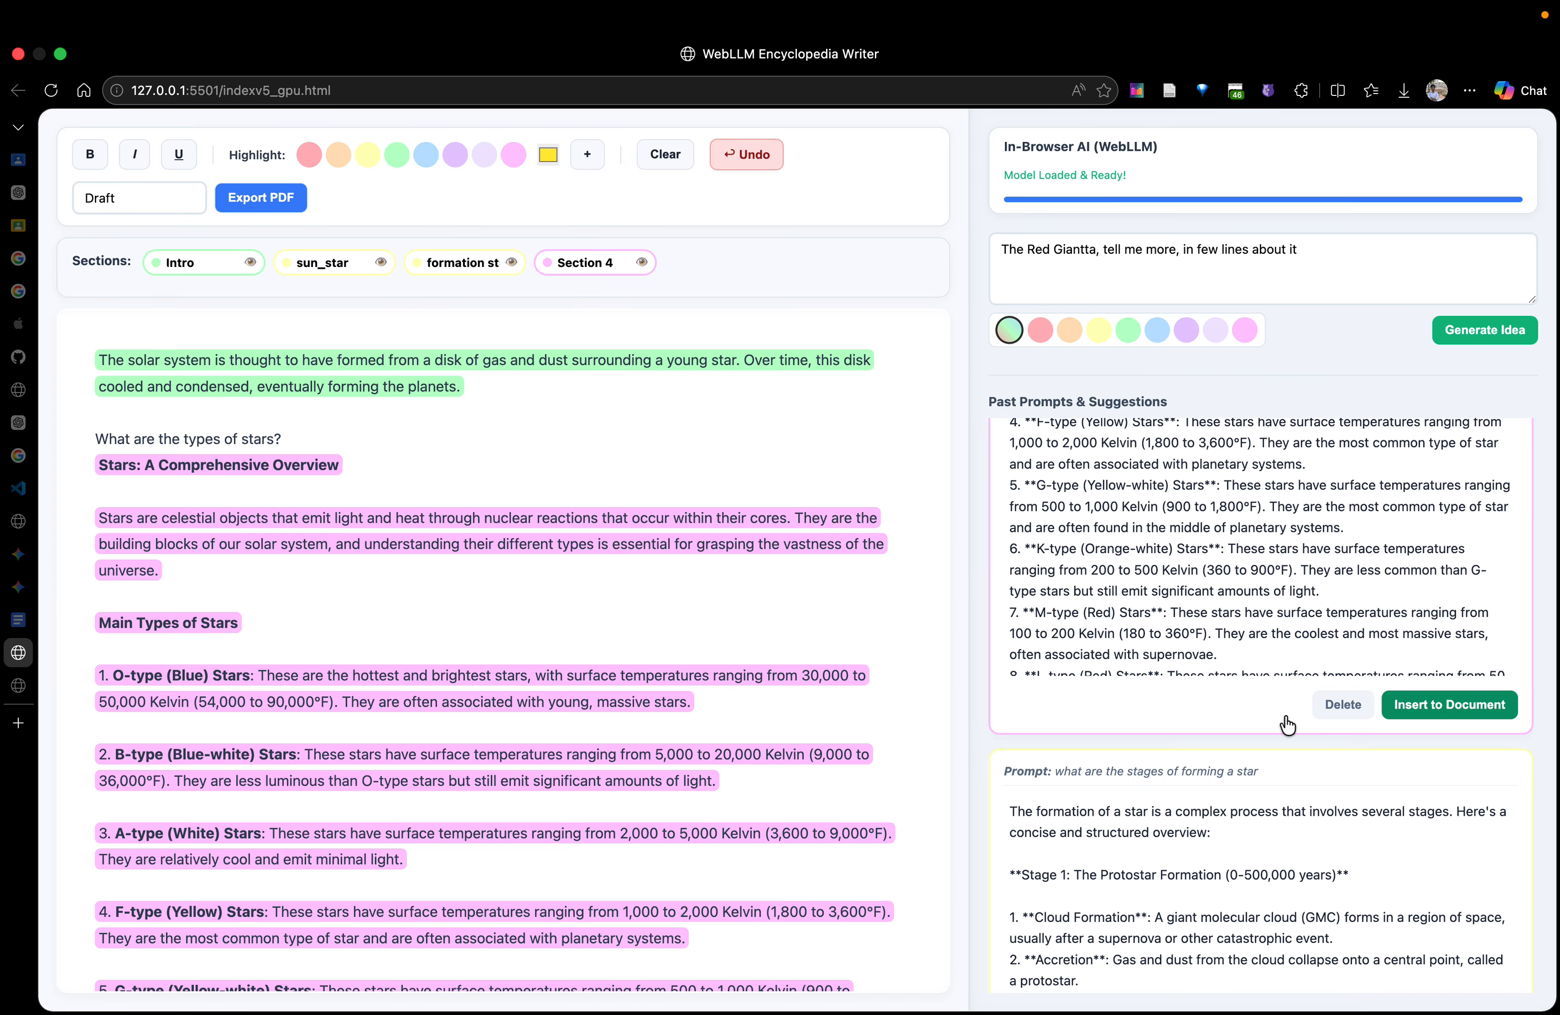
Delete the Conclusion heading and its paragraph from the end of the inserted star types text
{"action": "scroll", "coordinate": [661, 665], "scroll_direction": "down", "scroll_amount": 5}
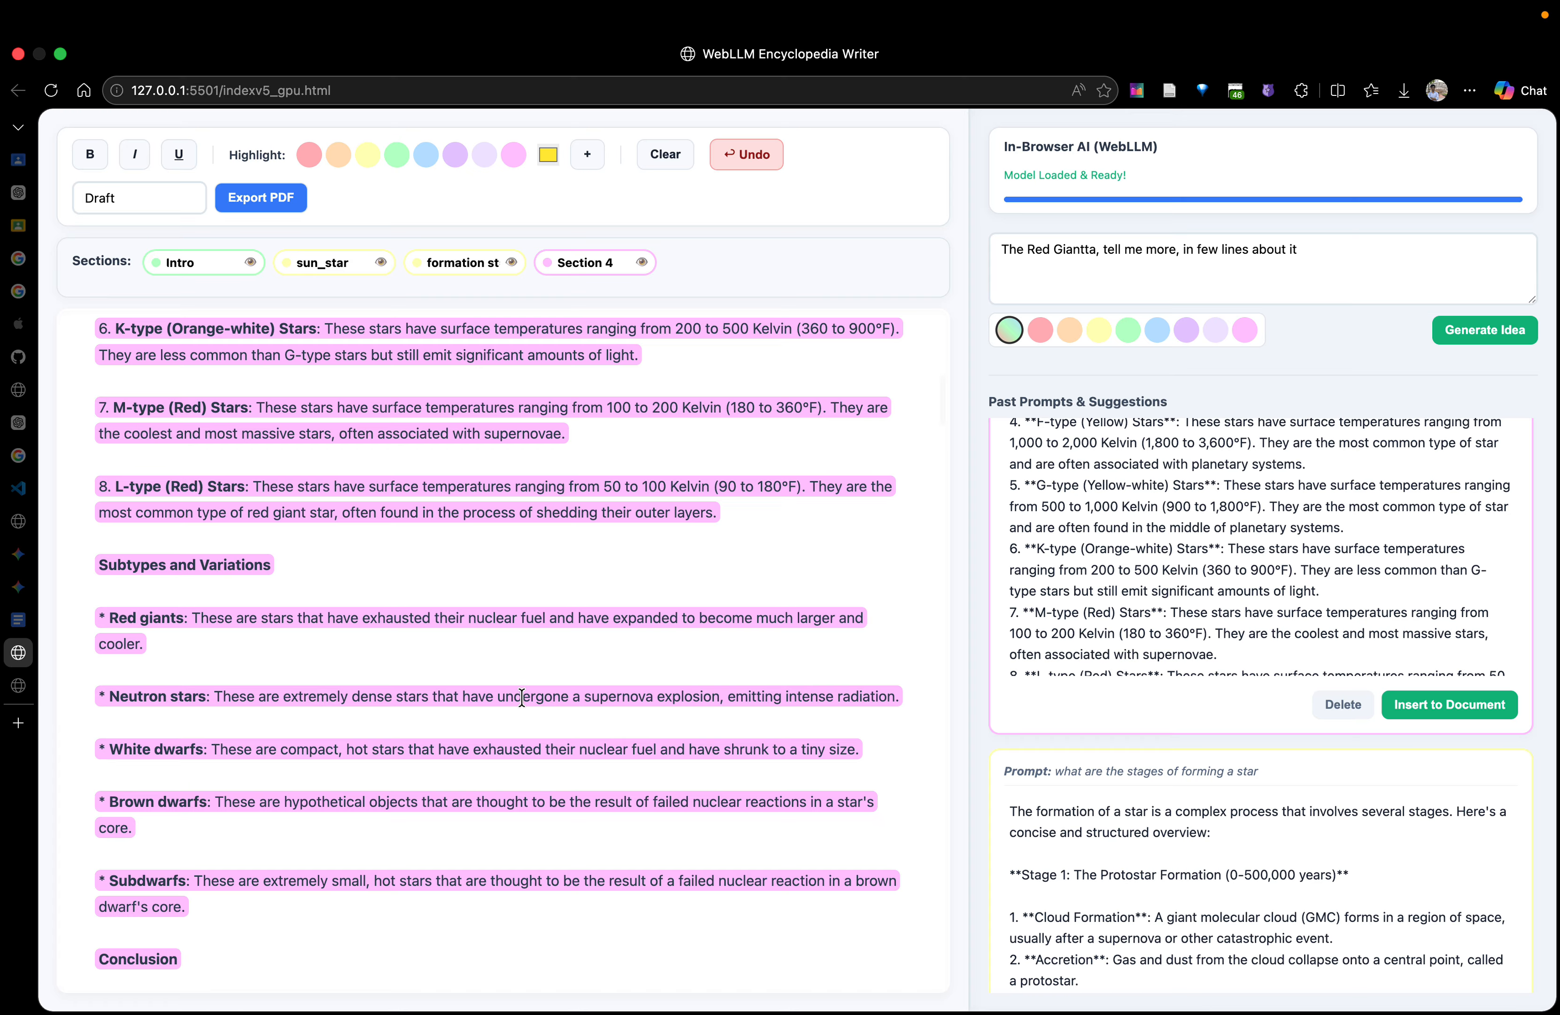
{"action": "scroll", "coordinate": [522, 697], "scroll_direction": "down", "scroll_amount": 5}
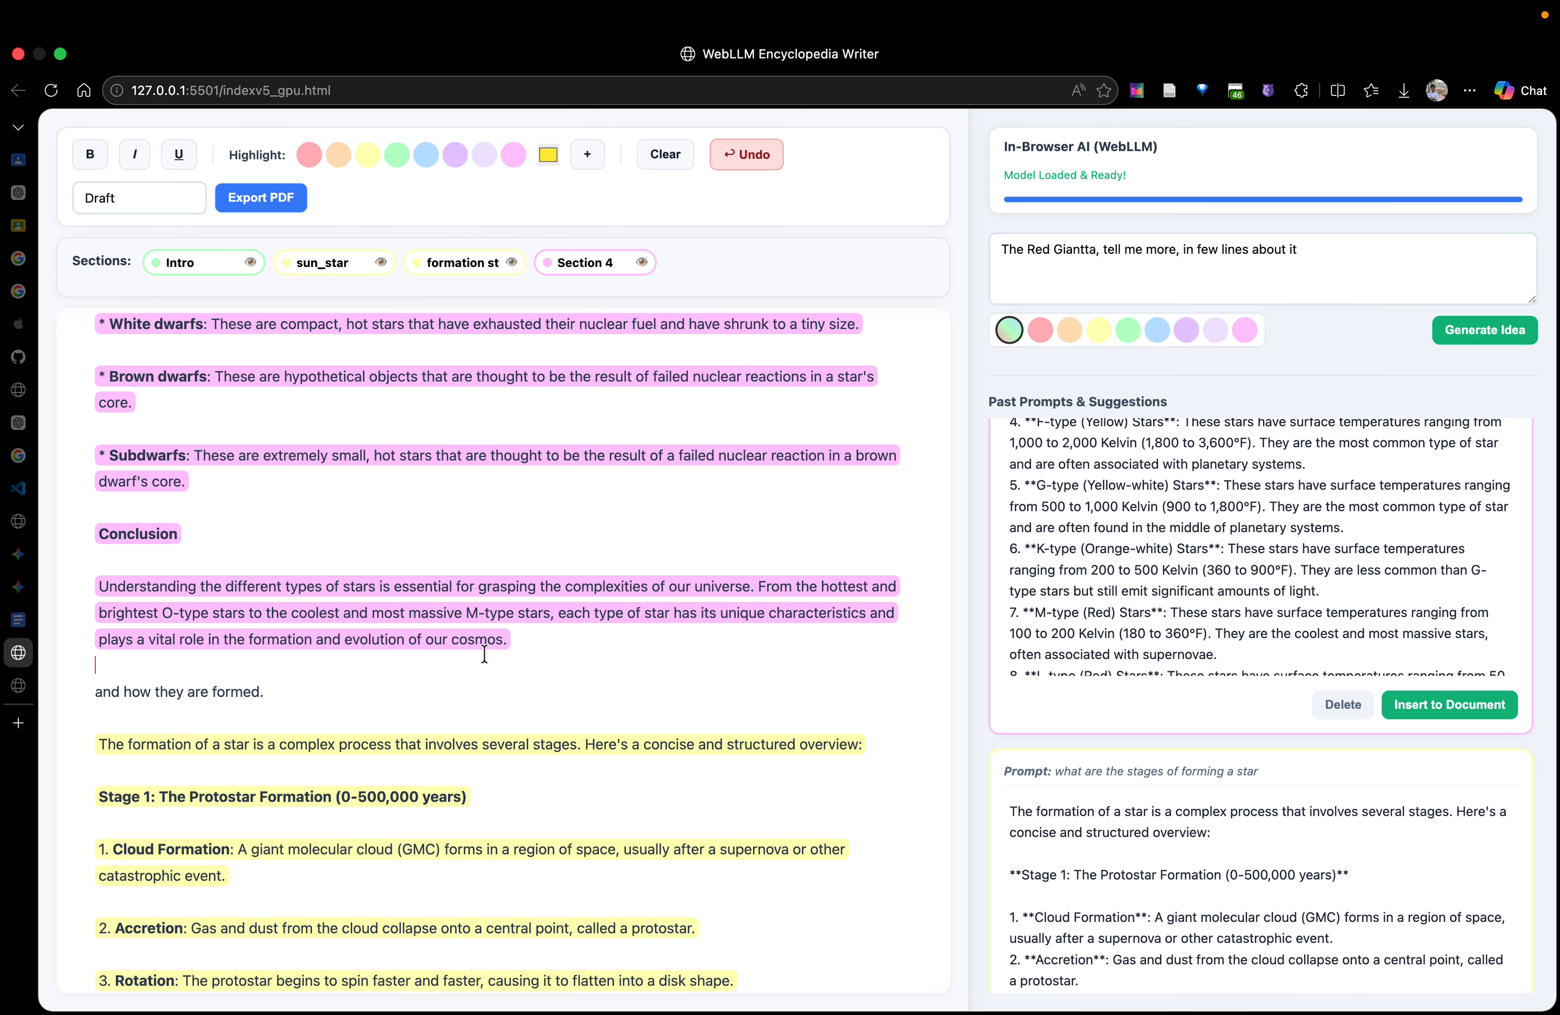
{"action": "left_click_drag", "start_coordinate": [513, 638], "coordinate": [152, 507]}
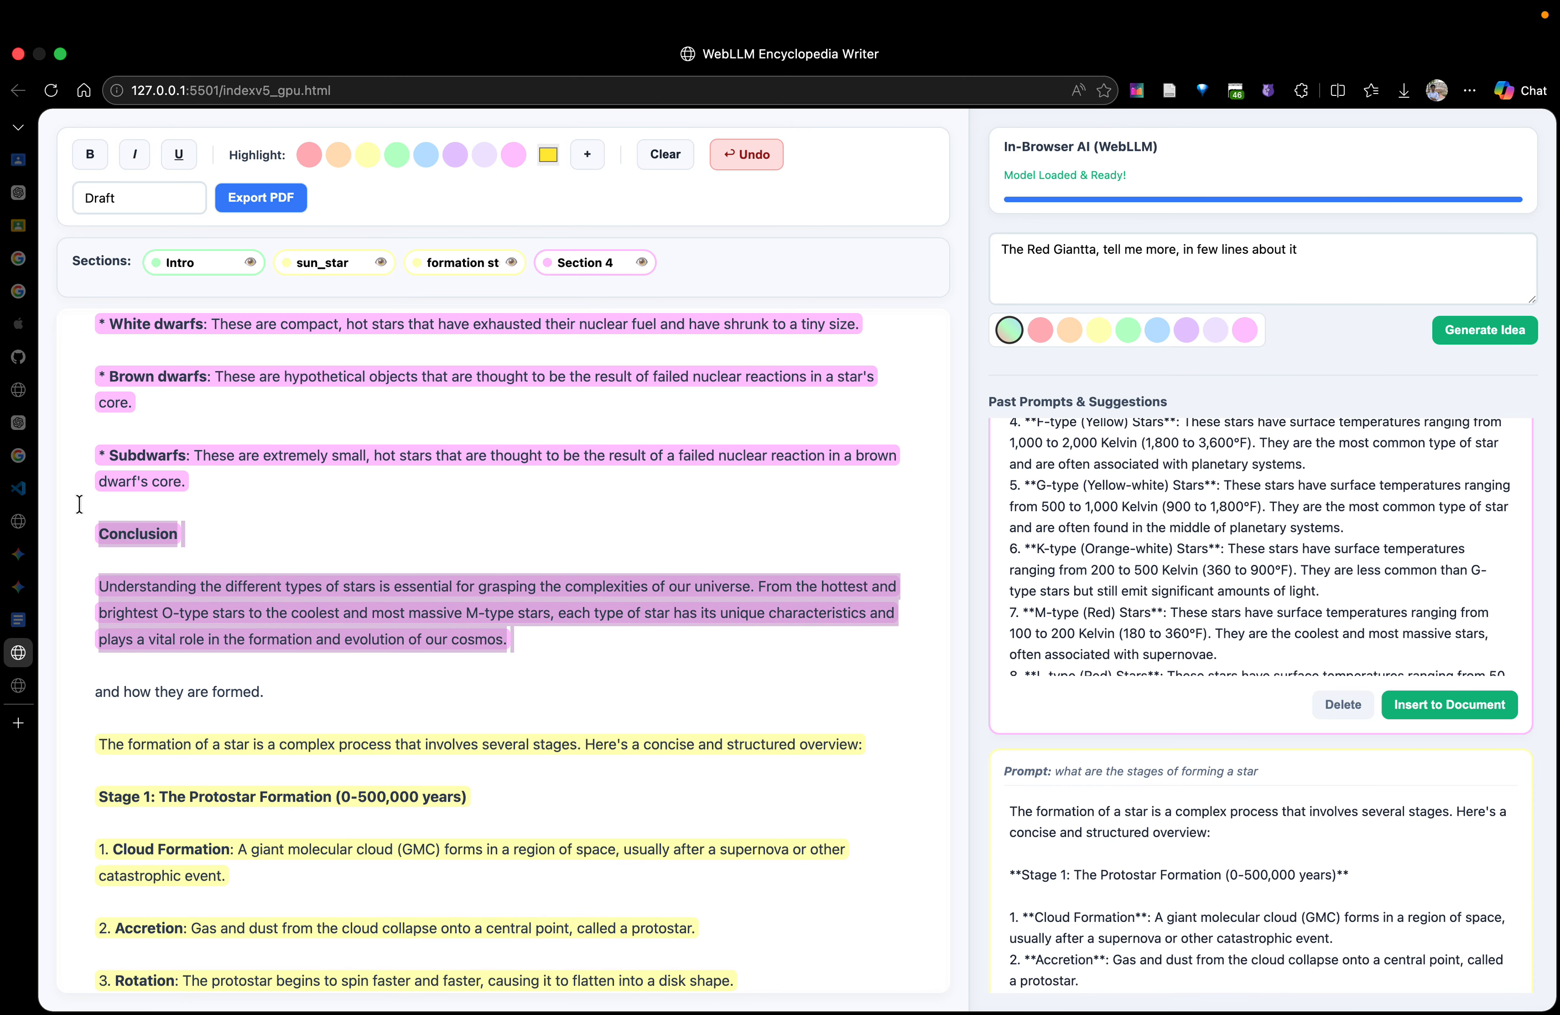
{"action": "key", "text": "BackSpace"}
{"action": "key", "text": "BackSpace"}
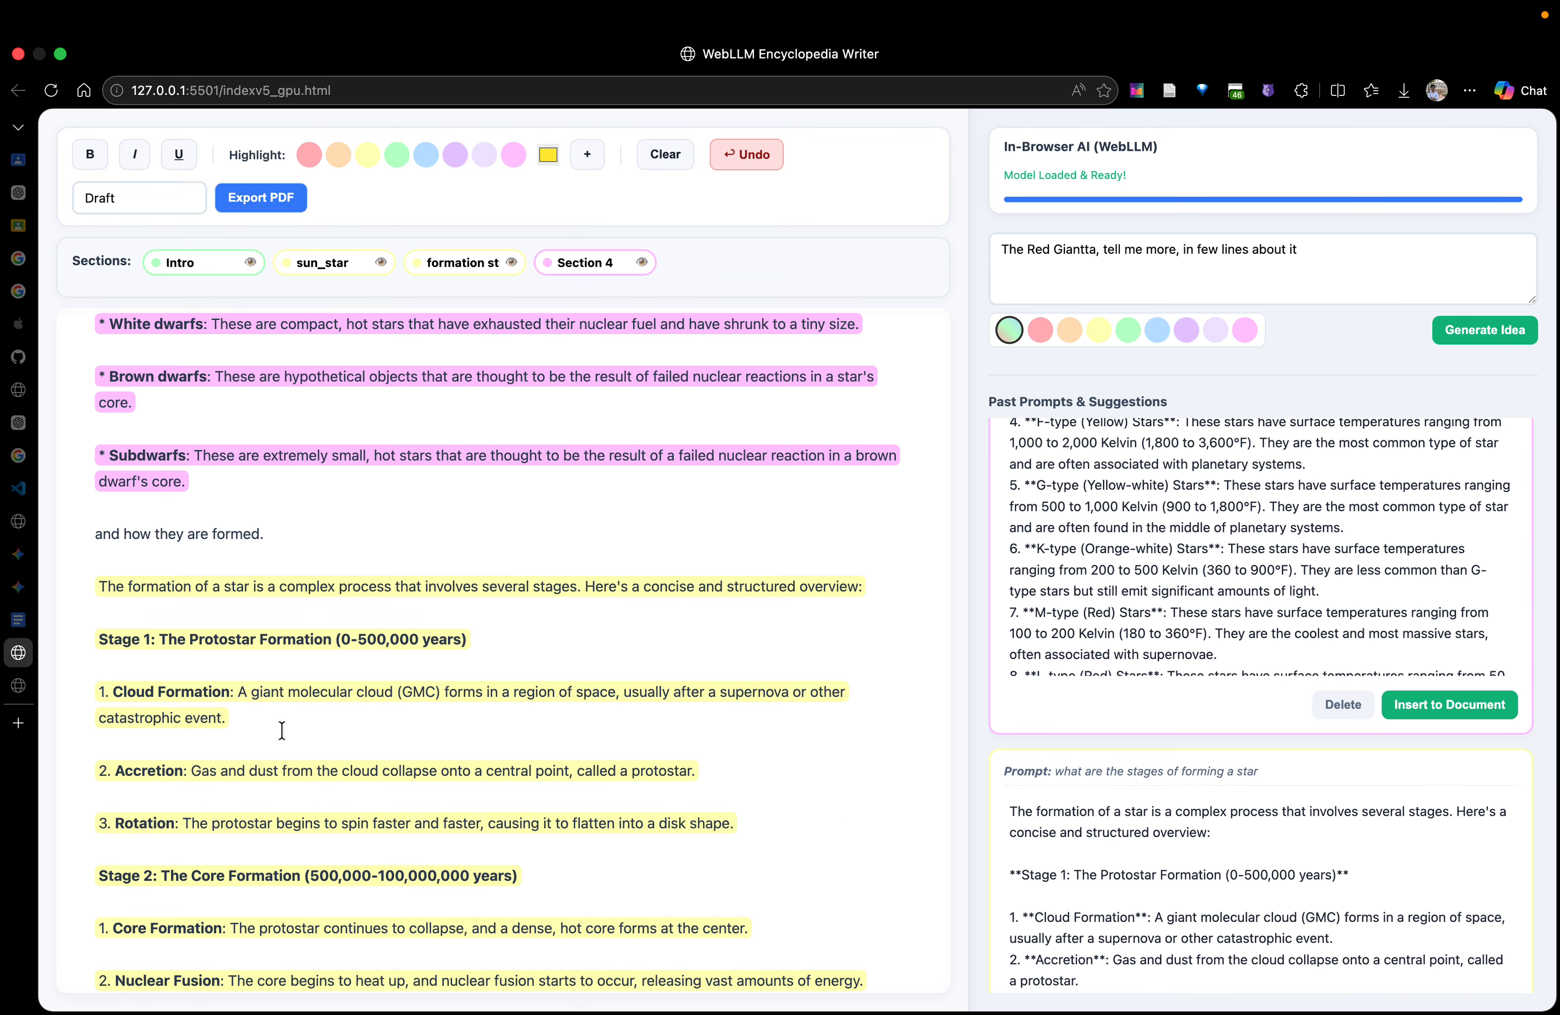
Rename the newly added Section 4 as "types"
{"action": "left_click_drag", "start_coordinate": [619, 262], "coordinate": [526, 263]}
{"action": "type", "text": "types"}
{"action": "scroll", "coordinate": [560, 481], "scroll_direction": "up", "scroll_amount": 15}
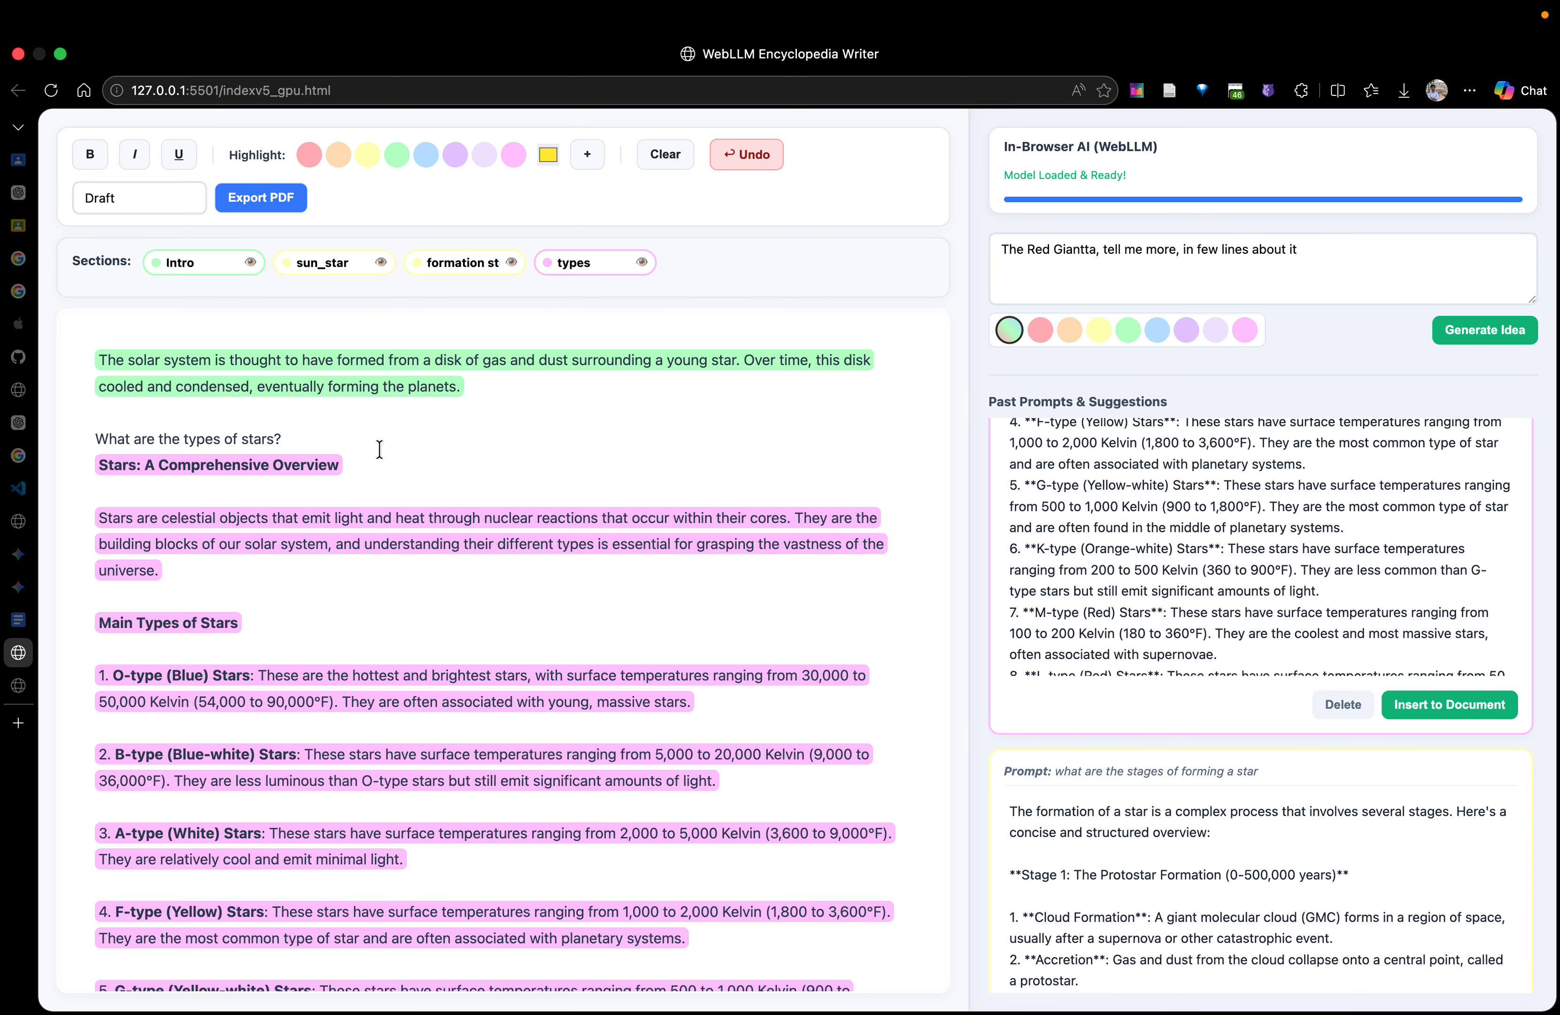
{"action": "scroll", "coordinate": [1152, 546], "scroll_direction": "up", "scroll_amount": 10}
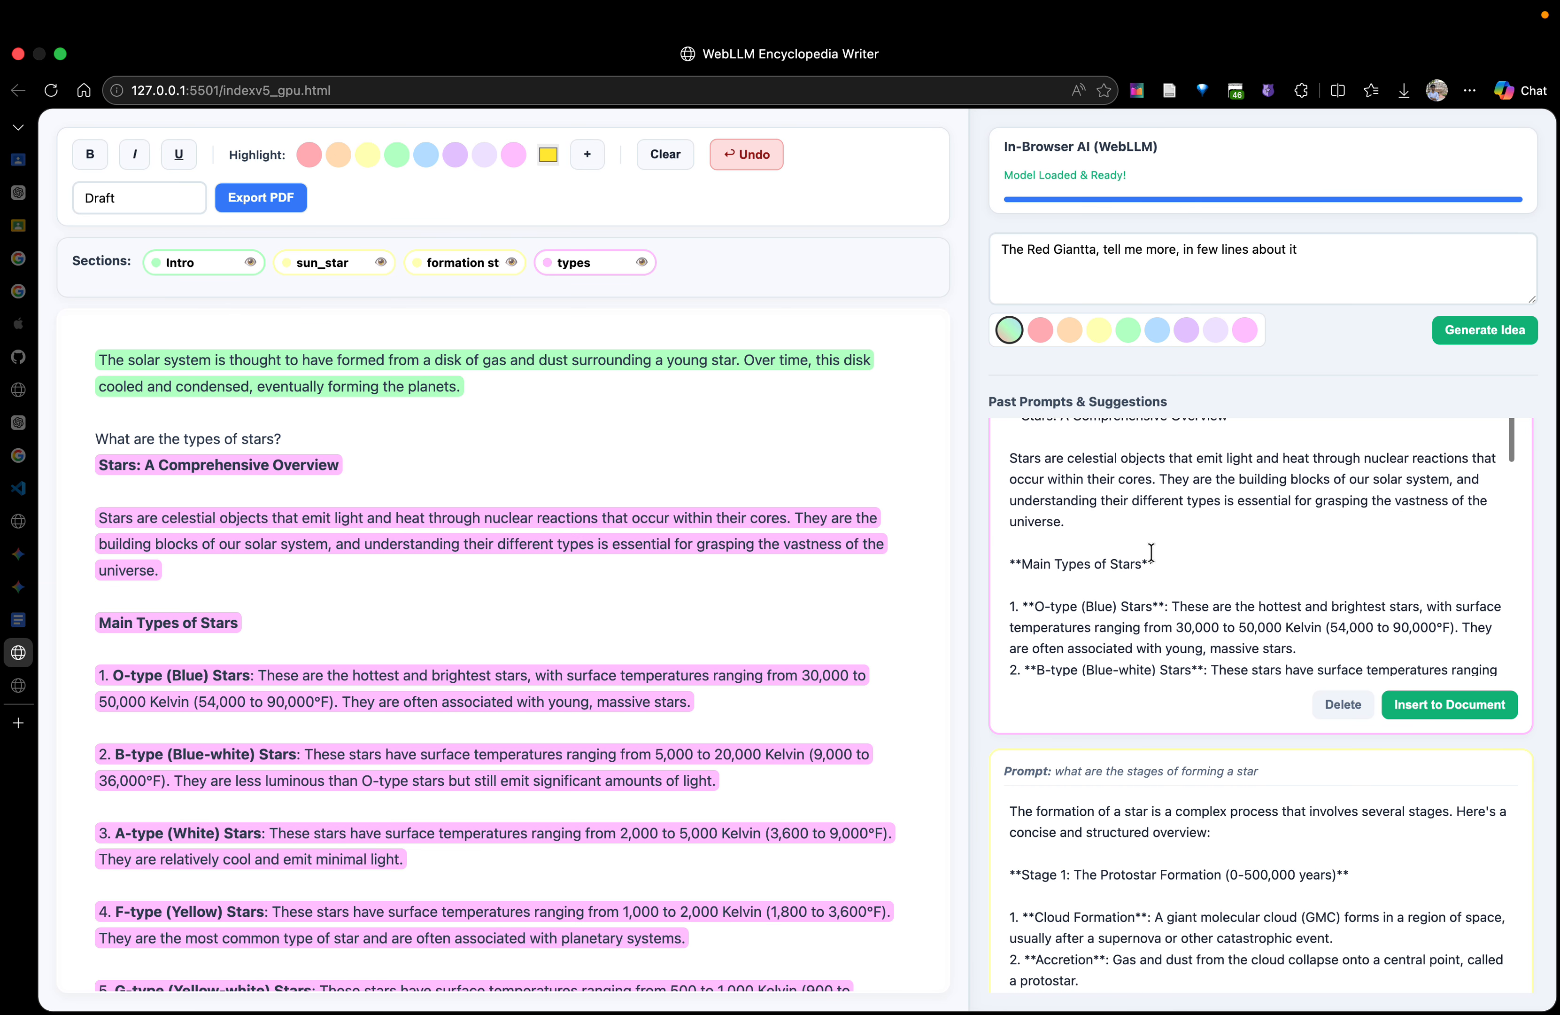
Examine the suggestion about the Red Giant and find the empty line below the Stage 4 heading in the document where it belongs
{"action": "scroll", "coordinate": [1151, 552], "scroll_direction": "down", "scroll_amount": 1}
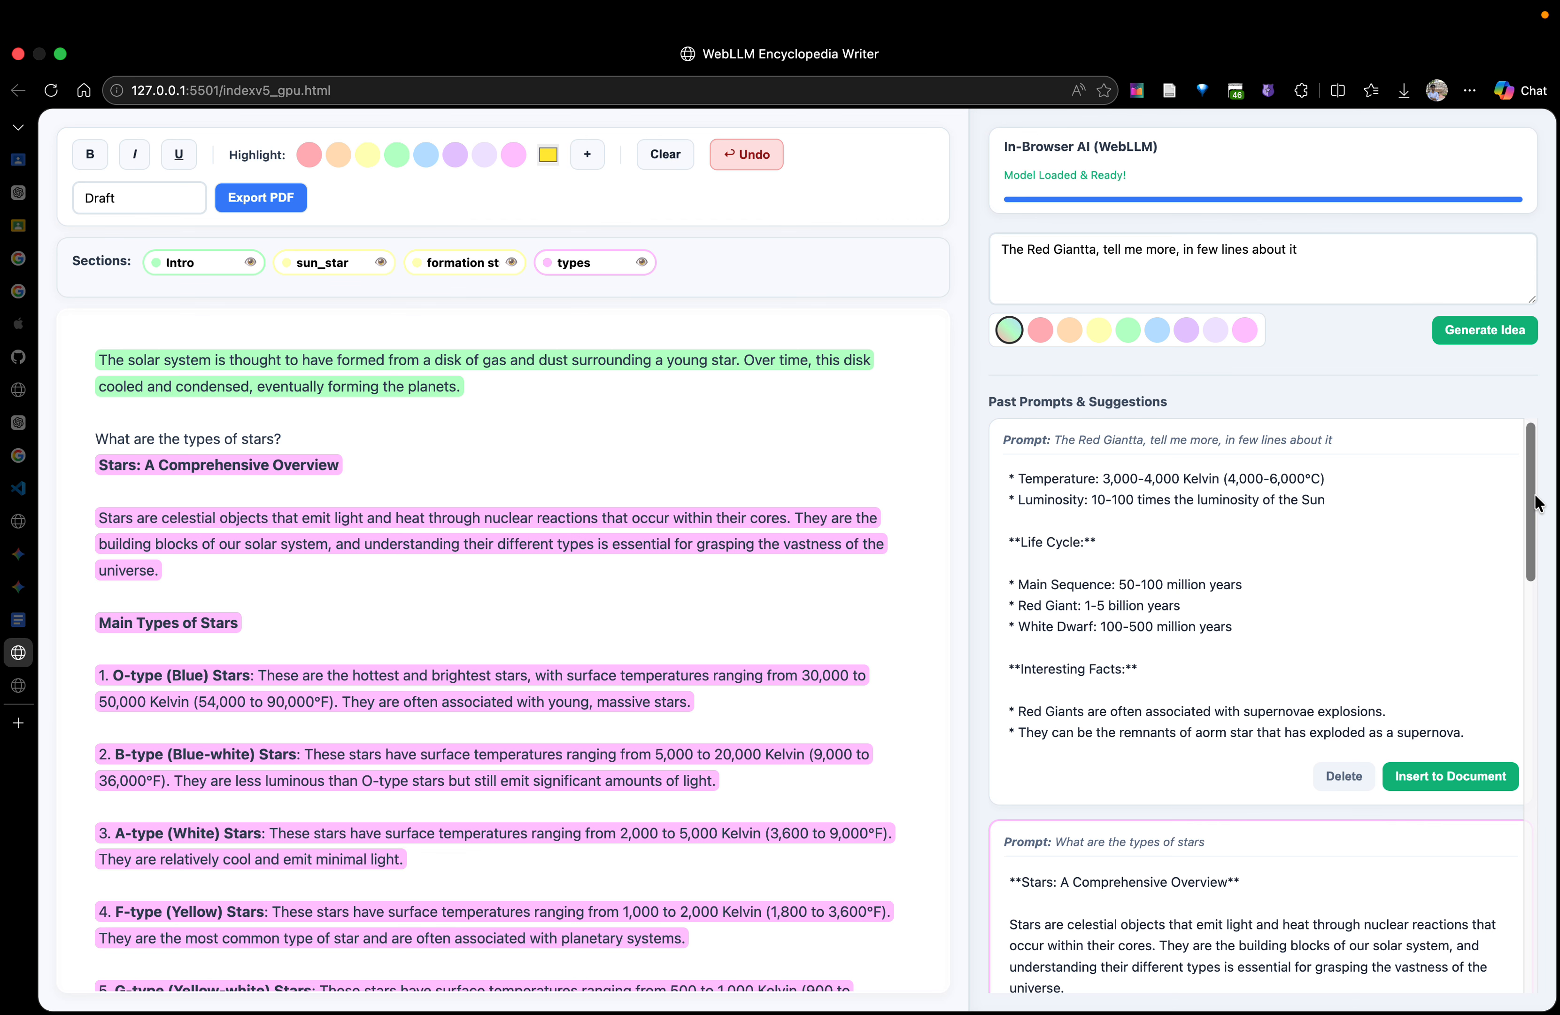
{"action": "scroll", "coordinate": [1239, 583], "scroll_direction": "up", "scroll_amount": 10}
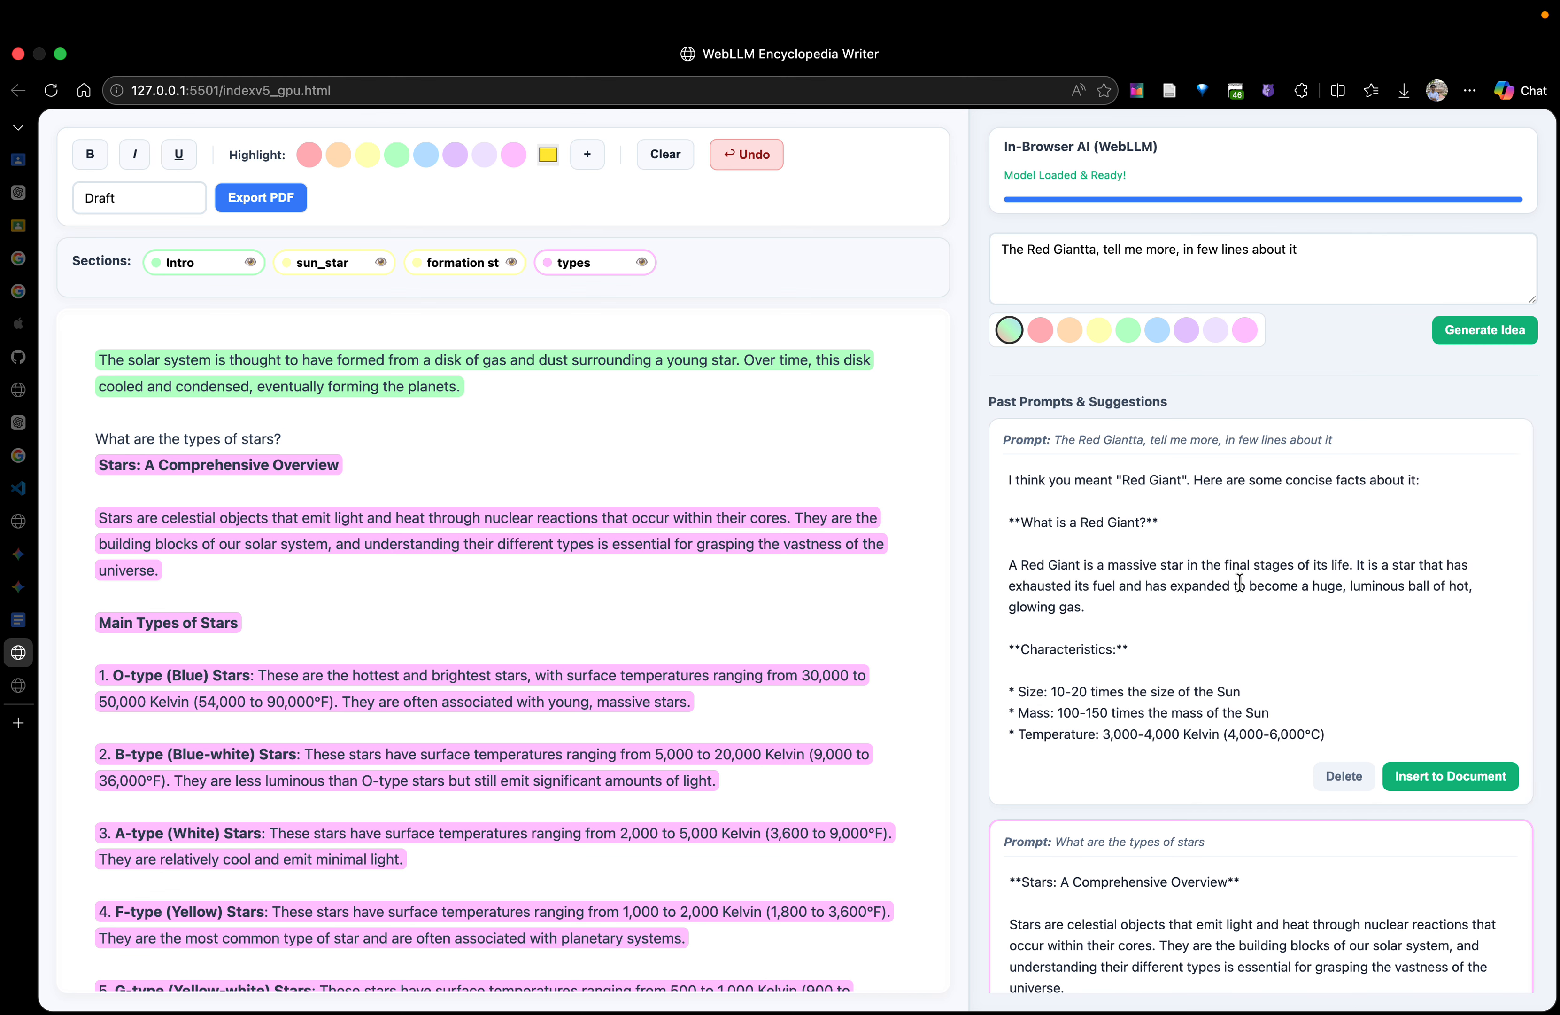
{"action": "scroll", "coordinate": [613, 751], "scroll_direction": "down", "scroll_amount": 15}
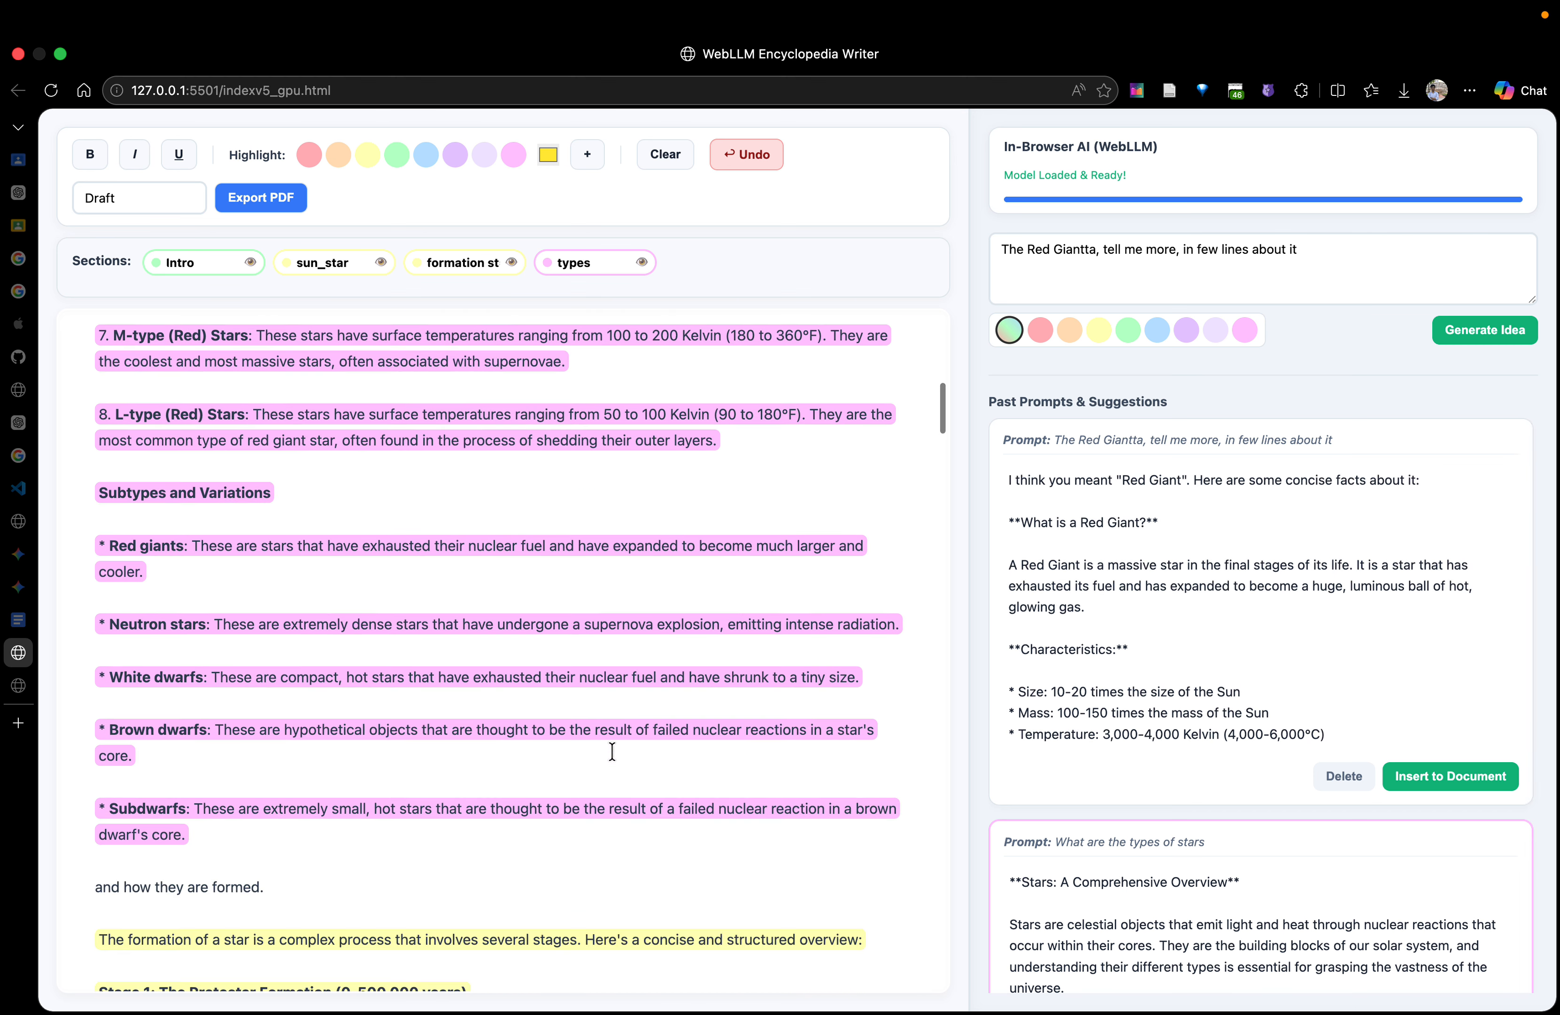
{"action": "scroll", "coordinate": [612, 751], "scroll_direction": "down", "scroll_amount": 8}
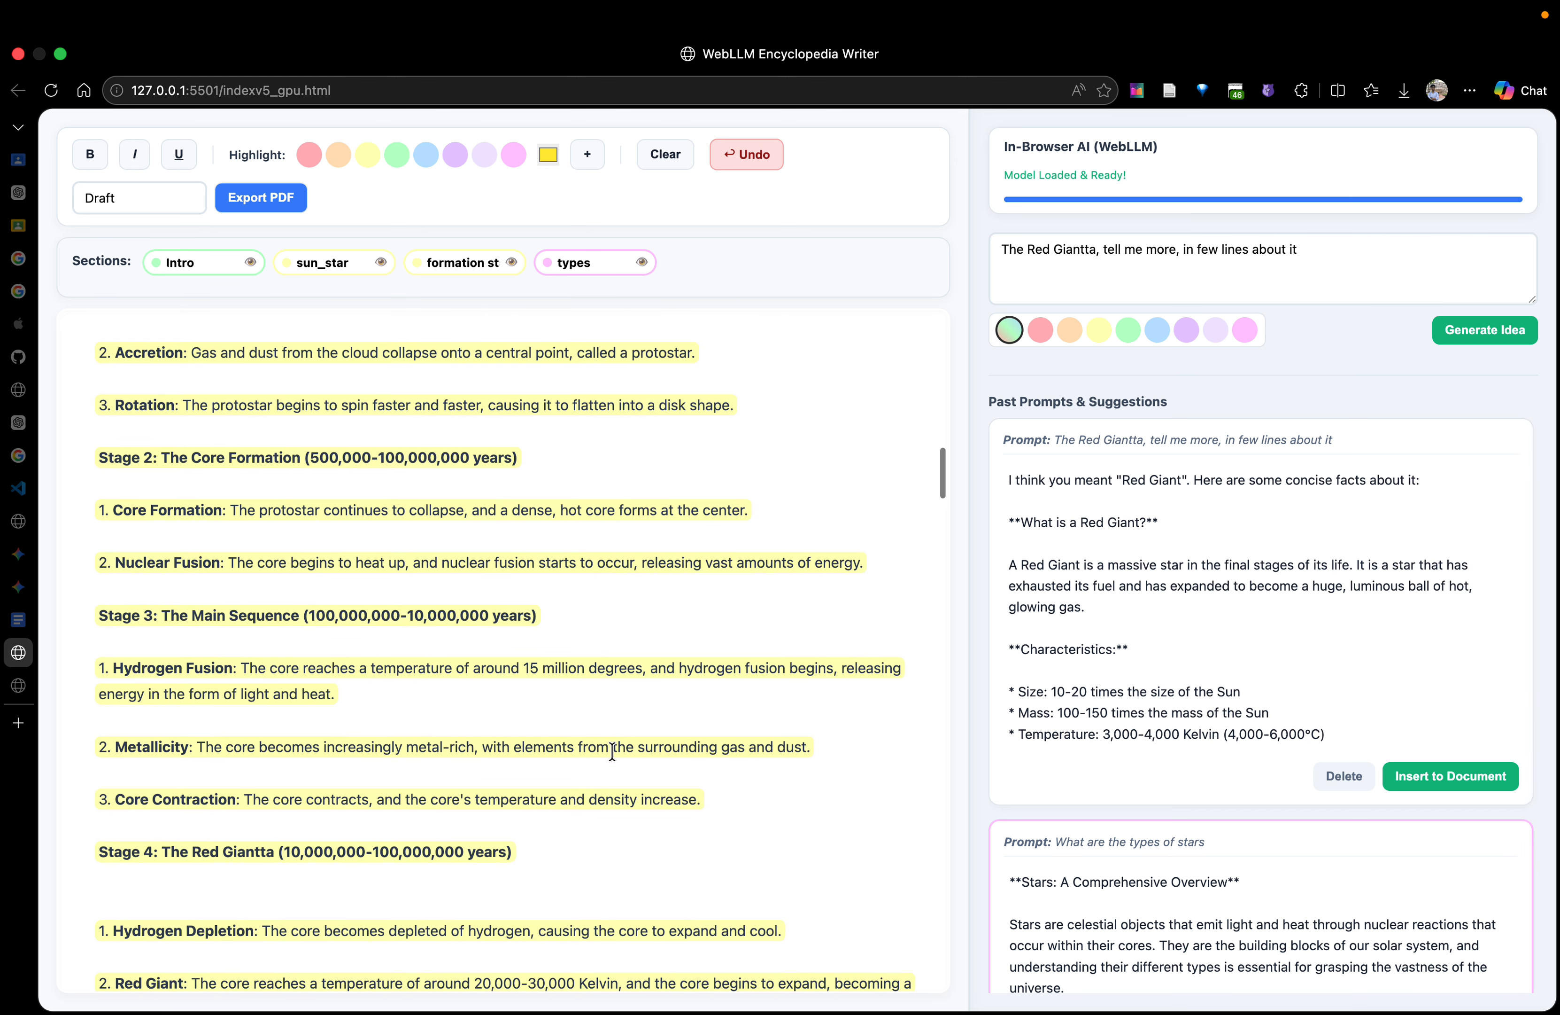
{"action": "scroll", "coordinate": [266, 822], "scroll_direction": "down", "scroll_amount": 10}
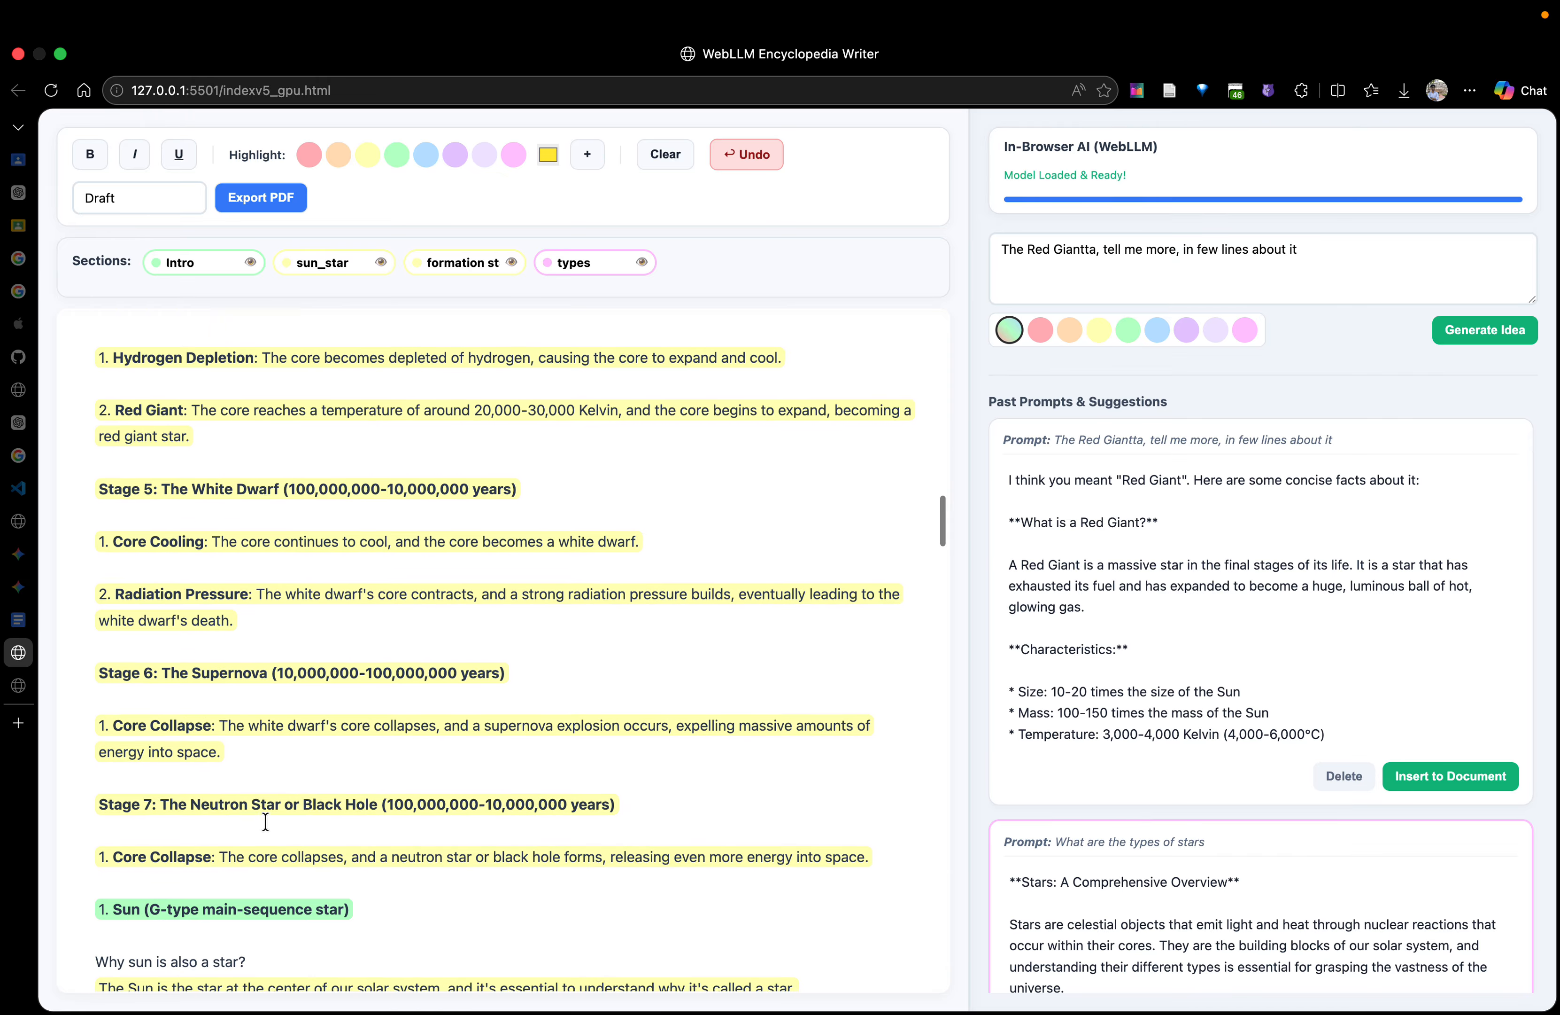
{"action": "scroll", "coordinate": [266, 821], "scroll_direction": "down", "scroll_amount": 15}
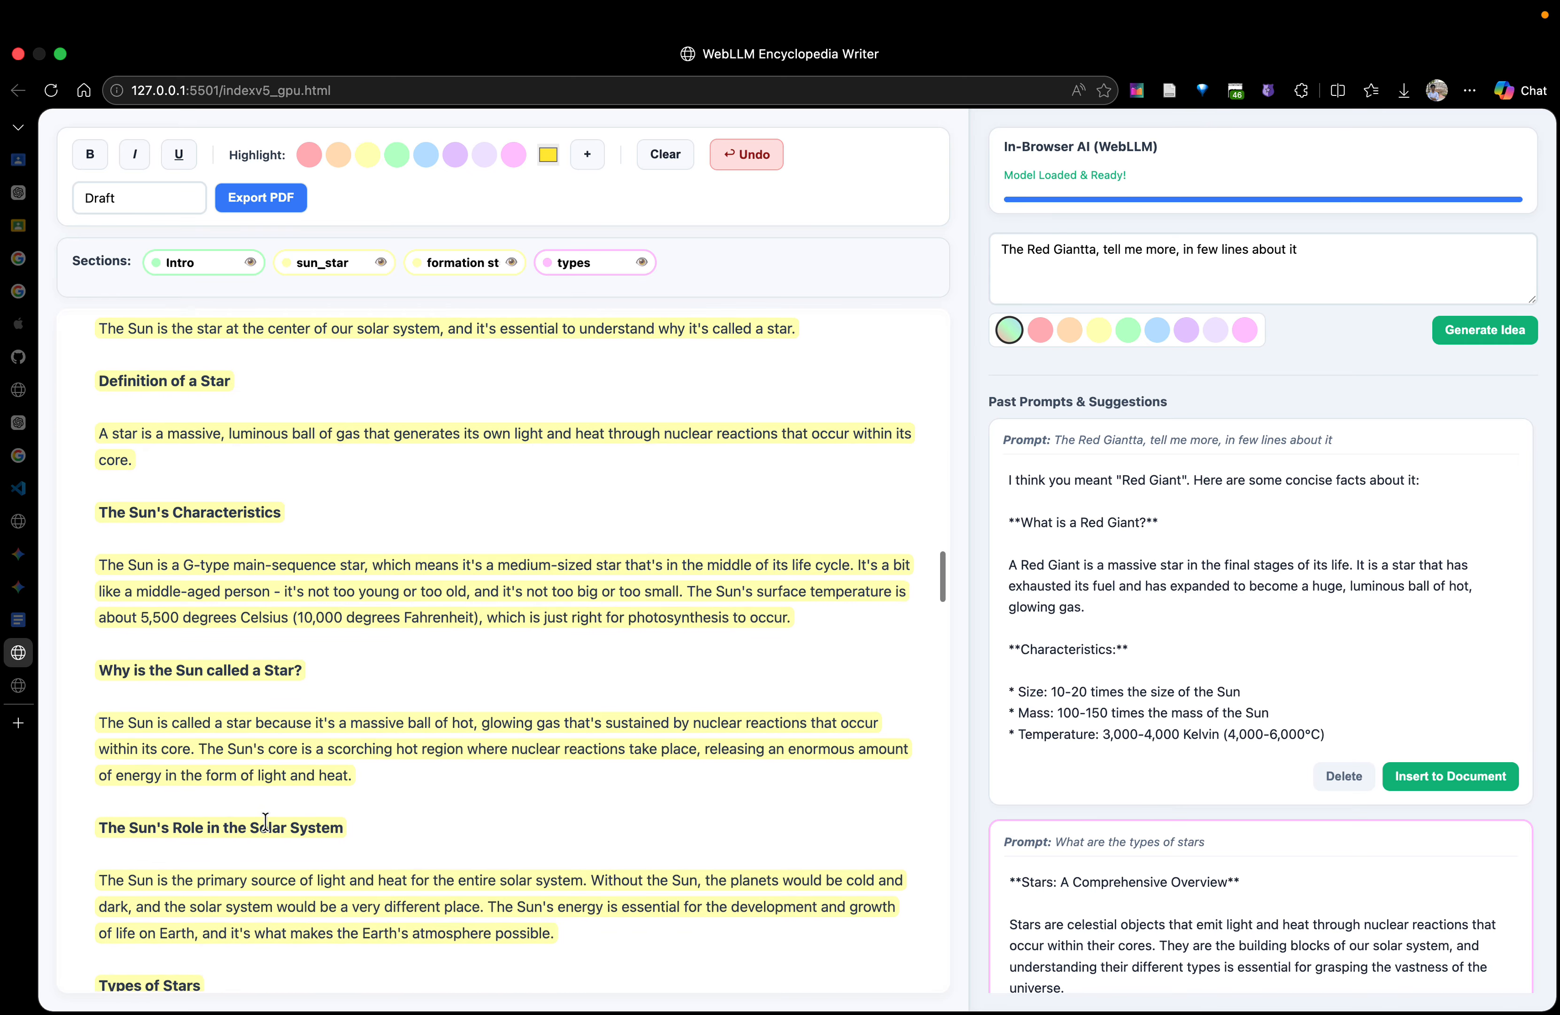
{"action": "scroll", "coordinate": [266, 821], "scroll_direction": "down", "scroll_amount": 18}
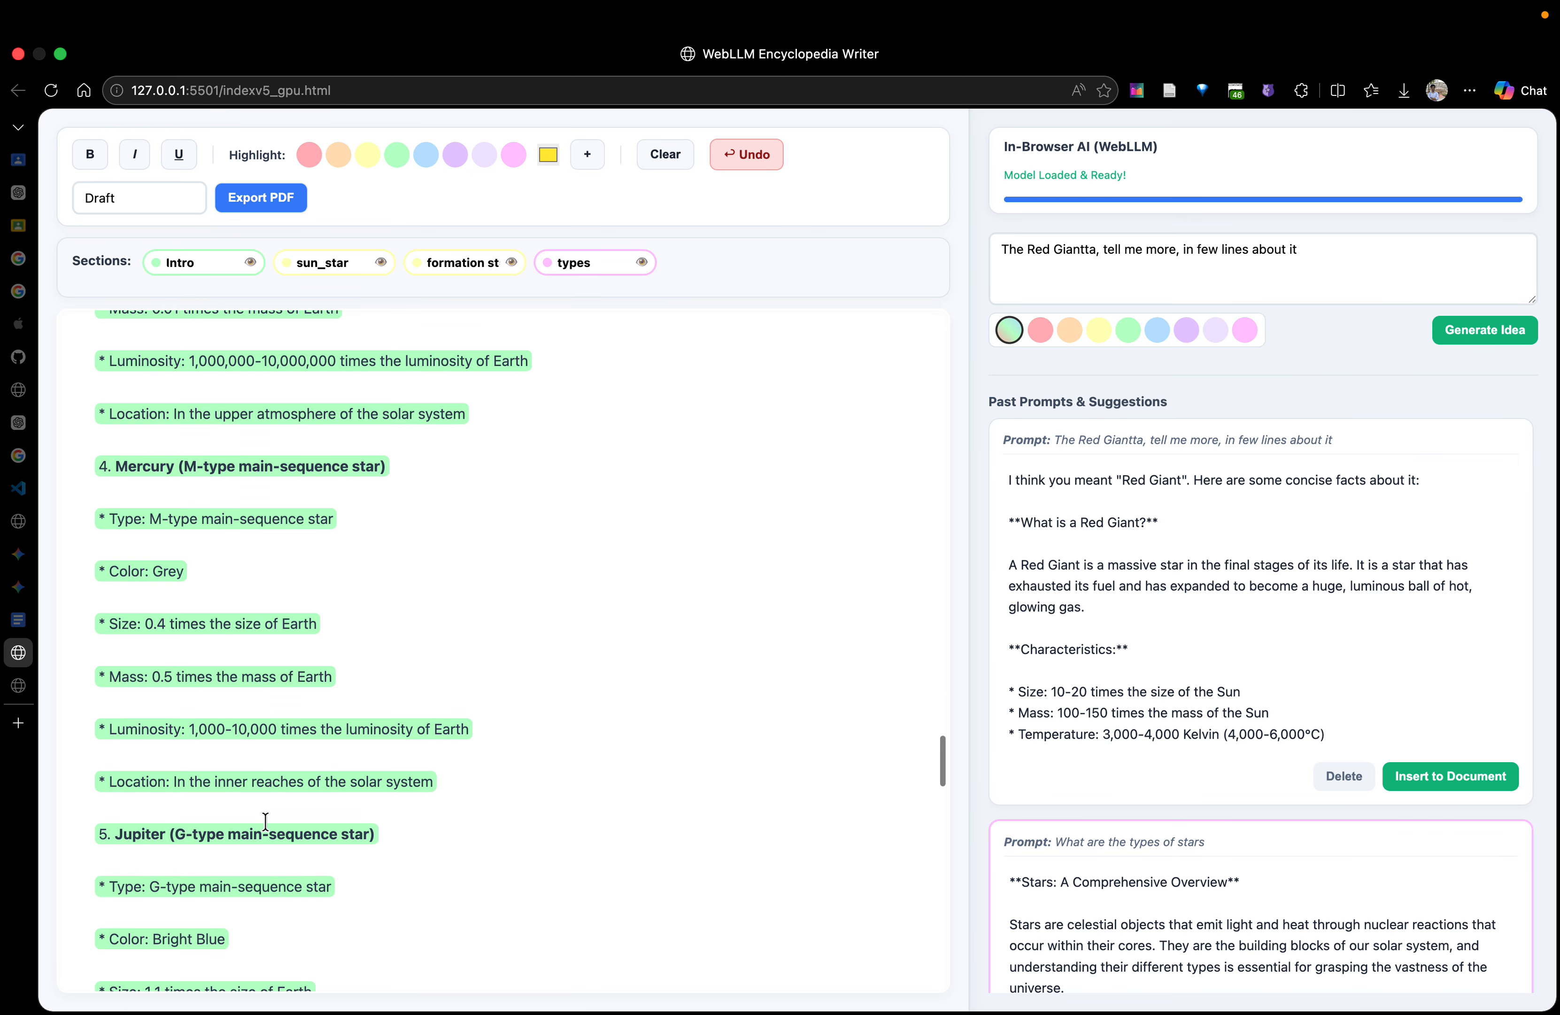
{"action": "scroll", "coordinate": [266, 822], "scroll_direction": "up", "scroll_amount": 20}
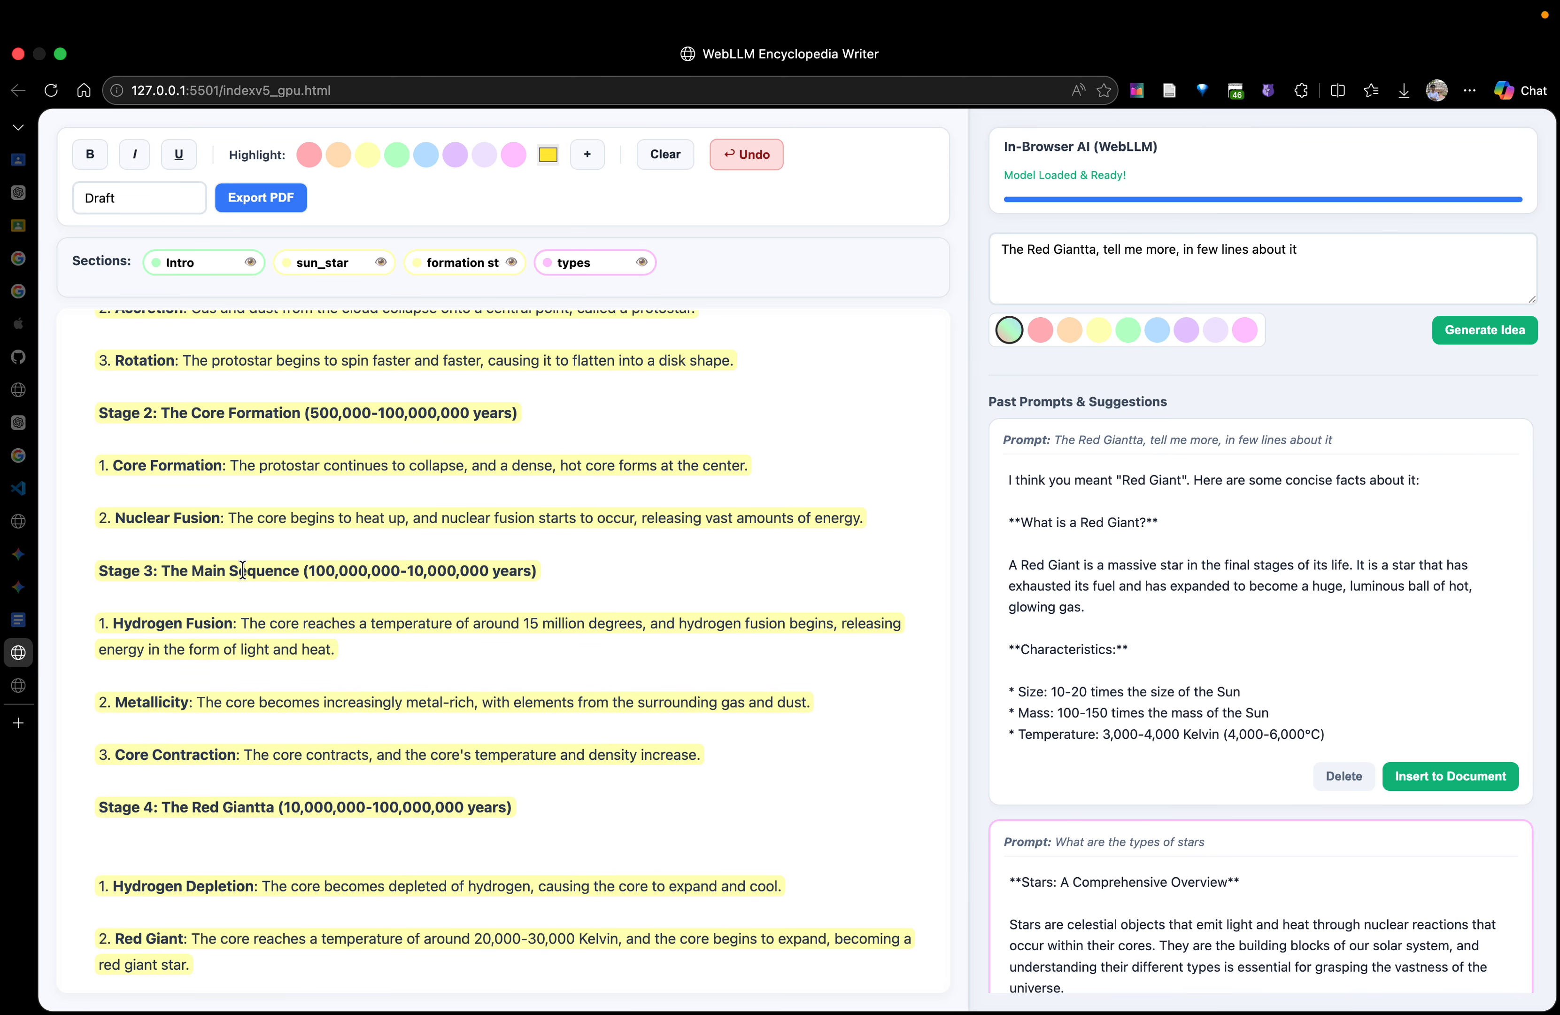
{"action": "scroll", "coordinate": [243, 569], "scroll_direction": "up", "scroll_amount": 5}
{"action": "scroll", "coordinate": [243, 570], "scroll_direction": "down", "scroll_amount": 10}
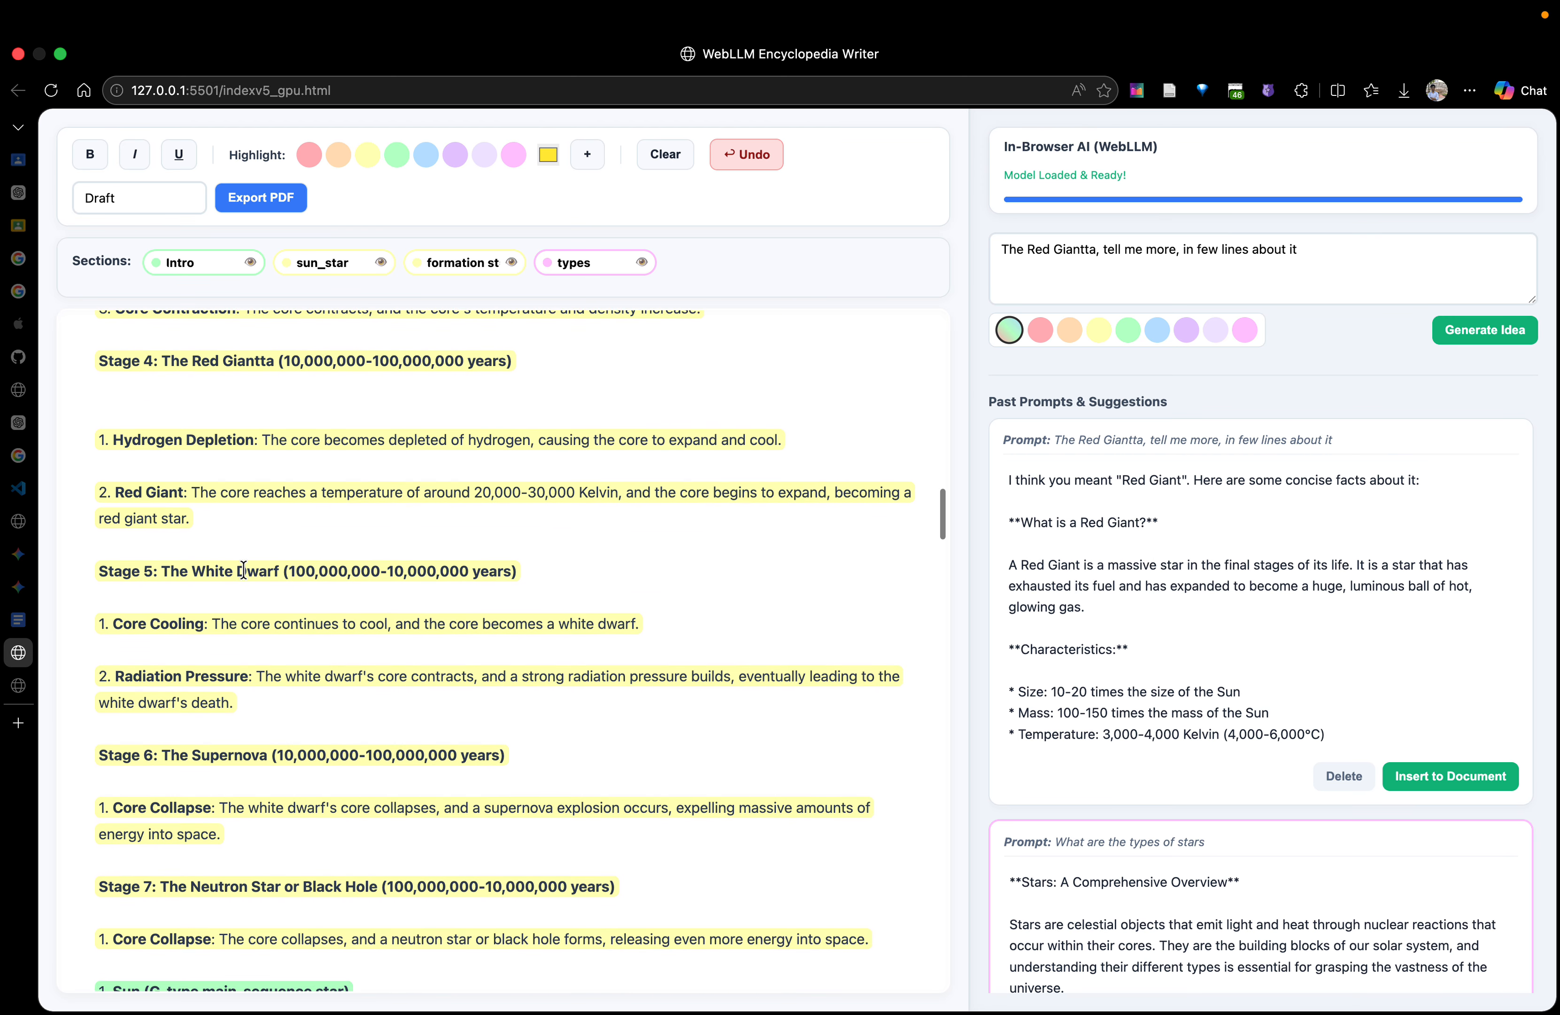
{"action": "left_click", "coordinate": [268, 387]}
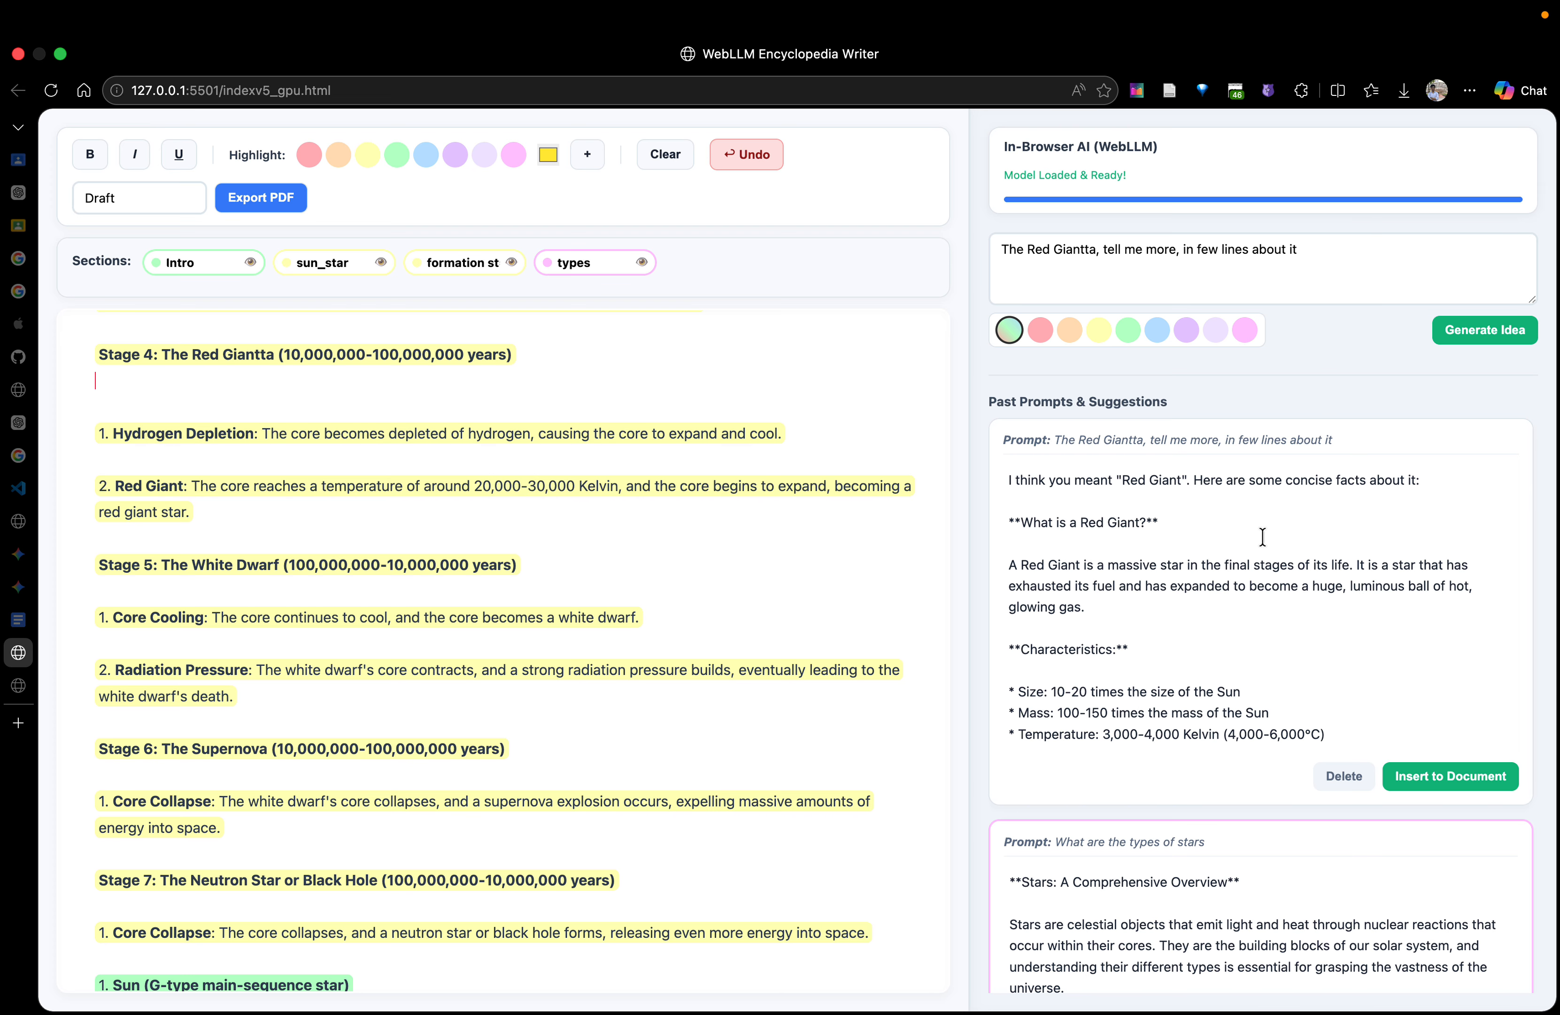
{"action": "scroll", "coordinate": [1264, 593], "scroll_direction": "down", "scroll_amount": 4}
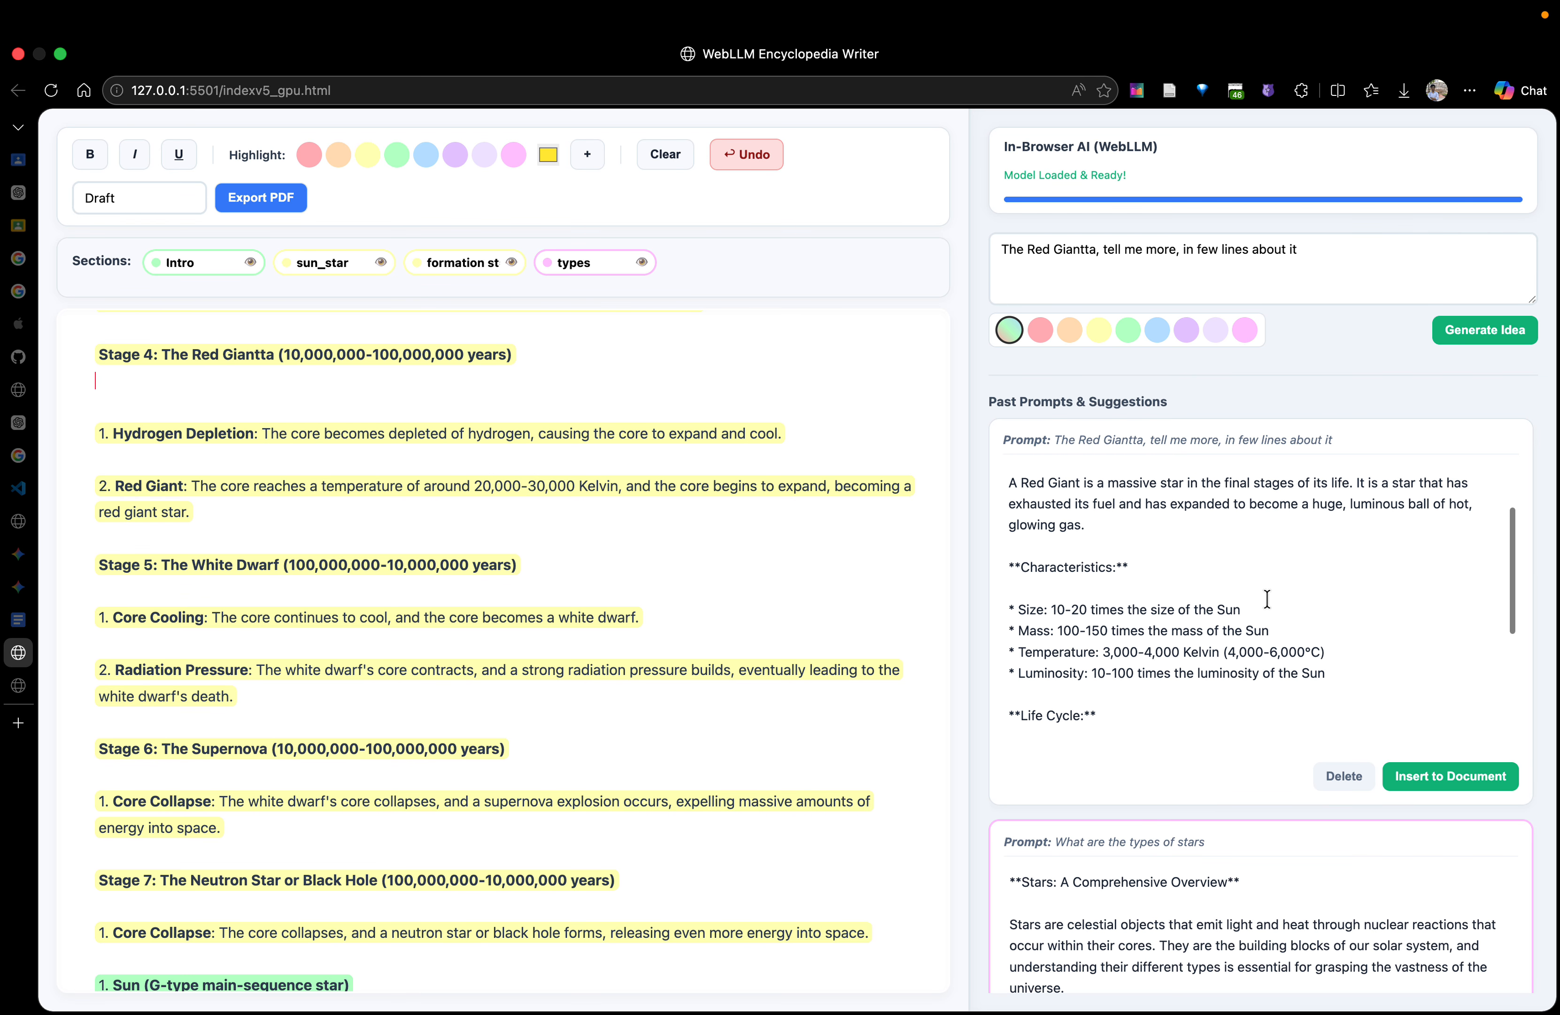
{"action": "left_click", "coordinate": [261, 355]}
{"action": "key", "text": "BackSpace"}
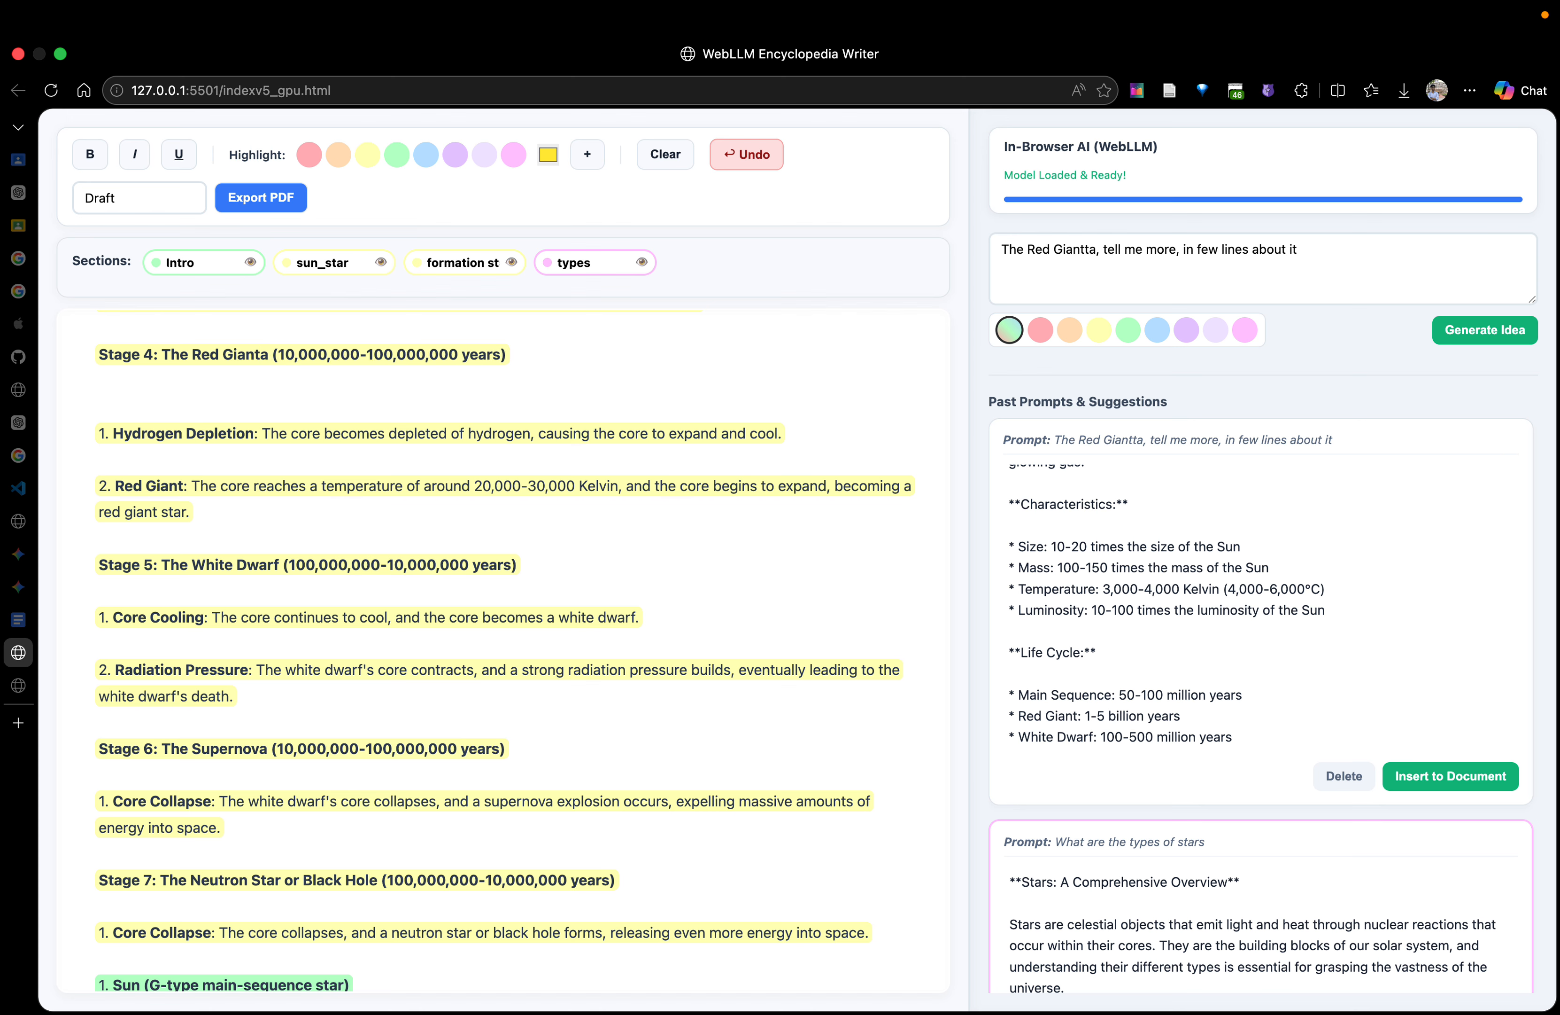
{"action": "type", "text": "t"}
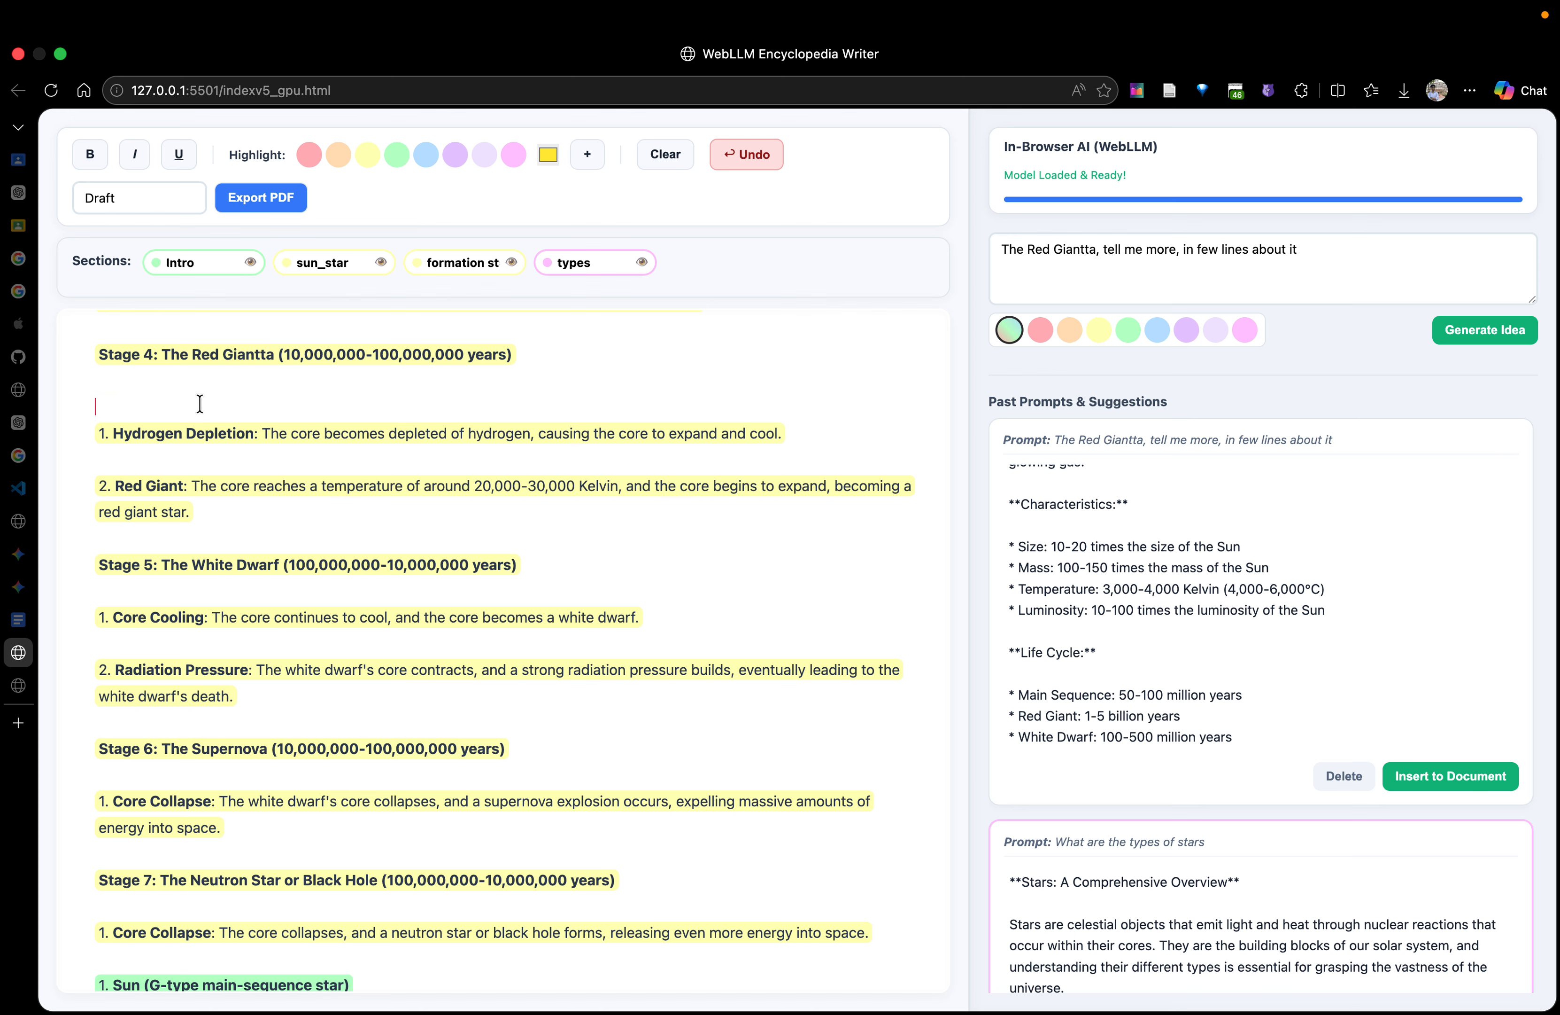
Delete the opening sentence and the "What is a Red Giant?" heading from the start of the Red Giant suggestion
{"action": "scroll", "coordinate": [1244, 642], "scroll_direction": "down", "scroll_amount": 5}
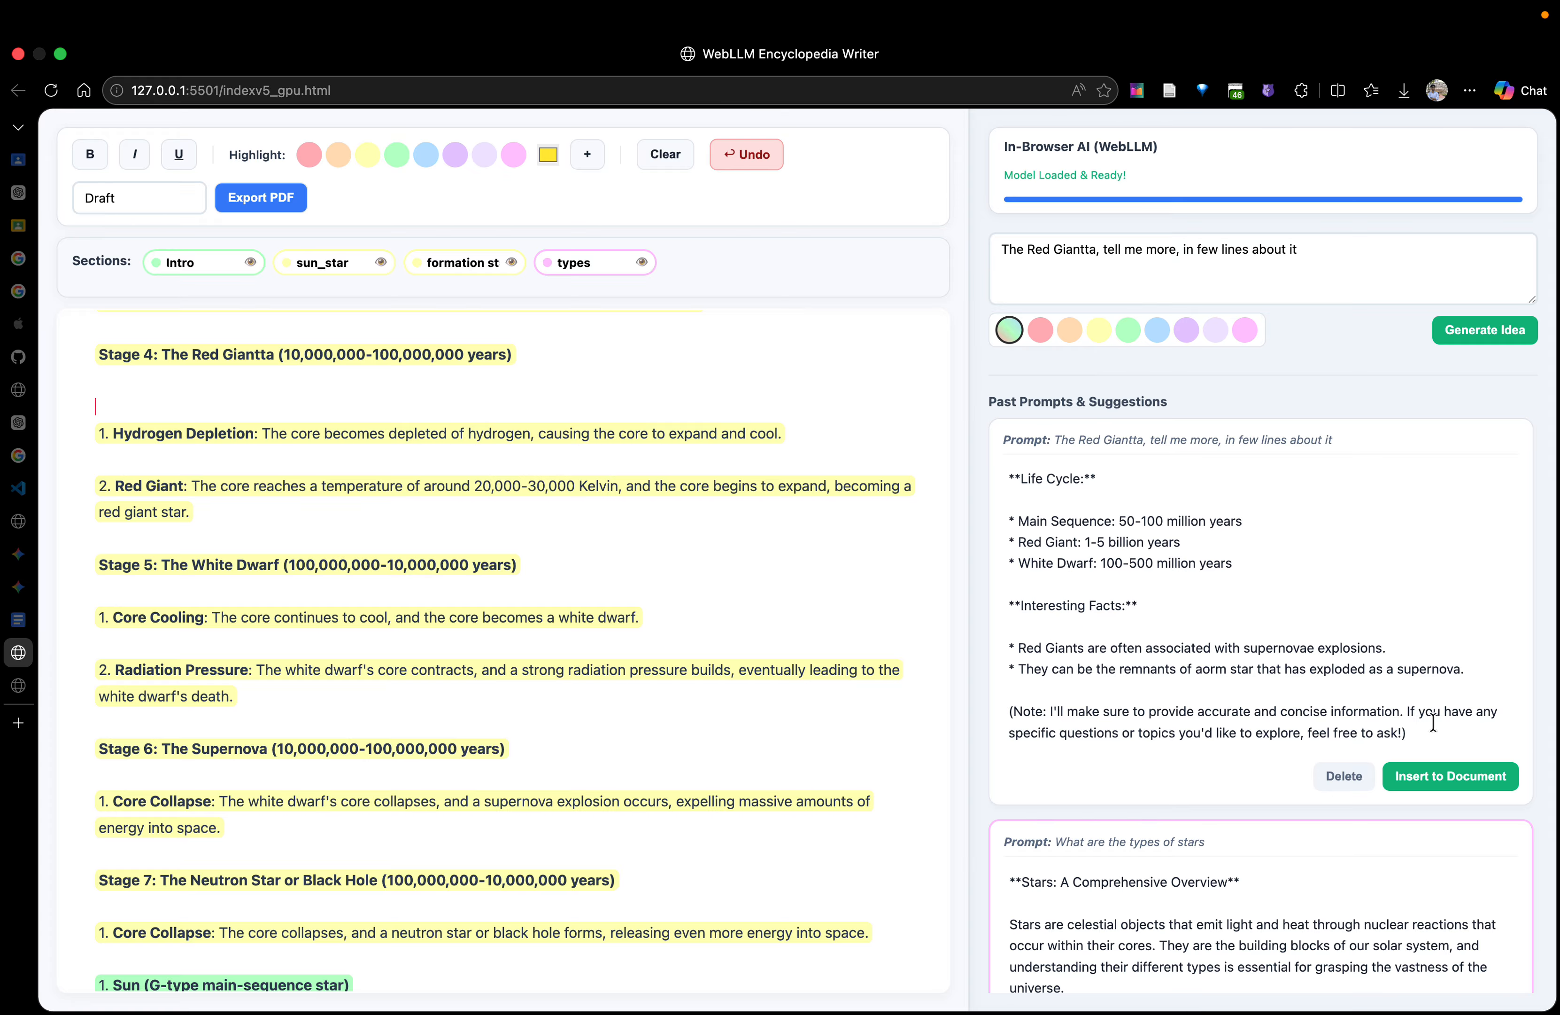
{"action": "left_click_drag", "start_coordinate": [1482, 666], "coordinate": [1009, 638]}
{"action": "left_click", "coordinate": [1245, 622]}
{"action": "scroll", "coordinate": [1244, 622], "scroll_direction": "up", "scroll_amount": 9}
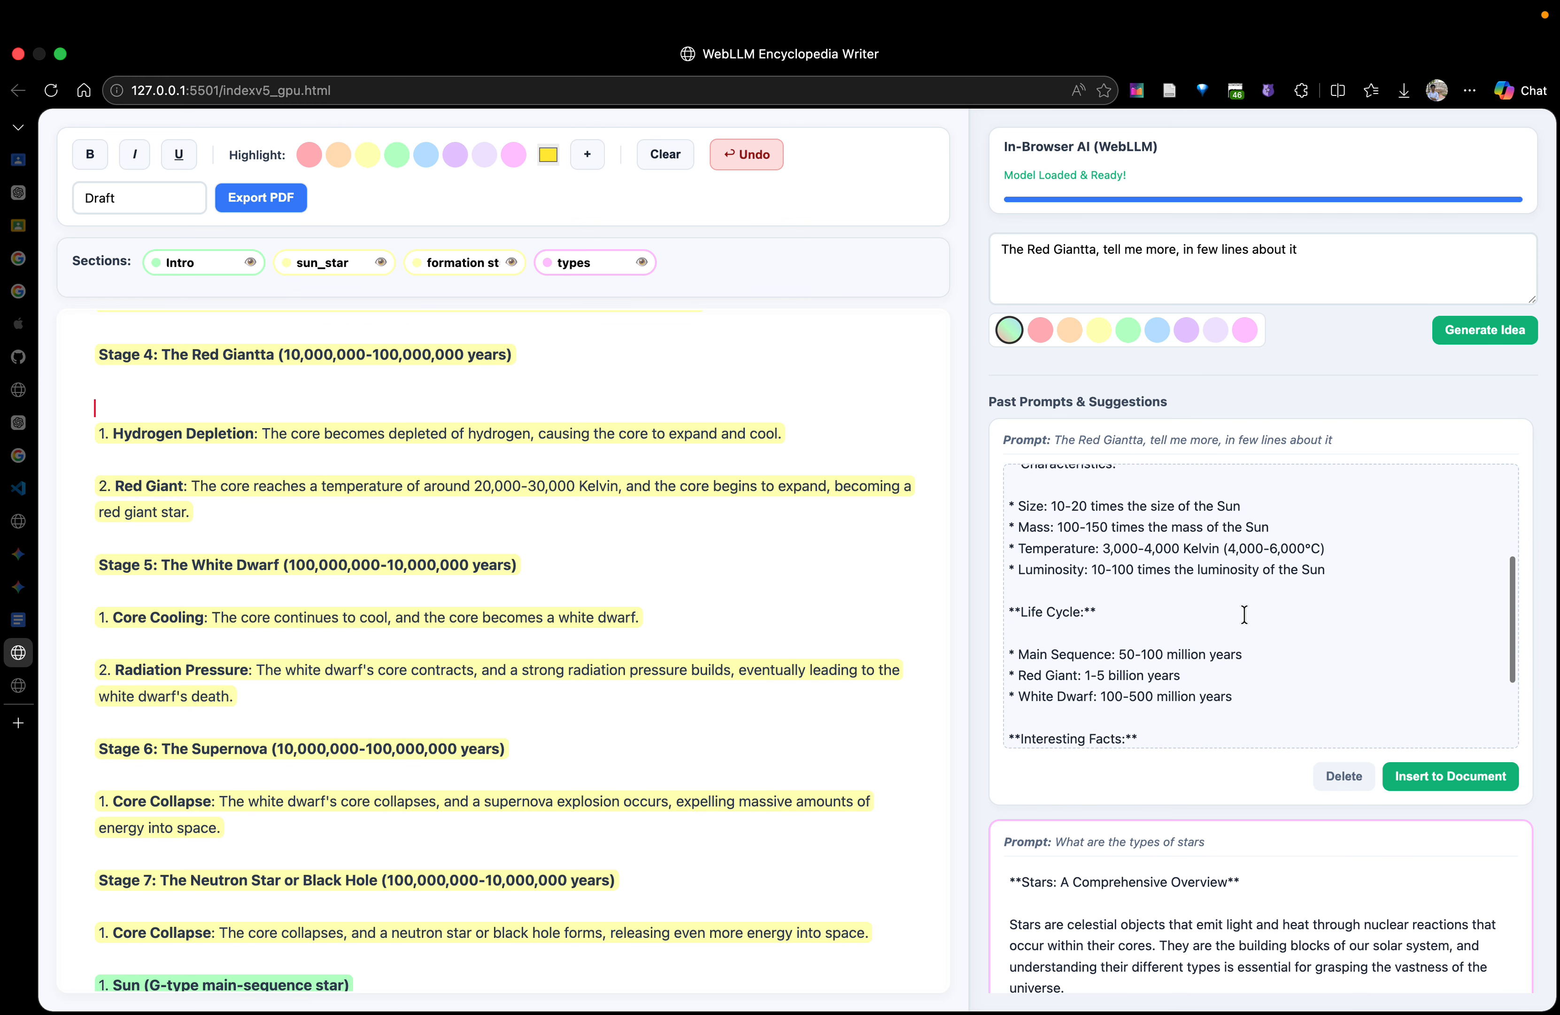
{"action": "left_click_drag", "start_coordinate": [1171, 527], "coordinate": [834, 417]}
{"action": "key", "text": "BackSpace"}
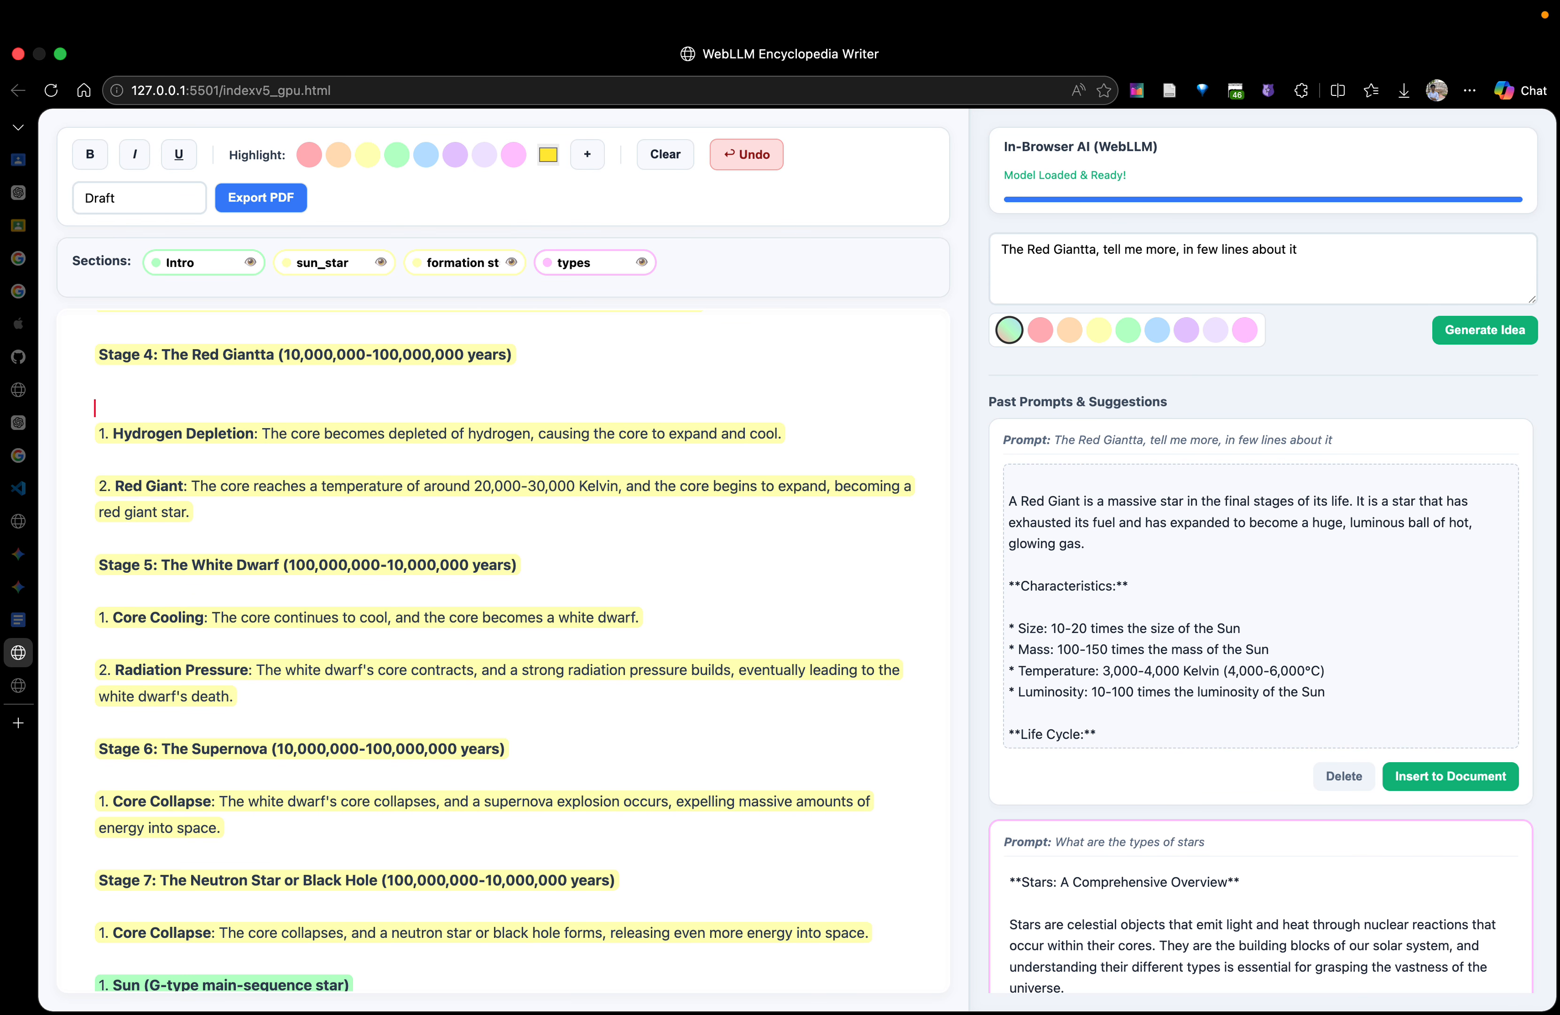
Delete the Interesting Facts part and the closing note from the end of the Red Giant suggestion
{"action": "scroll", "coordinate": [1179, 626], "scroll_direction": "down", "scroll_amount": 10}
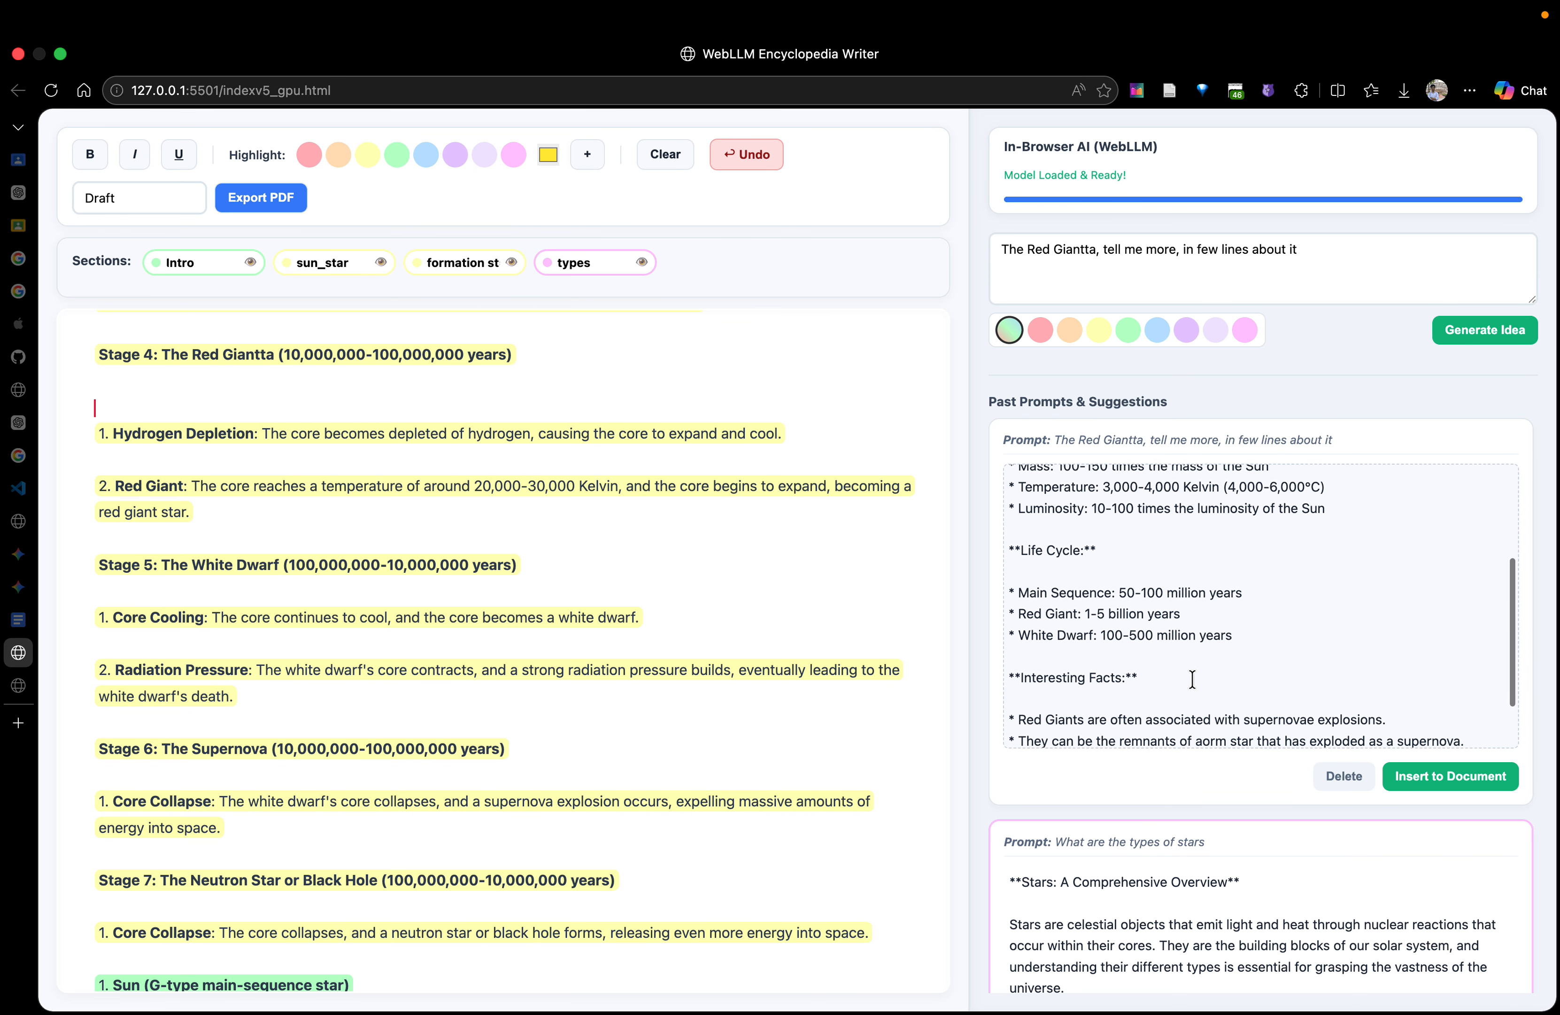
{"action": "scroll", "coordinate": [1192, 679], "scroll_direction": "down", "scroll_amount": 2}
{"action": "left_click_drag", "start_coordinate": [1439, 743], "coordinate": [1010, 563]}
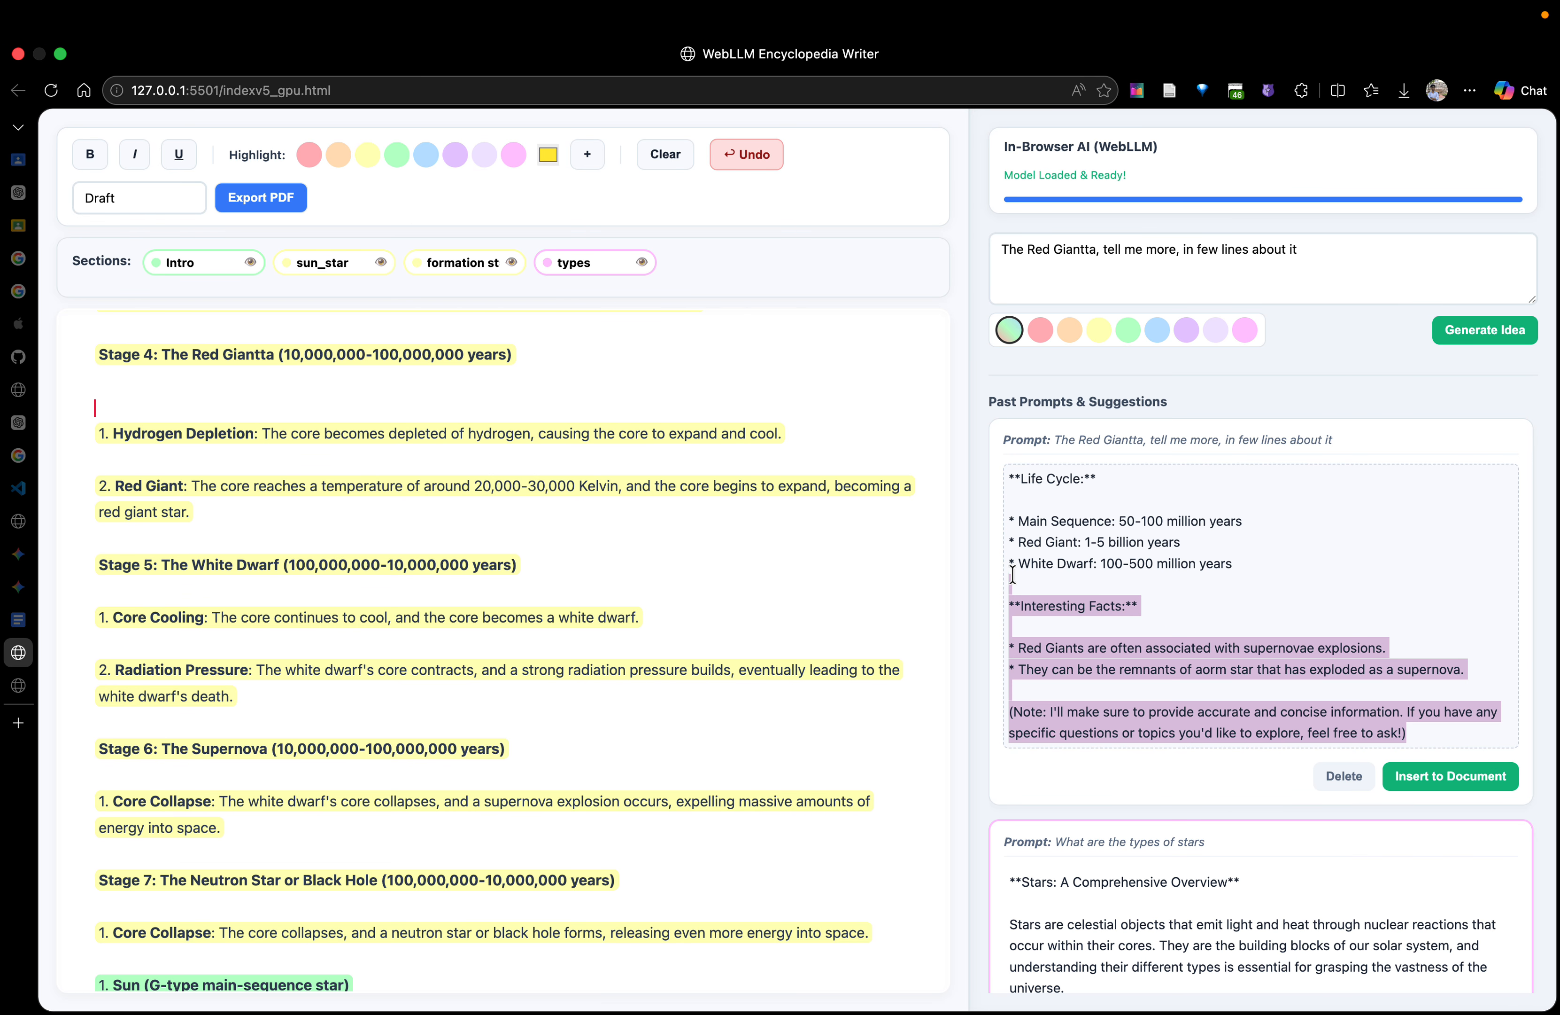
{"action": "key", "text": "BackSpace"}
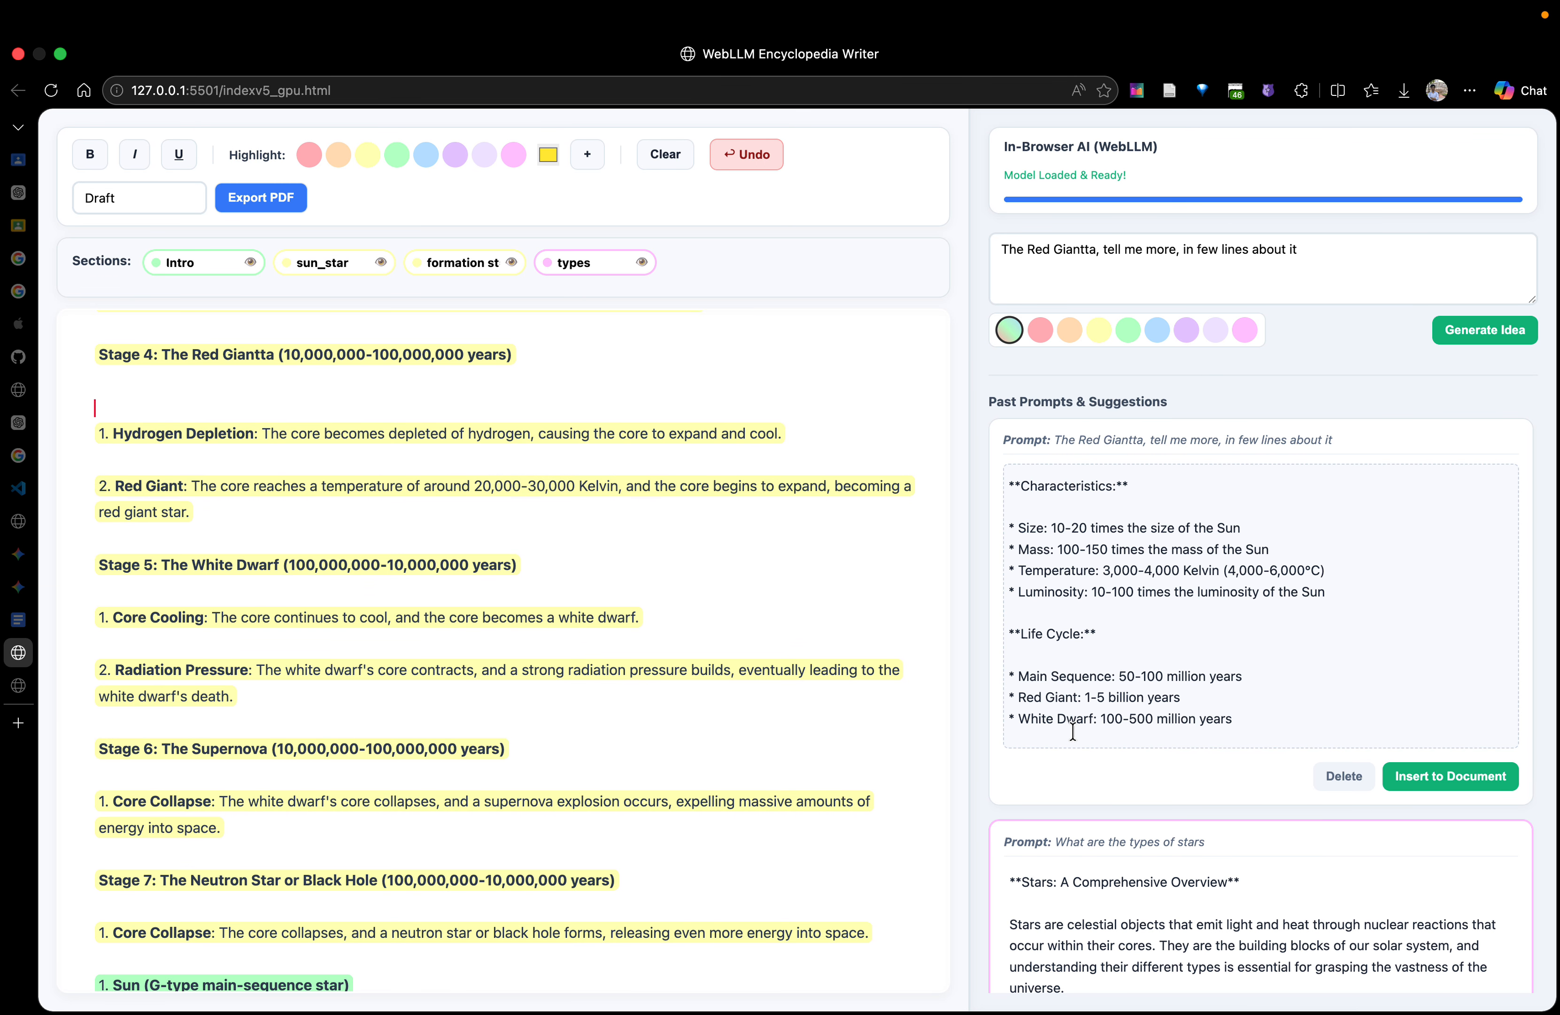
Insert the trimmed Red Giant suggestion, with its Life Cycle part kept, into the document below the Stage 4 heading
{"action": "left_click_drag", "start_coordinate": [1010, 737], "coordinate": [997, 622]}
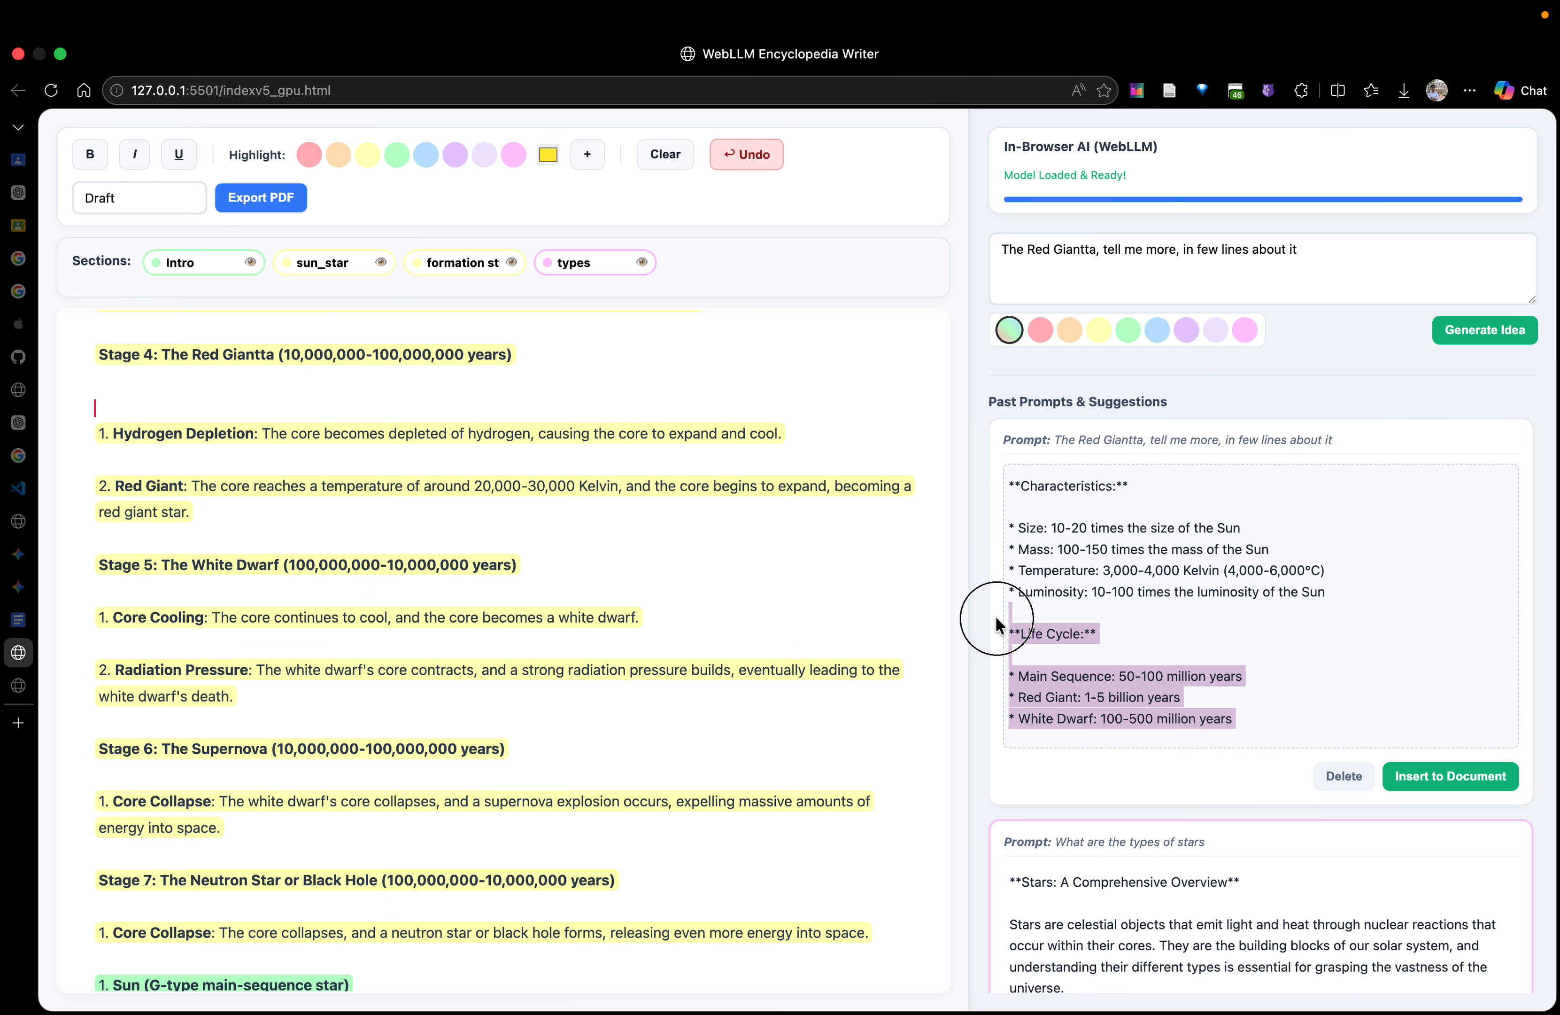
{"action": "left_click", "coordinate": [1205, 623]}
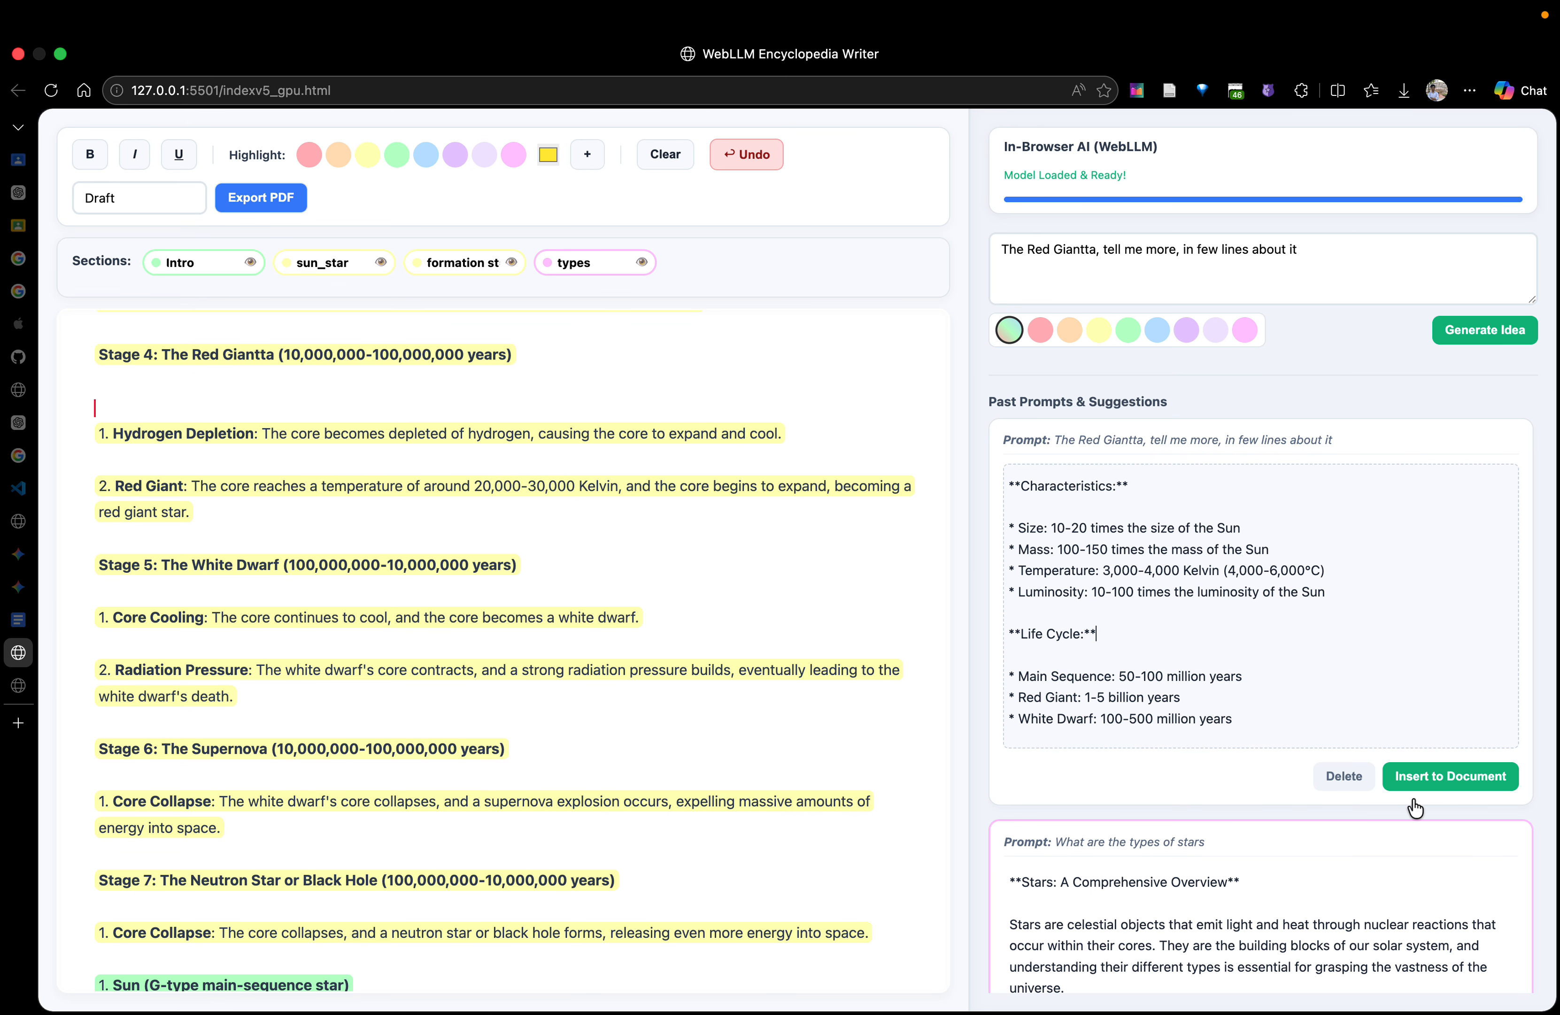
{"action": "left_click", "coordinate": [1477, 777]}
{"action": "scroll", "coordinate": [510, 541], "scroll_direction": "down", "scroll_amount": 4}
{"action": "scroll", "coordinate": [509, 545], "scroll_direction": "up", "scroll_amount": 4}
{"action": "scroll", "coordinate": [509, 545], "scroll_direction": "down", "scroll_amount": 10}
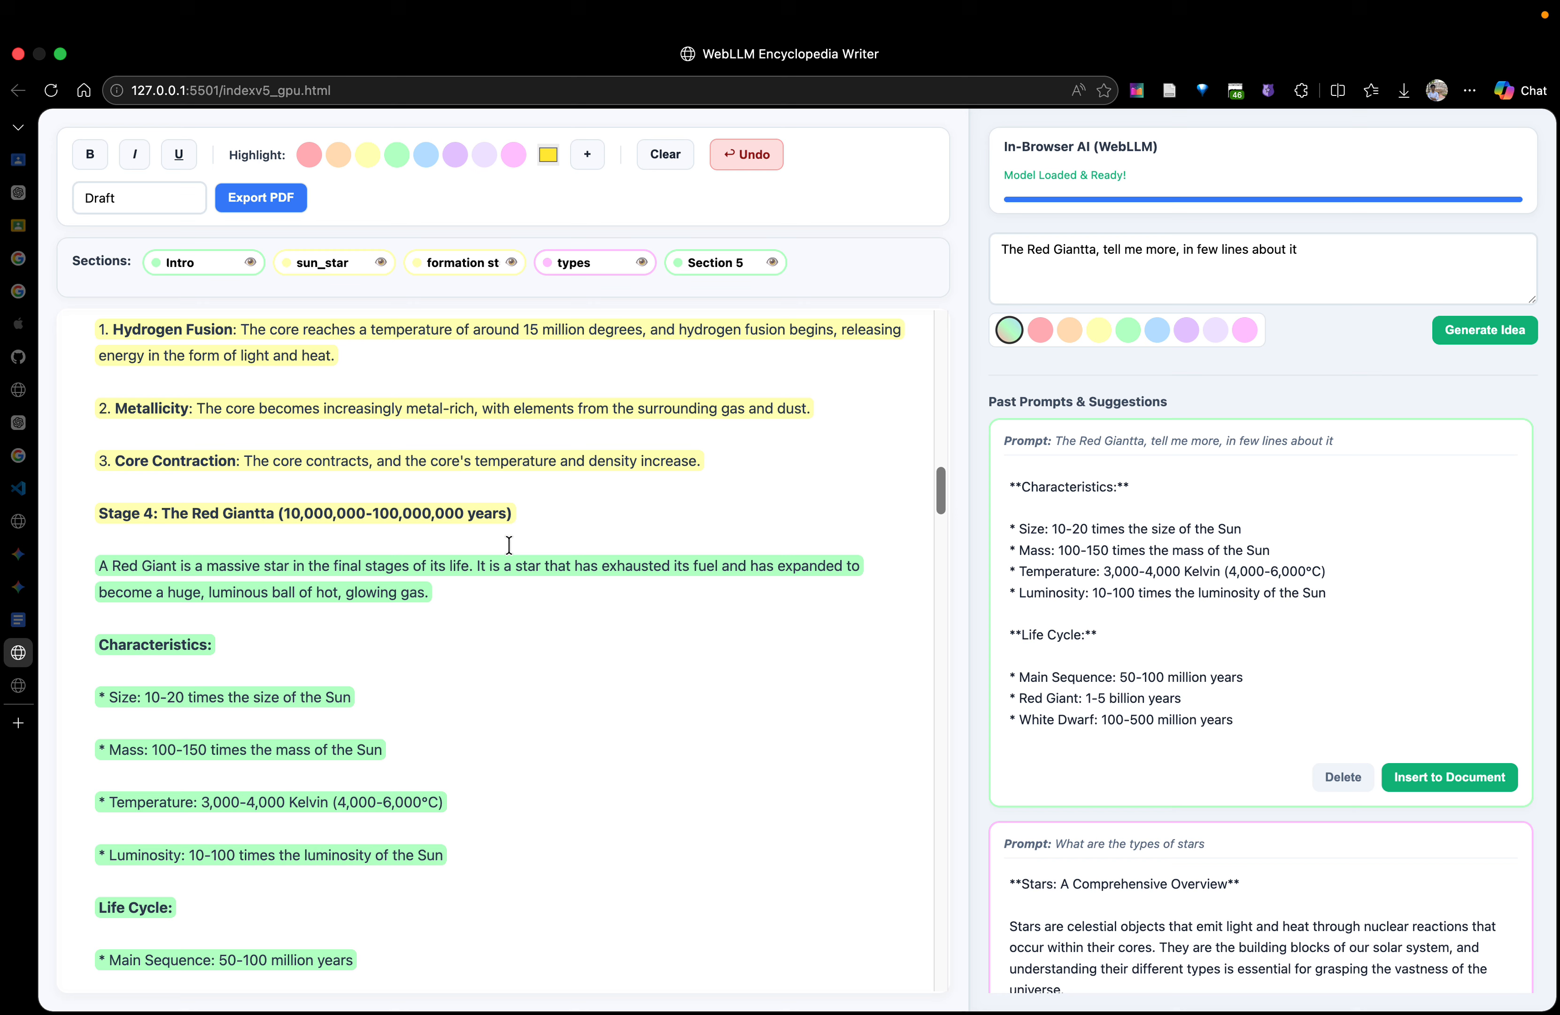
{"action": "scroll", "coordinate": [509, 545], "scroll_direction": "down", "scroll_amount": 2}
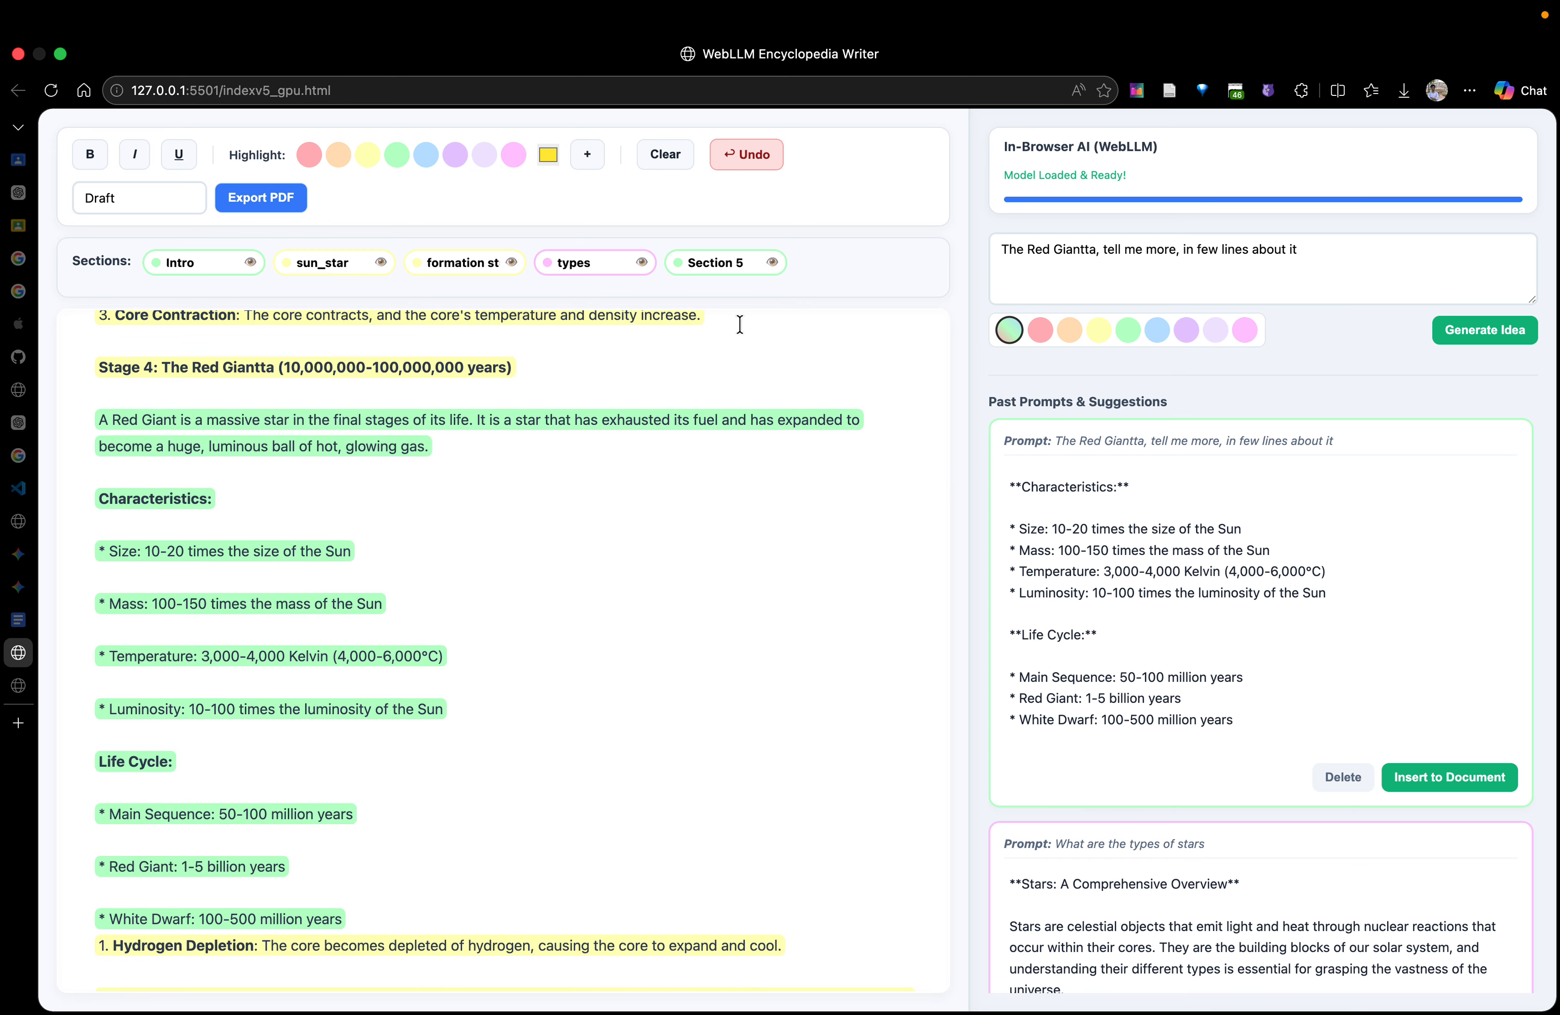
Rename the newly added Section 5 as "red giant"
{"action": "left_click_drag", "start_coordinate": [749, 261], "coordinate": [508, 262]}
{"action": "type", "text": "red giant"}
{"action": "scroll", "coordinate": [570, 518], "scroll_direction": "down", "scroll_amount": 5}
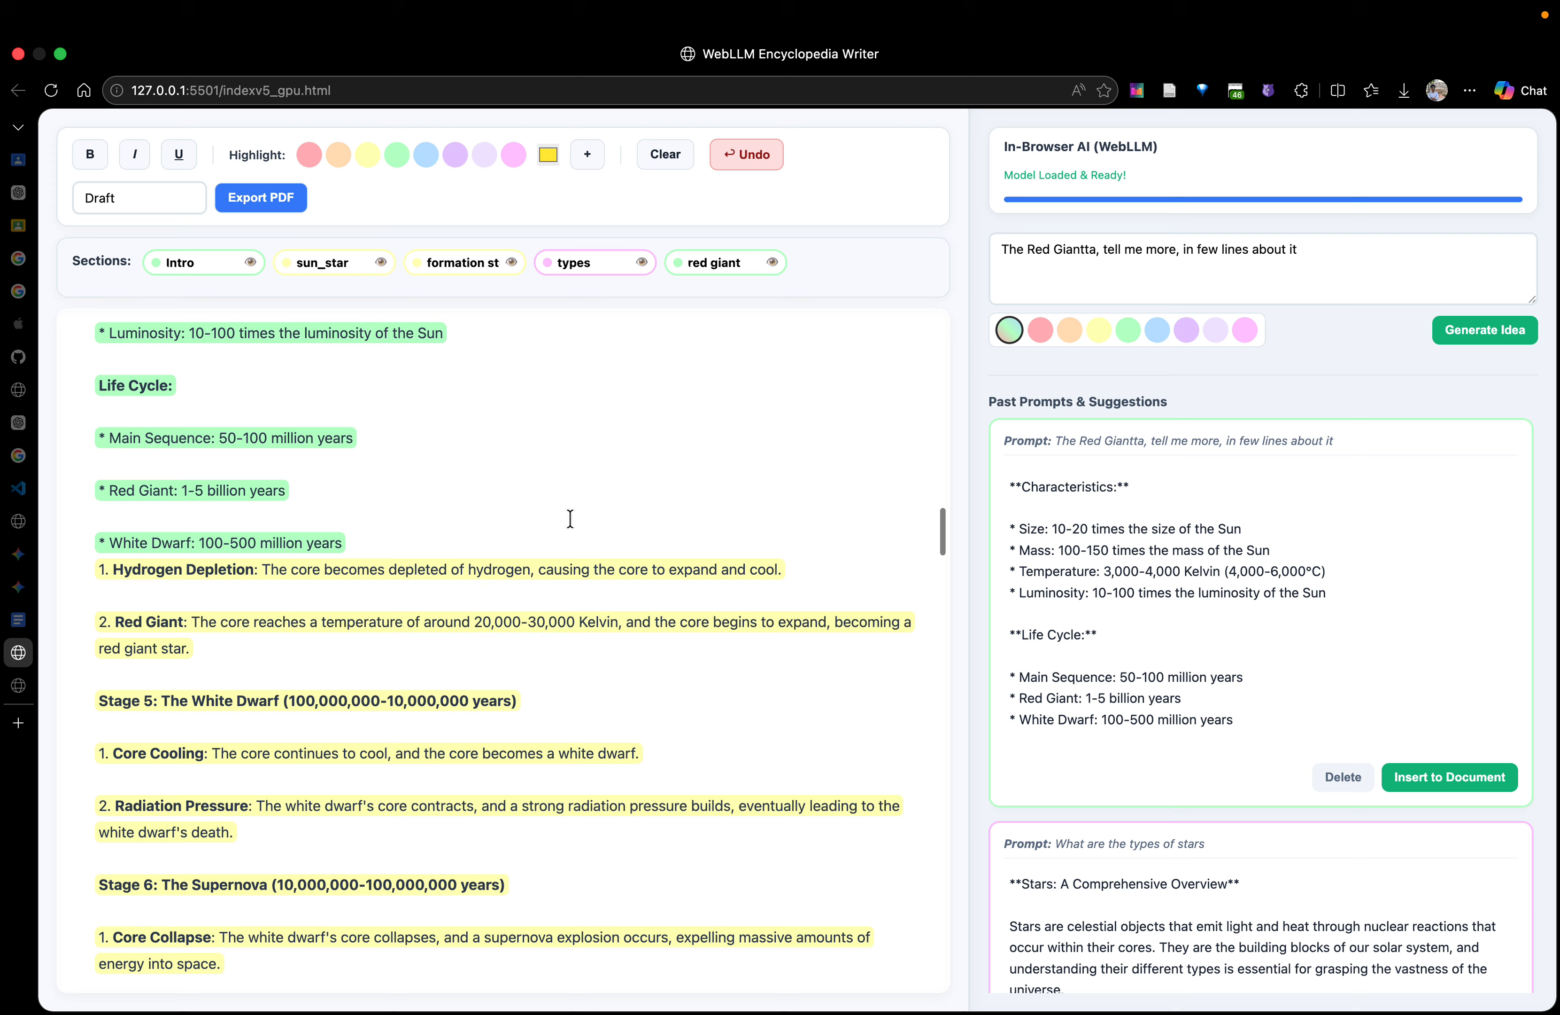
Add two empty lines at the very start of the document, above the solar system paragraph
{"action": "scroll", "coordinate": [570, 518], "scroll_direction": "up", "scroll_amount": 10}
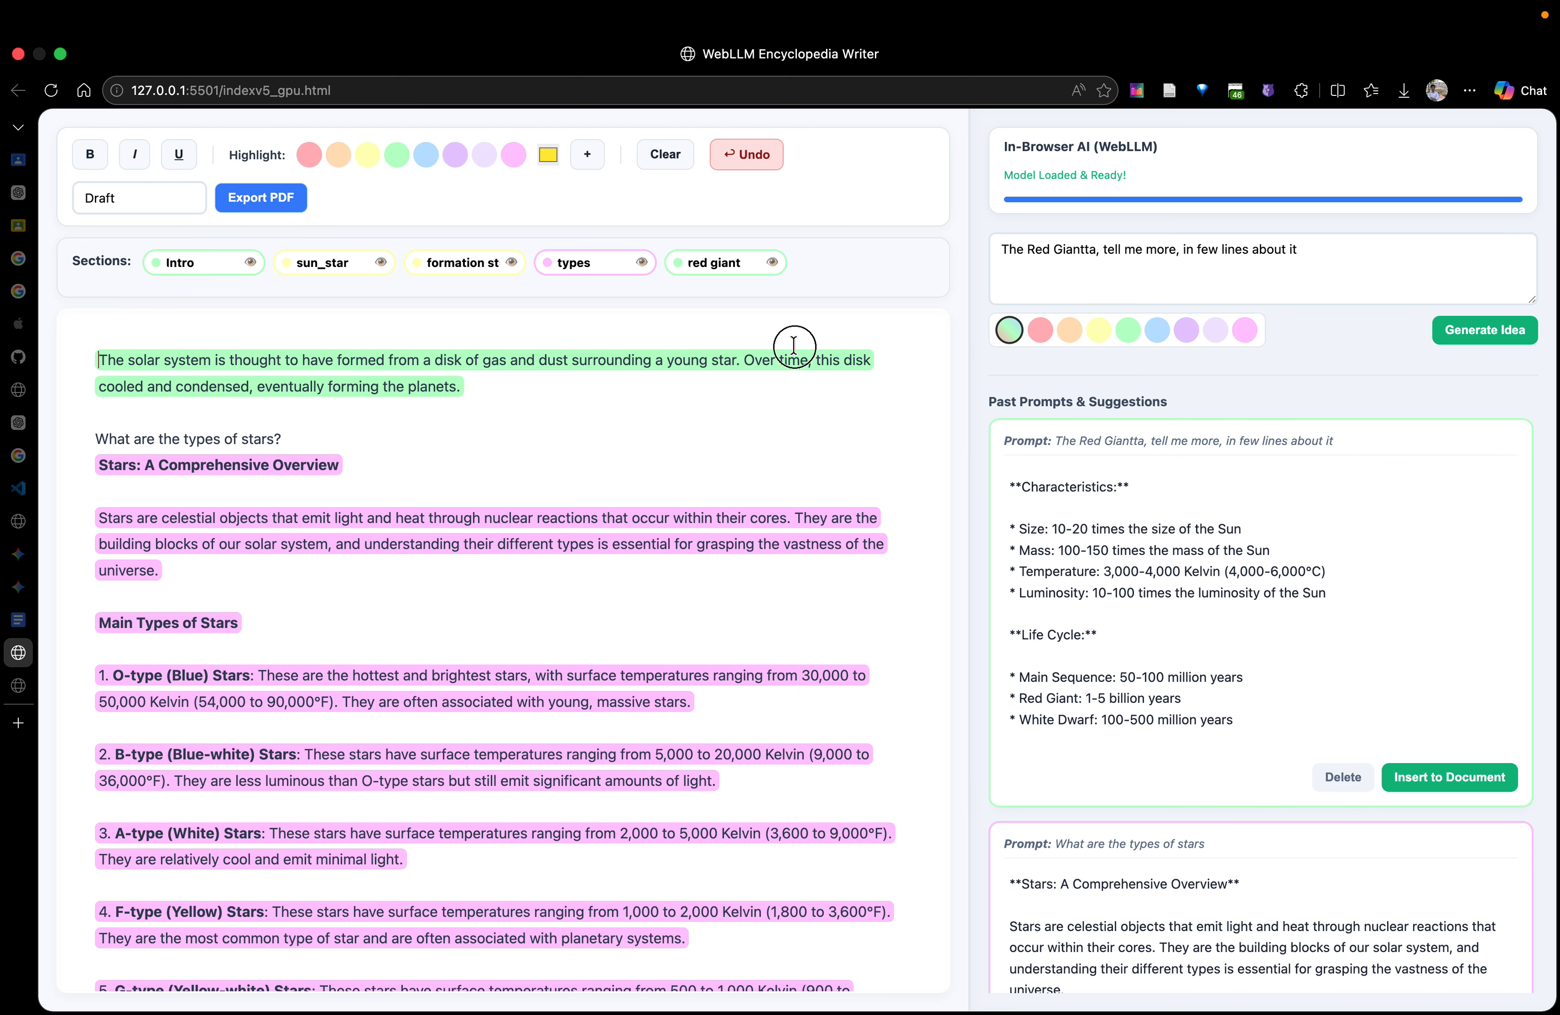
{"action": "left_click", "coordinate": [519, 419]}
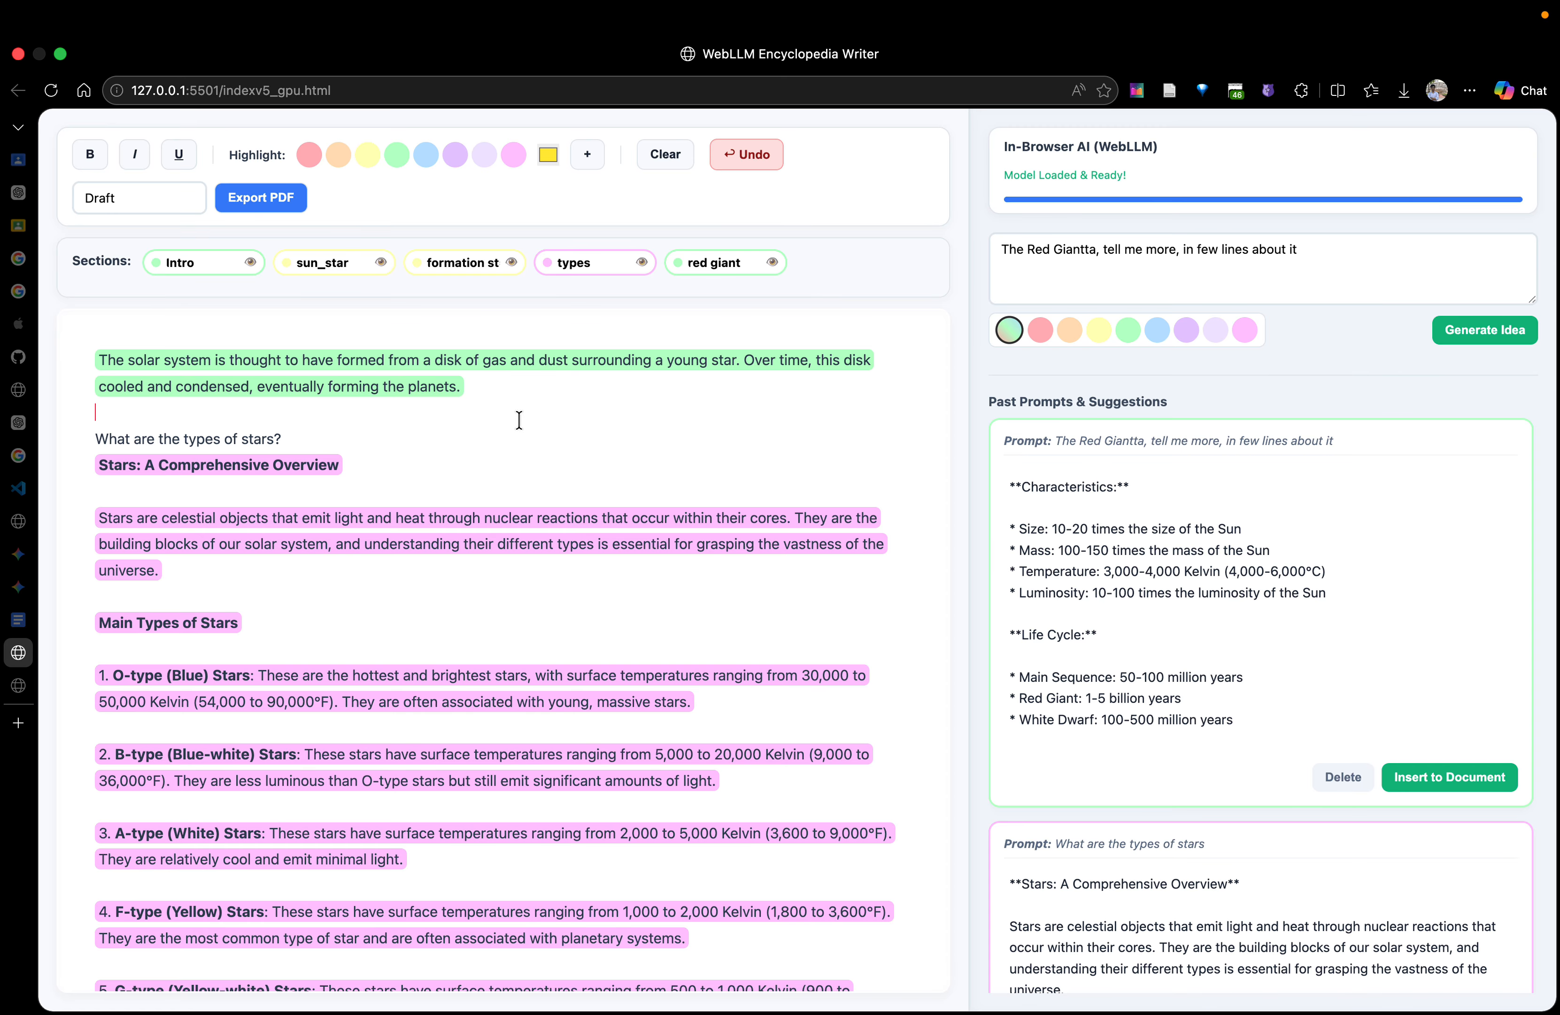
{"action": "left_click", "coordinate": [1340, 282]}
{"action": "left_click_drag", "start_coordinate": [1329, 249], "coordinate": [901, 245]}
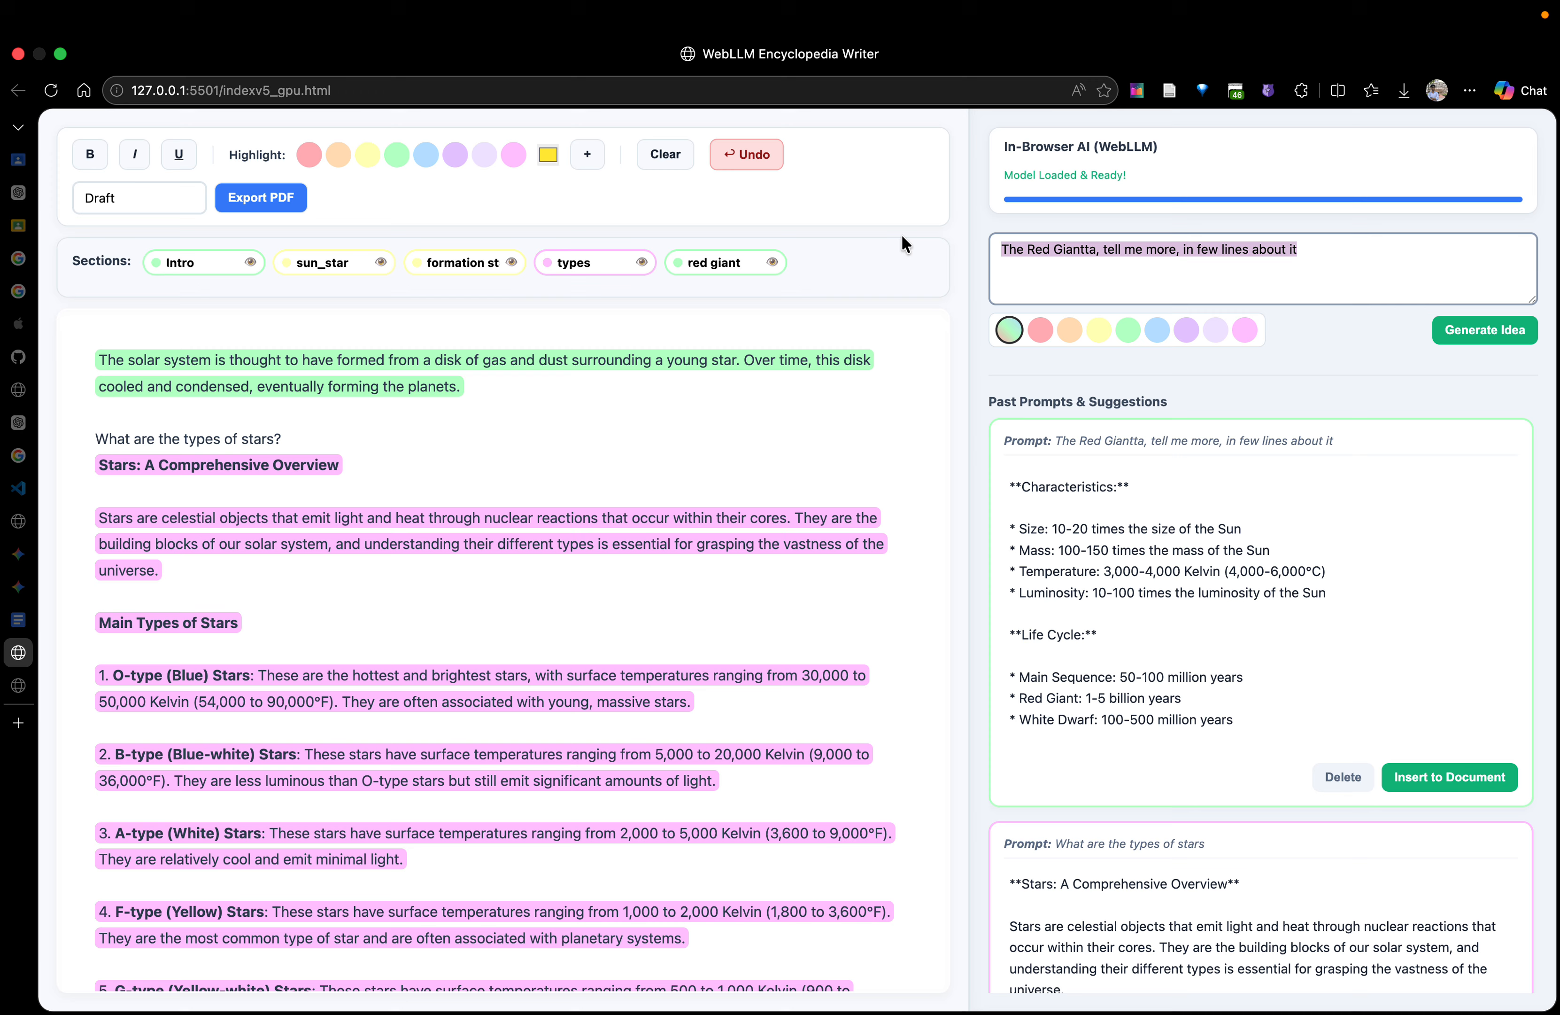
{"action": "left_click", "coordinate": [108, 352]}
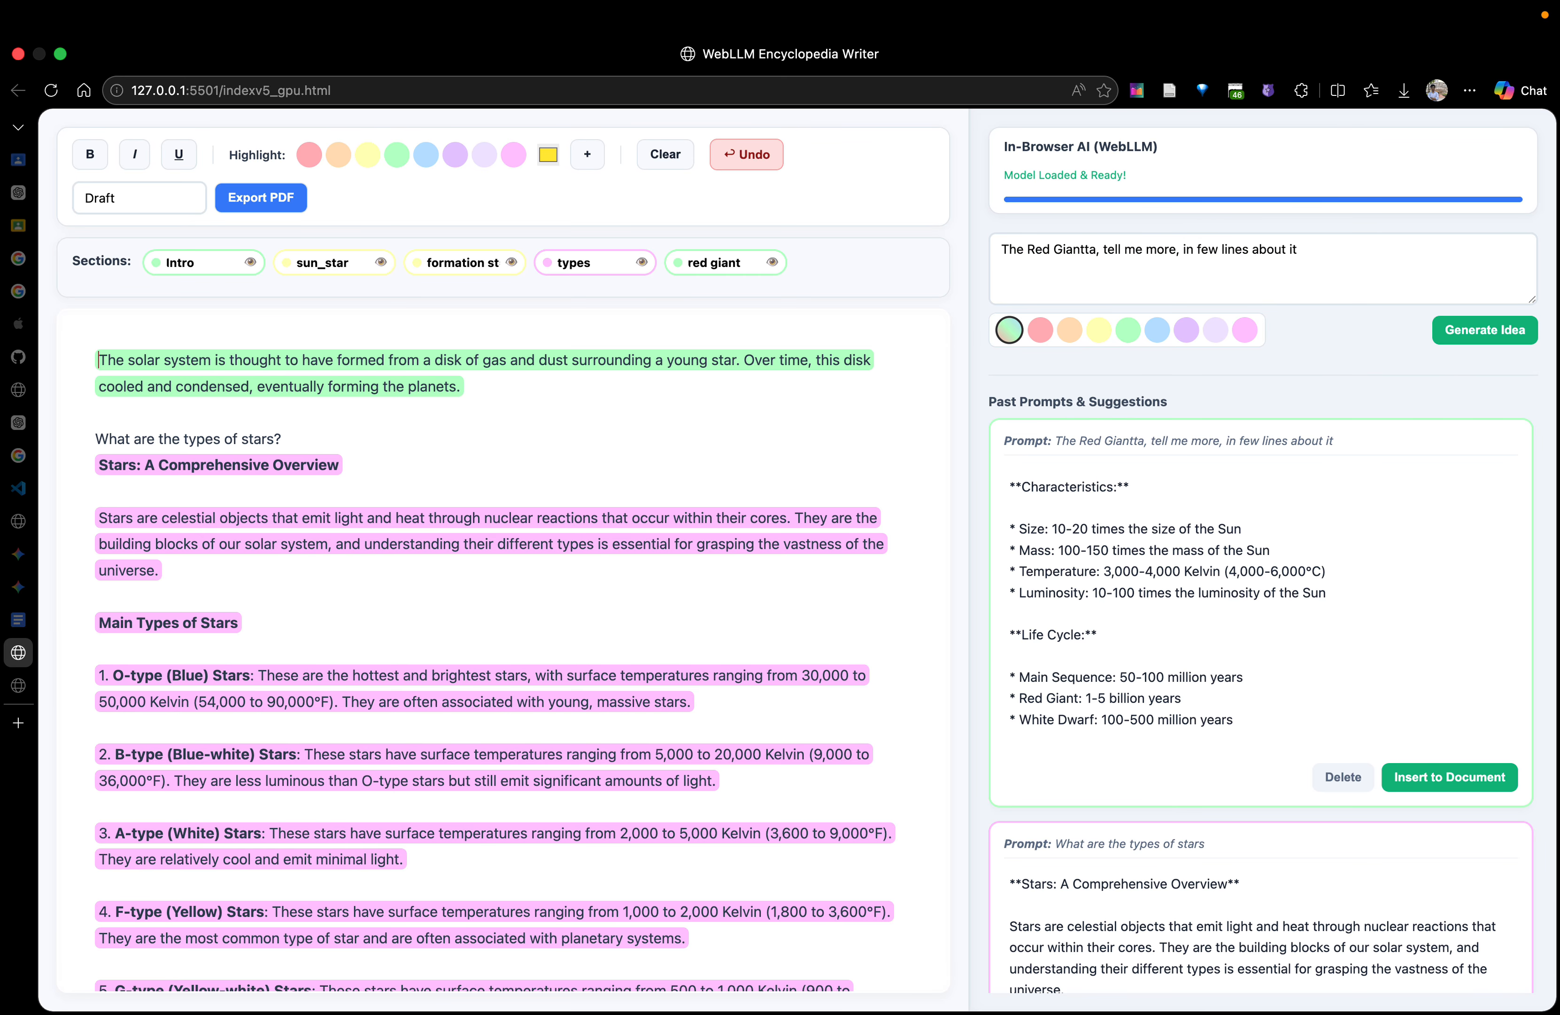
{"action": "key", "text": "Return"}
{"action": "key", "text": "Return"}
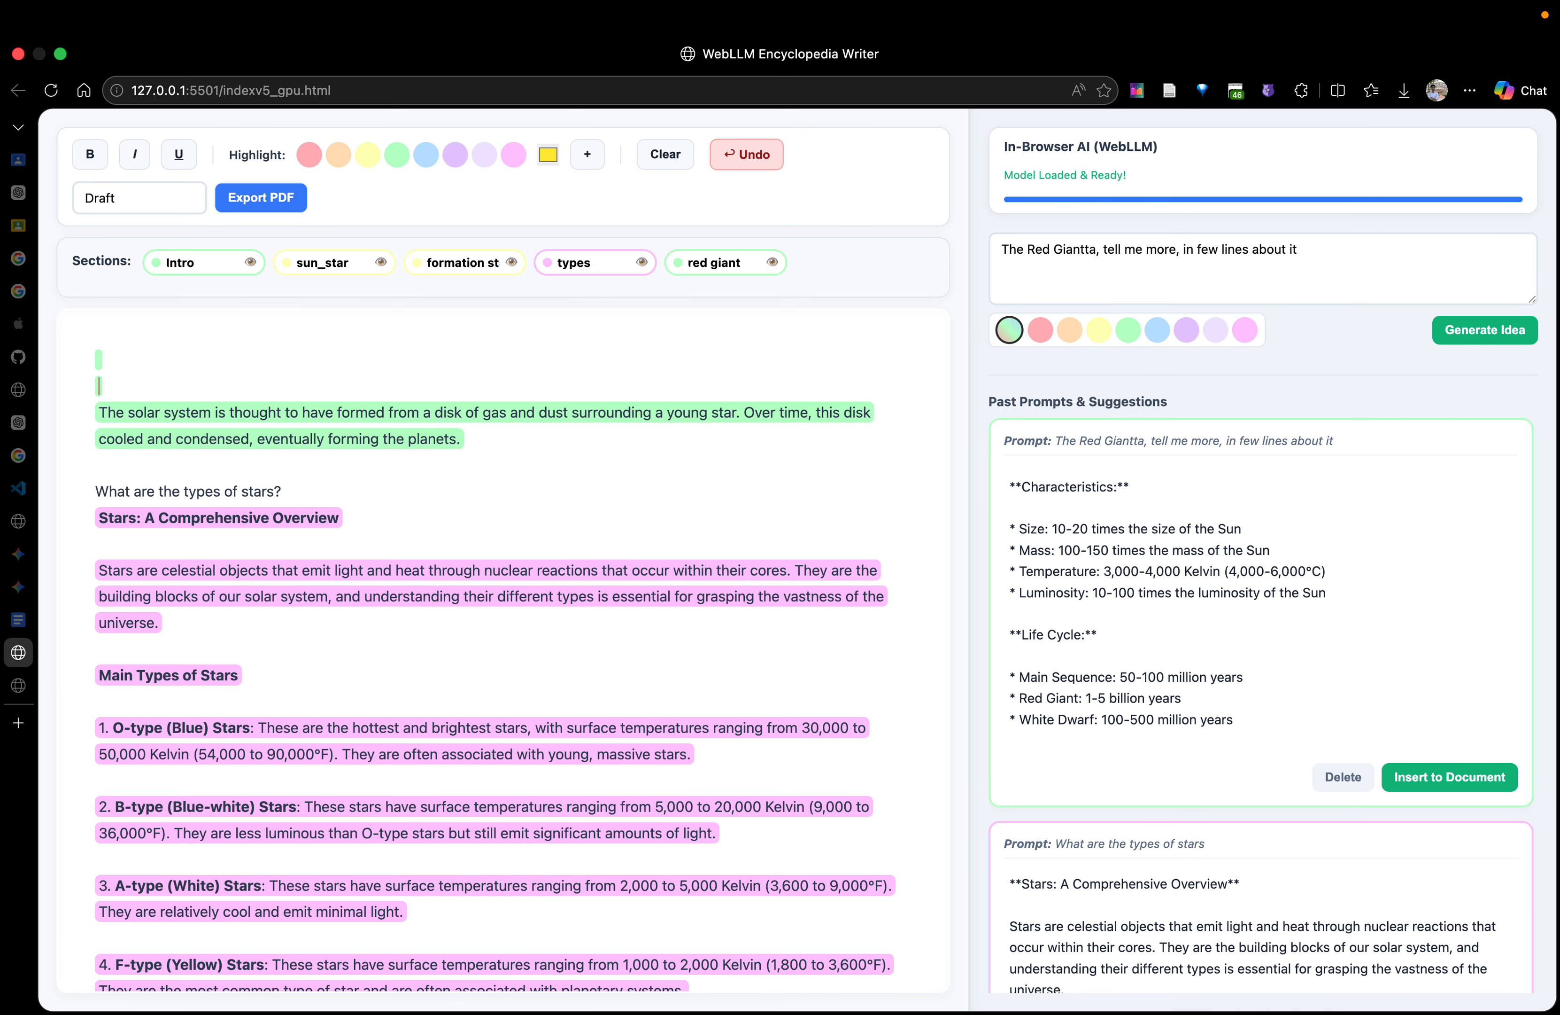
Replace the prompt with "write an introduction story that is emotional that conveys how the stars are linked with human"
{"action": "left_click_drag", "start_coordinate": [1300, 249], "coordinate": [646, 212]}
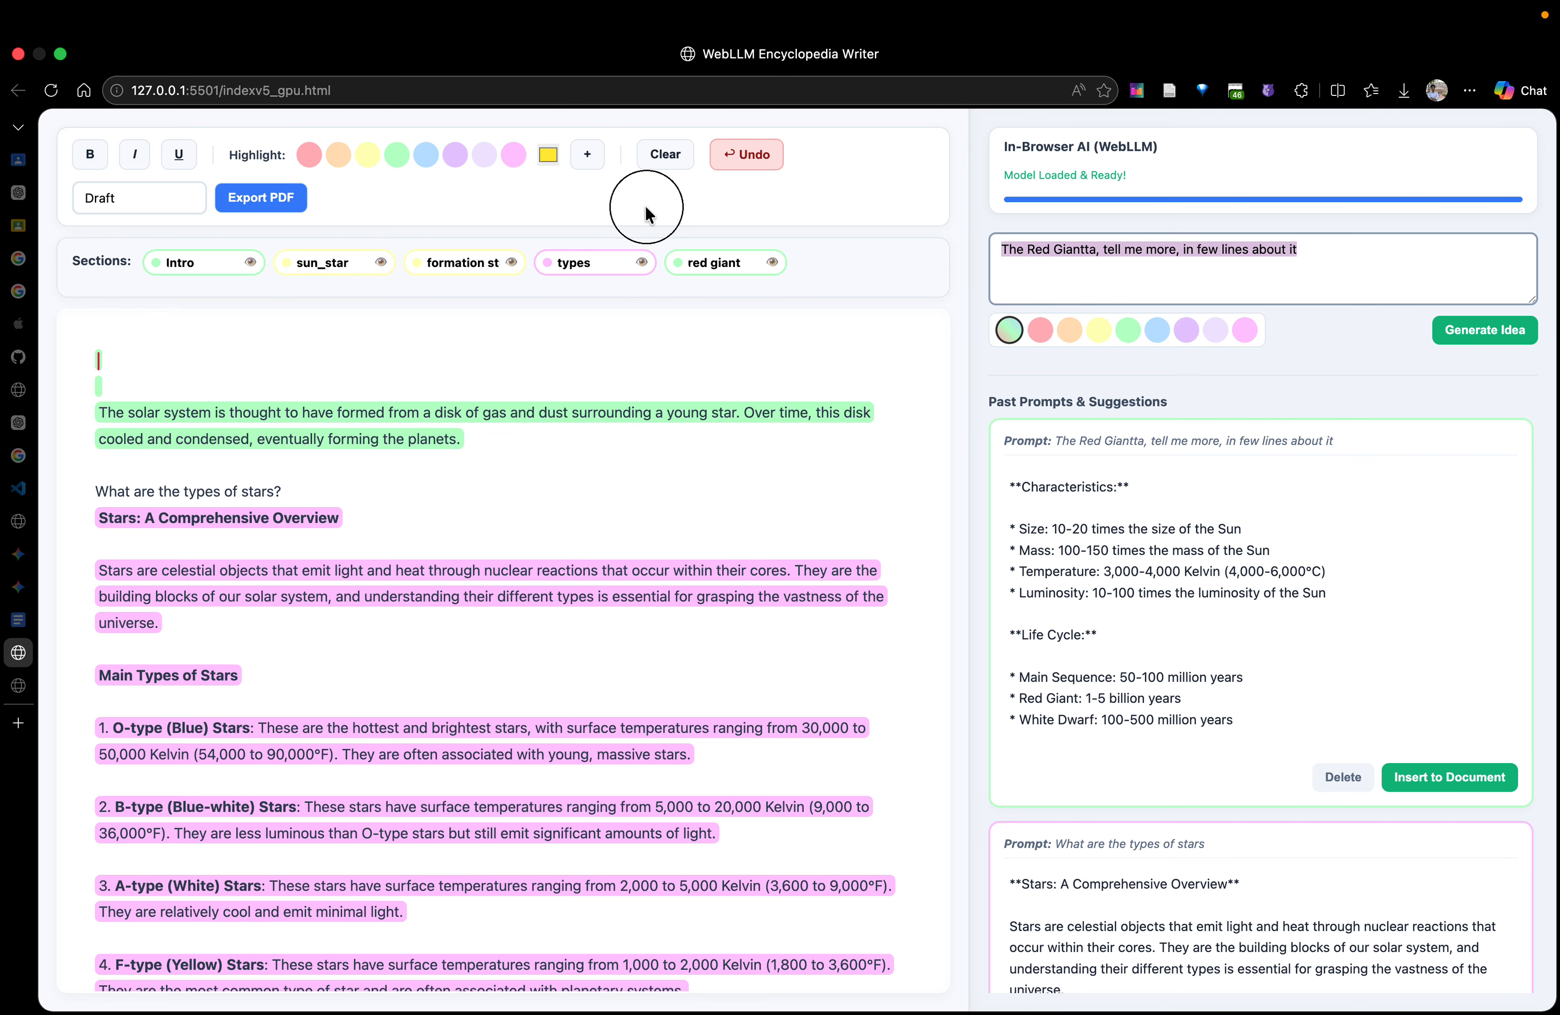
{"action": "type", "text": "write an"}
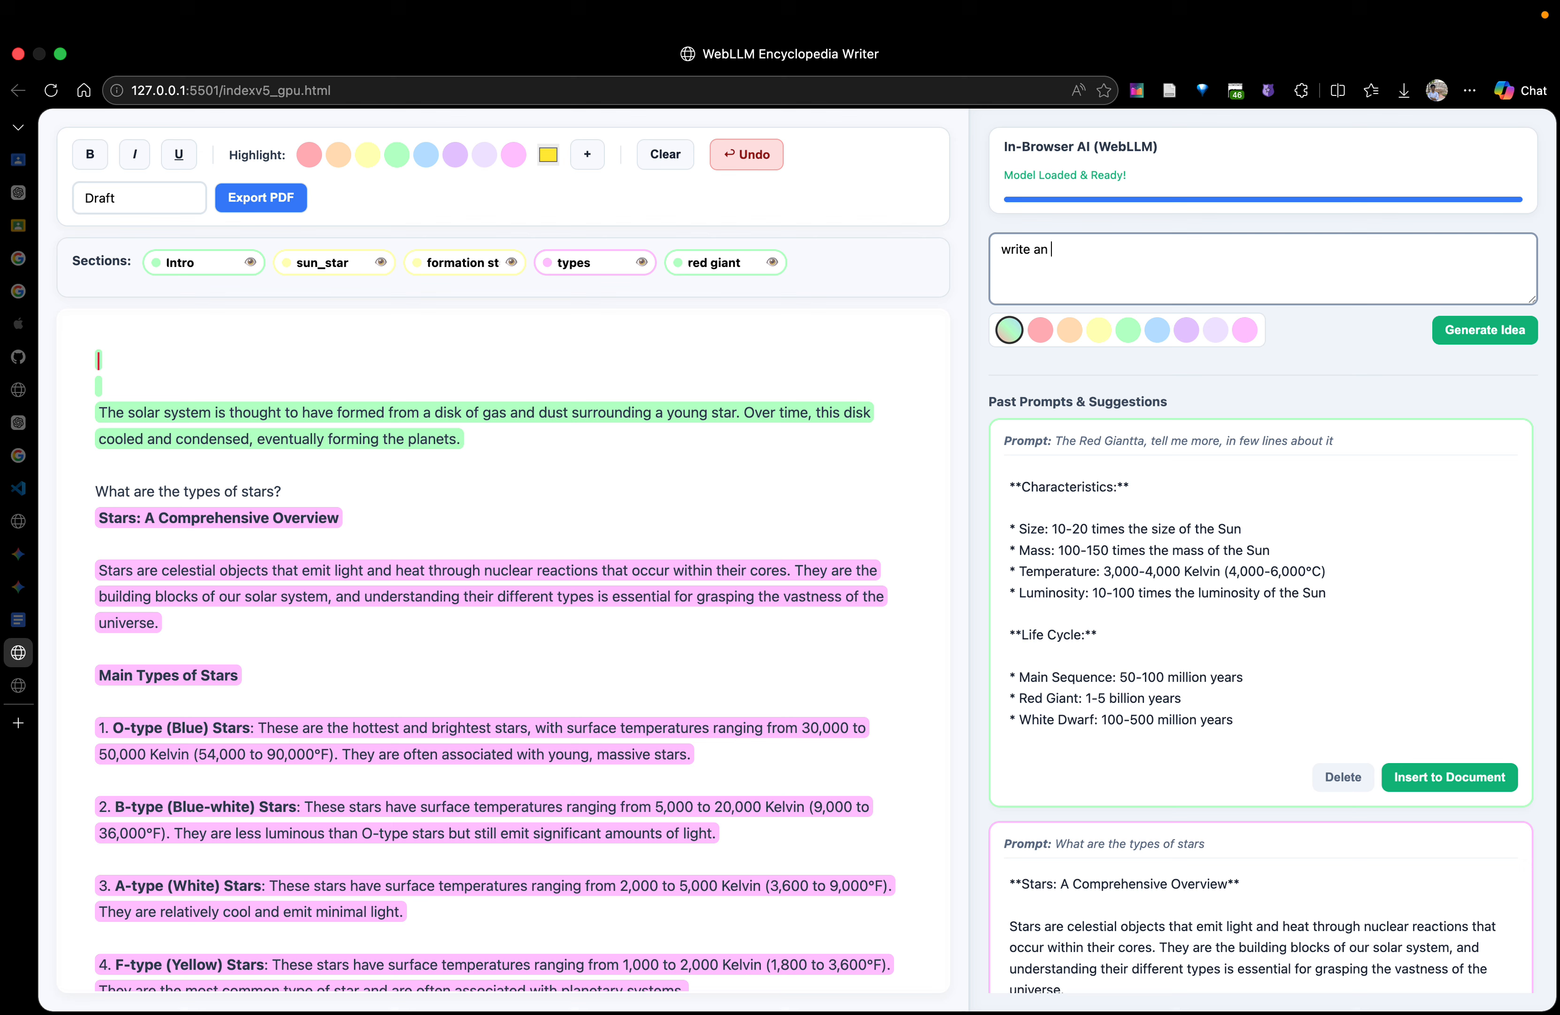
{"action": "type", "text": " introduction story that is emotional that conv"}
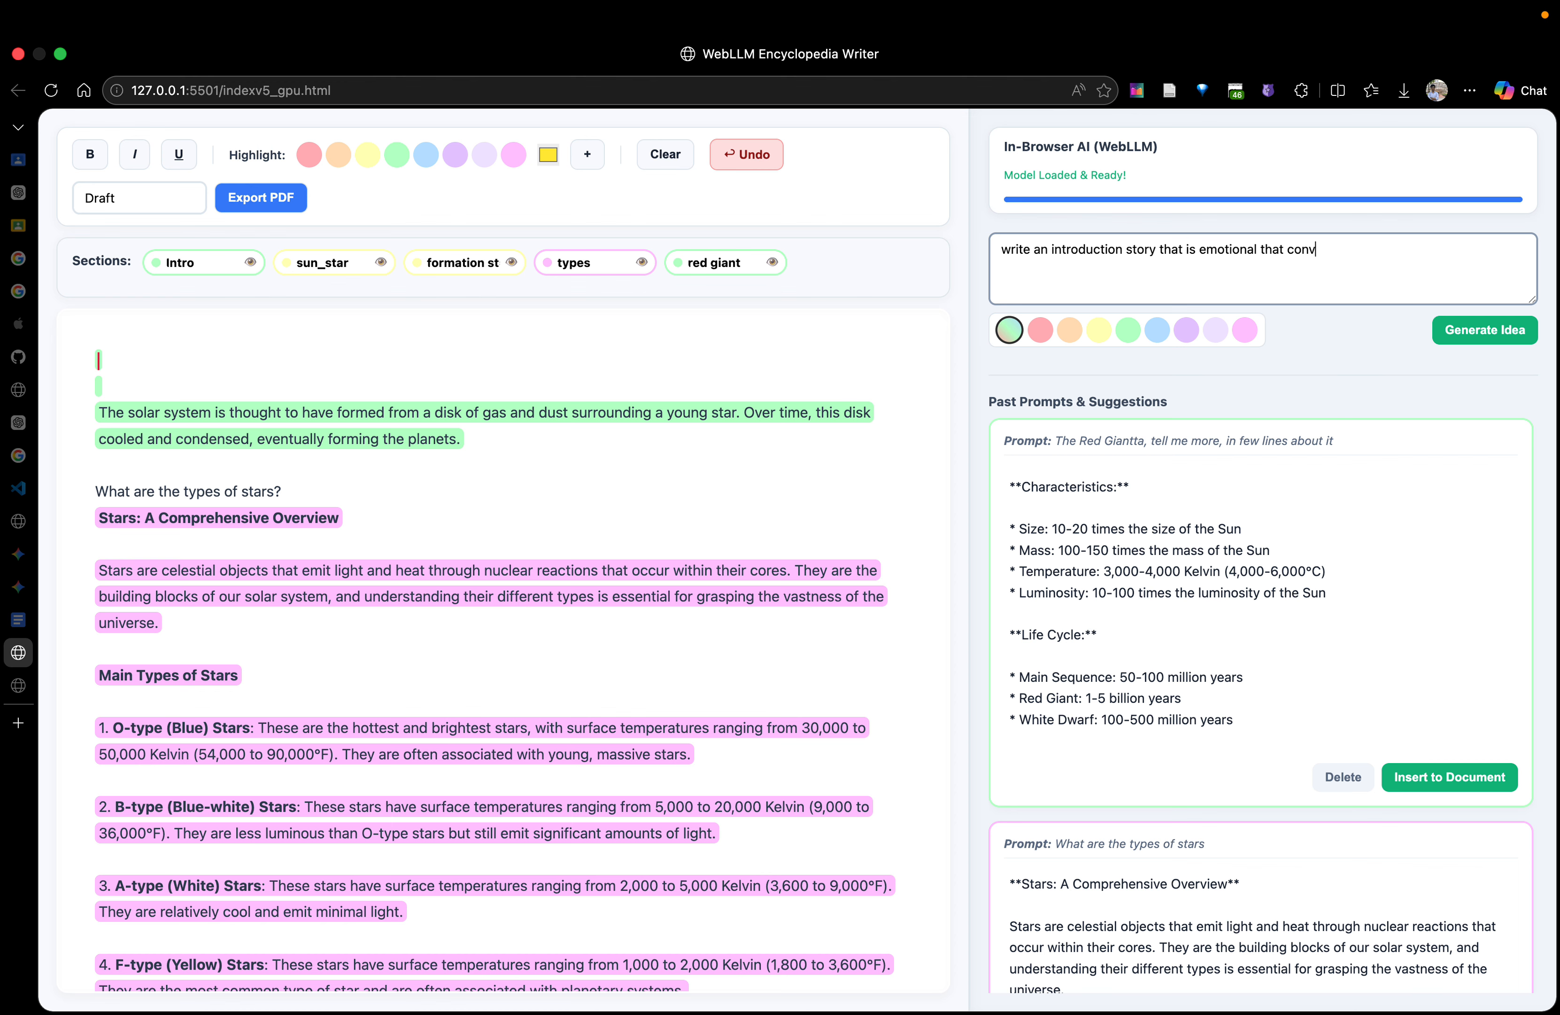
{"action": "type", "text": "eys how the stars are linked with human "}
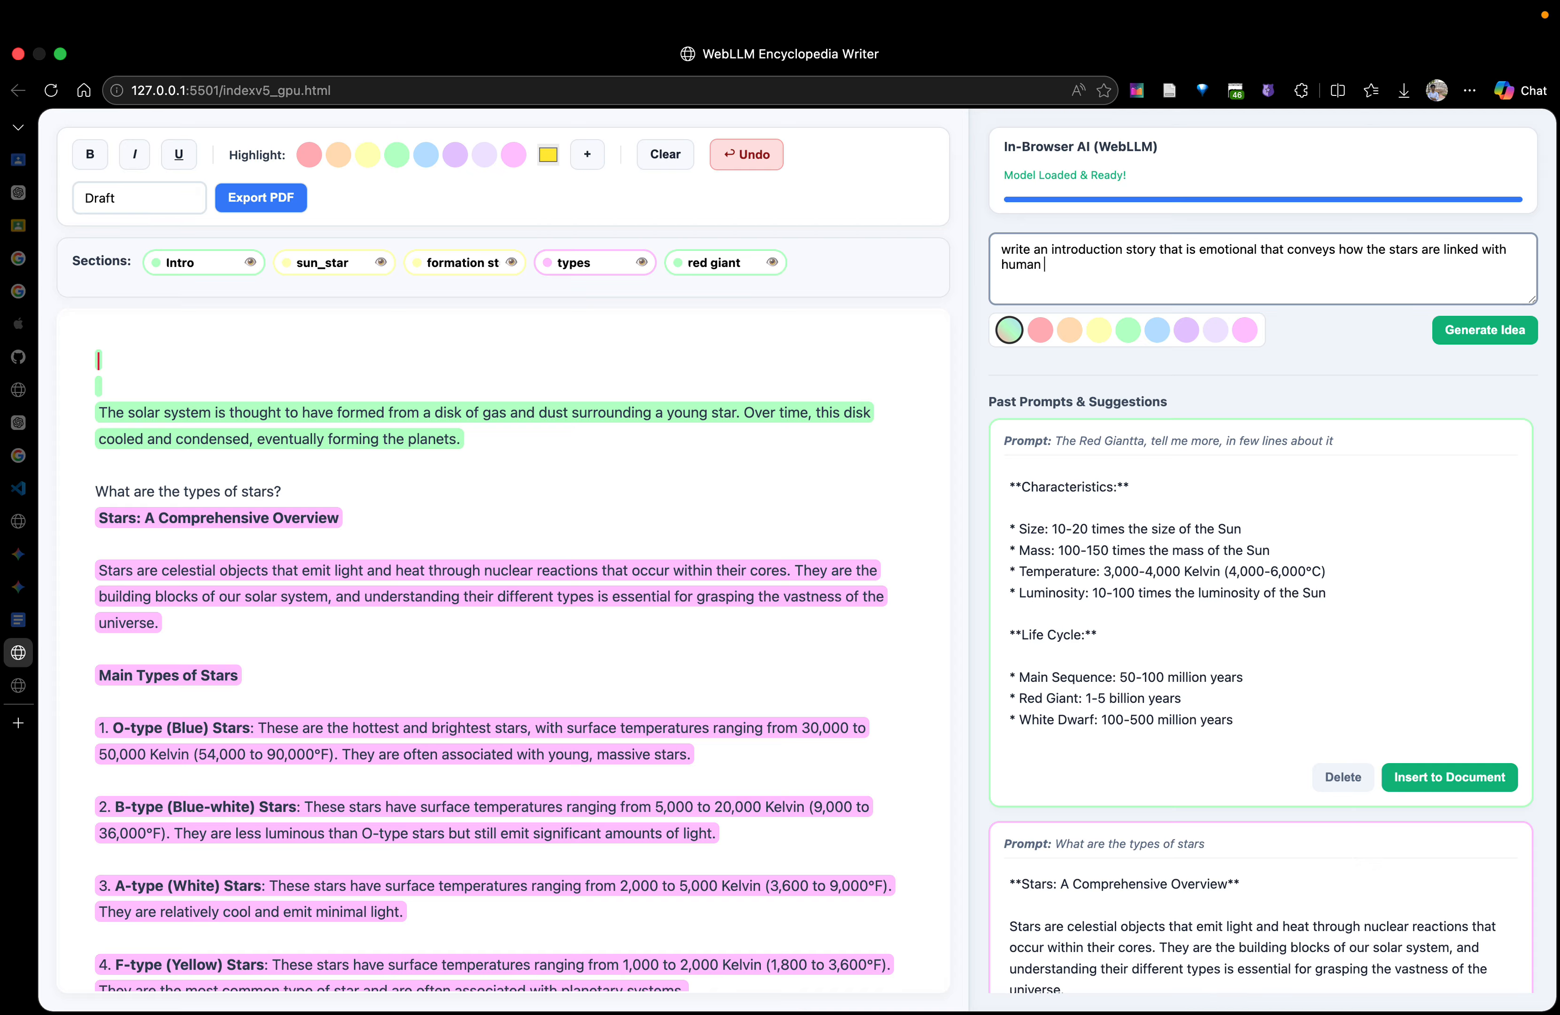
{"action": "type", "text": "sn"}
{"action": "type", "text": "nd the"}
{"action": "type", "text": "ir future, then s"}
{"action": "type", "text": "tart te"}
{"action": "type", "text": "llin gab"}
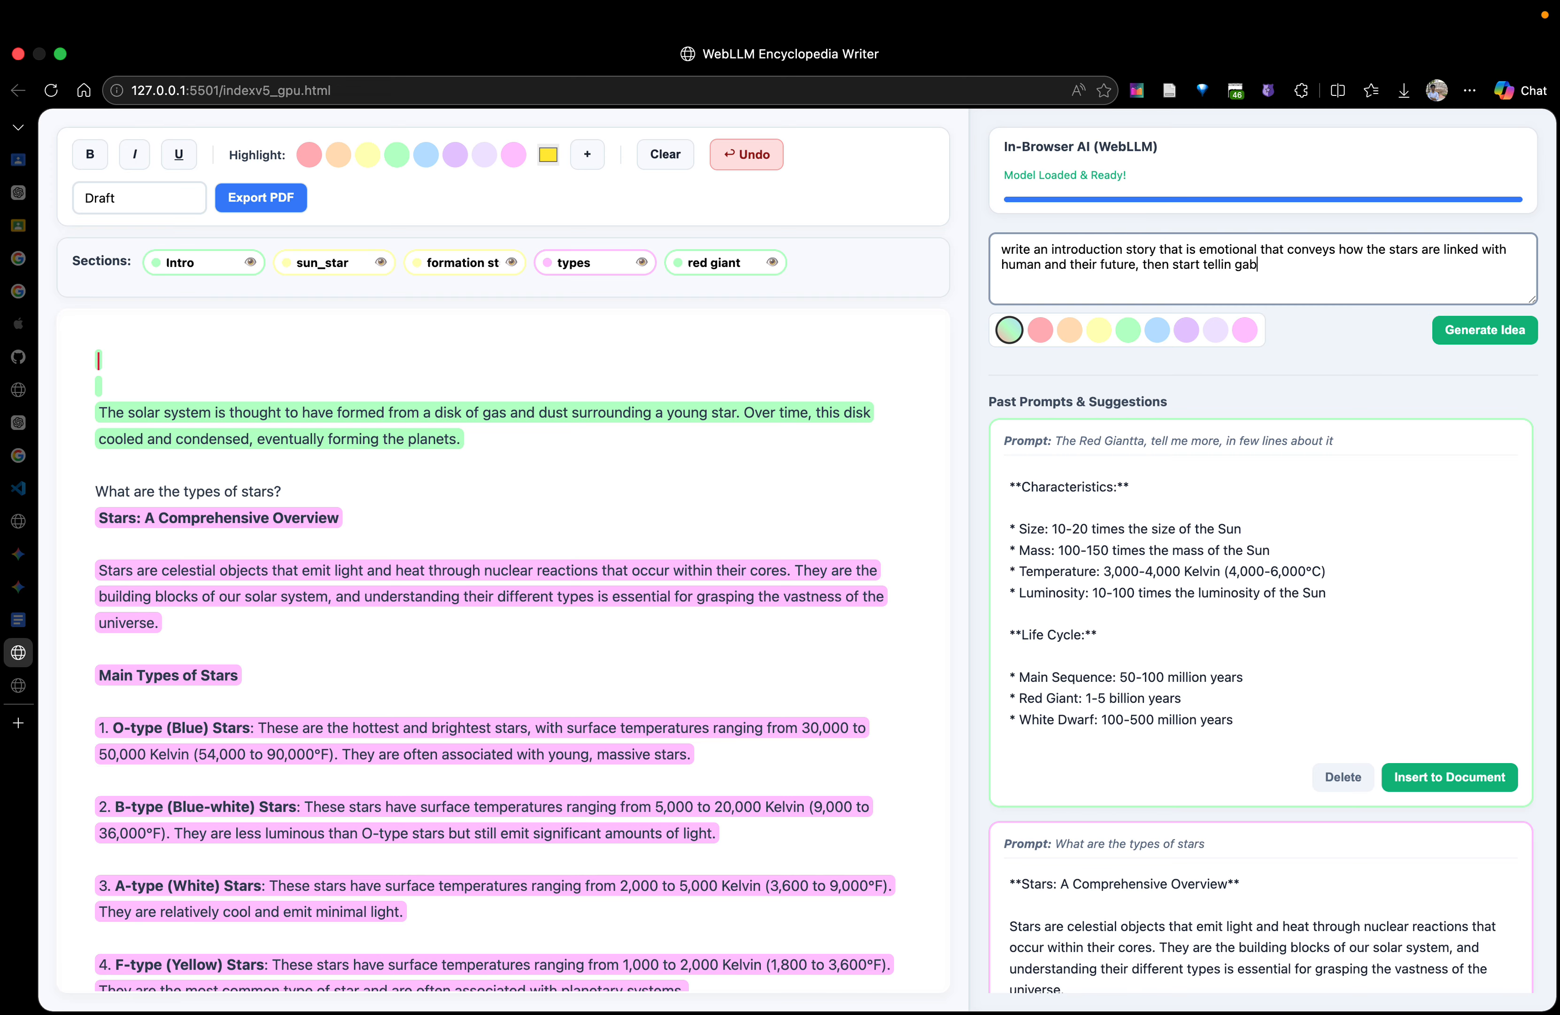
{"action": "type", "text": "og about the stars - keep it short,"}
Extend the prompt with "and their future, then start telling about the stars - keep it short," and generate the idea
{"action": "left_click", "coordinate": [1489, 329]}
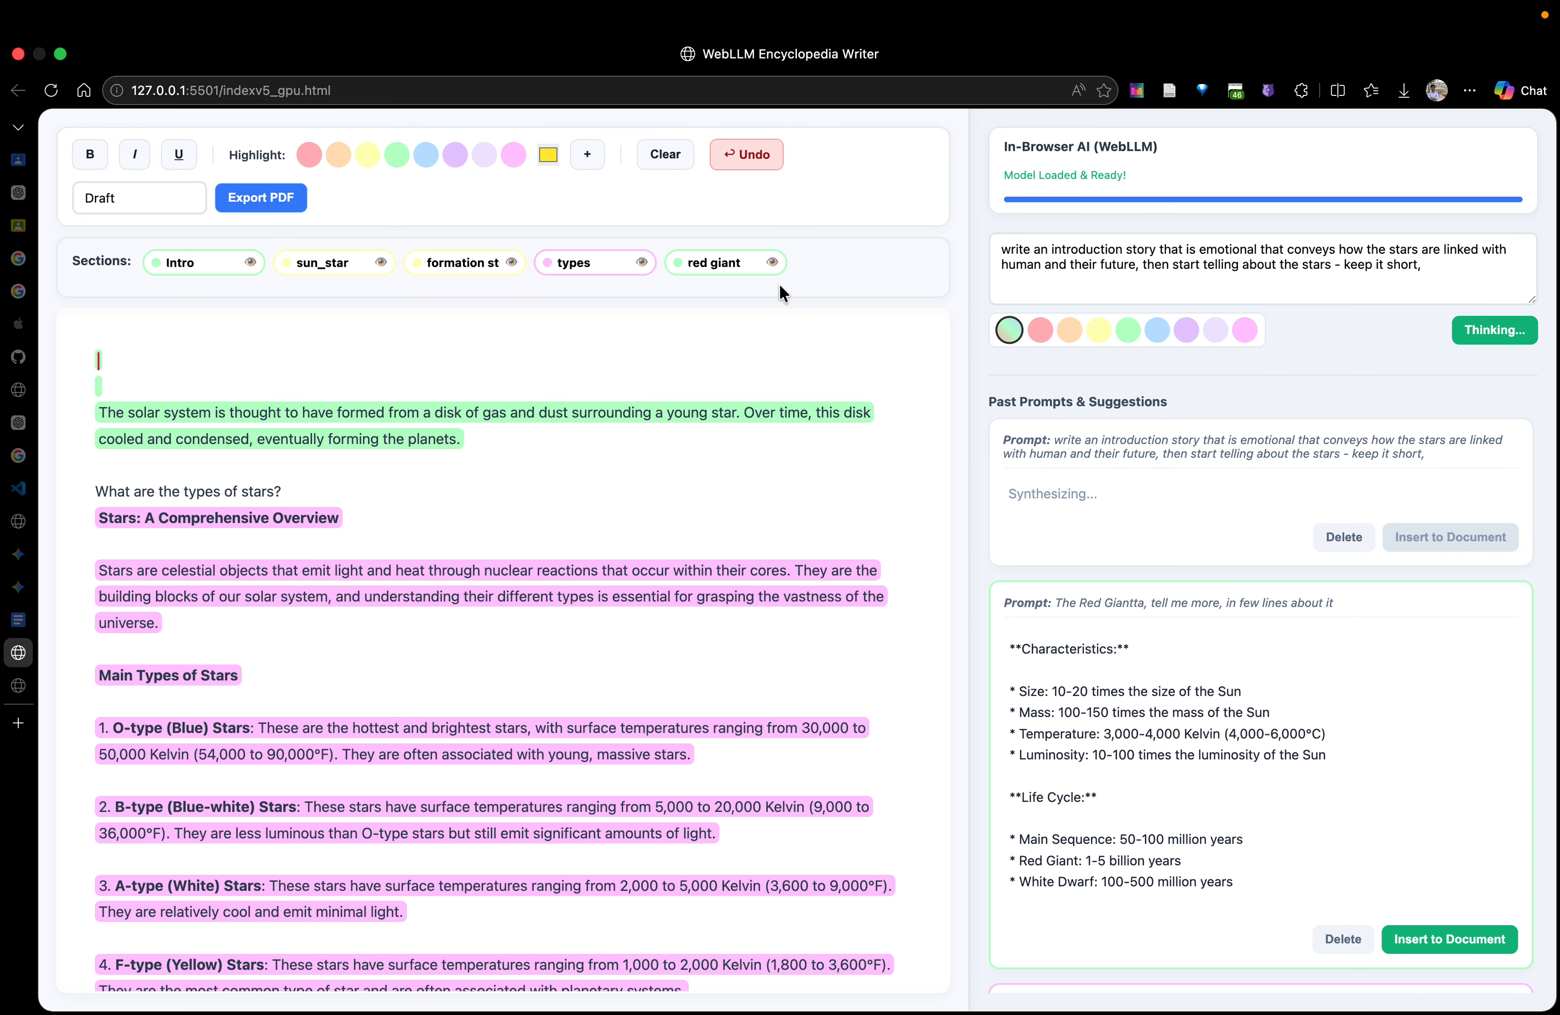
{"action": "scroll", "coordinate": [619, 543], "scroll_direction": "down", "scroll_amount": 20}
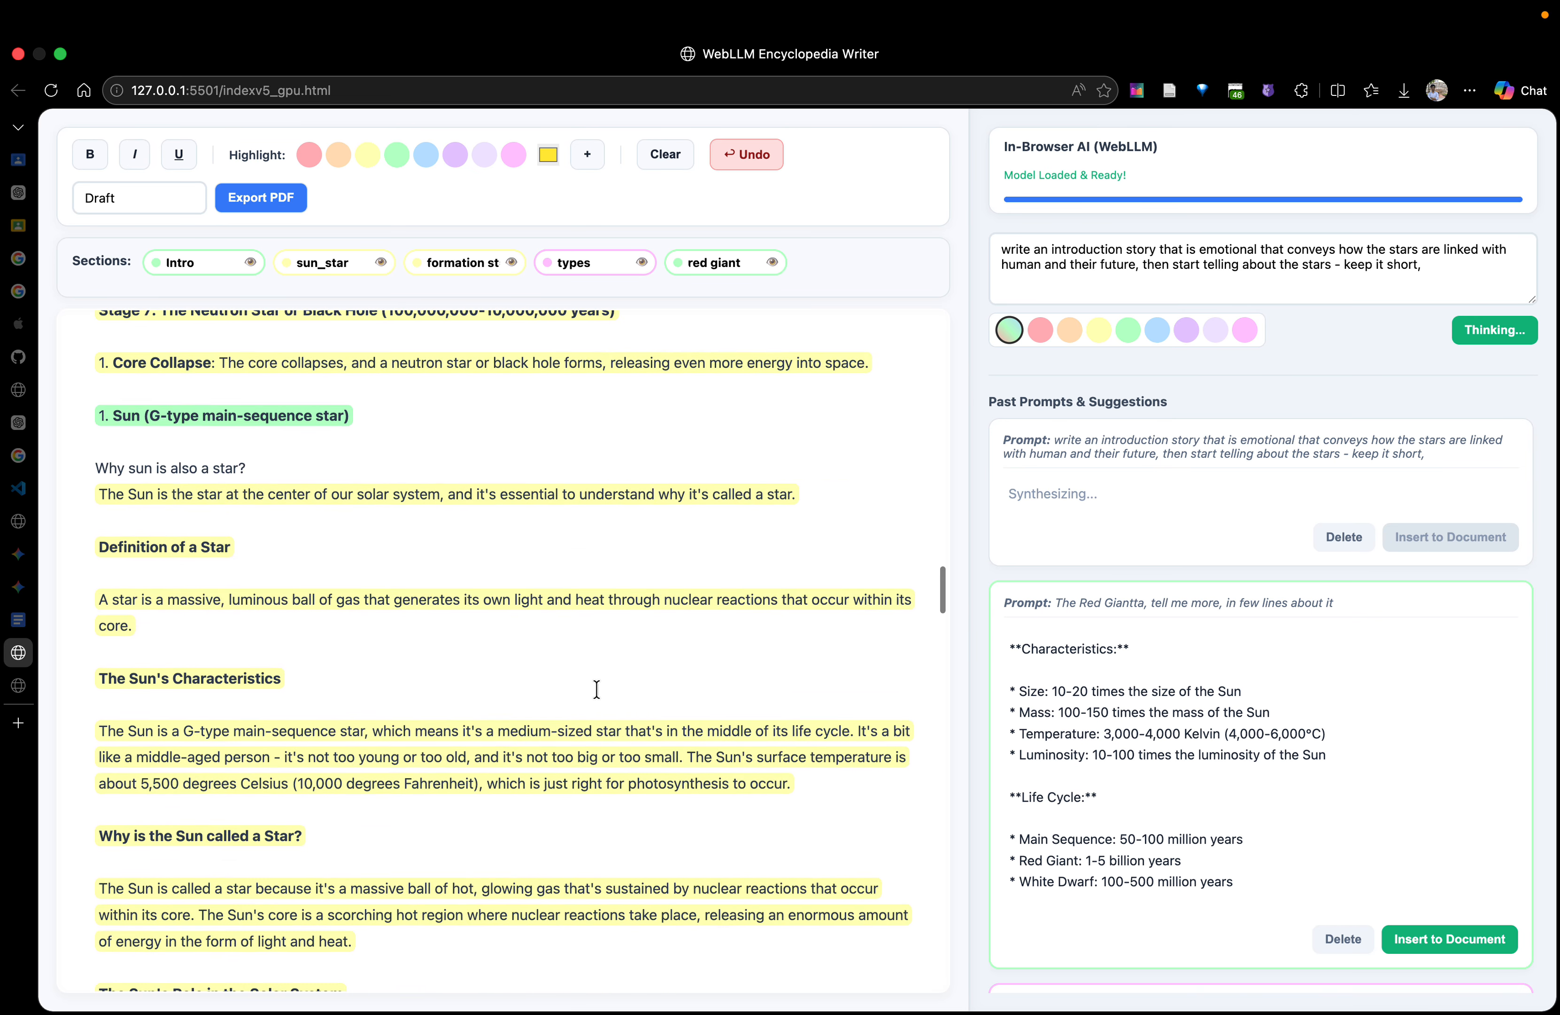
Replace "introduction" with "conclusion" in the AI prompt
{"action": "scroll", "coordinate": [596, 689], "scroll_direction": "up", "scroll_amount": 20}
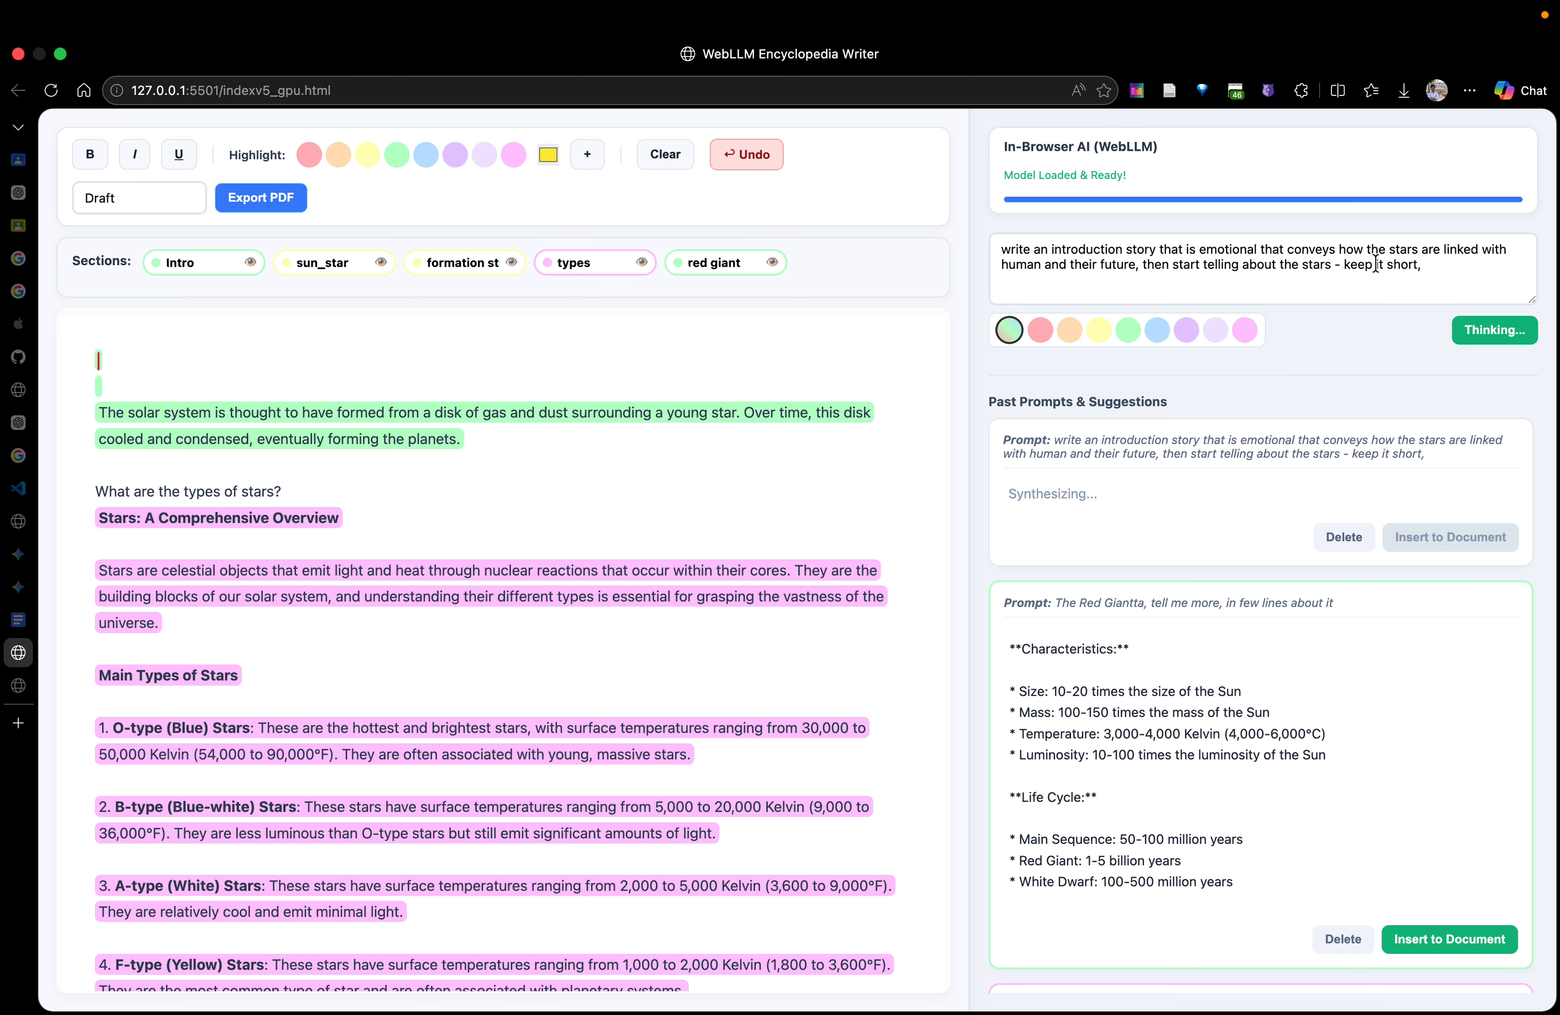
{"action": "double_click", "coordinate": [1090, 249]}
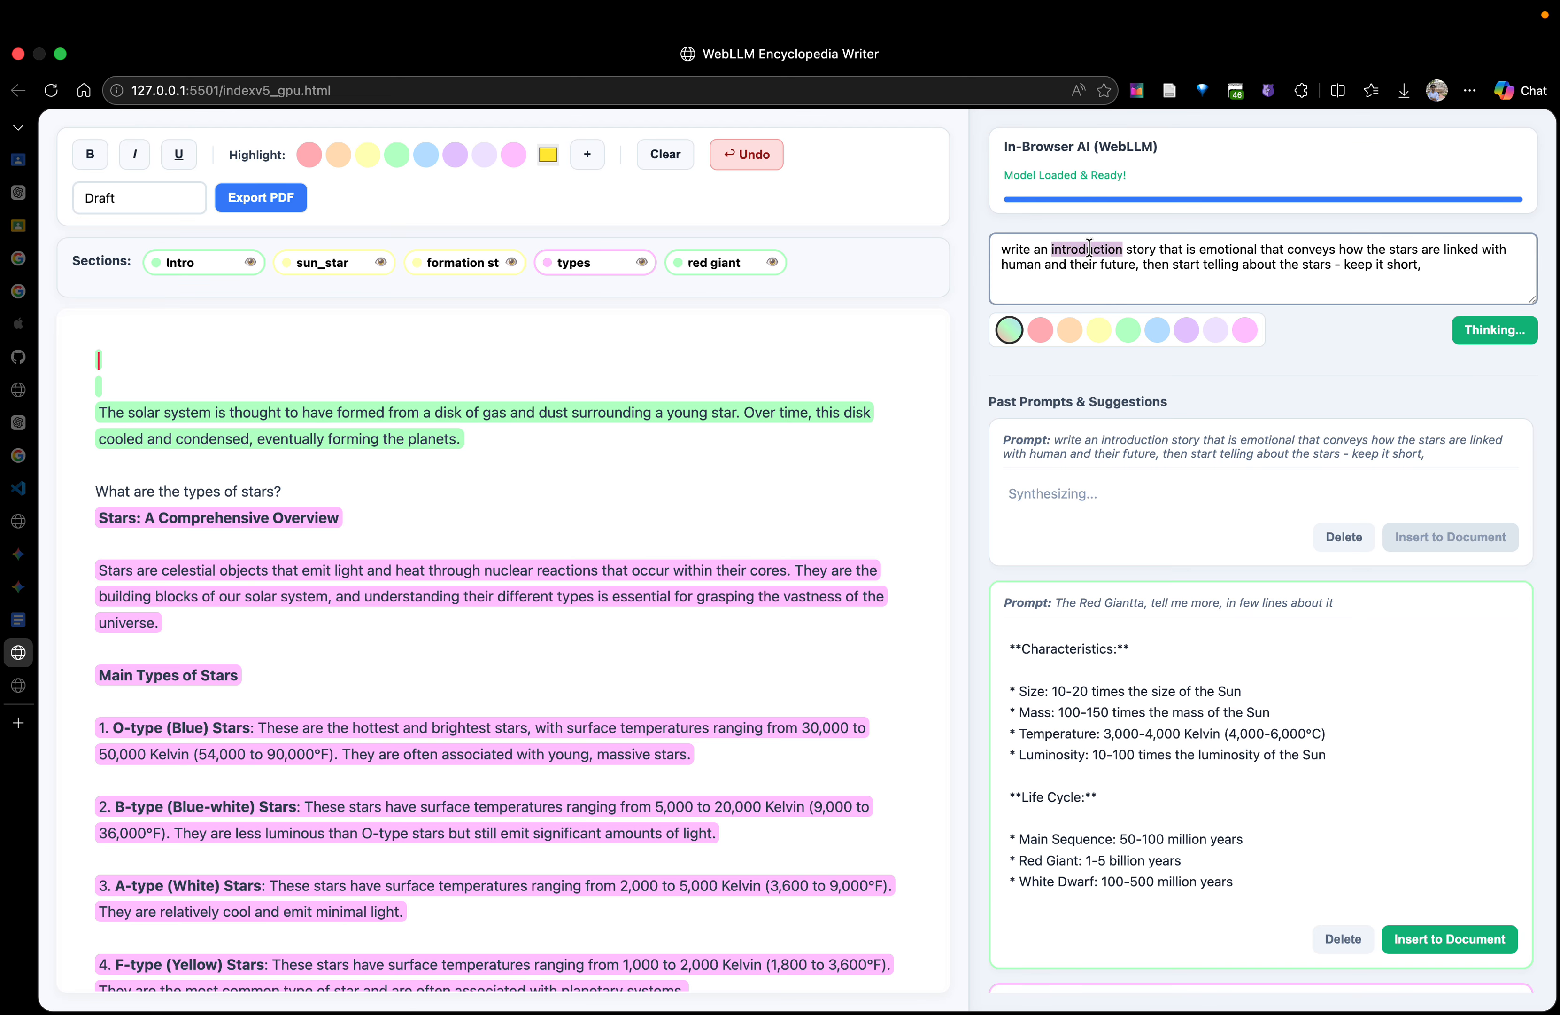
{"action": "type", "text": "convlu"}
{"action": "key", "text": "BackSpace"}
{"action": "key", "text": "BackSpace"}
{"action": "key", "text": "BackSpace"}
{"action": "type", "text": "clusion"}
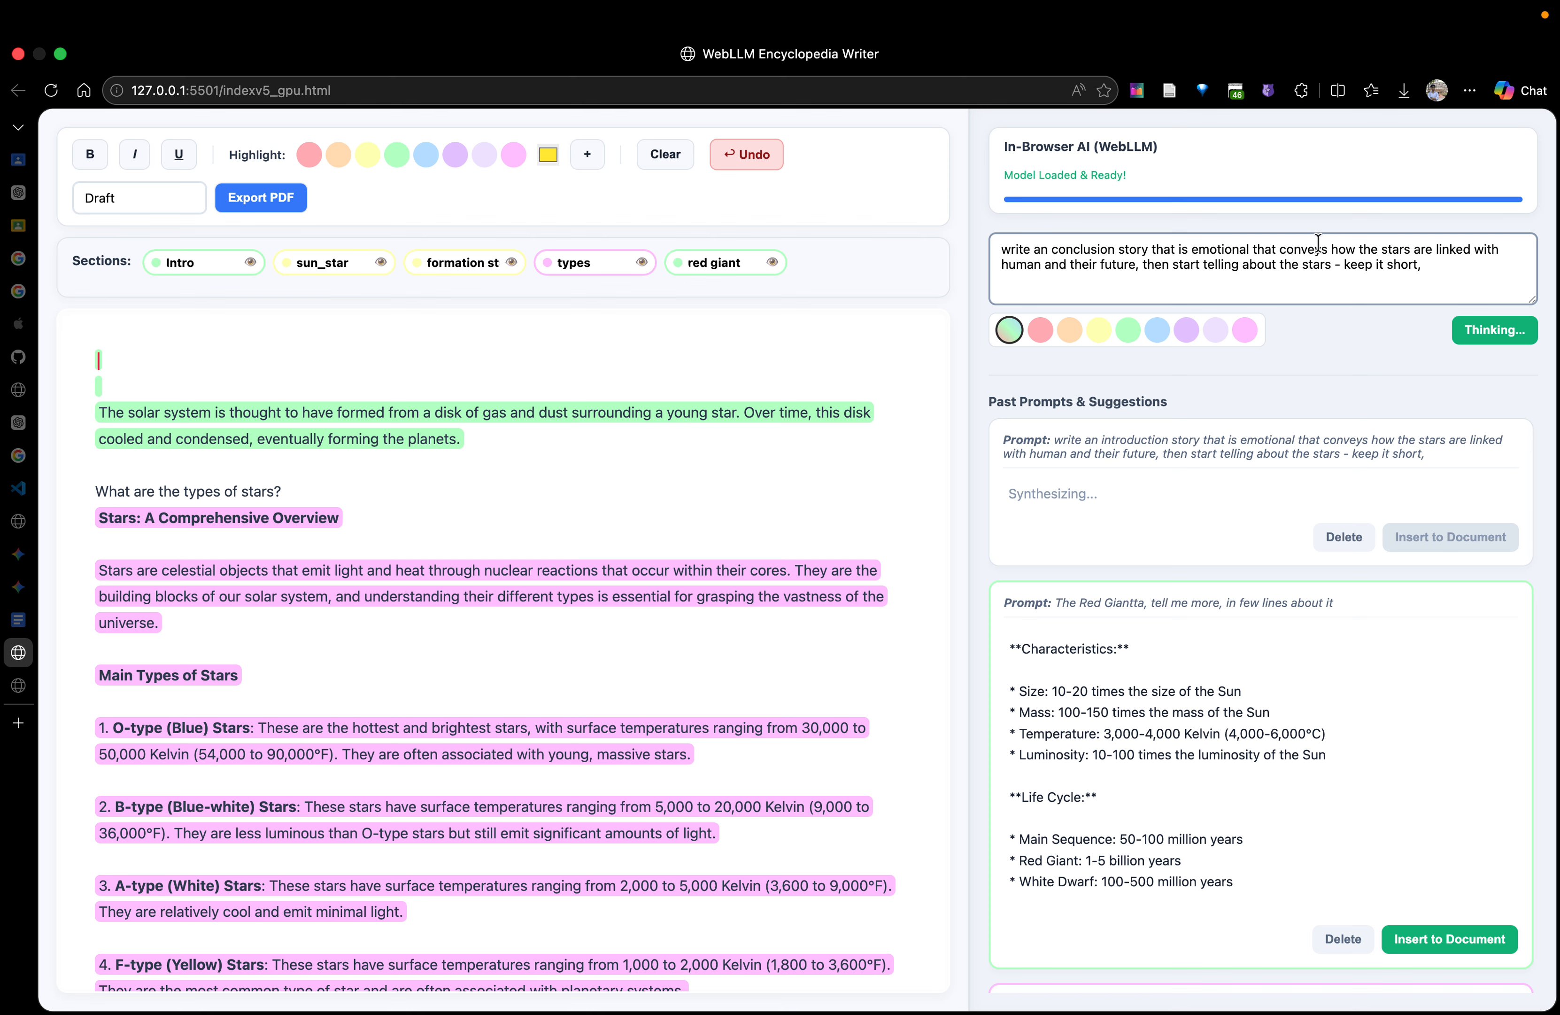
Shorten the prompt to "write an conclusion story that is emotional about stars - keep it short,"
{"action": "left_click_drag", "start_coordinate": [1284, 250], "coordinate": [1382, 244]}
{"action": "key", "text": "BackSpace"}
{"action": "key", "text": "BackSpace"}
{"action": "key", "text": "BackSpace"}
{"action": "key", "text": "BackSpace"}
{"action": "key", "text": "BackSpace"}
{"action": "key", "text": "BackSpace"}
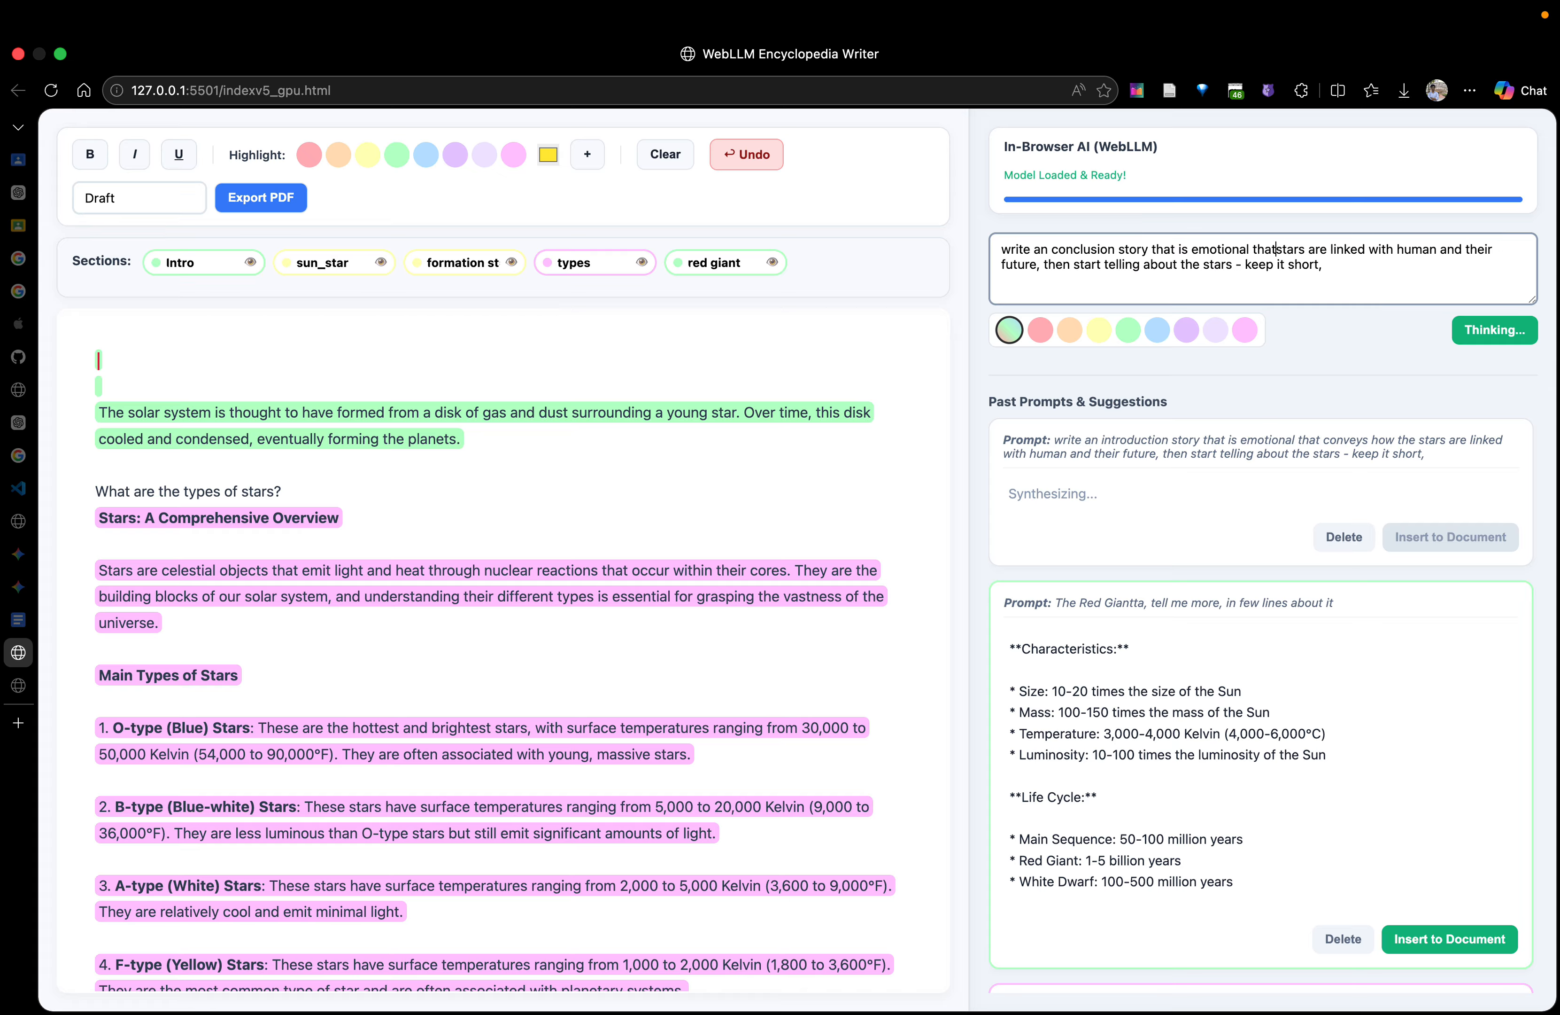
{"action": "type", "text": "about"}
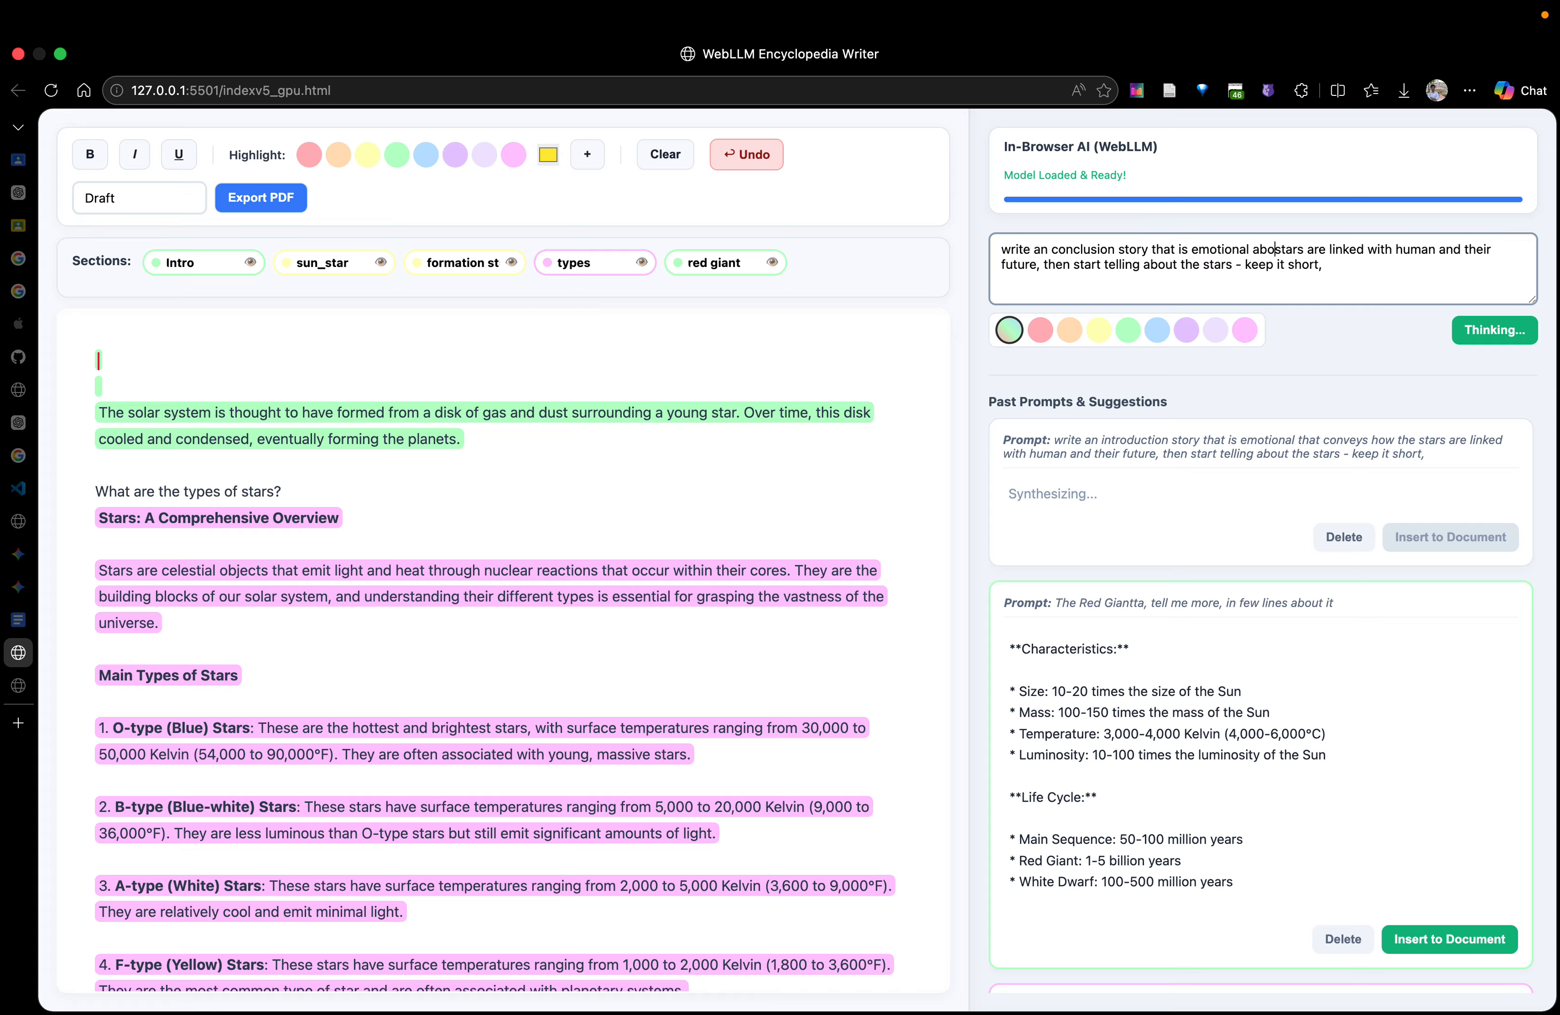
{"action": "left_click_drag", "start_coordinate": [1327, 251], "coordinate": [1385, 306]}
{"action": "left_click_drag", "start_coordinate": [1327, 250], "coordinate": [1231, 270]}
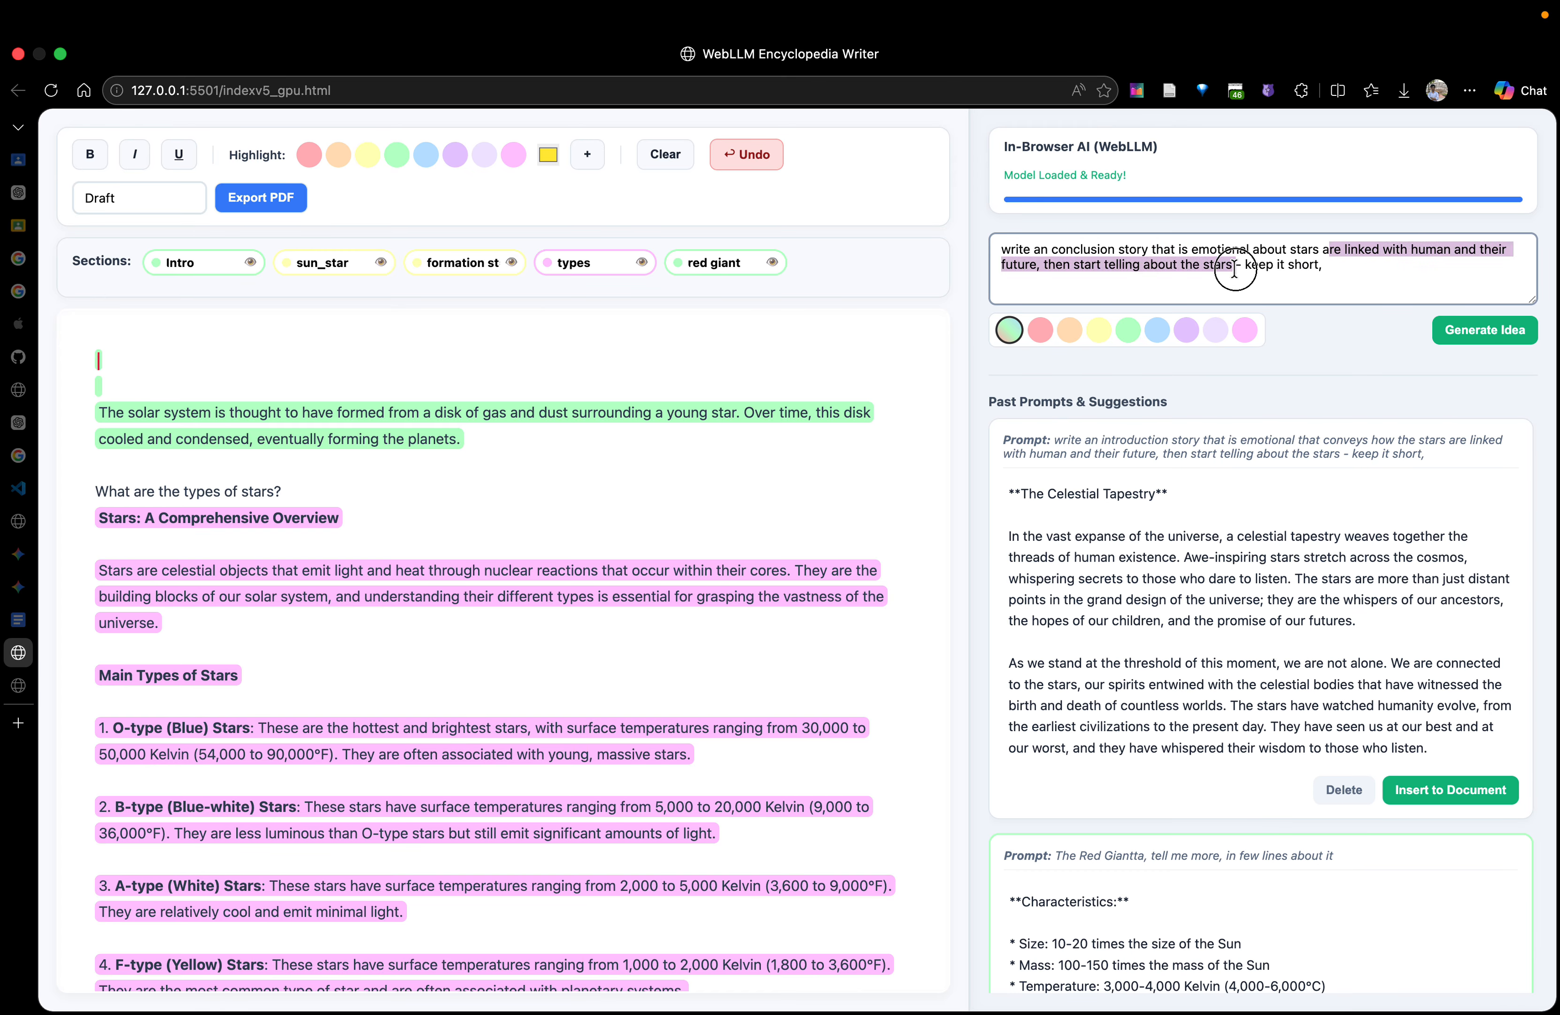
{"action": "key", "text": "BackSpace"}
{"action": "key", "text": "BackSpace"}
{"action": "key", "text": "BackSpace"}
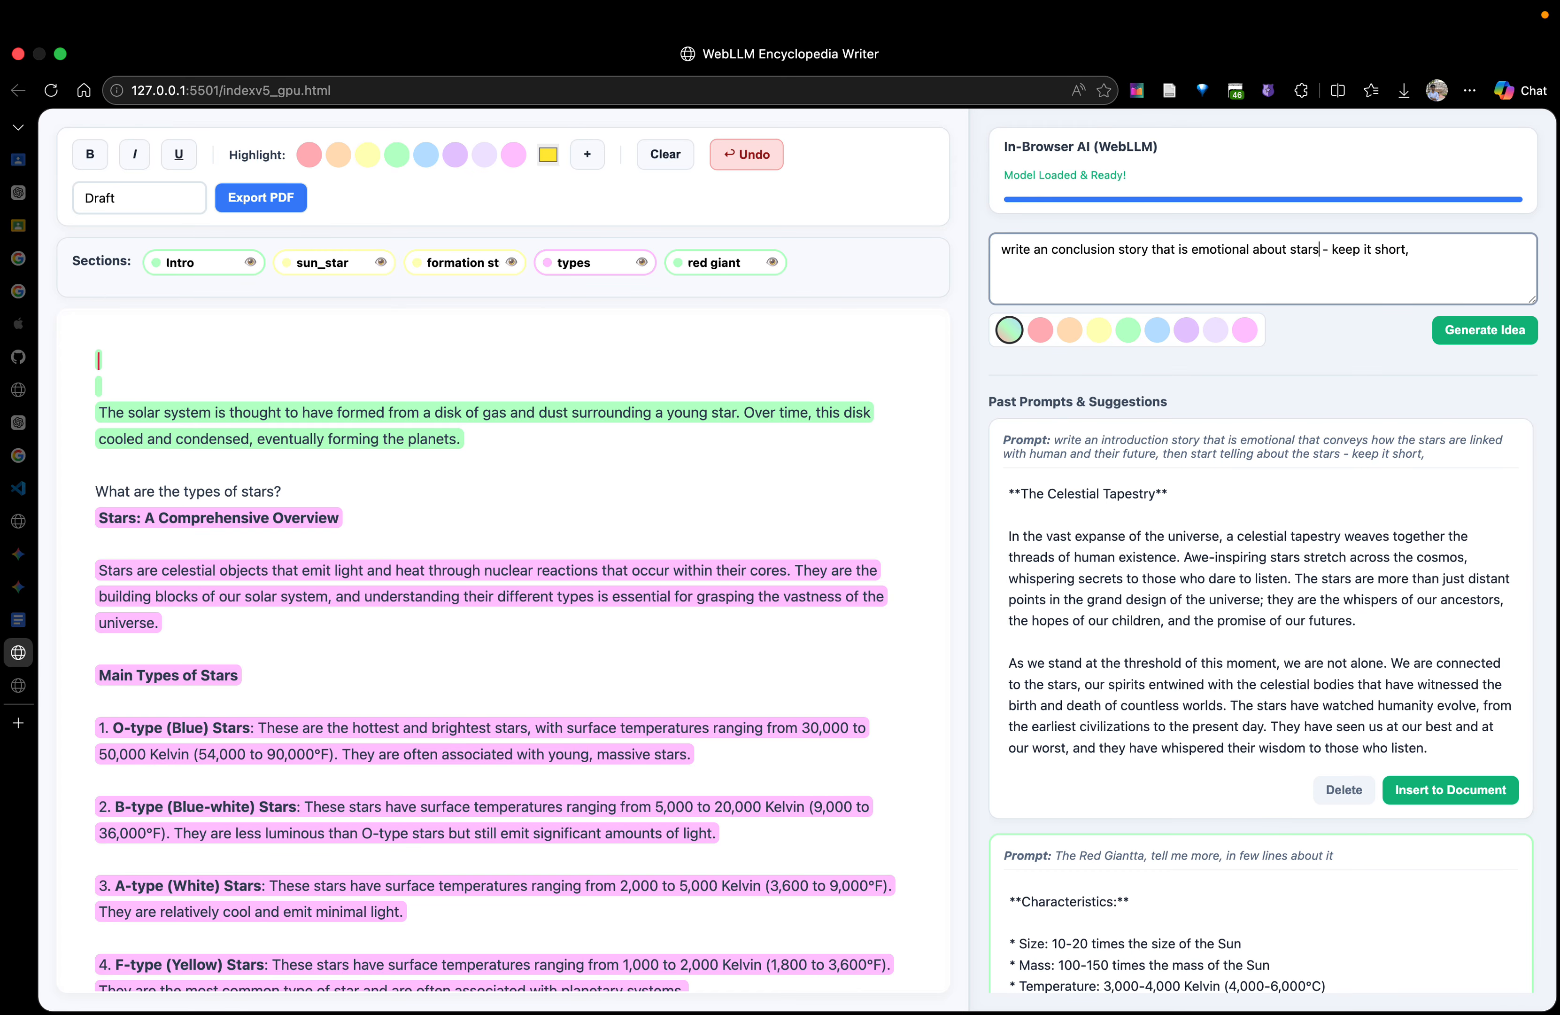
Insert the generated "The Celestial Tapestry" introduction at the very start of the document and review its full length
{"action": "left_click", "coordinate": [584, 352]}
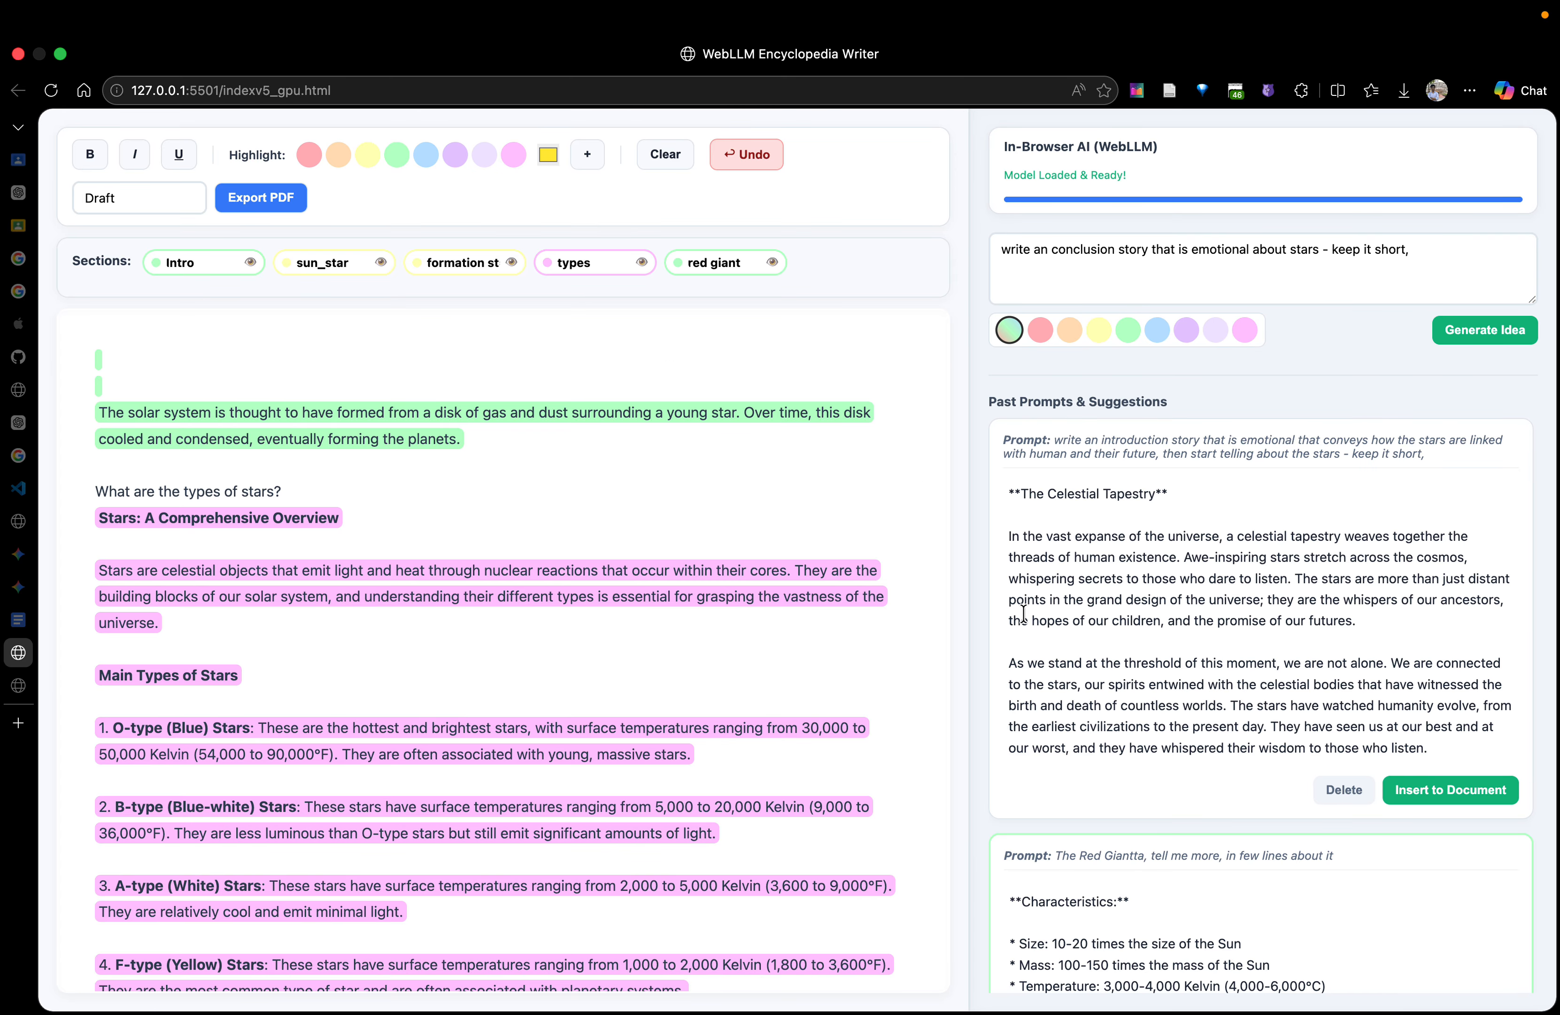
{"action": "left_click", "coordinate": [1508, 789]}
{"action": "scroll", "coordinate": [868, 722], "scroll_direction": "down", "scroll_amount": 5}
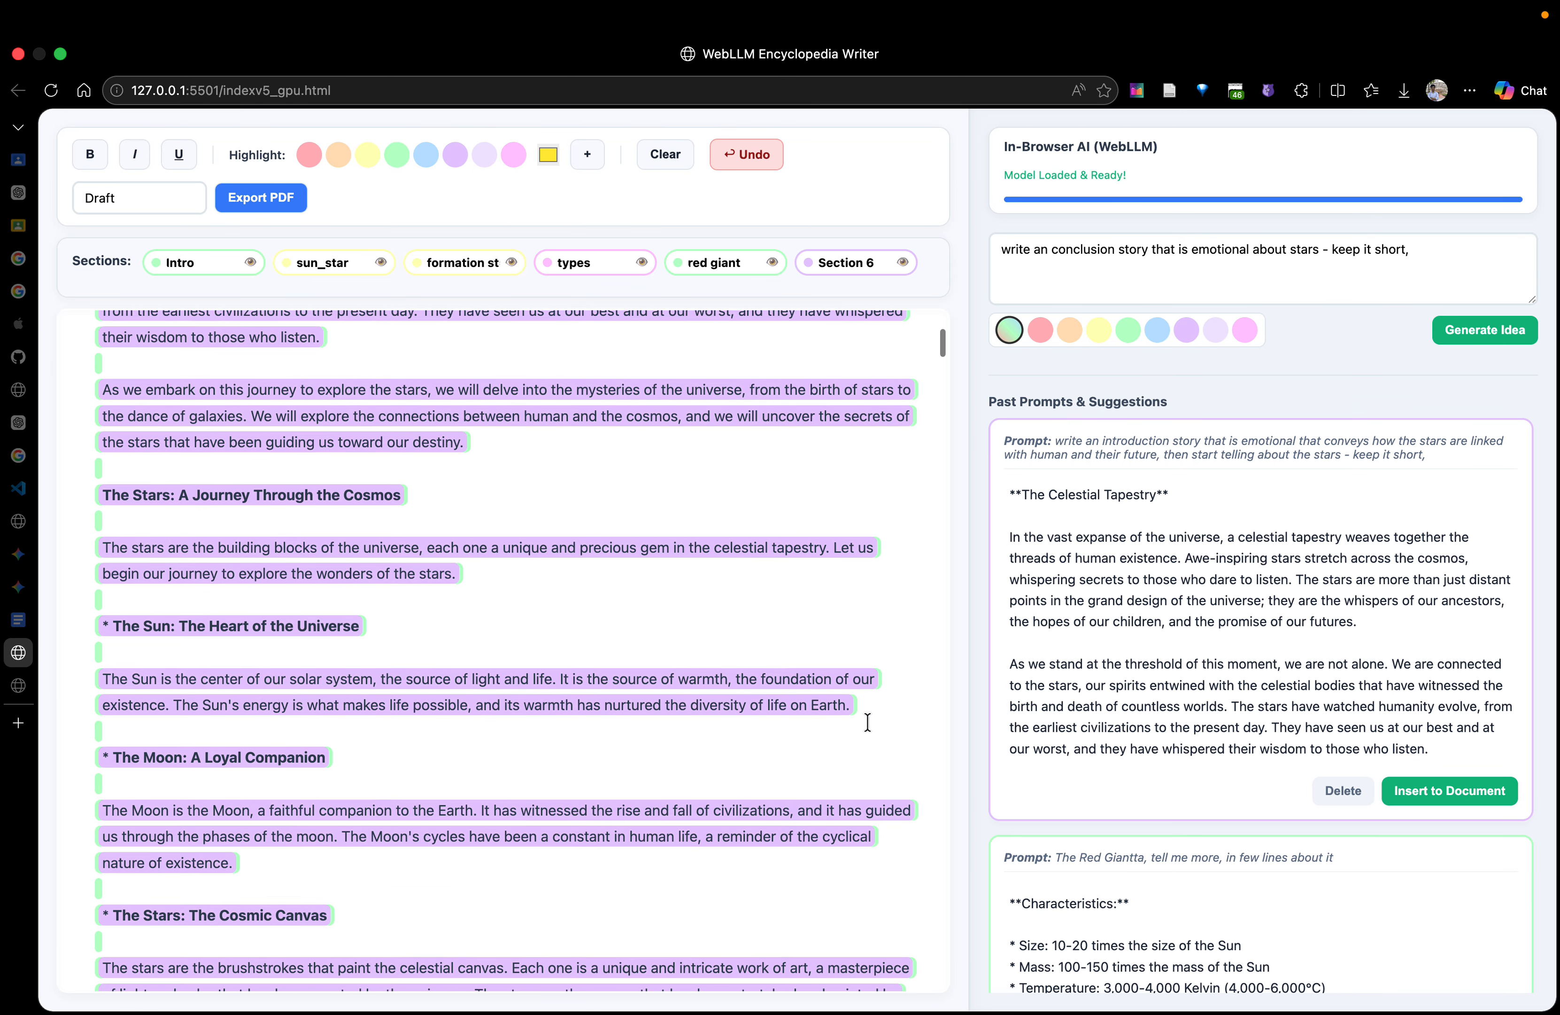
{"action": "scroll", "coordinate": [867, 722], "scroll_direction": "down", "scroll_amount": 9}
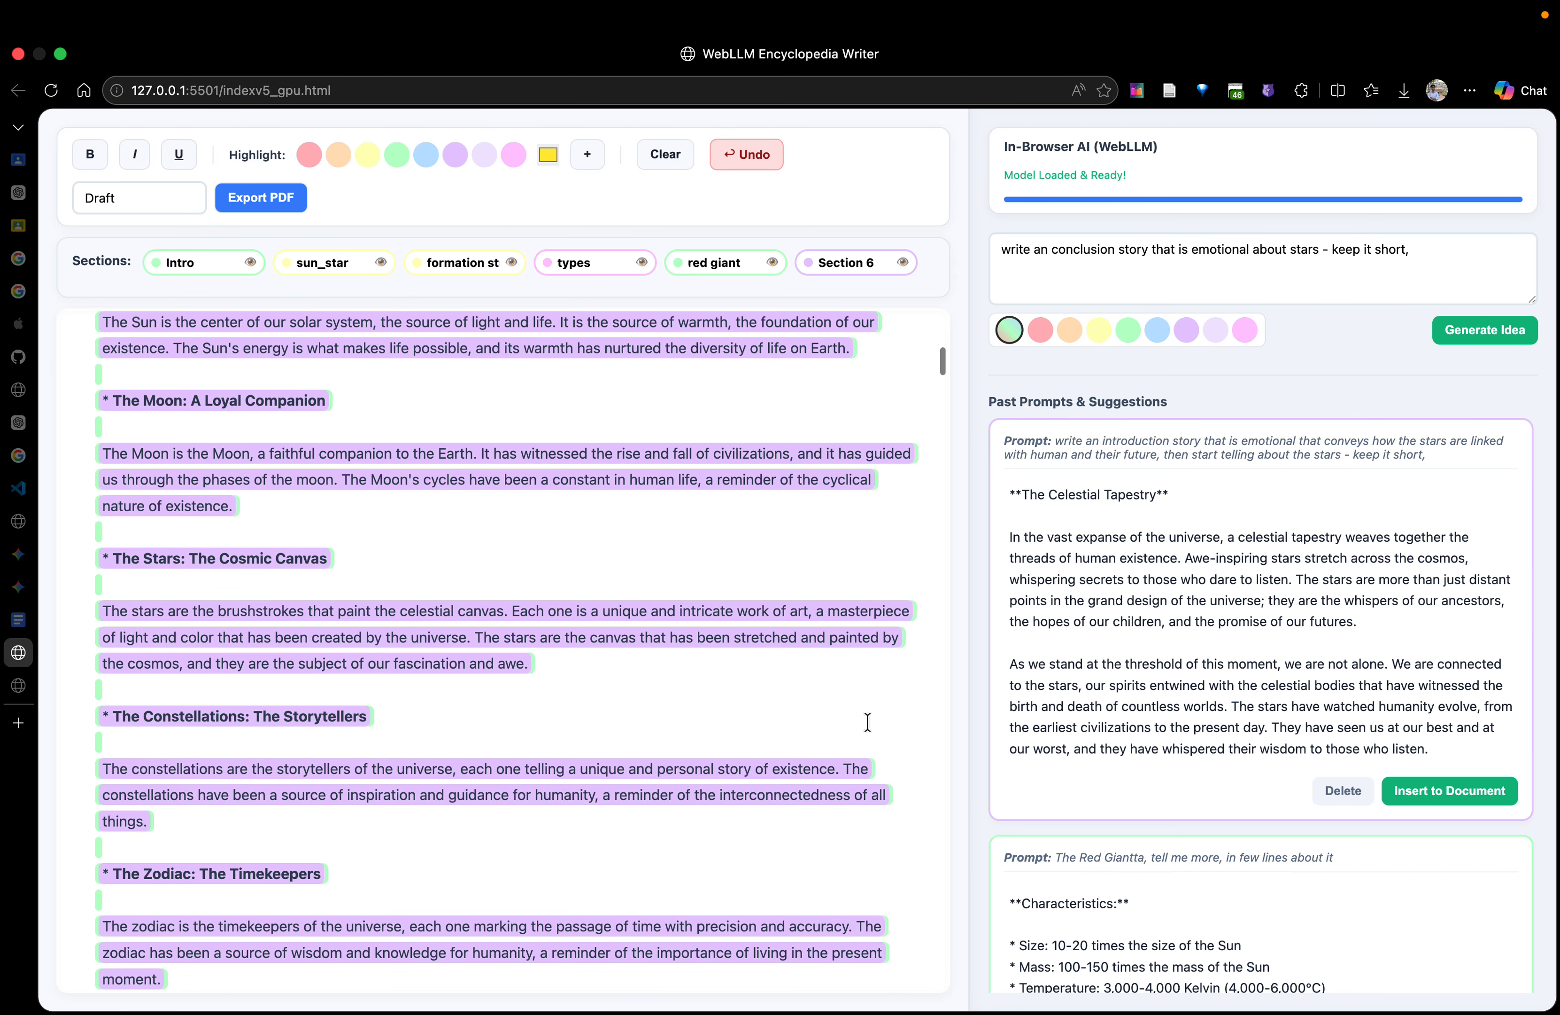
{"action": "scroll", "coordinate": [868, 722], "scroll_direction": "down", "scroll_amount": 14}
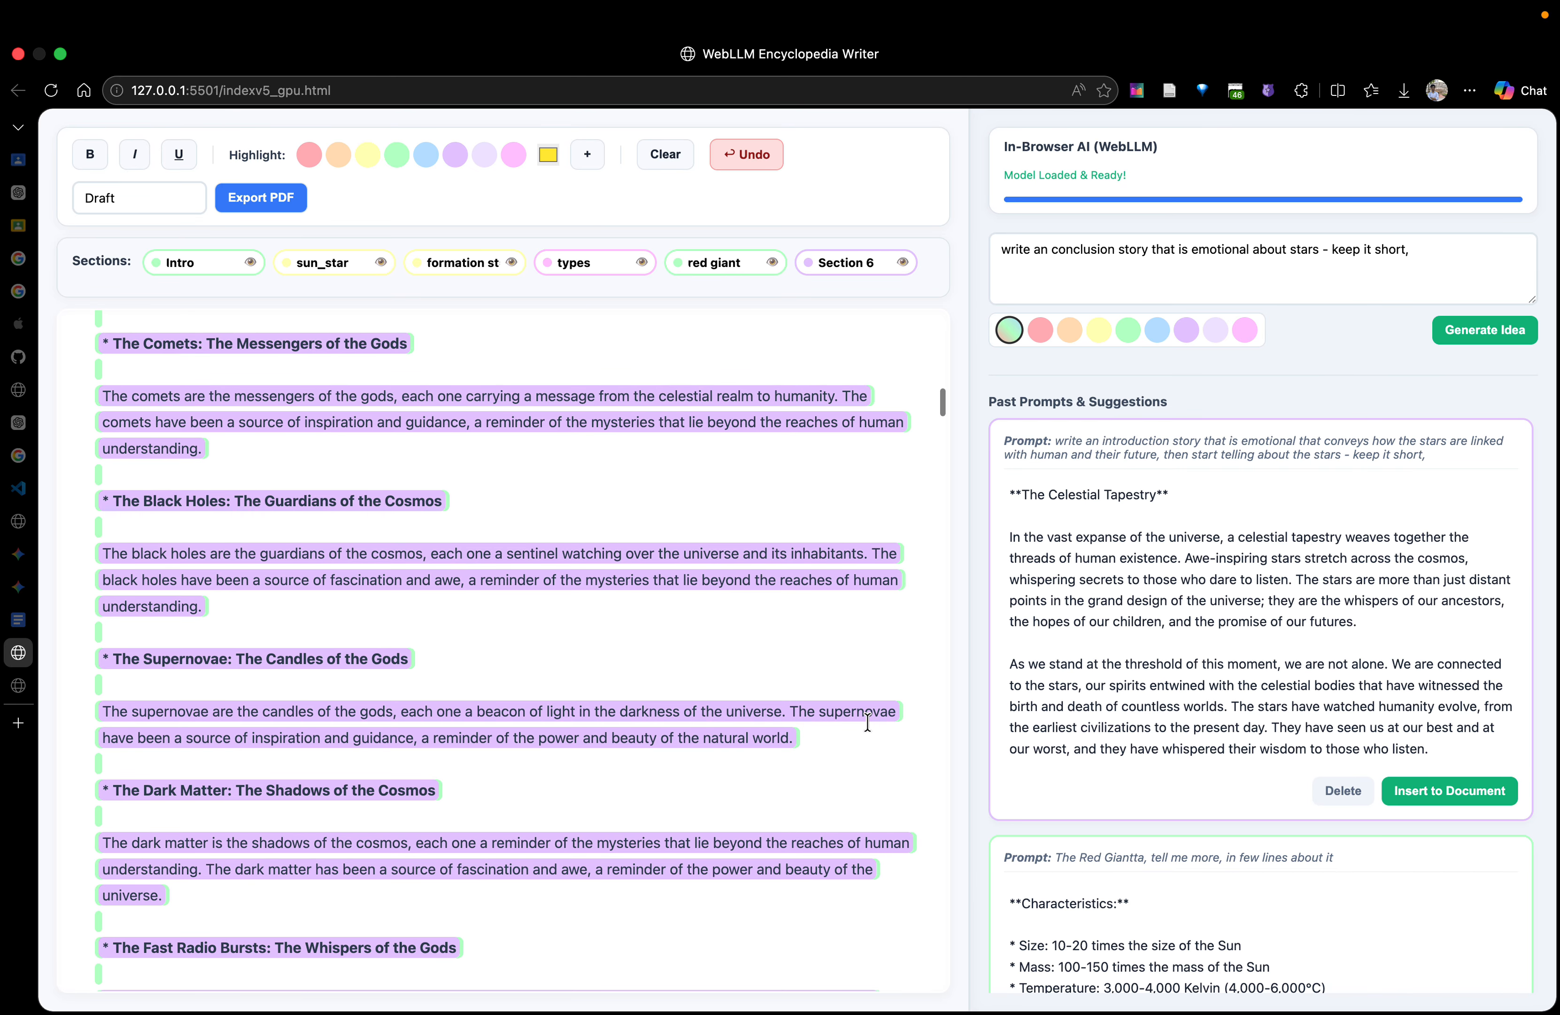
{"action": "scroll", "coordinate": [868, 722], "scroll_direction": "down", "scroll_amount": 16}
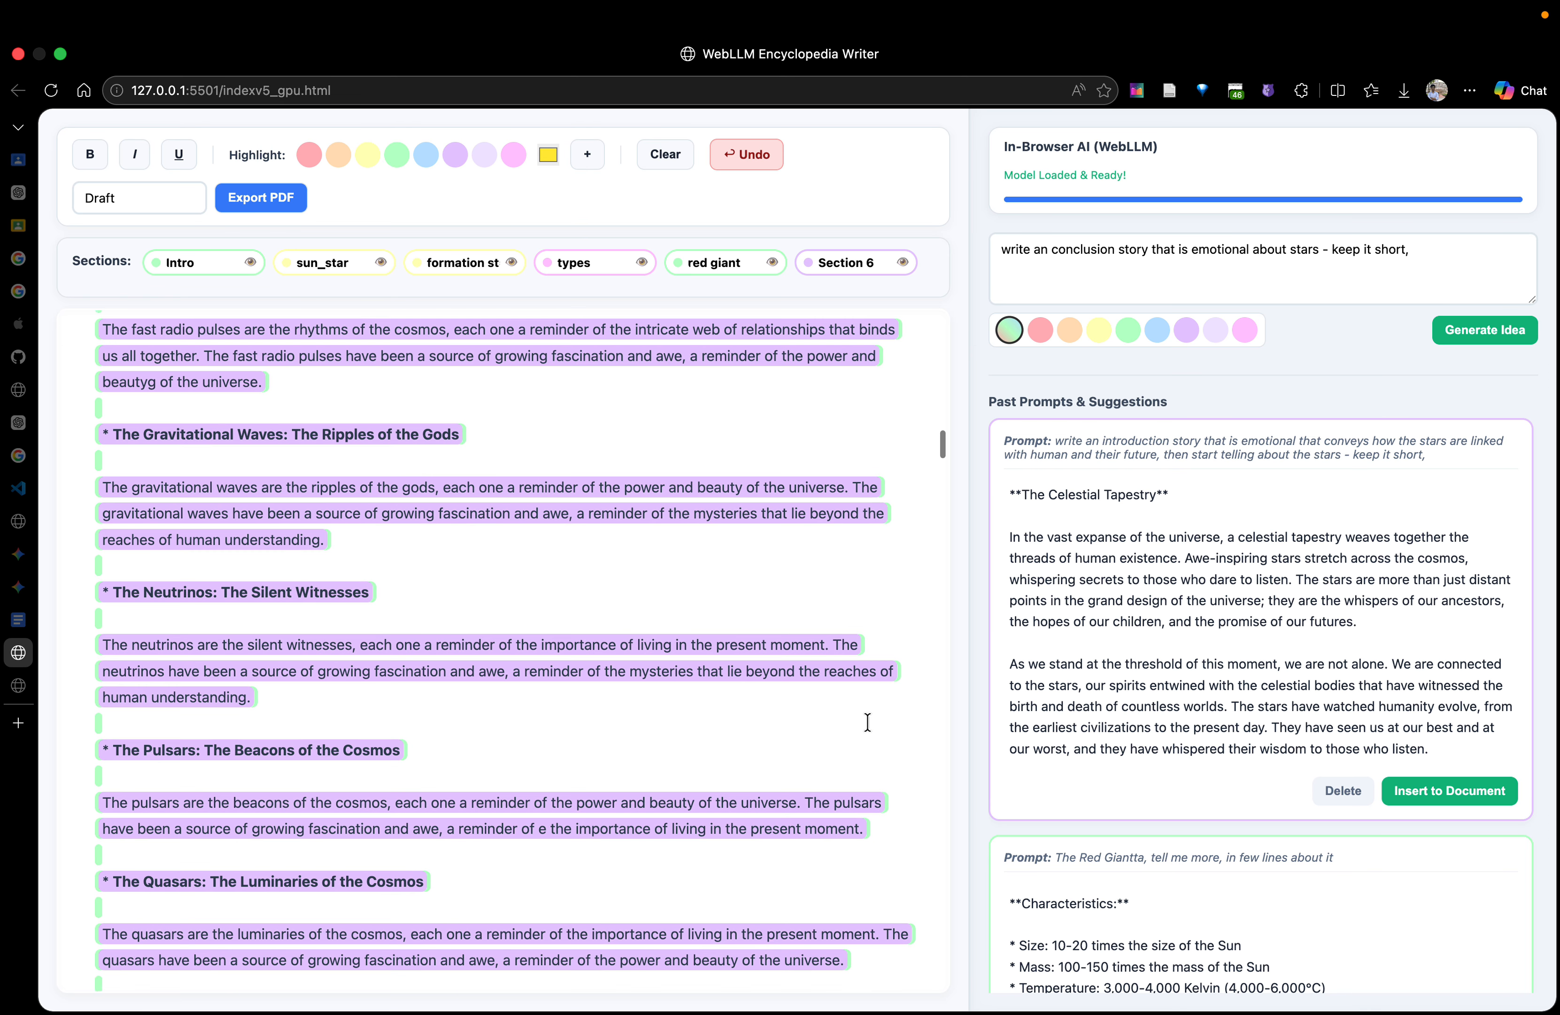
{"action": "scroll", "coordinate": [867, 722], "scroll_direction": "down", "scroll_amount": 14}
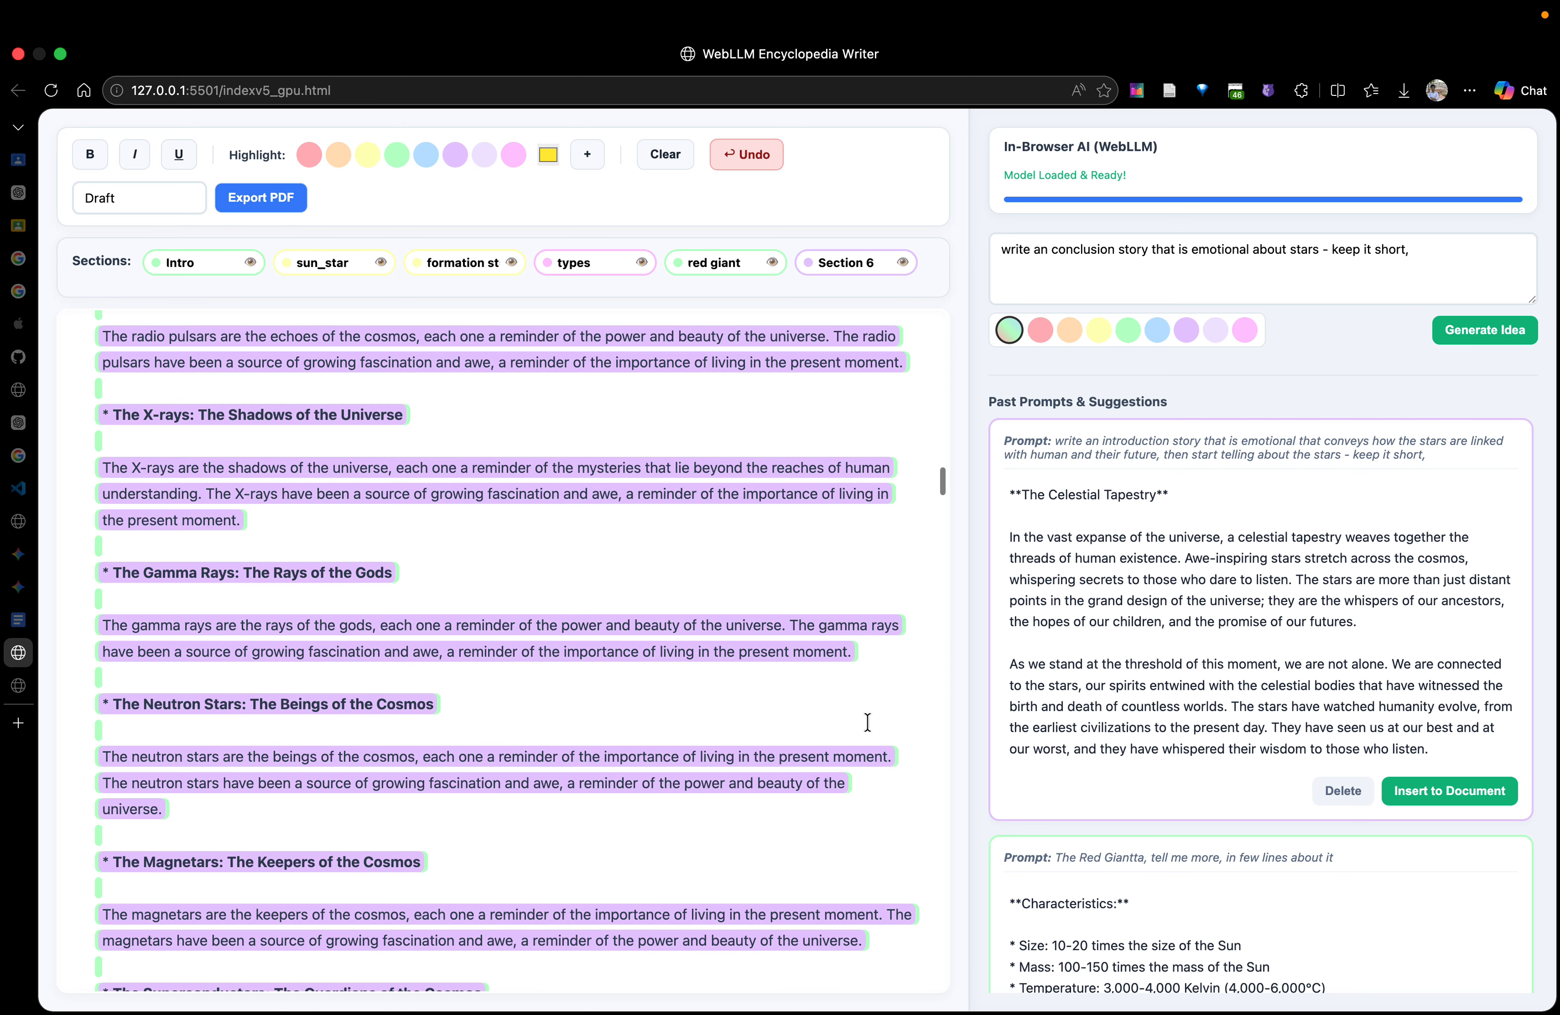
{"action": "scroll", "coordinate": [867, 722], "scroll_direction": "down", "scroll_amount": 16}
{"action": "scroll", "coordinate": [867, 722], "scroll_direction": "up", "scroll_amount": 5}
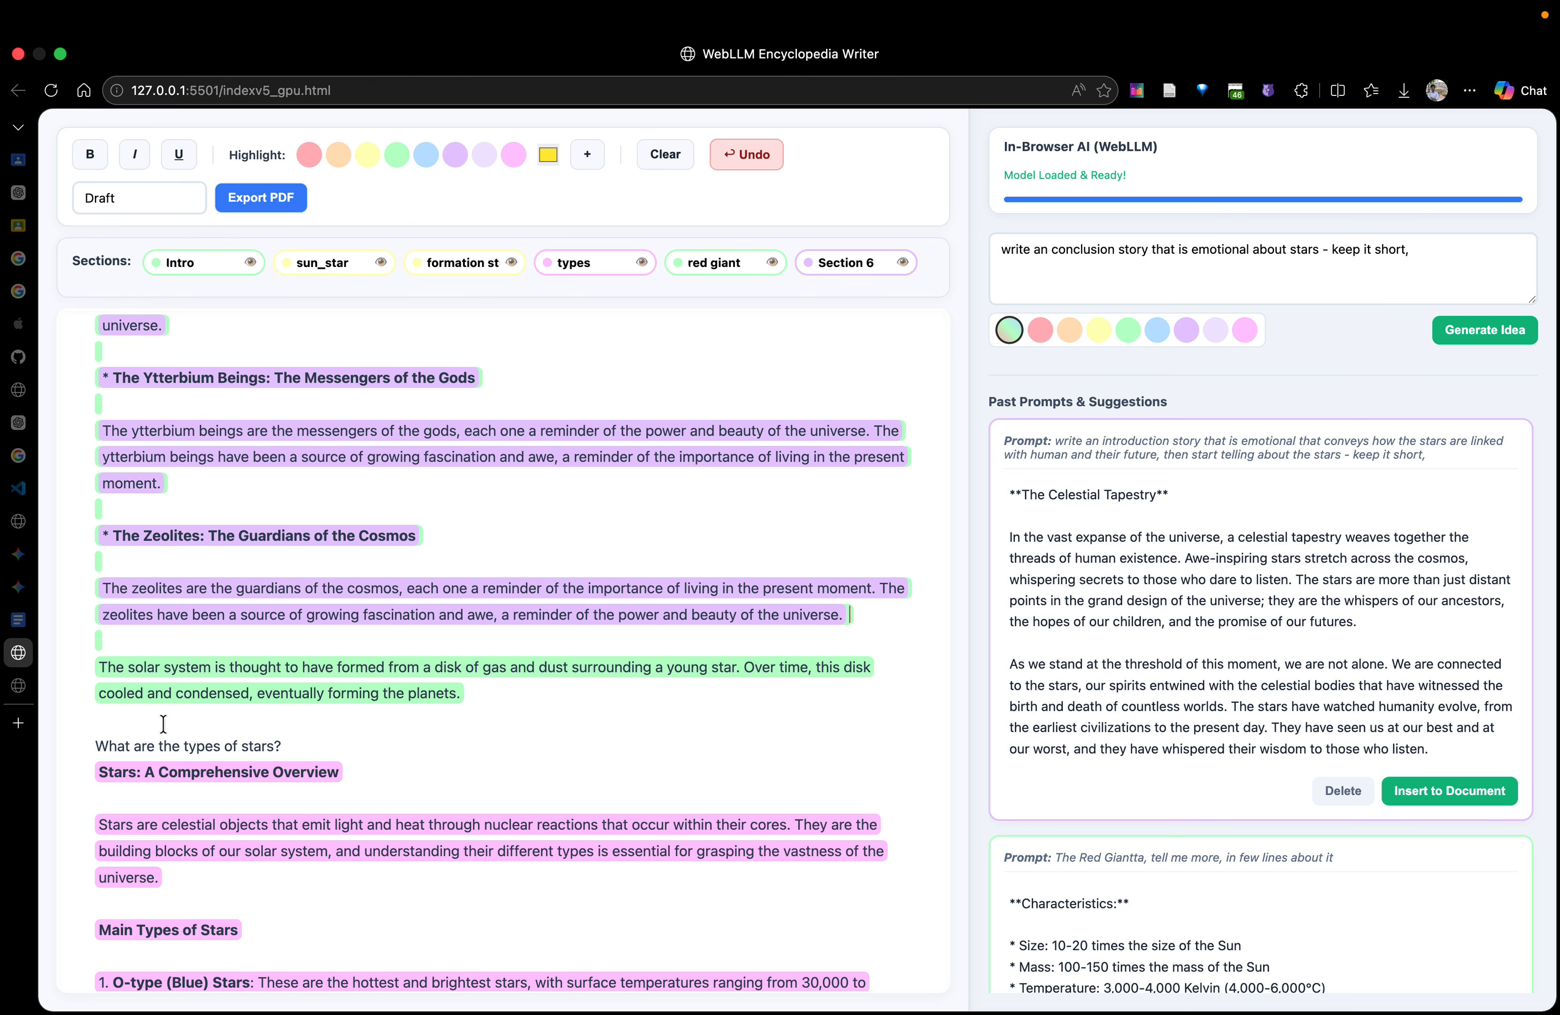
{"action": "left_click_drag", "start_coordinate": [349, 638], "coordinate": [52, 455]}
{"action": "left_click", "coordinate": [487, 480]}
{"action": "scroll", "coordinate": [487, 479], "scroll_direction": "up", "scroll_amount": 6}
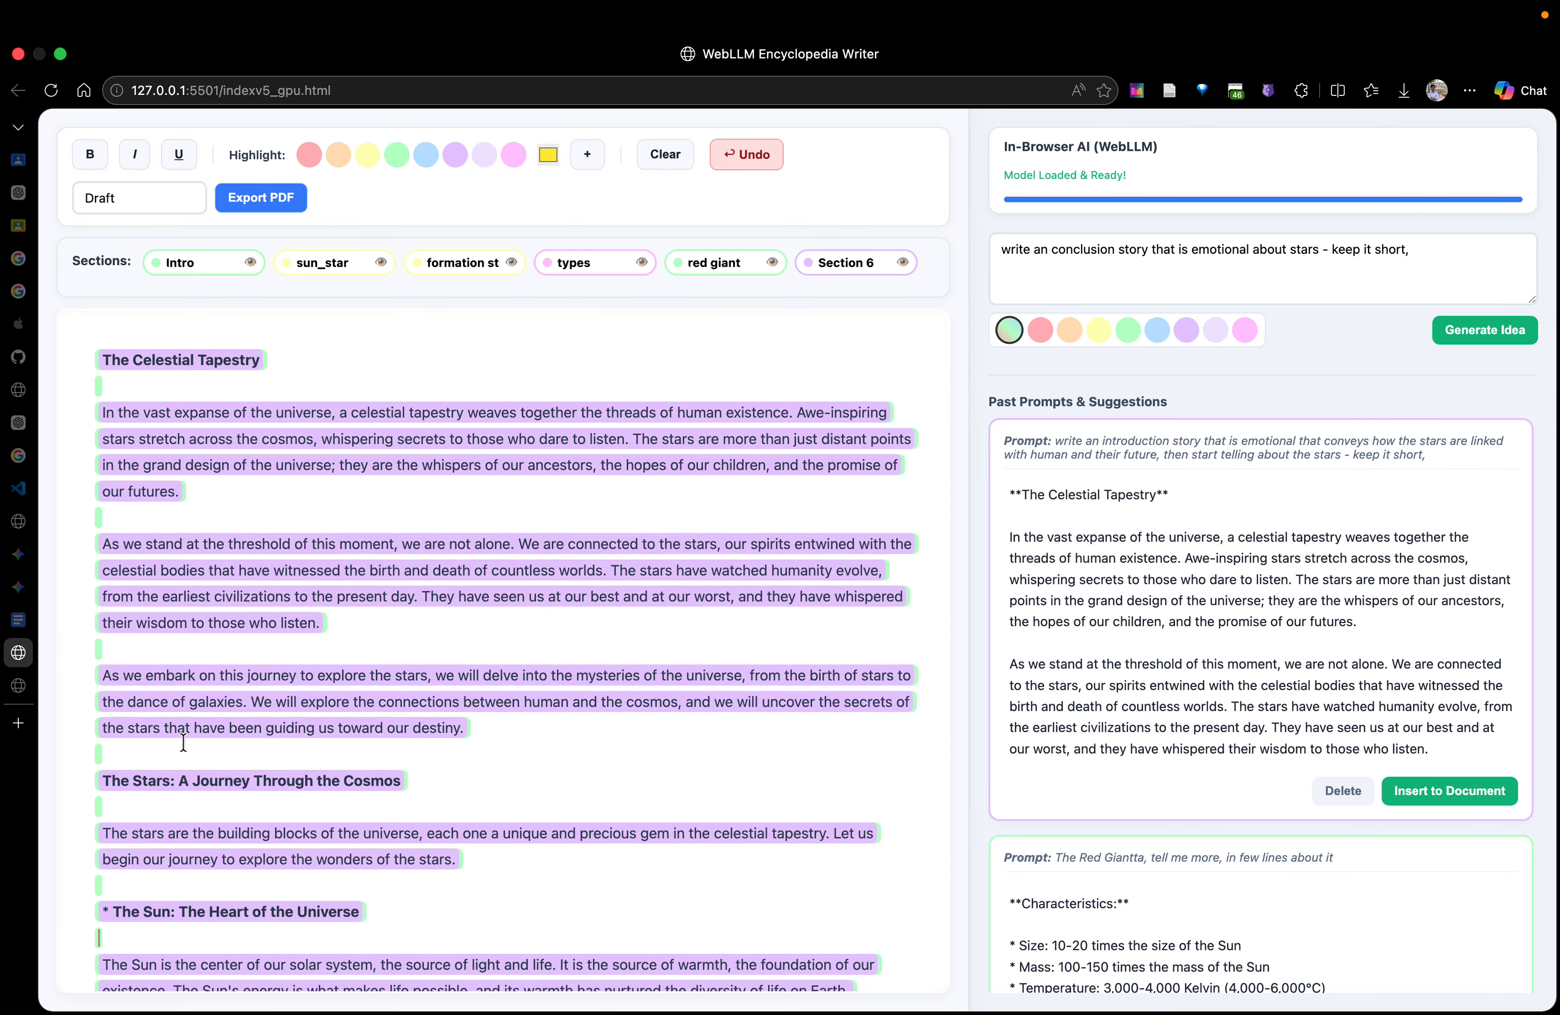
{"action": "left_click", "coordinate": [138, 754]}
{"action": "key", "text": "shift+Down"}
{"action": "key", "text": "shift+Down"}
{"action": "key", "text": "shift+Down"}
{"action": "key", "text": "shift+Down"}
{"action": "key", "text": "shift+Down"}
{"action": "key", "text": "shift+Down"}
{"action": "key", "text": "shift+Down"}
{"action": "key", "text": "shift+Down"}
{"action": "key", "text": "shift+Down"}
{"action": "key", "text": "shift+Down"}
{"action": "key", "text": "shift+Down"}
{"action": "key", "text": "shift+Down"}
{"action": "key", "text": "shift+Down"}
{"action": "key", "text": "shift+Down"}
{"action": "key", "text": "shift+Down"}
{"action": "key", "text": "shift+Down"}
{"action": "key", "text": "shift+Down"}
{"action": "key", "text": "shift+Down"}
{"action": "key", "text": "shift+Down"}
{"action": "key", "text": "shift+Down"}
{"action": "key", "text": "shift+Down"}
{"action": "key", "text": "shift+Down"}
{"action": "key", "text": "shift+Down"}
{"action": "key", "text": "shift+Down"}
{"action": "key", "text": "shift+Down"}
{"action": "key", "text": "shift+Down"}
{"action": "key", "text": "shift+Down"}
{"action": "key", "text": "shift+Down"}
{"action": "key", "text": "shift+Down"}
{"action": "key", "text": "shift+Down"}
{"action": "key", "text": "shift+Down"}
{"action": "key", "text": "shift+Down"}
{"action": "key", "text": "shift+Down"}
{"action": "key", "text": "shift+Down"}
{"action": "key", "text": "shift+Down"}
{"action": "key", "text": "shift+Down"}
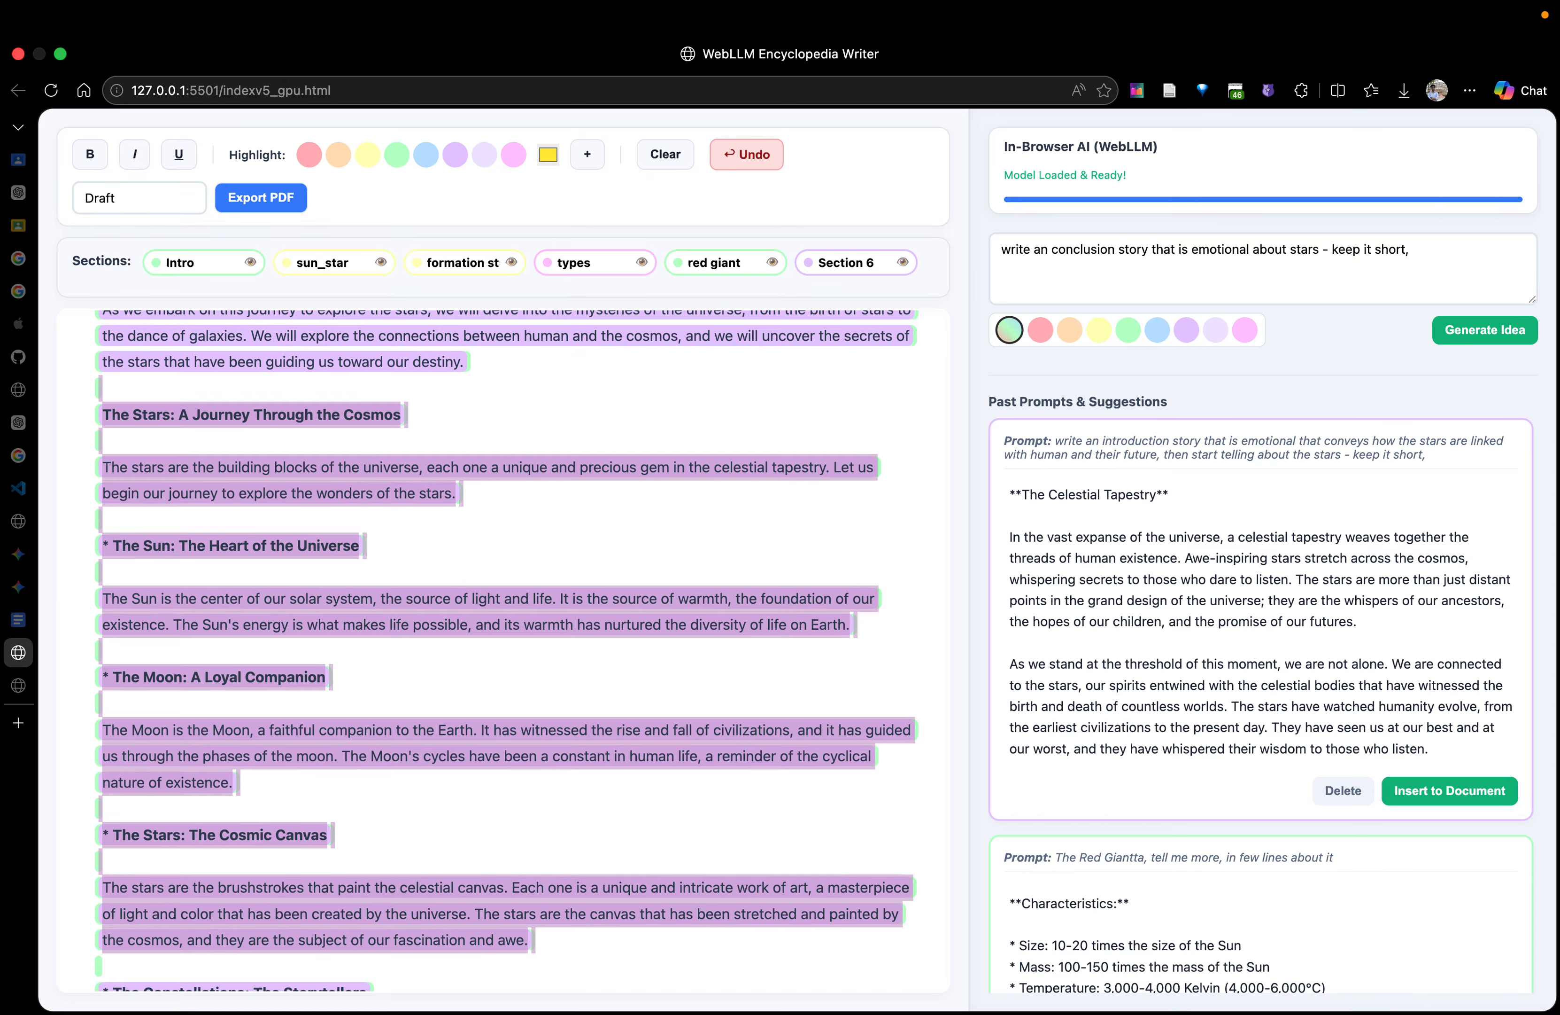
{"action": "key", "text": "shift+Down"}
{"action": "key", "text": "shift+Down"}
{"action": "key", "text": "shift+Down"}
{"action": "key", "text": "shift+Down"}
{"action": "key", "text": "shift+Down"}
{"action": "key", "text": "shift+Down"}
{"action": "key", "text": "shift+Down"}
{"action": "key", "text": "shift+Down"}
{"action": "key", "text": "shift+Down"}
{"action": "key", "text": "shift+Down"}
{"action": "key", "text": "shift+Down"}
{"action": "key", "text": "shift+Down"}
{"action": "key", "text": "shift+Down"}
{"action": "key", "text": "shift+Down"}
{"action": "key", "text": "shift+Down"}
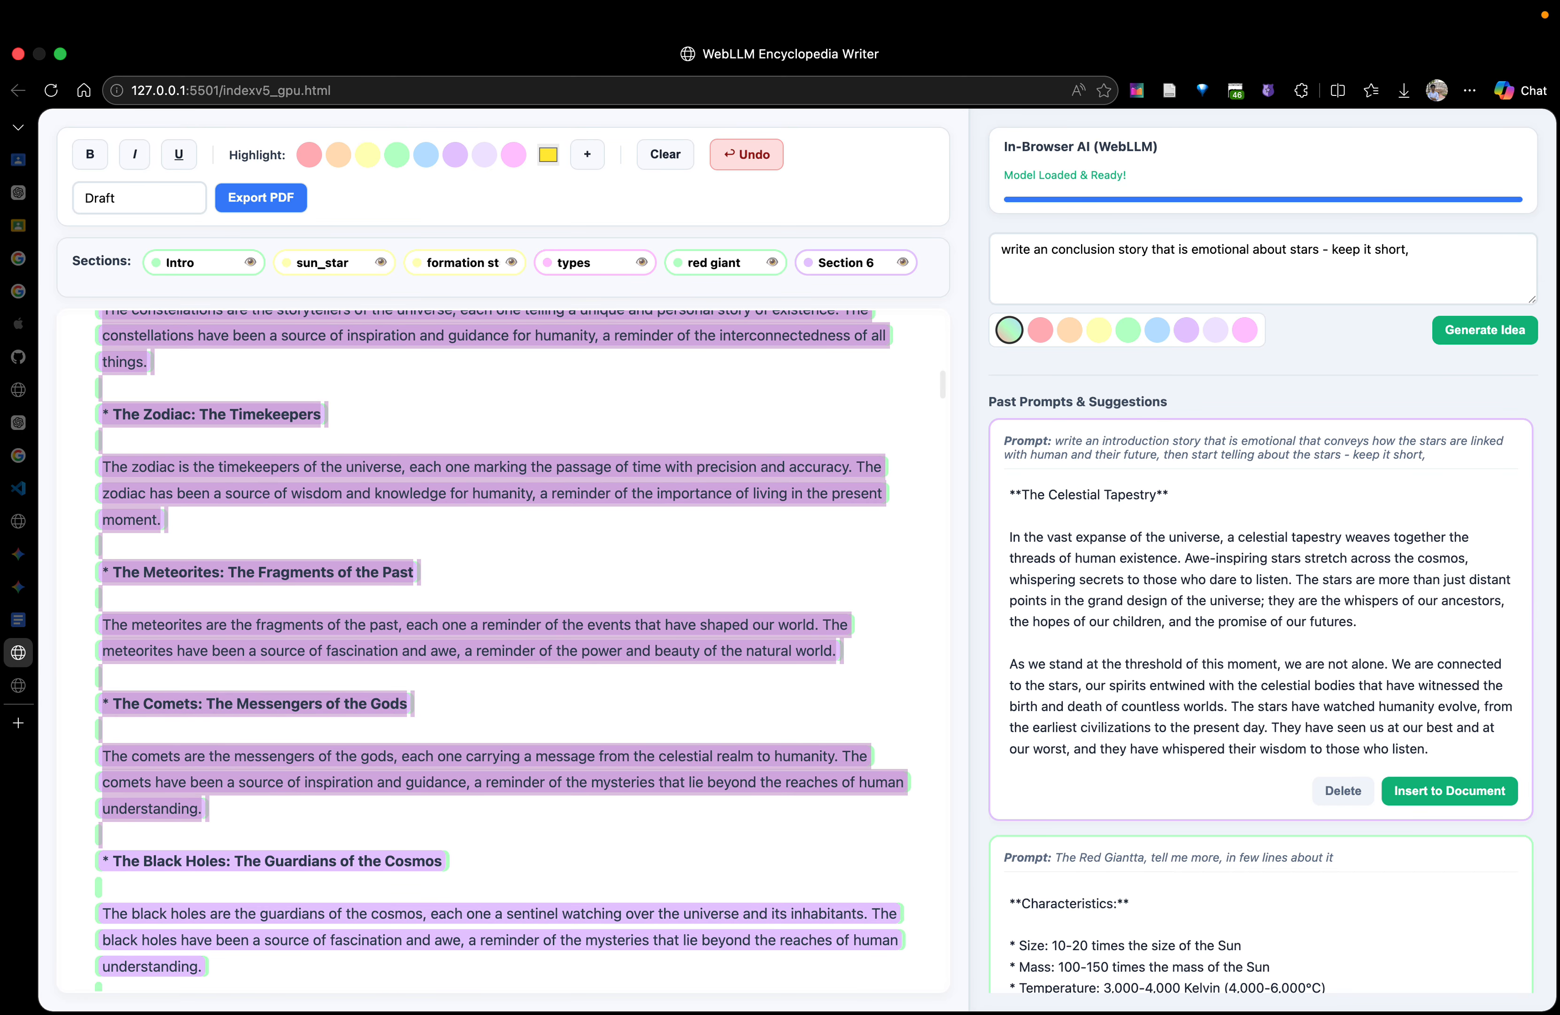
{"action": "left_click", "coordinate": [349, 676]}
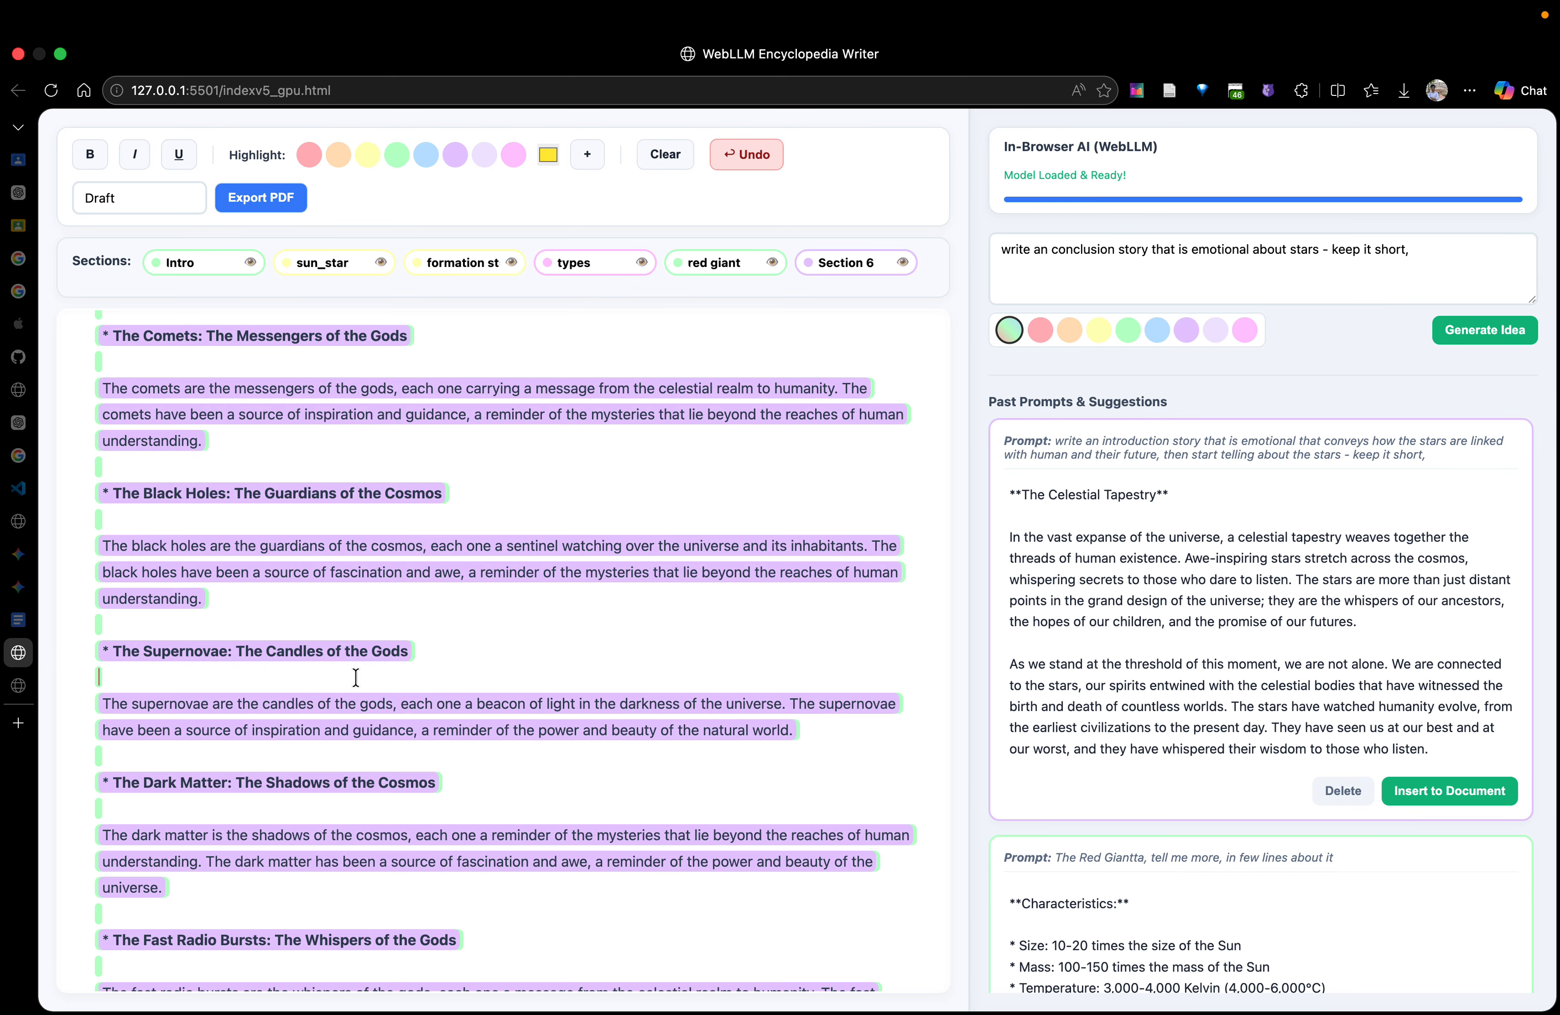
Change the end of the conclusion prompt to "keep it super short, we studied about the stars today"
{"action": "scroll", "coordinate": [508, 869], "scroll_direction": "up", "scroll_amount": 15}
{"action": "scroll", "coordinate": [508, 870], "scroll_direction": "down", "scroll_amount": 10}
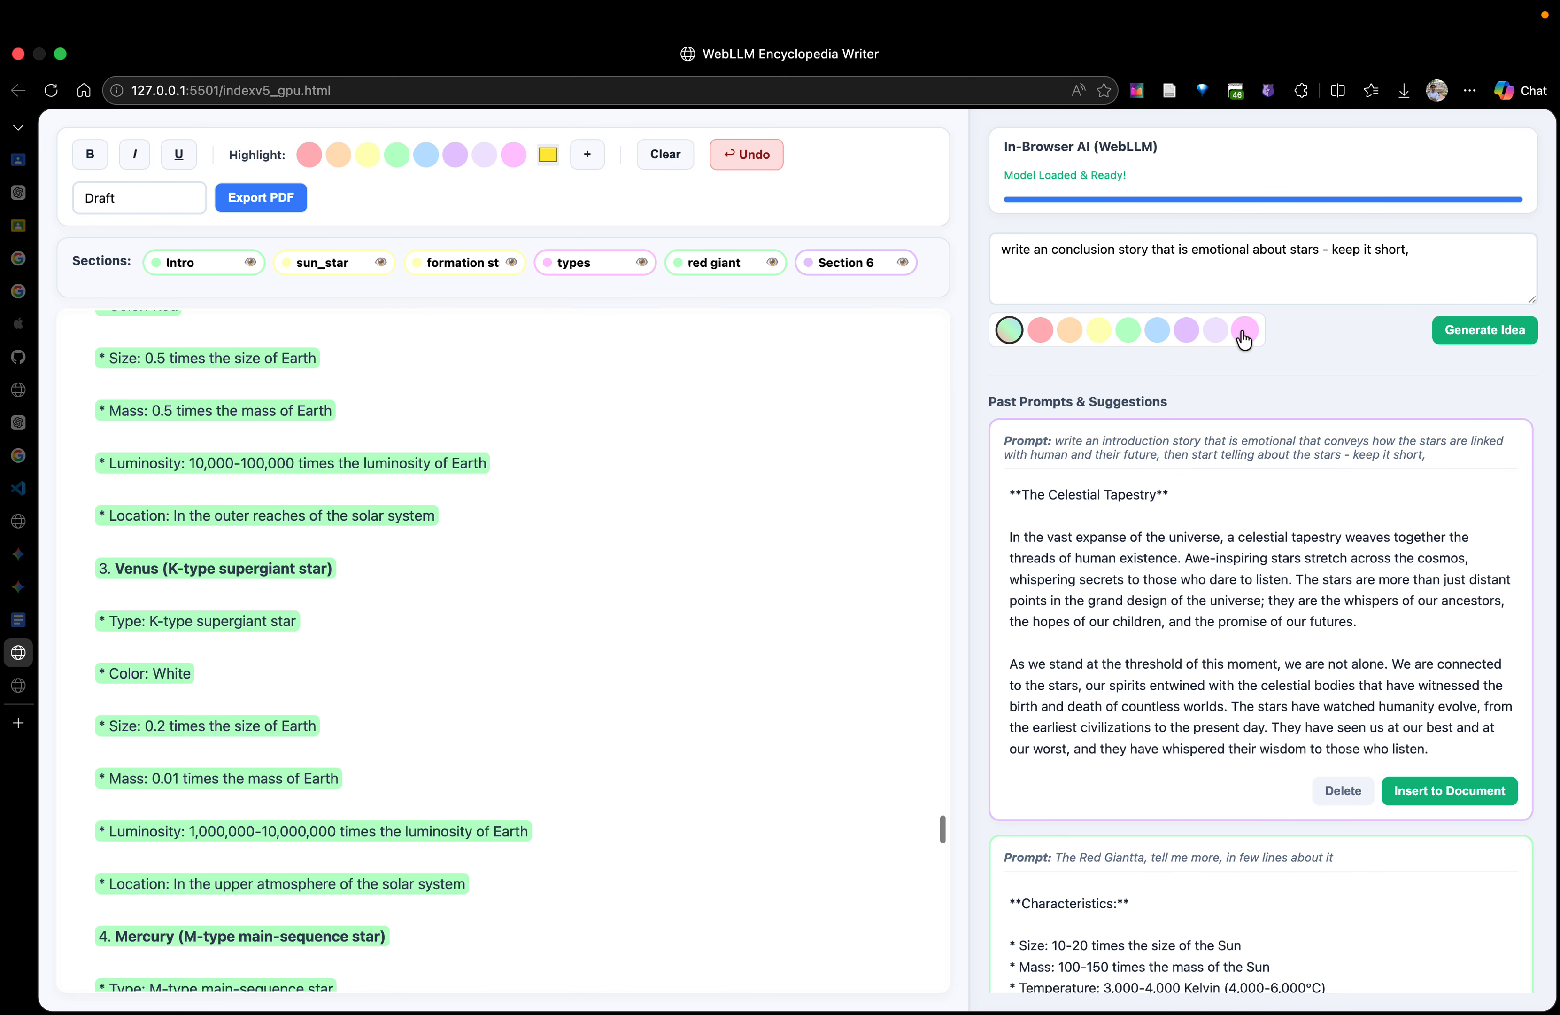
{"action": "left_click", "coordinate": [1437, 261]}
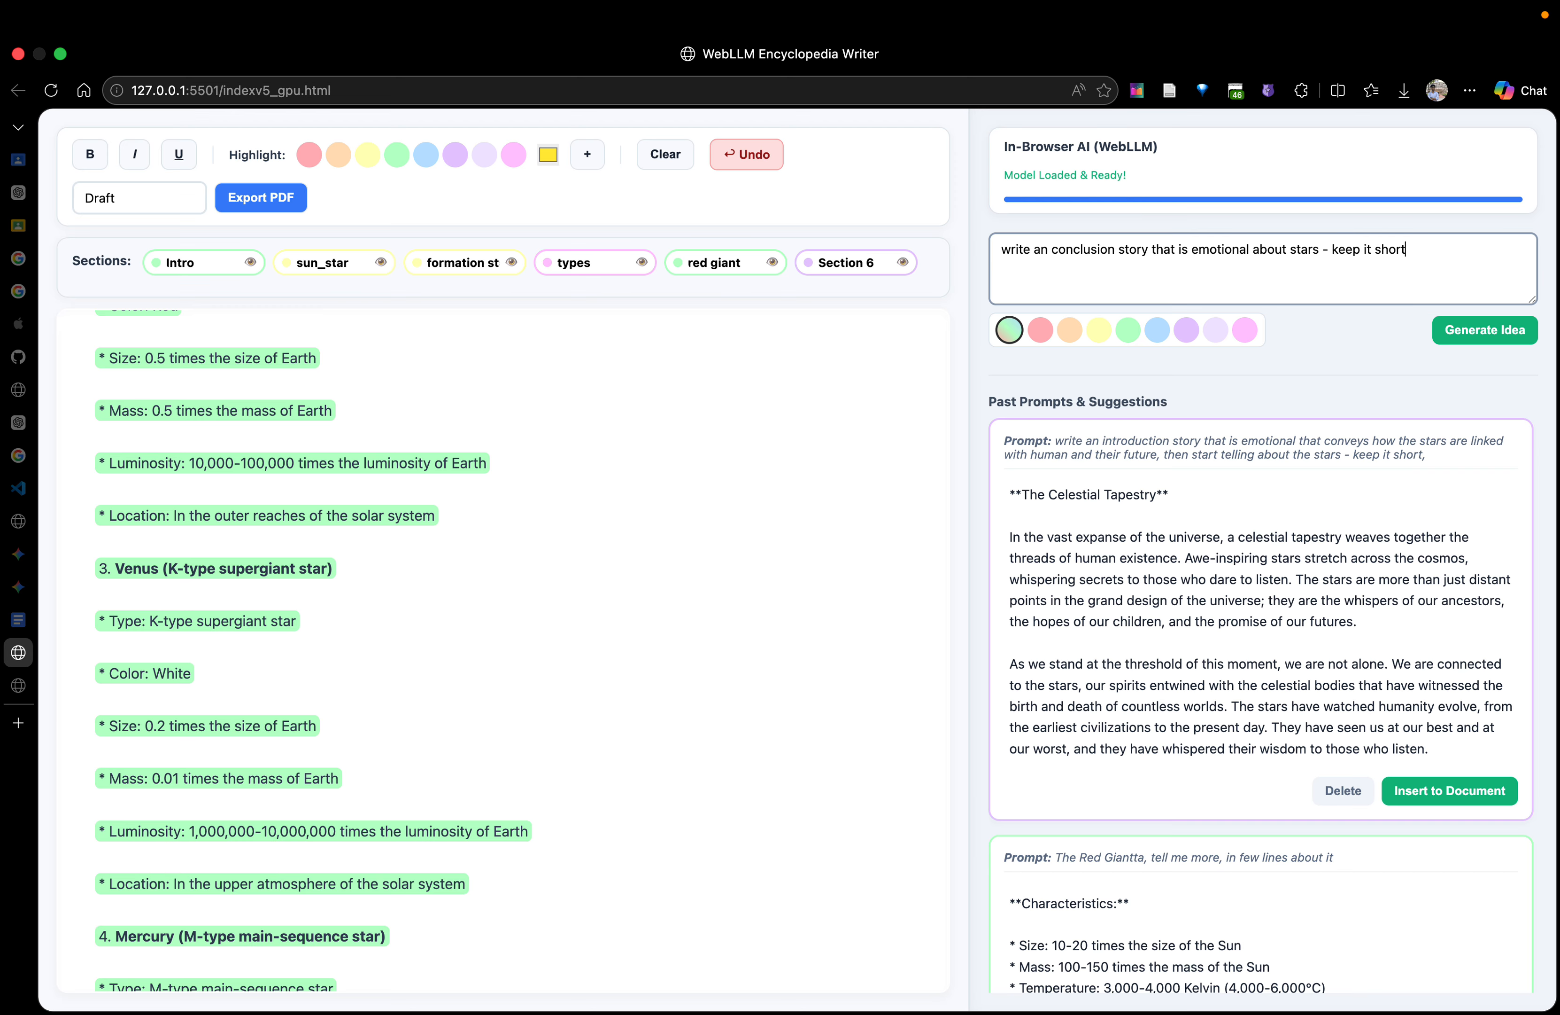
{"action": "type", "text": "per short, we studied about the star"}
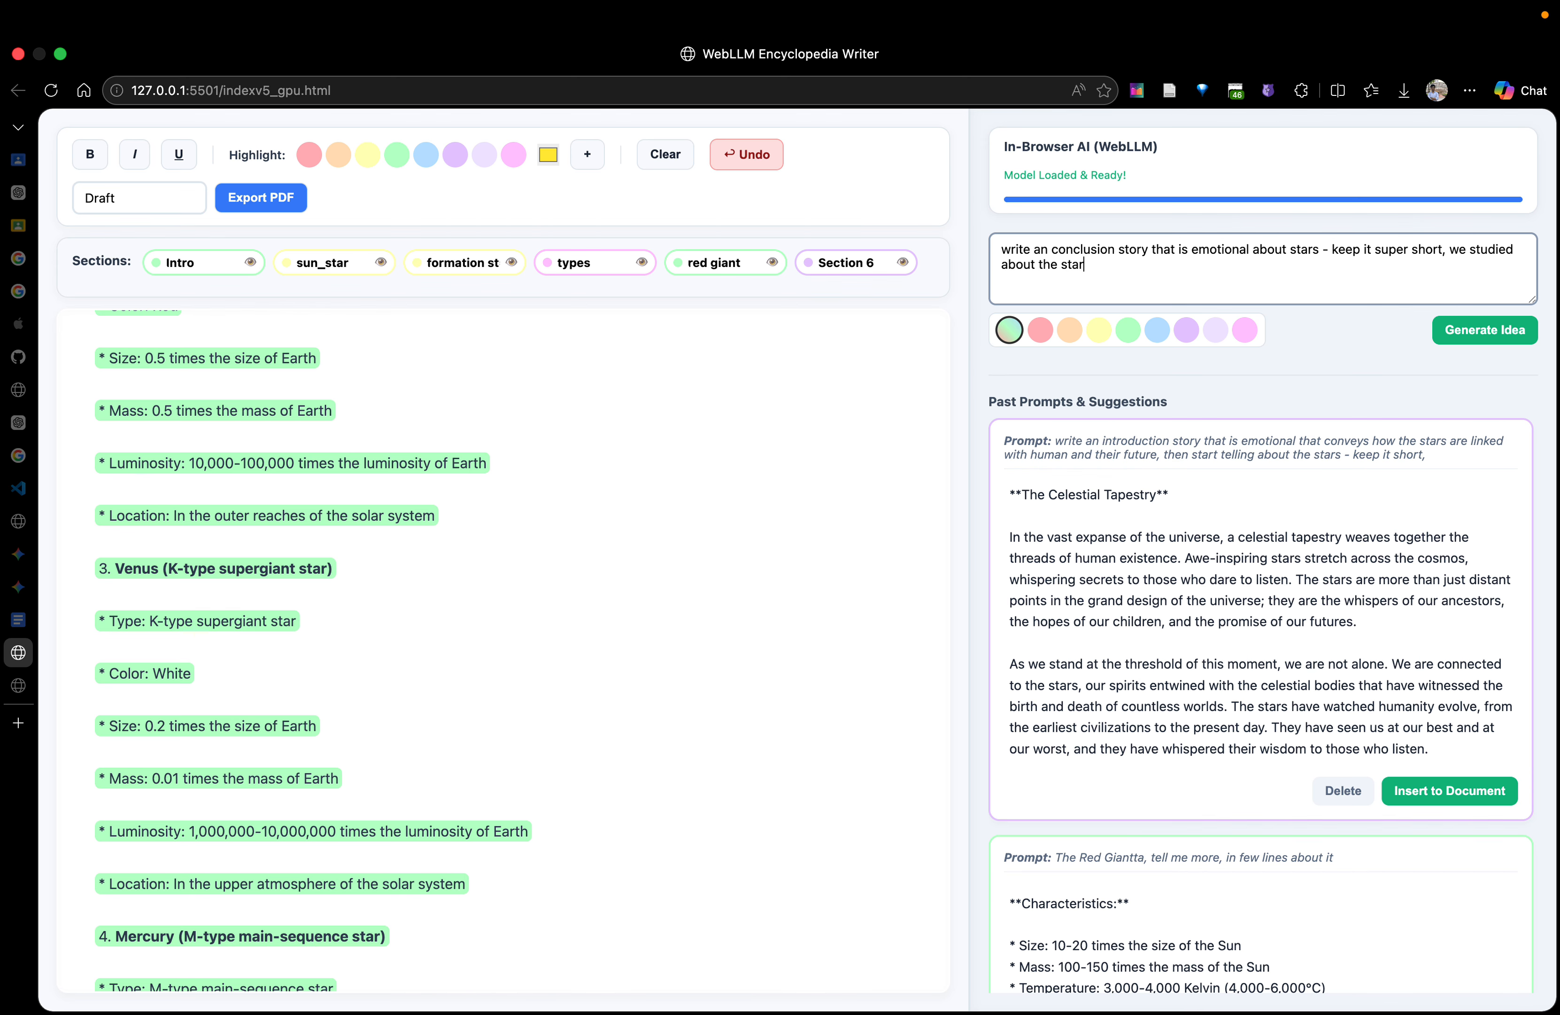
{"action": "type", "text": "s today"}
Add an empty line at the very end of the document and generate the conclusion idea
{"action": "scroll", "coordinate": [892, 729], "scroll_direction": "down", "scroll_amount": 20}
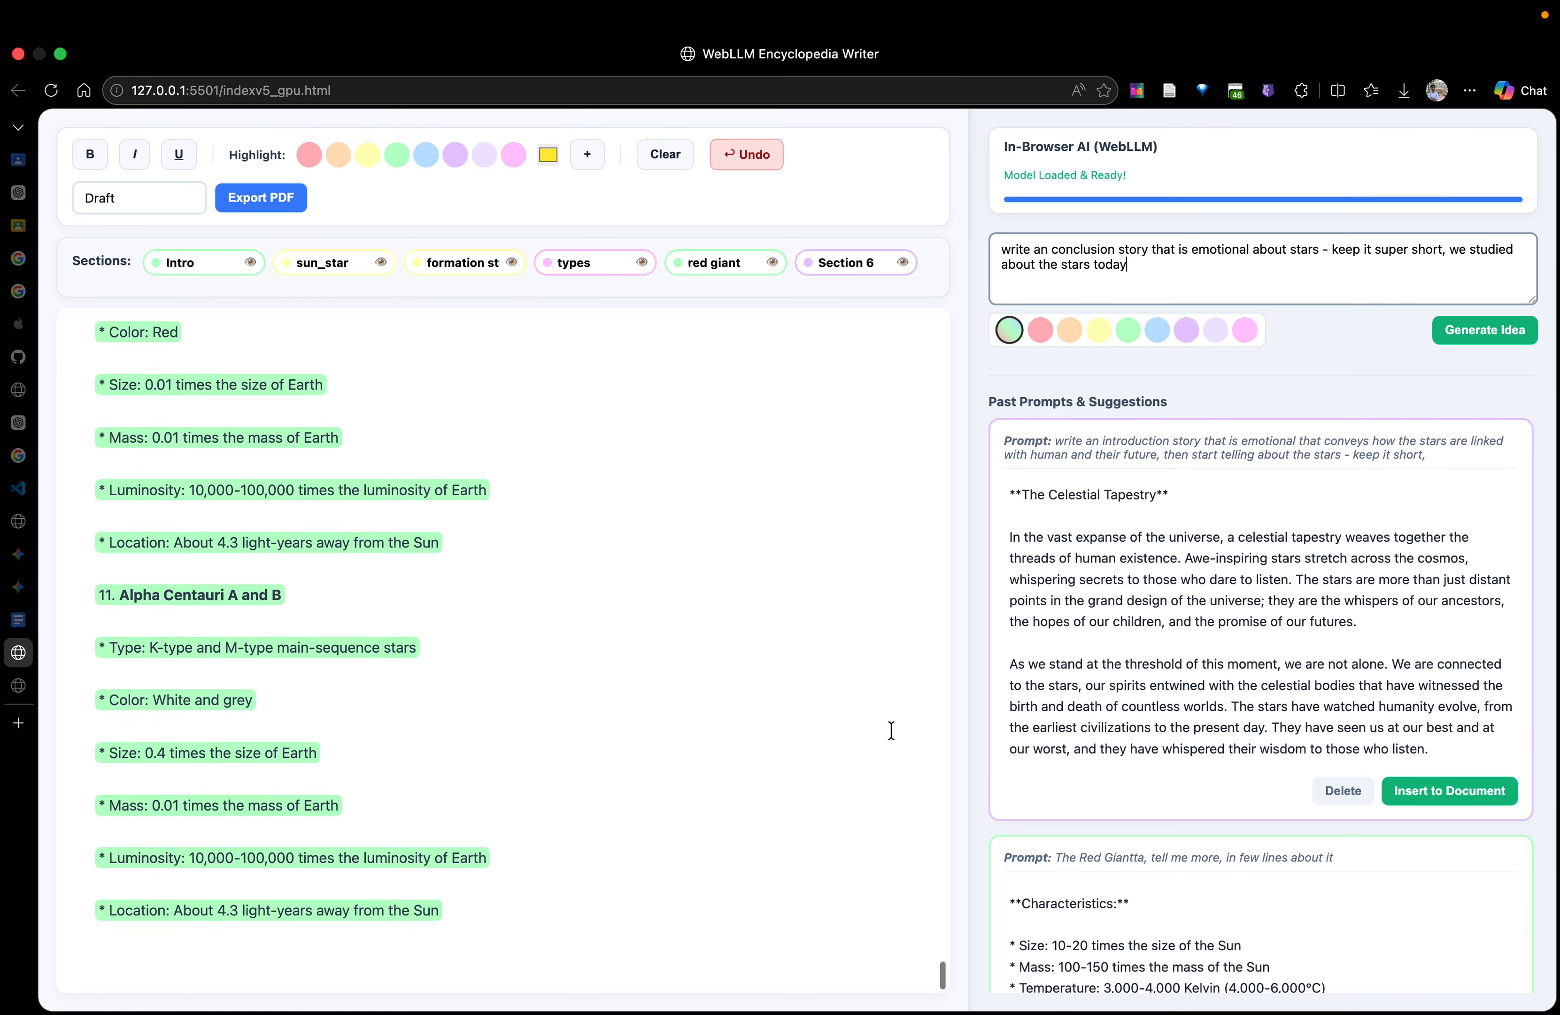
{"action": "left_click", "coordinate": [600, 936]}
{"action": "key", "text": "Return"}
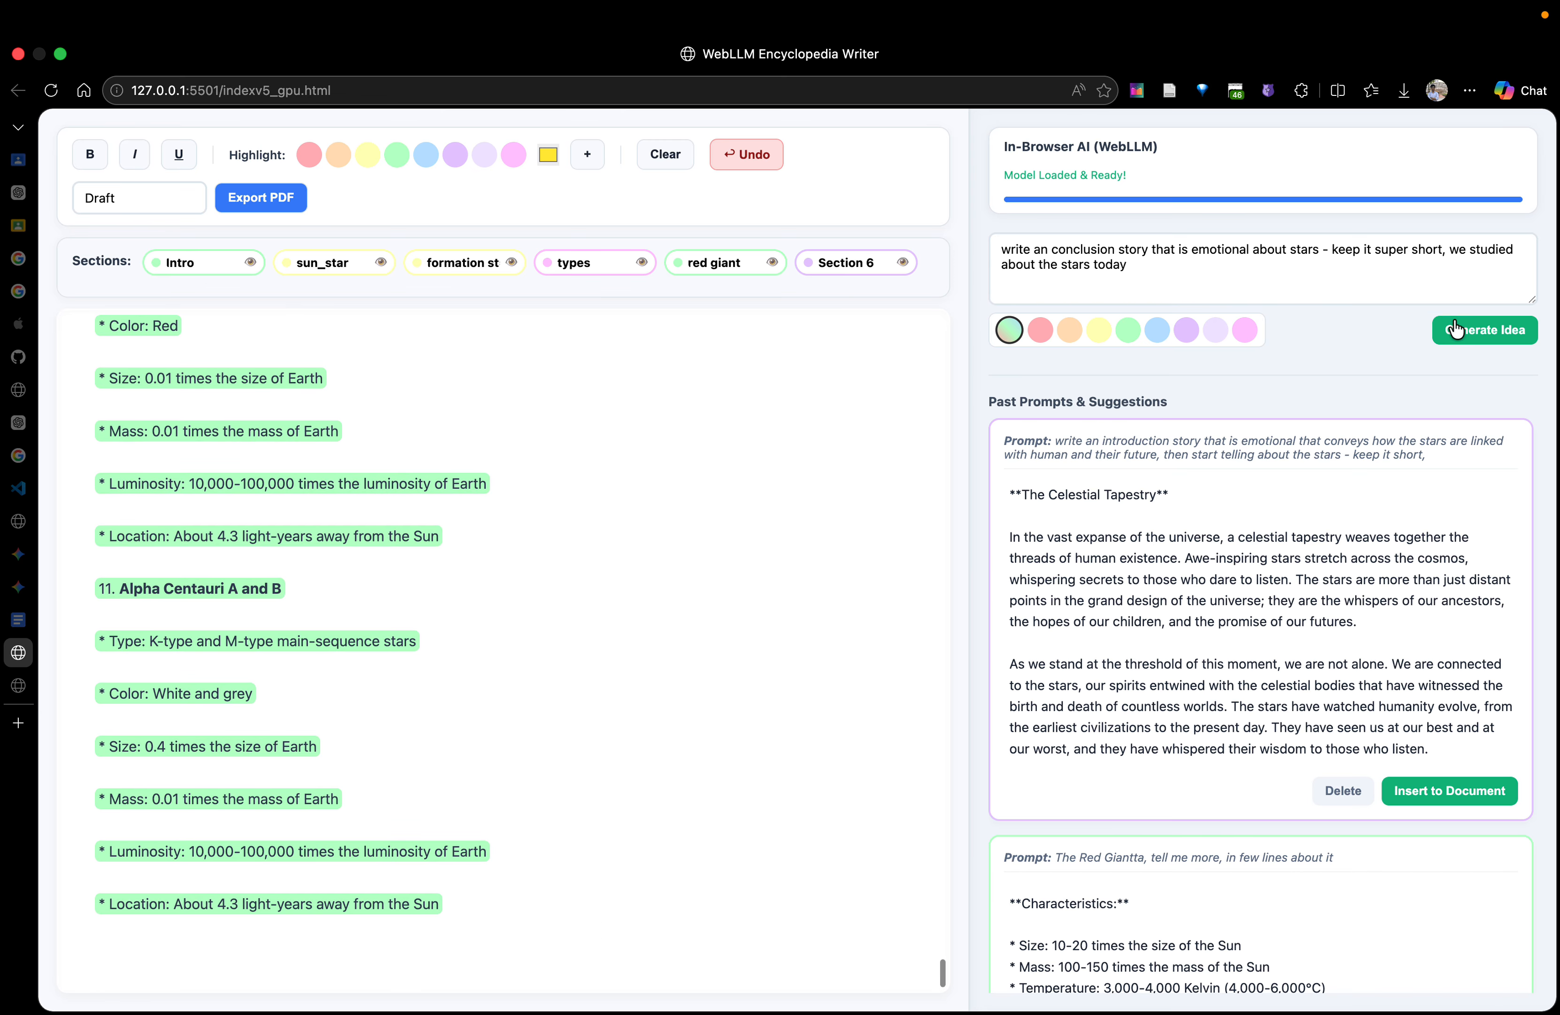
{"action": "left_click", "coordinate": [1472, 322]}
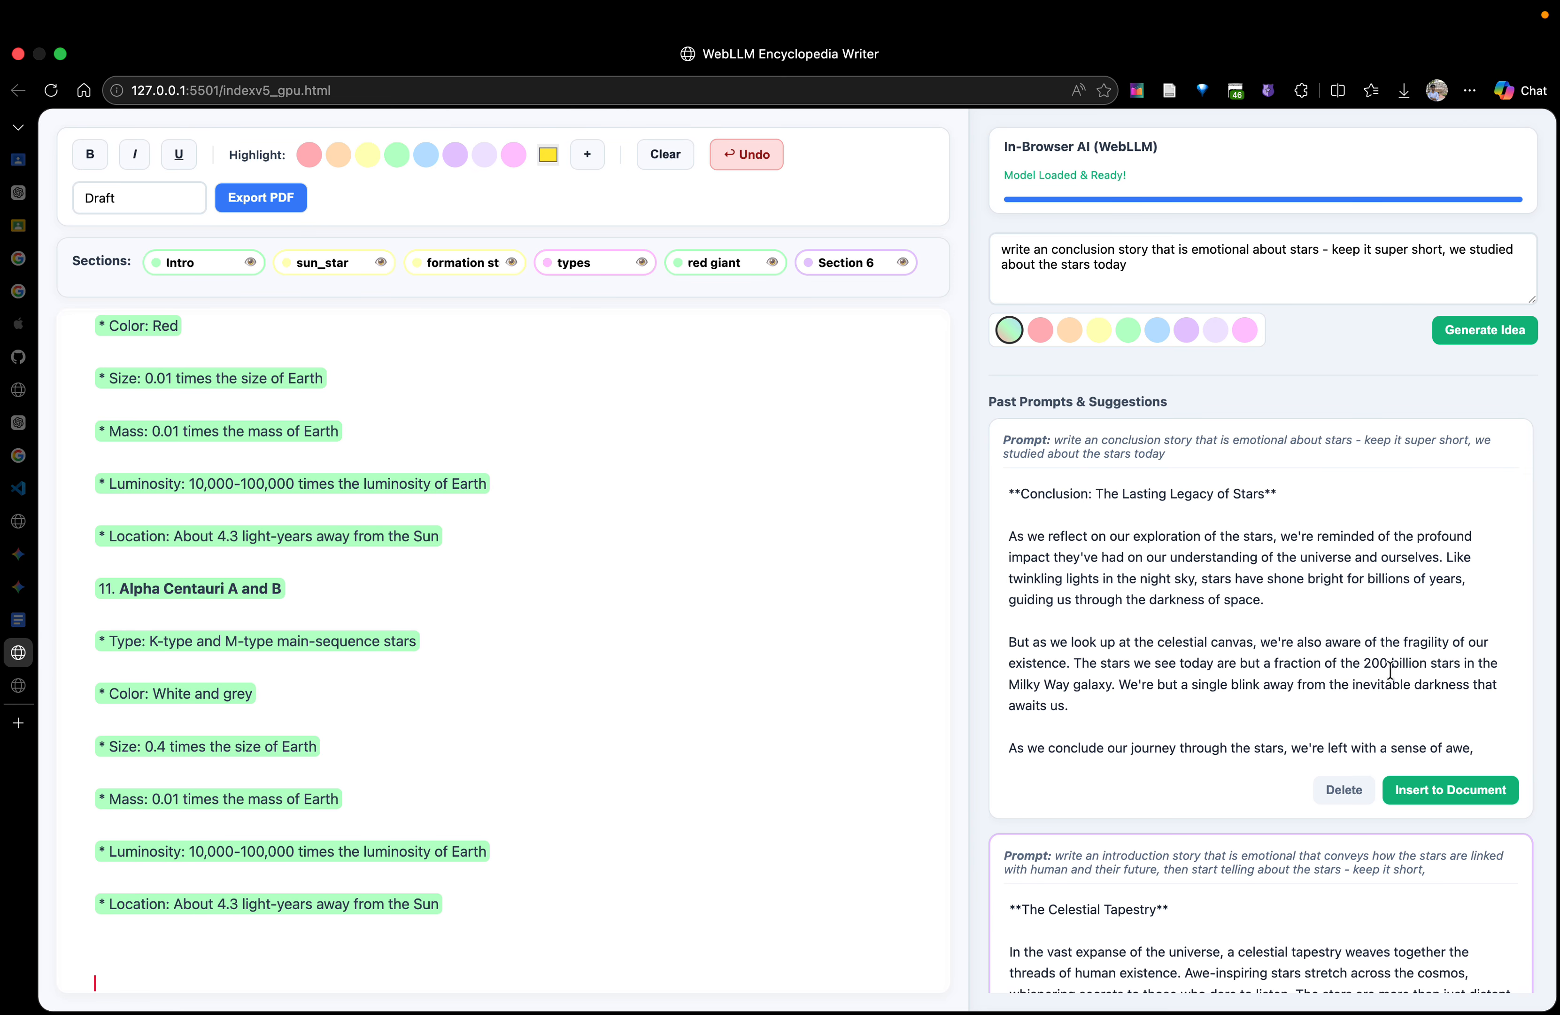
Insert the generated "Conclusion: The Lasting Legacy of Stars" at the end of the document and check its placement
{"action": "left_click", "coordinate": [1435, 797]}
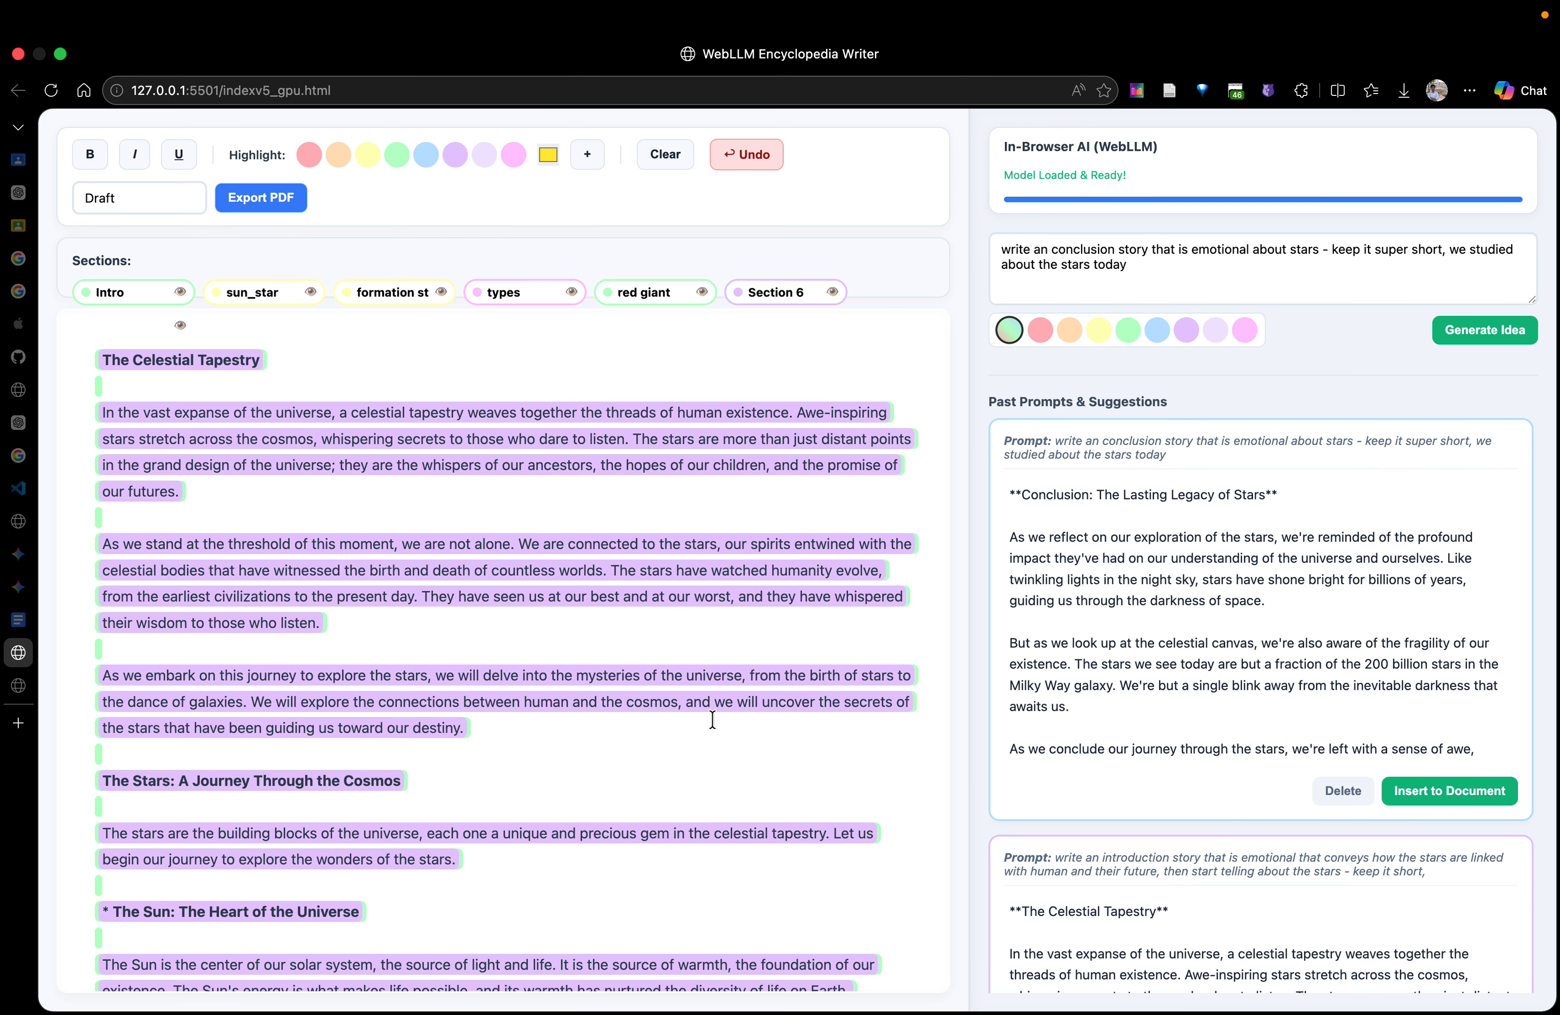
{"action": "scroll", "coordinate": [582, 629], "scroll_direction": "down", "scroll_amount": 3}
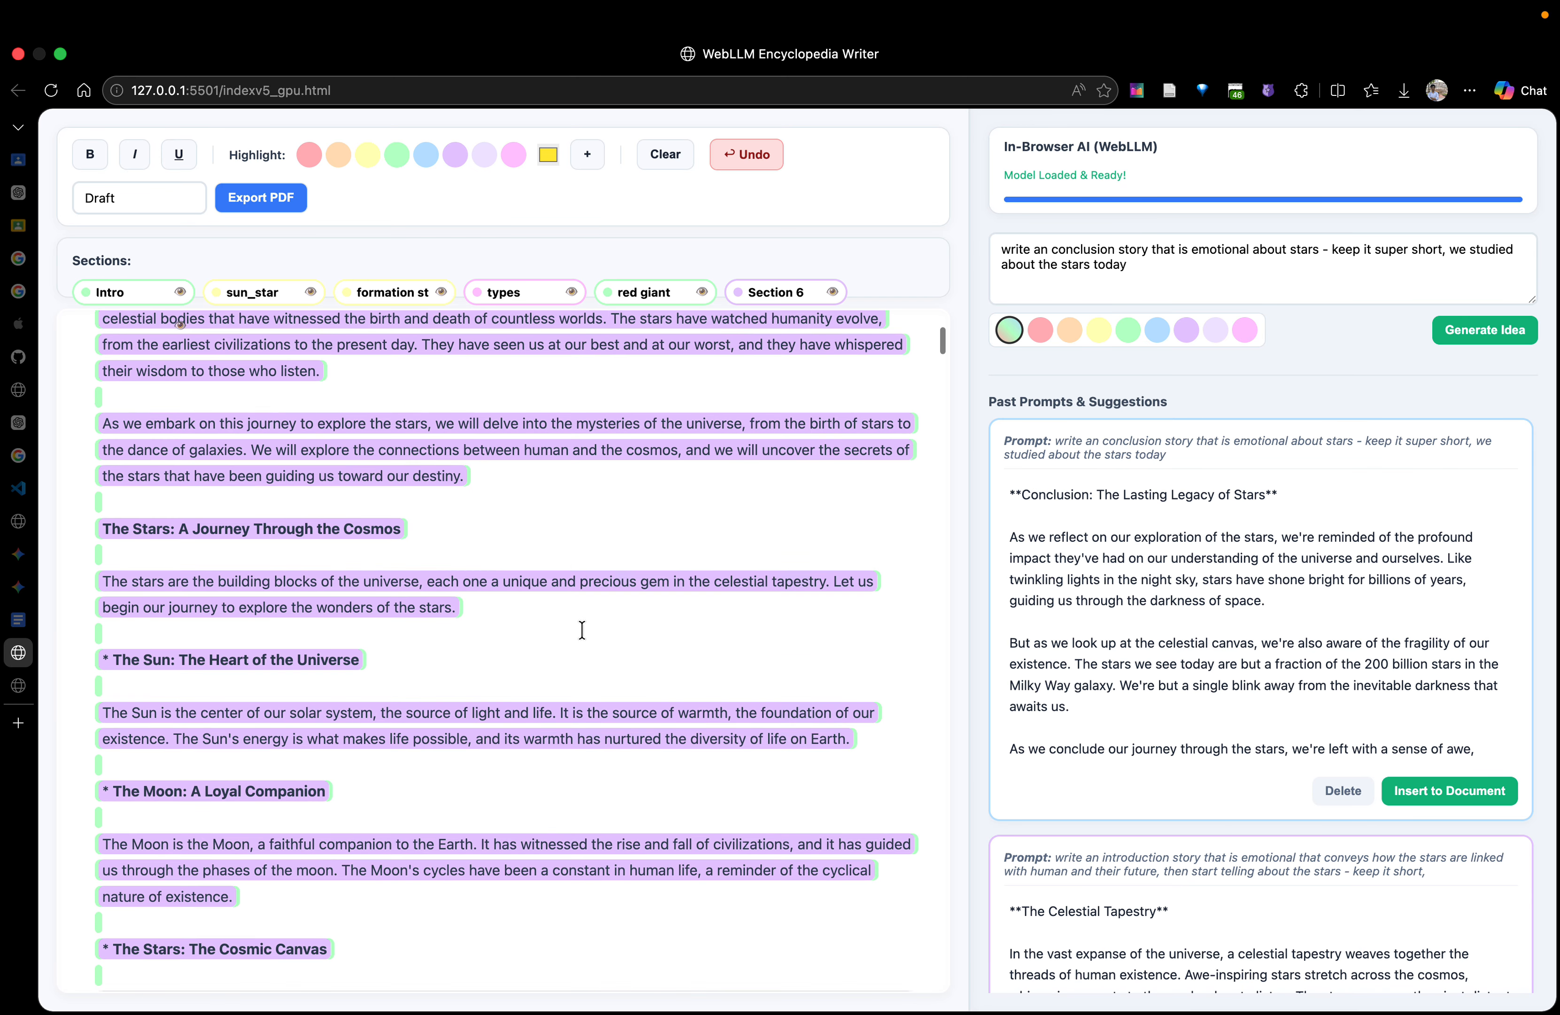
{"action": "scroll", "coordinate": [582, 629], "scroll_direction": "up", "scroll_amount": 3}
{"action": "scroll", "coordinate": [582, 629], "scroll_direction": "down", "scroll_amount": 20}
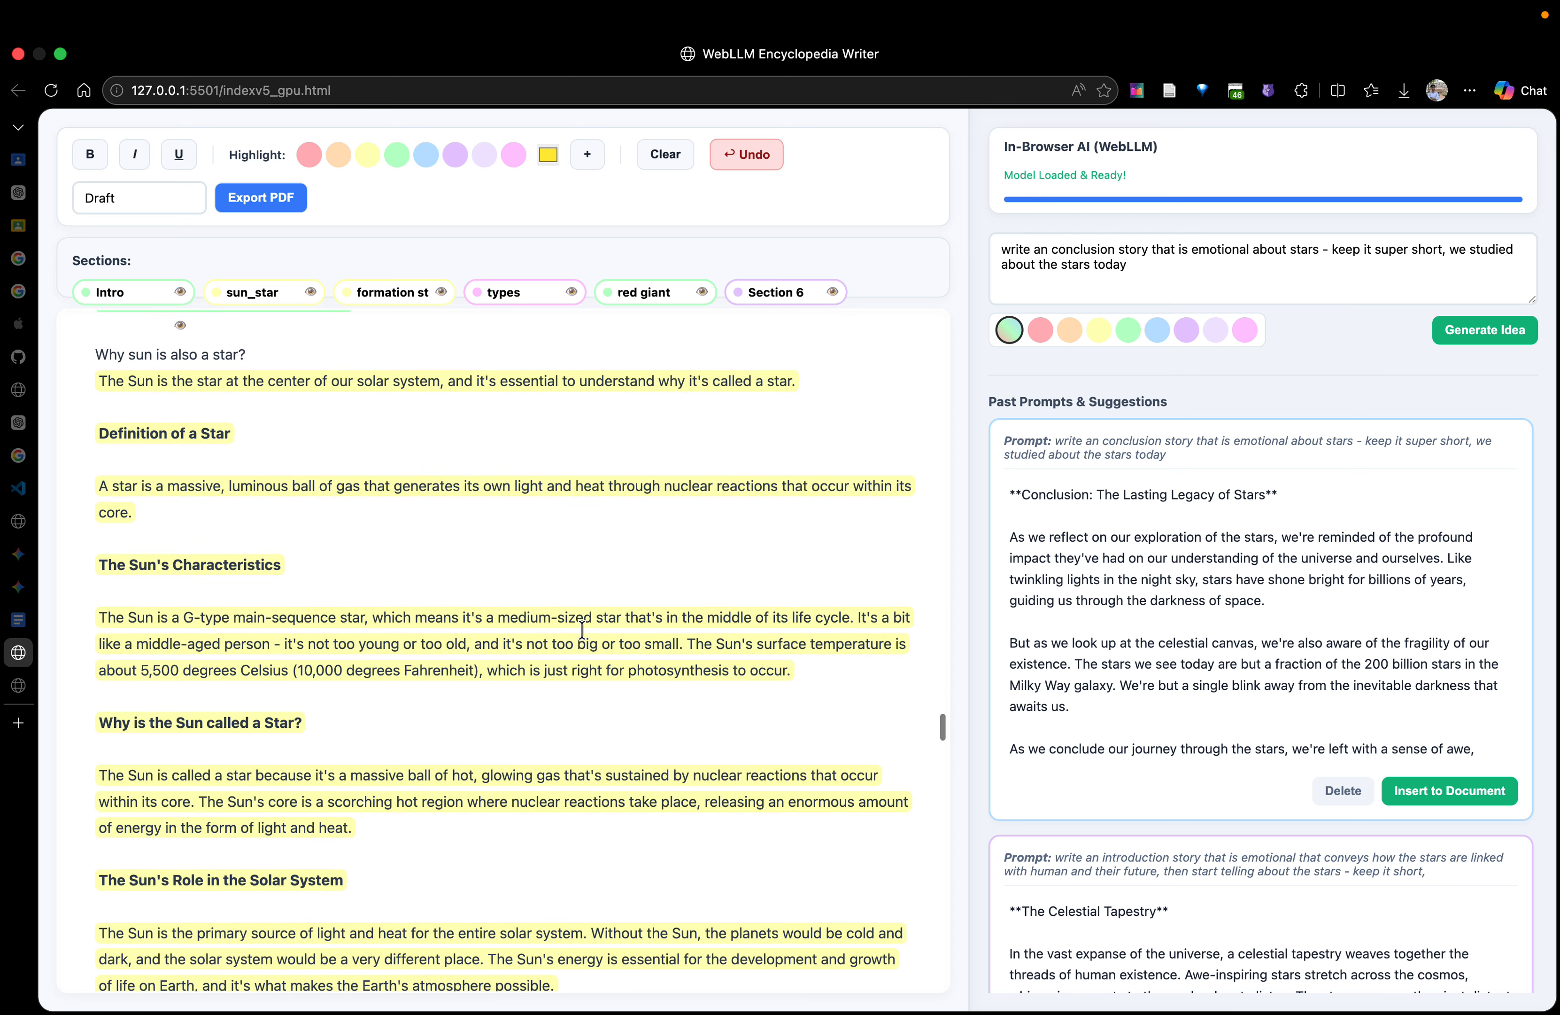
{"action": "scroll", "coordinate": [582, 629], "scroll_direction": "down", "scroll_amount": 10}
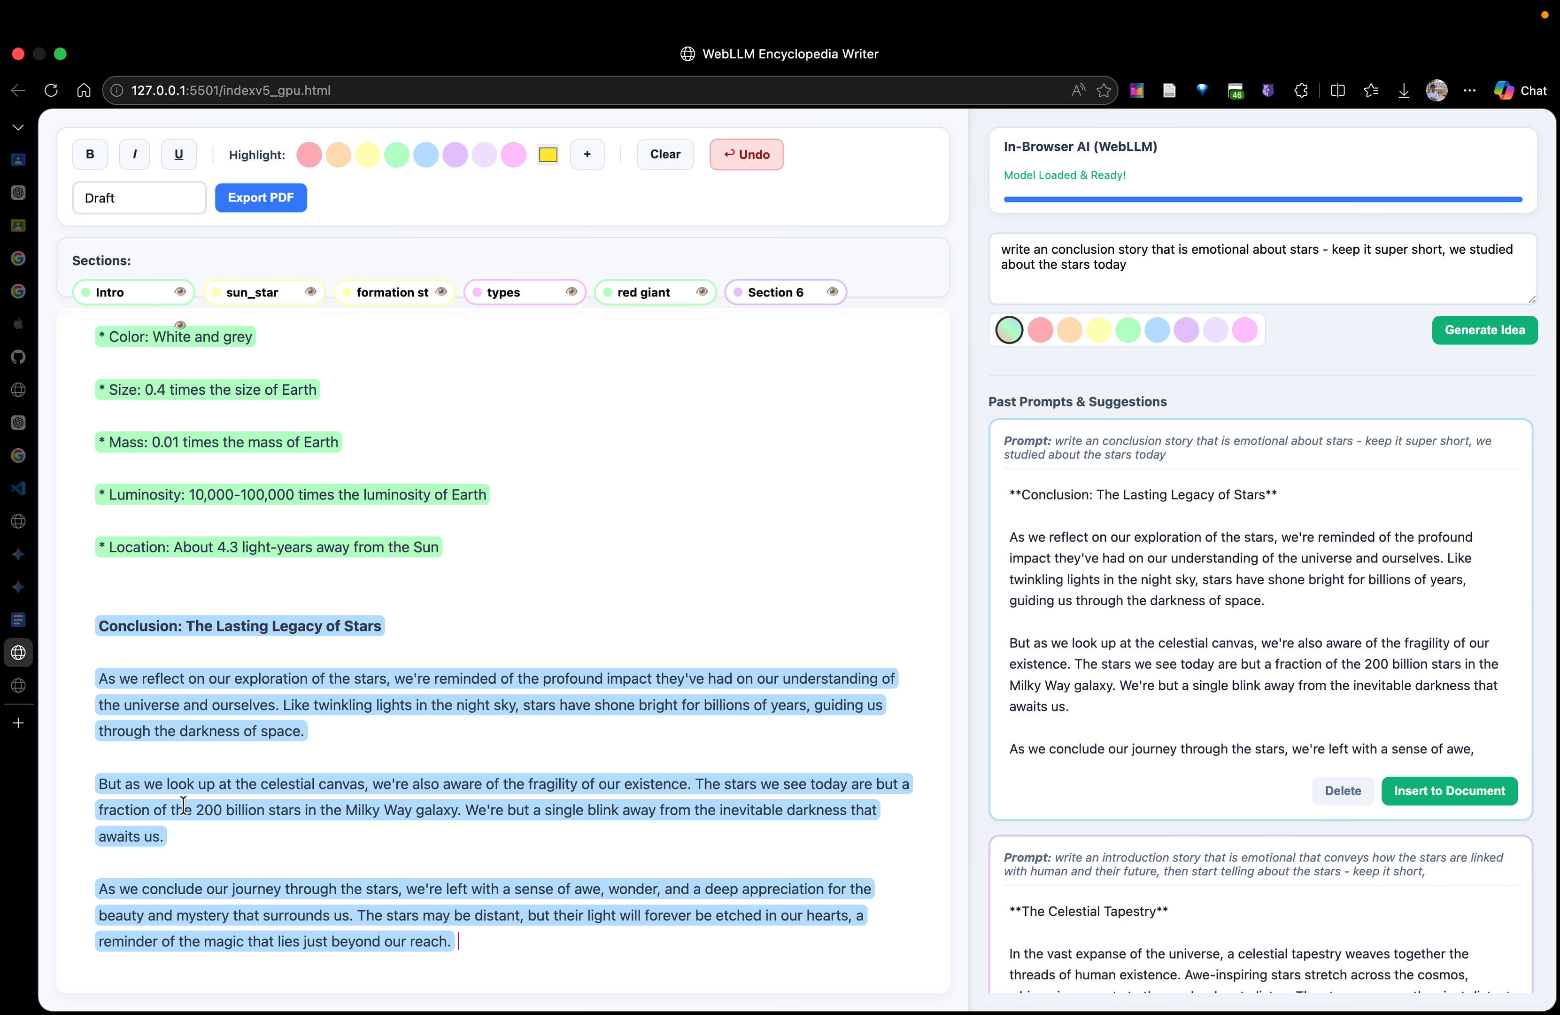
Rename the document from the draft title to "journey_to_stars"
{"action": "scroll", "coordinate": [610, 530], "scroll_direction": "up", "scroll_amount": 20}
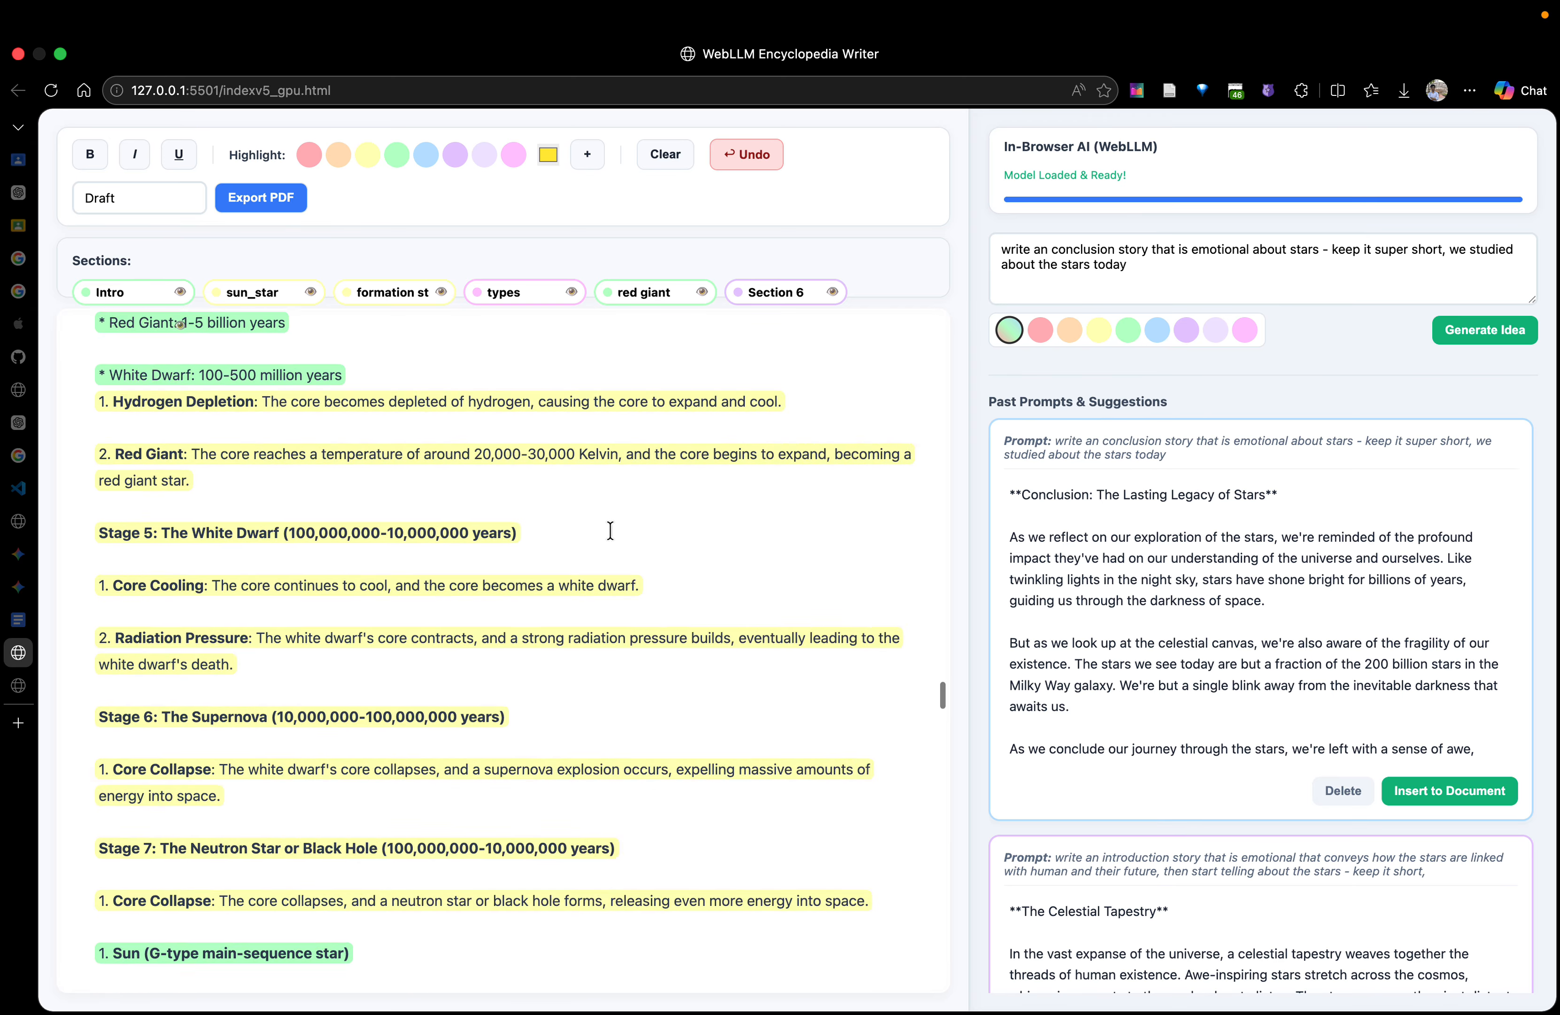
{"action": "scroll", "coordinate": [610, 530], "scroll_direction": "up", "scroll_amount": 10}
{"action": "double_click", "coordinate": [148, 198]}
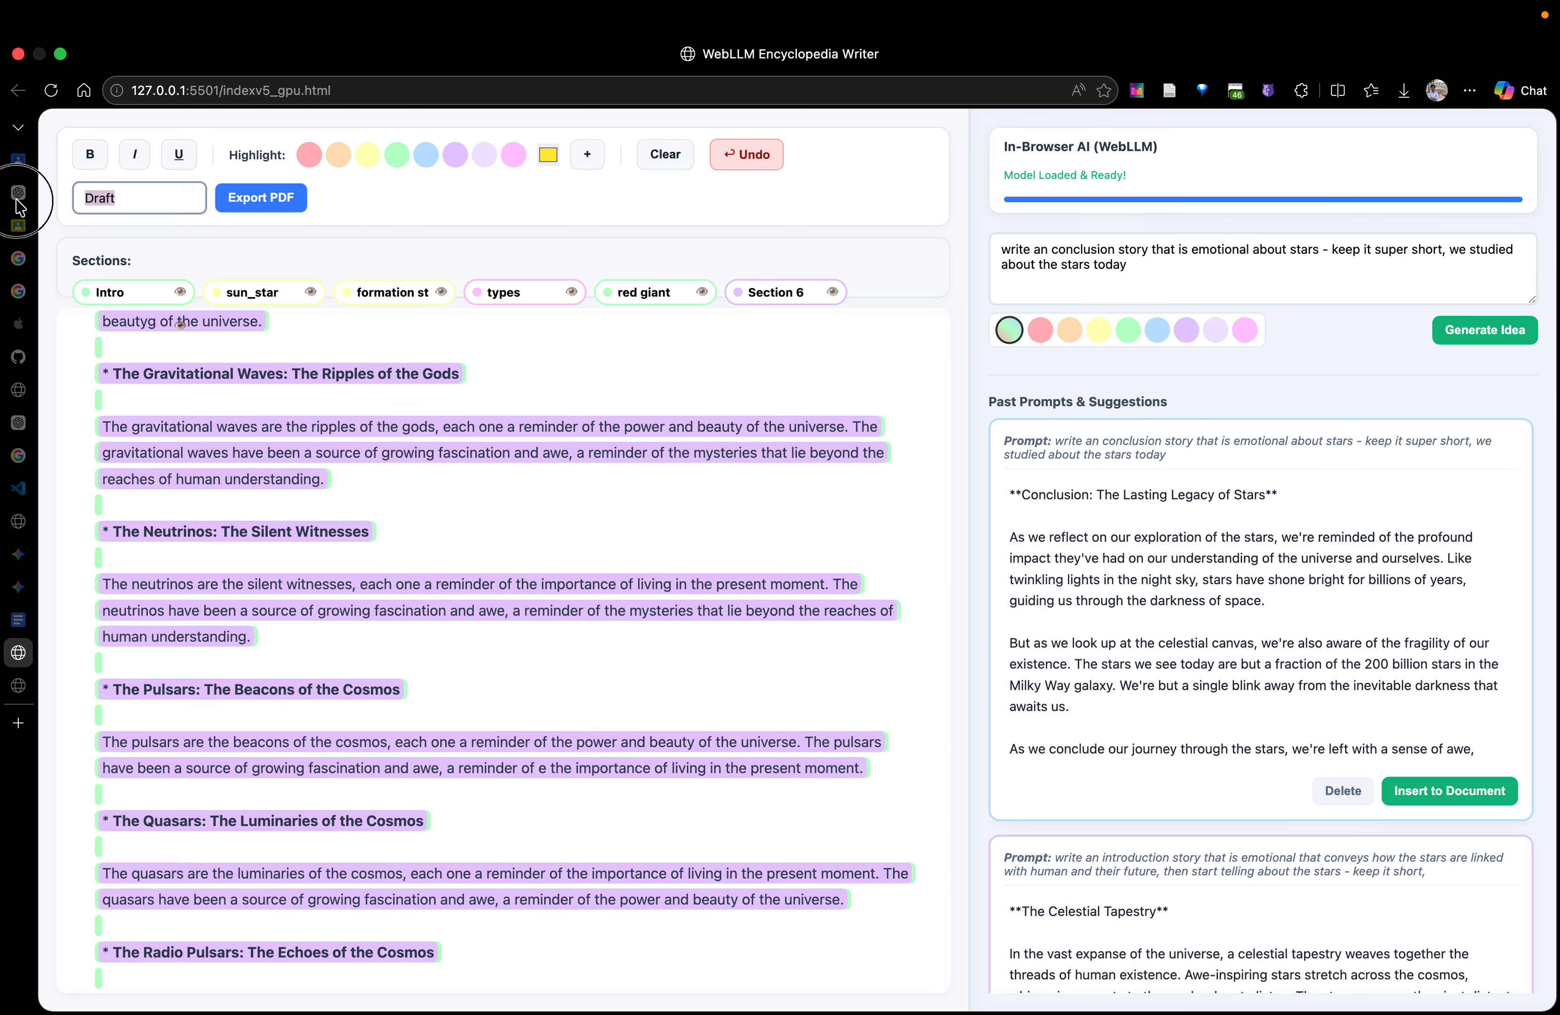
{"action": "scroll", "coordinate": [421, 487], "scroll_direction": "up", "scroll_amount": 10}
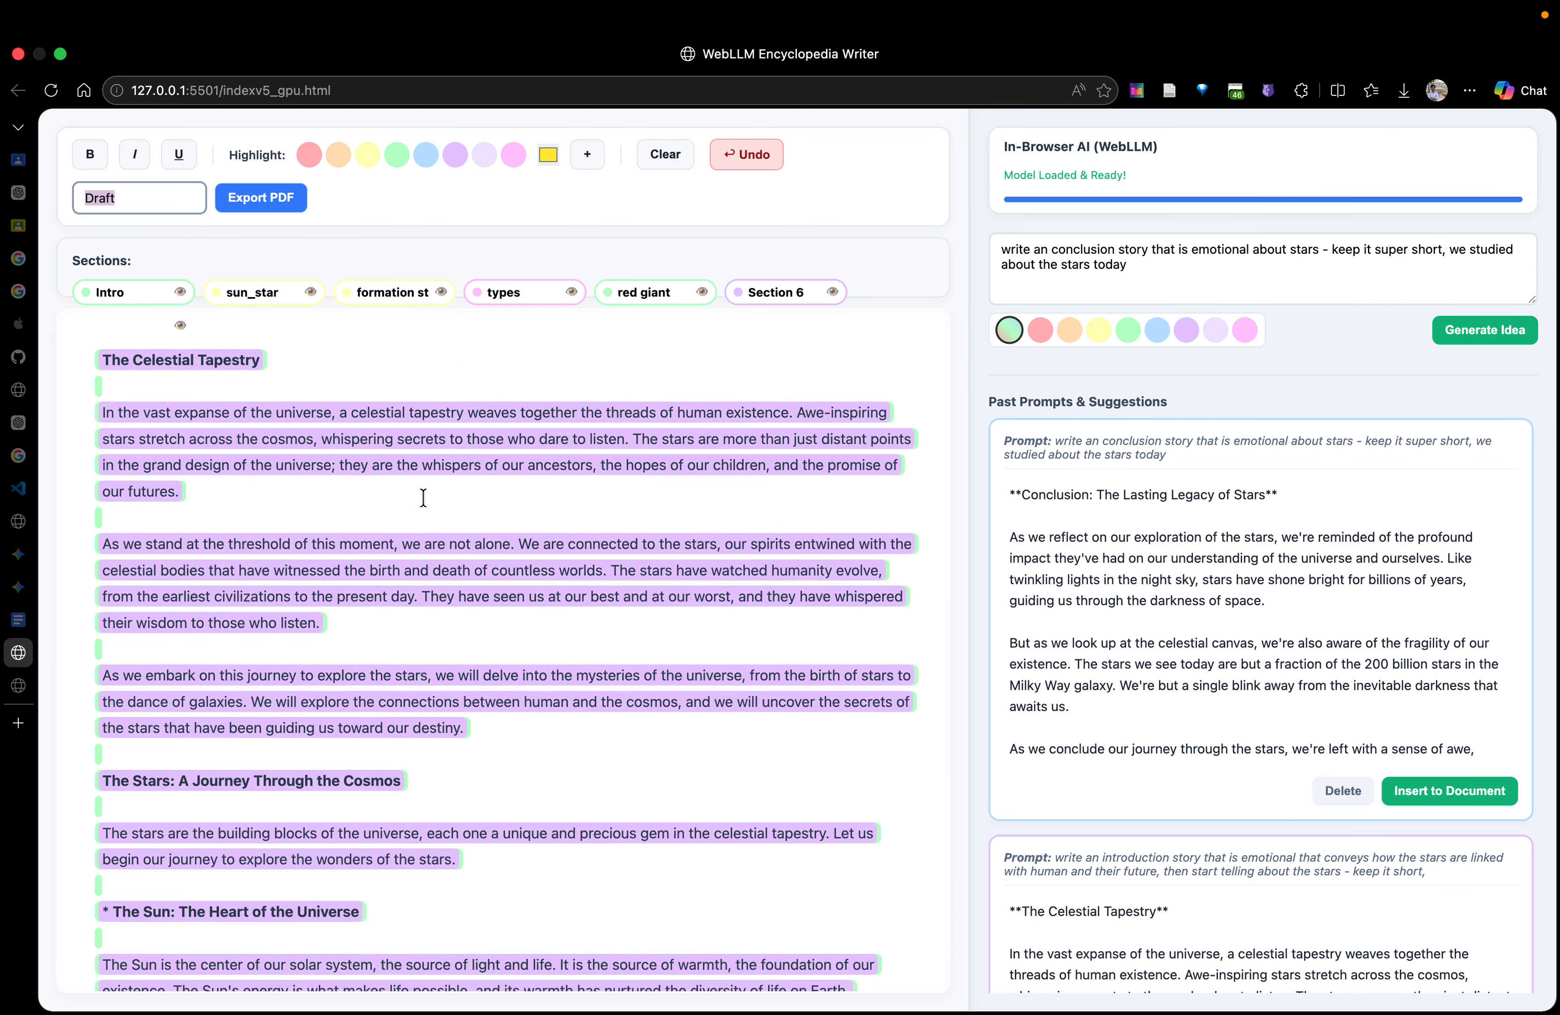
{"action": "type", "text": "journey_to_stars"}
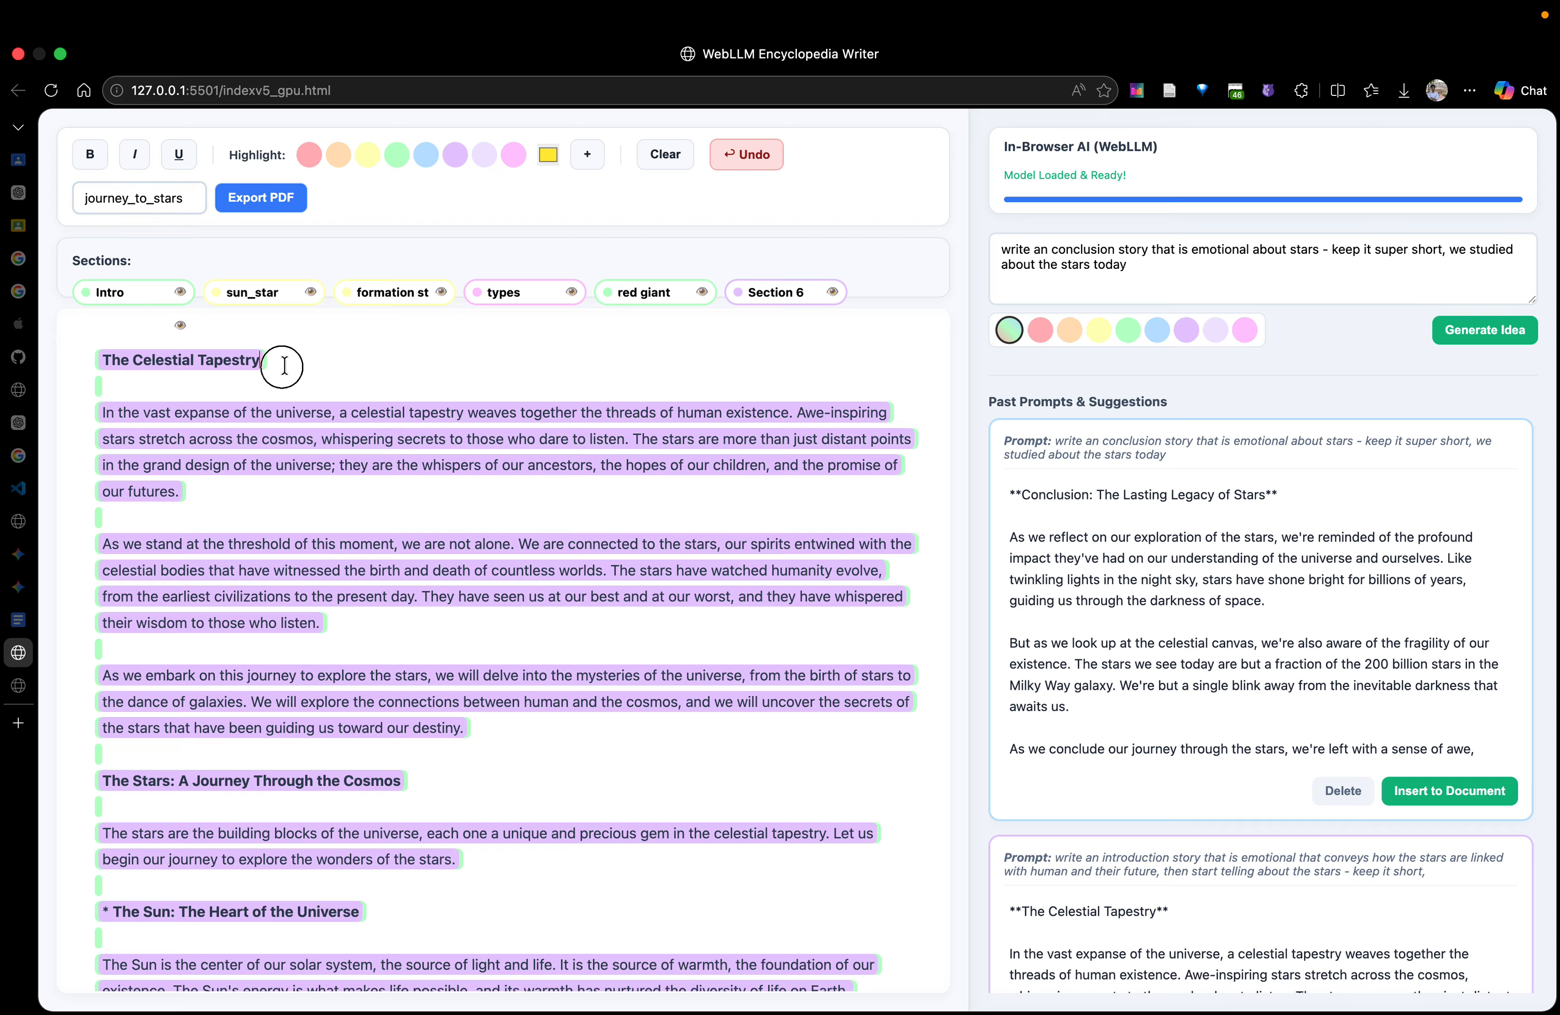
Underline and italicize the heading "The Celestial Tapestry" at the start of the document
{"action": "left_click_drag", "start_coordinate": [292, 359], "coordinate": [59, 359]}
{"action": "left_click", "coordinate": [175, 158]}
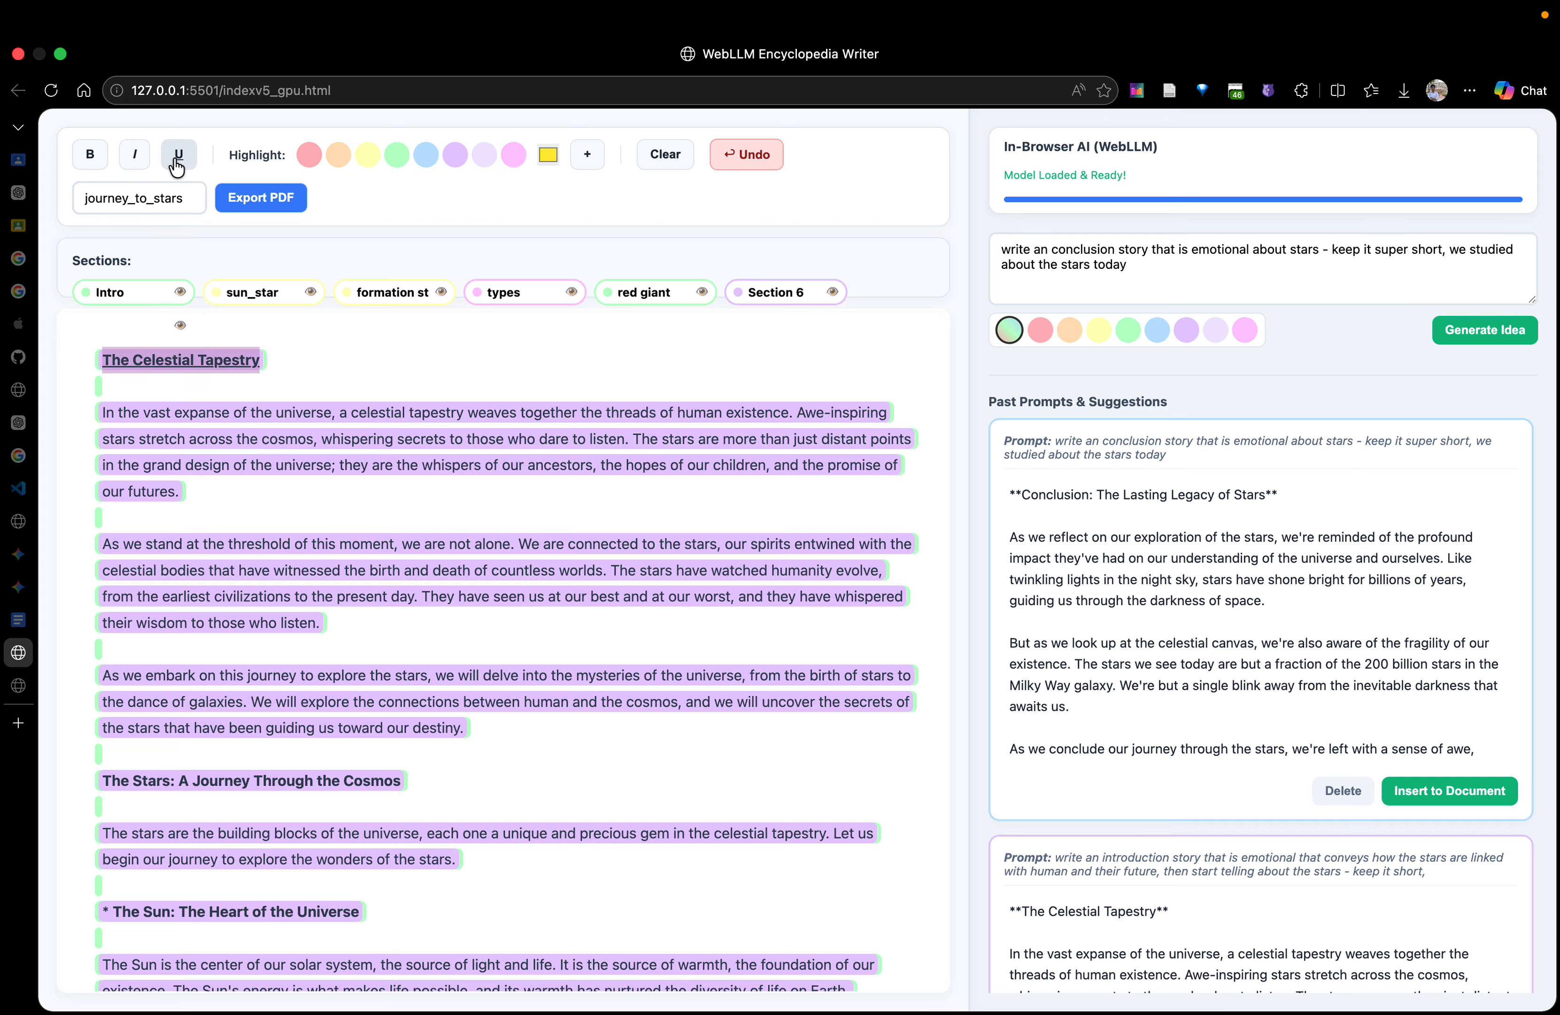
{"action": "left_click", "coordinate": [138, 161]}
Italicize the paragraph beginning "As we embark on this journey" and open the PDF export of the document
{"action": "left_click_drag", "start_coordinate": [482, 731], "coordinate": [80, 672]}
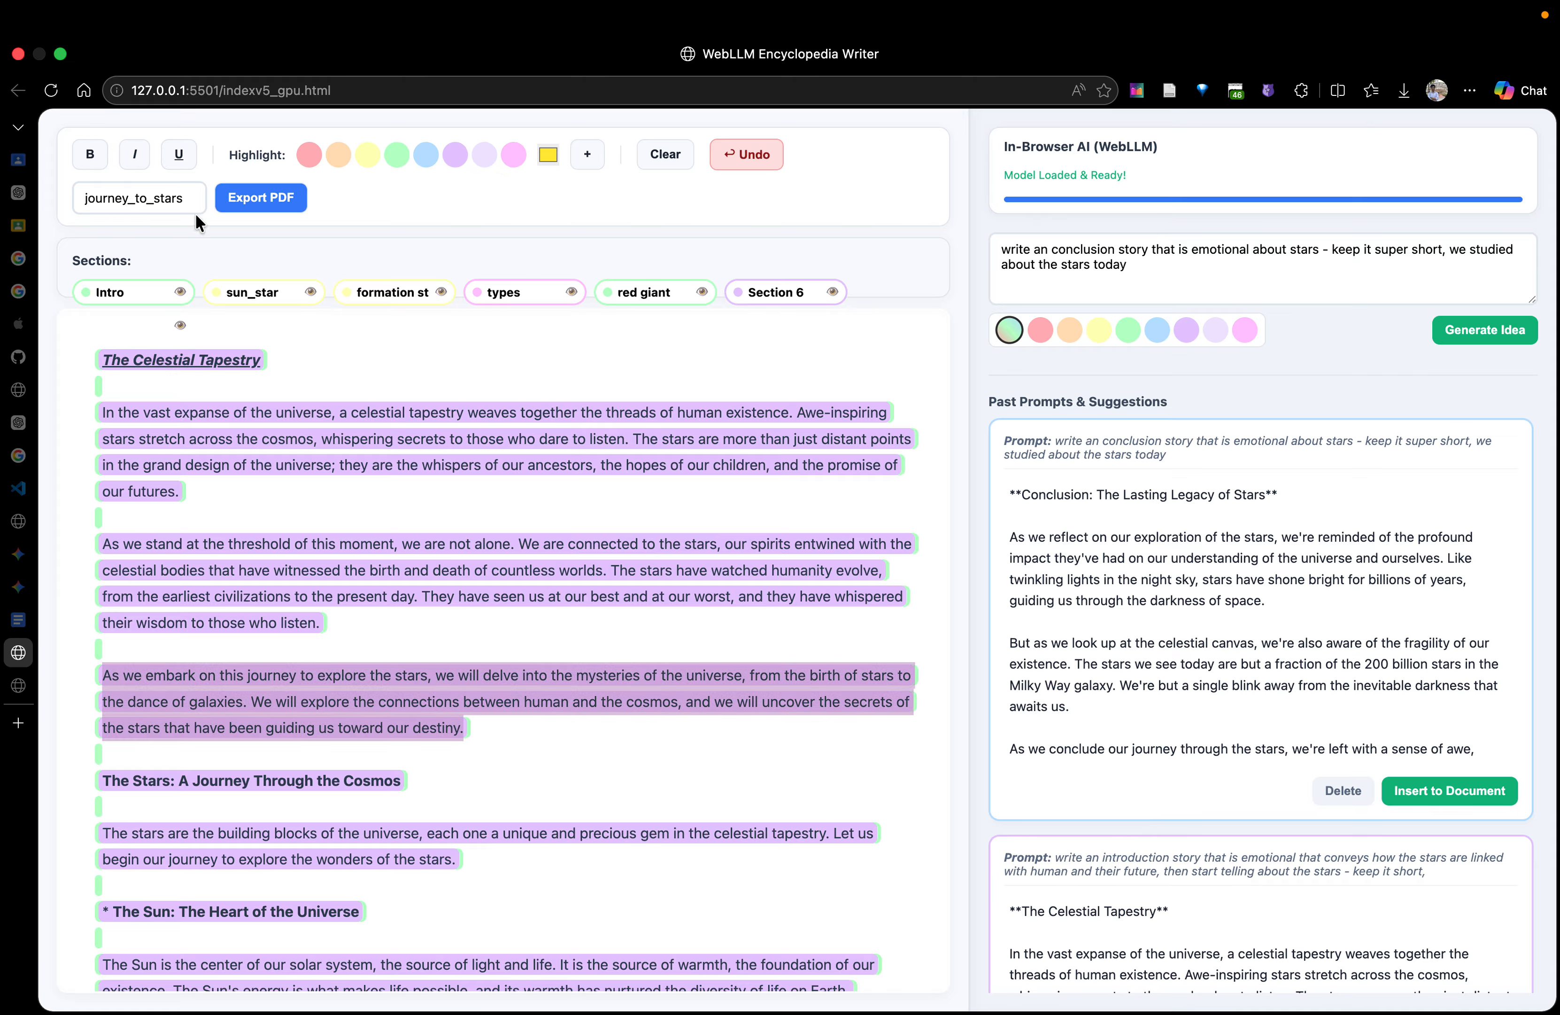
{"action": "left_click", "coordinate": [134, 154]}
{"action": "left_click", "coordinate": [270, 210]}
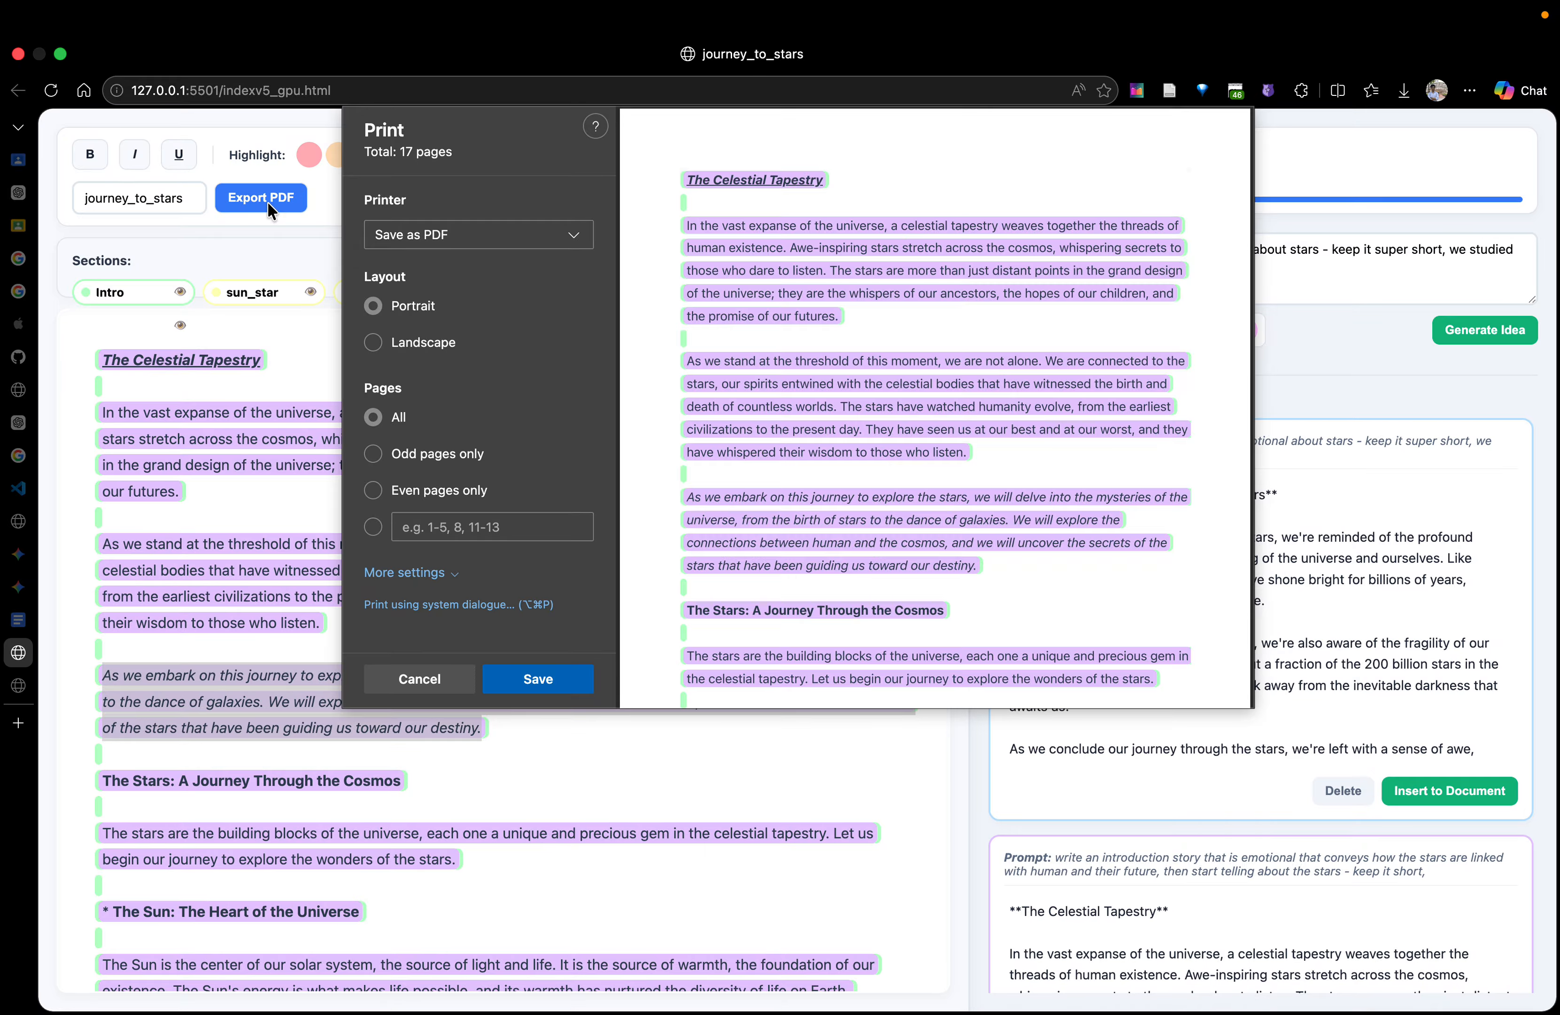
Review the PDF preview through to the conclusion and set the print scale to 90%
{"action": "scroll", "coordinate": [923, 503], "scroll_direction": "down", "scroll_amount": 20}
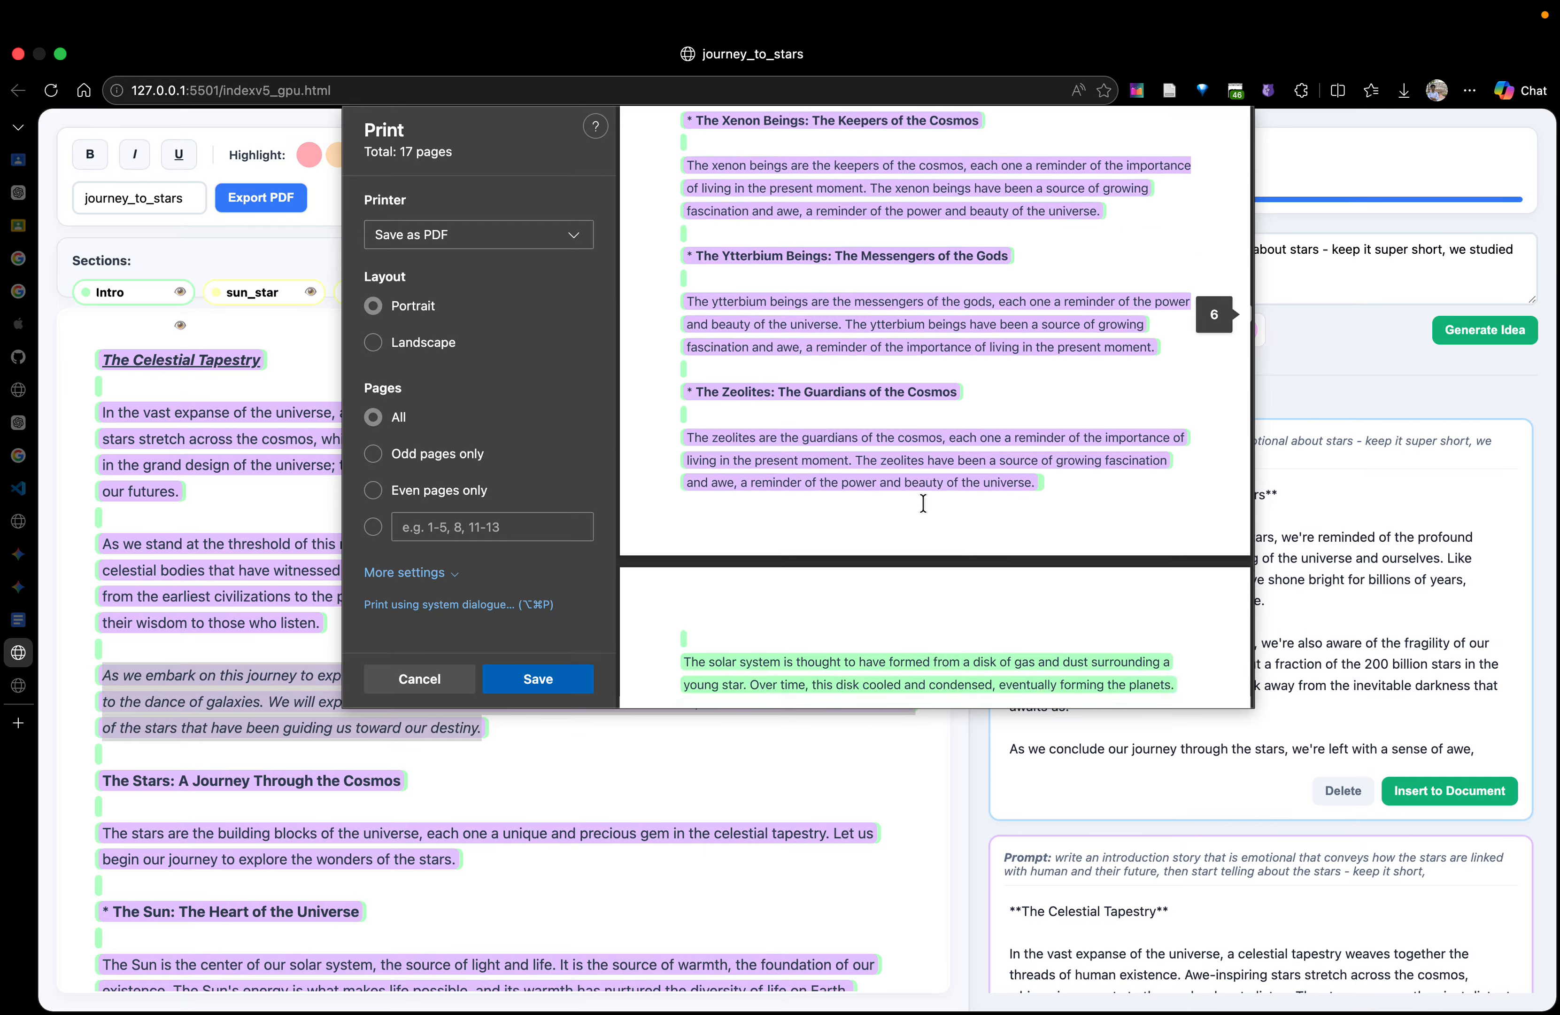
{"action": "scroll", "coordinate": [923, 503], "scroll_direction": "down", "scroll_amount": 15}
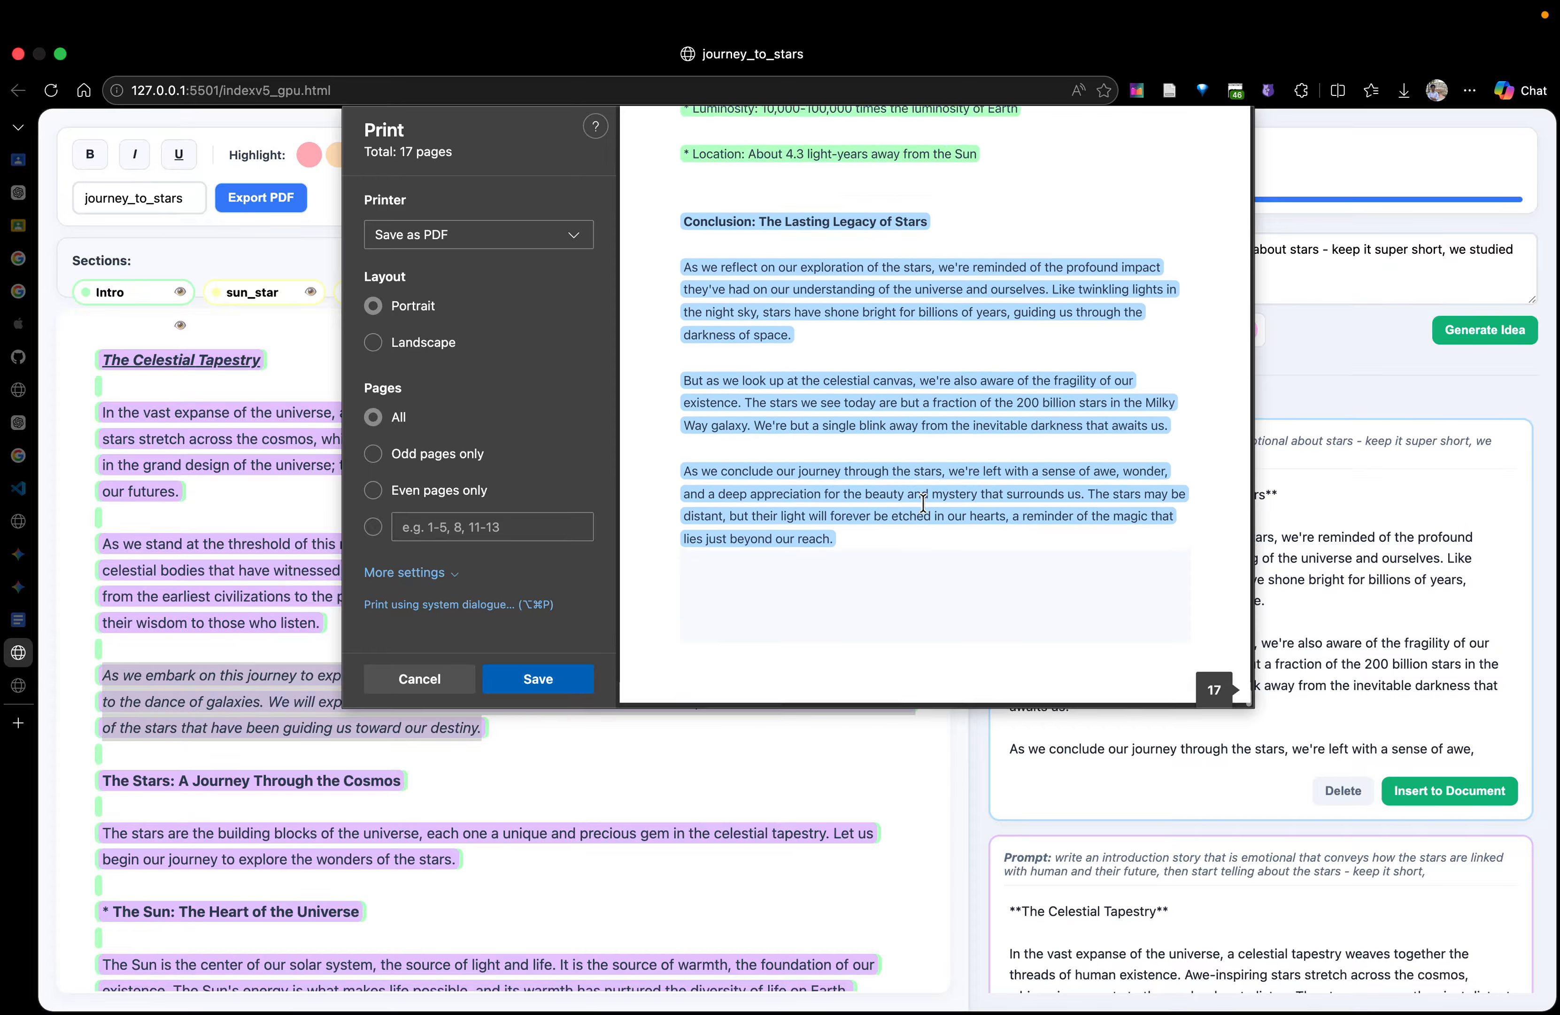
{"action": "left_click", "coordinate": [412, 573]}
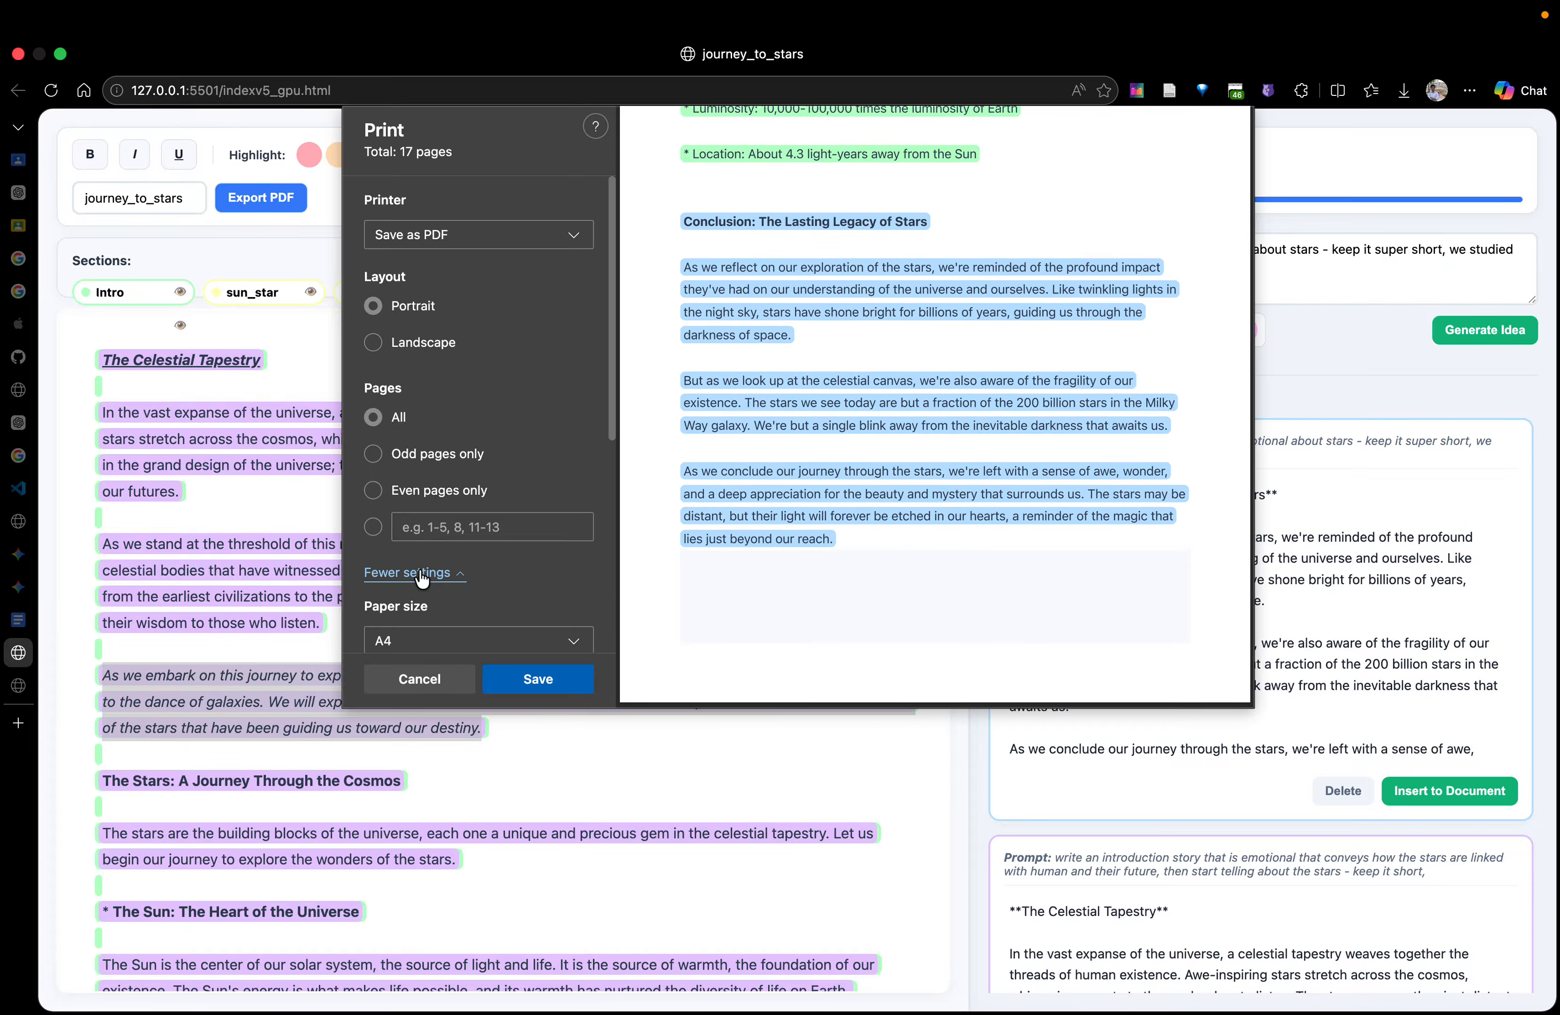
{"action": "scroll", "coordinate": [509, 592], "scroll_direction": "down", "scroll_amount": 5}
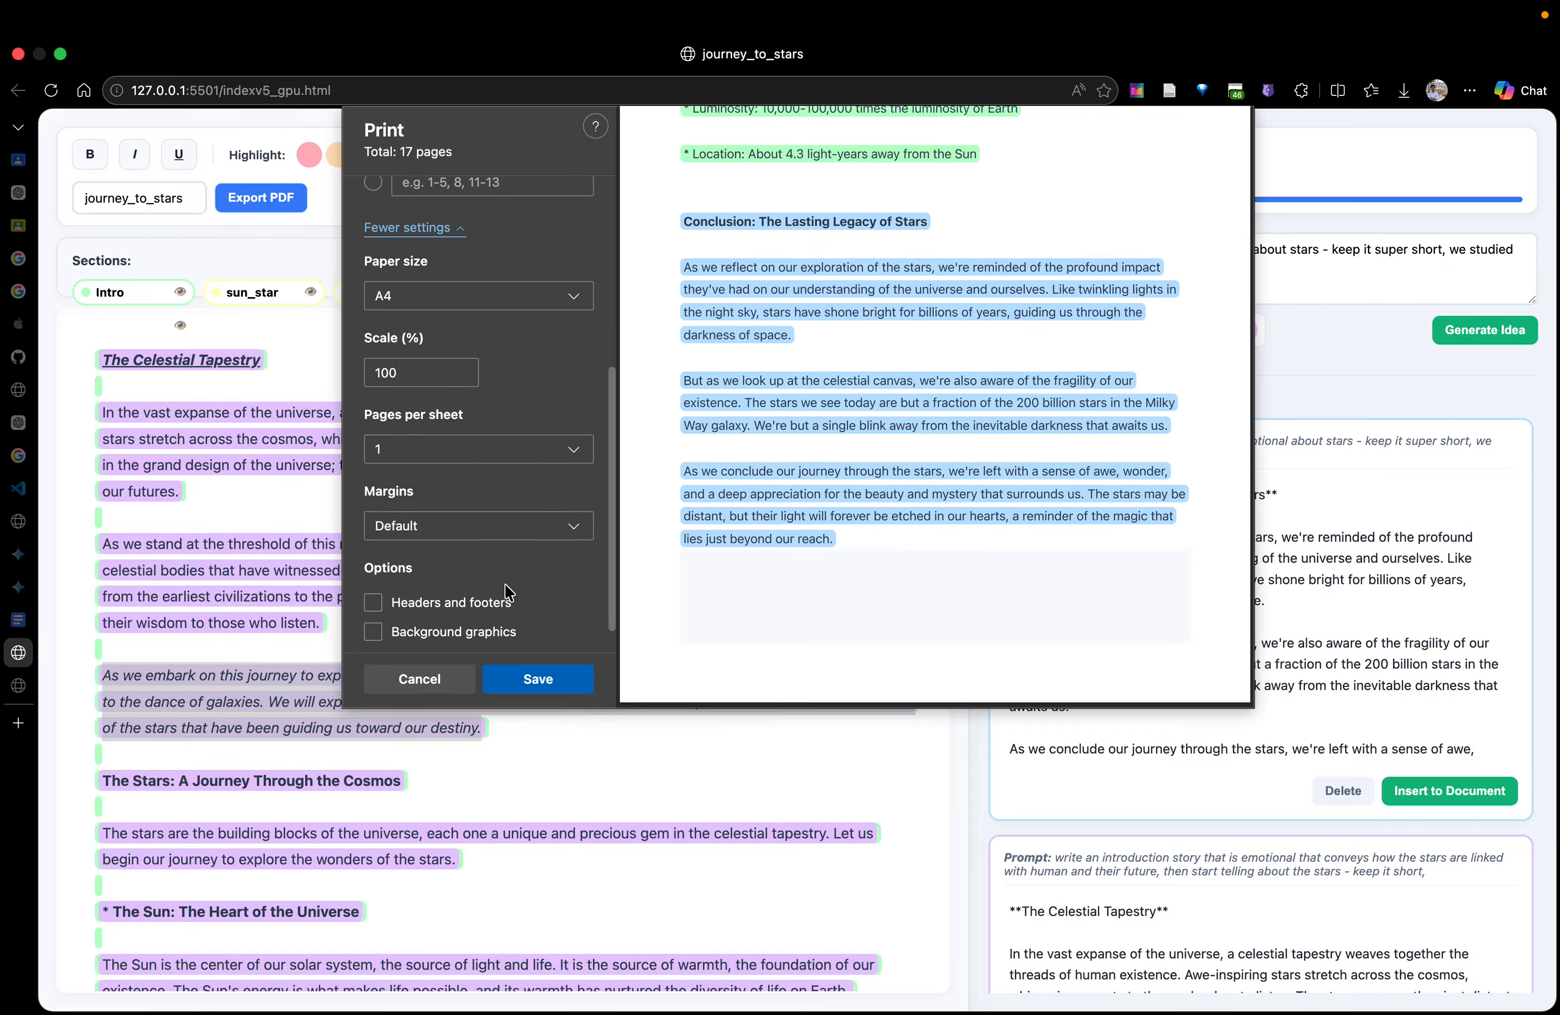
{"action": "left_click", "coordinate": [462, 374]}
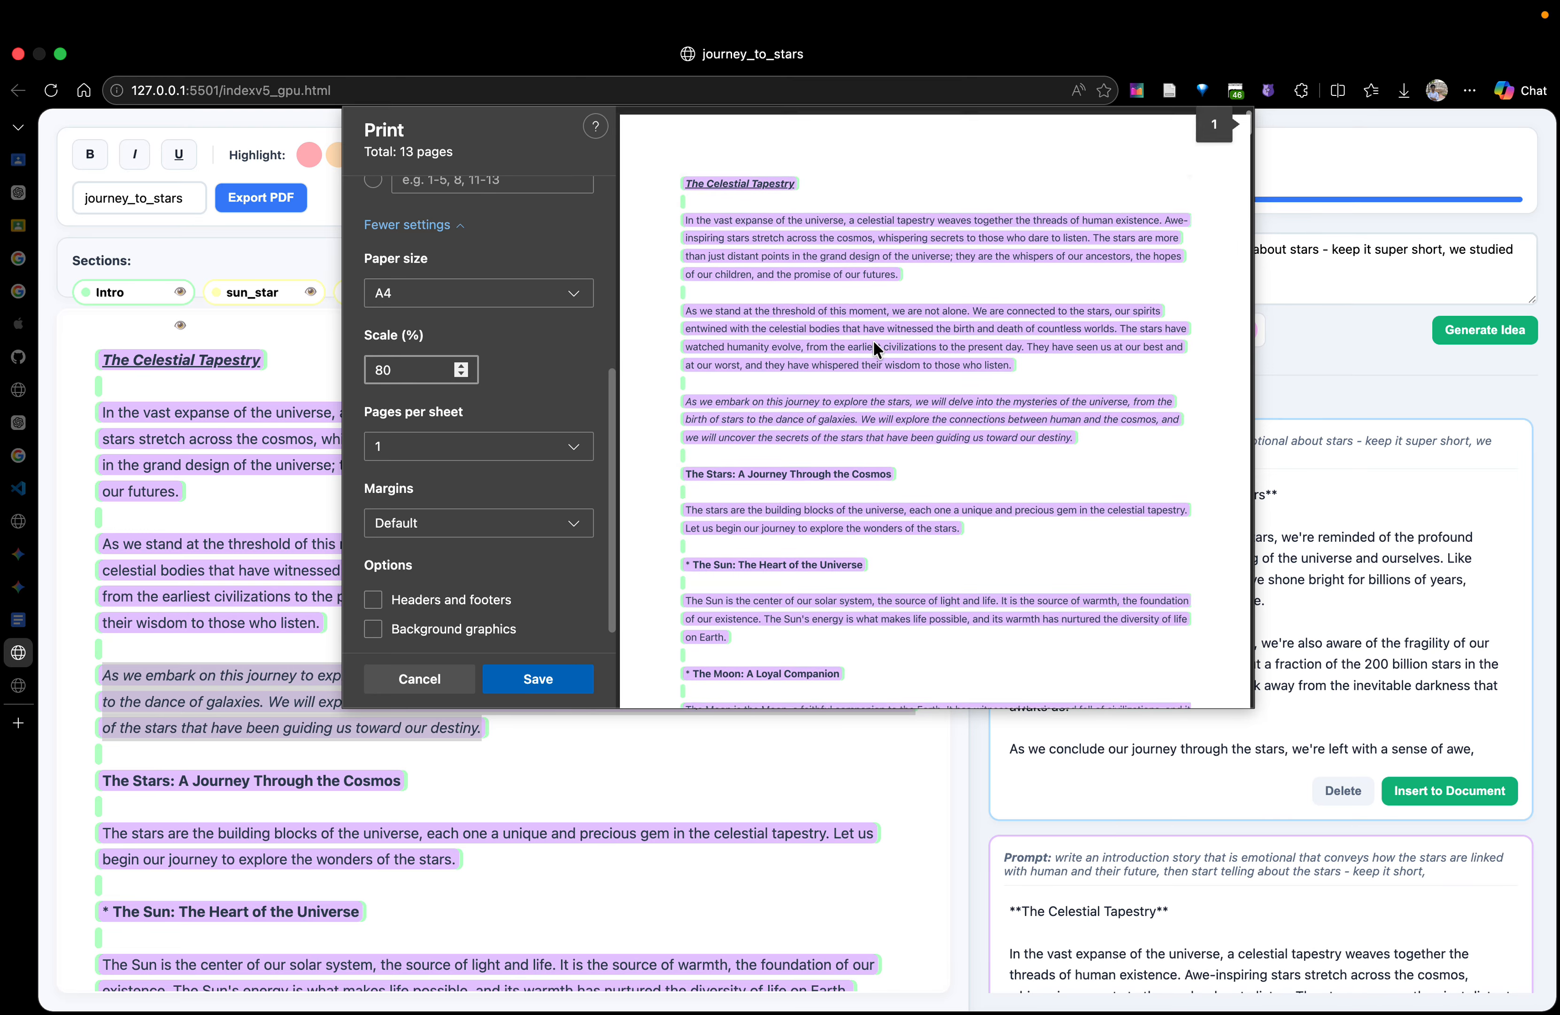
{"action": "left_click", "coordinate": [462, 365]}
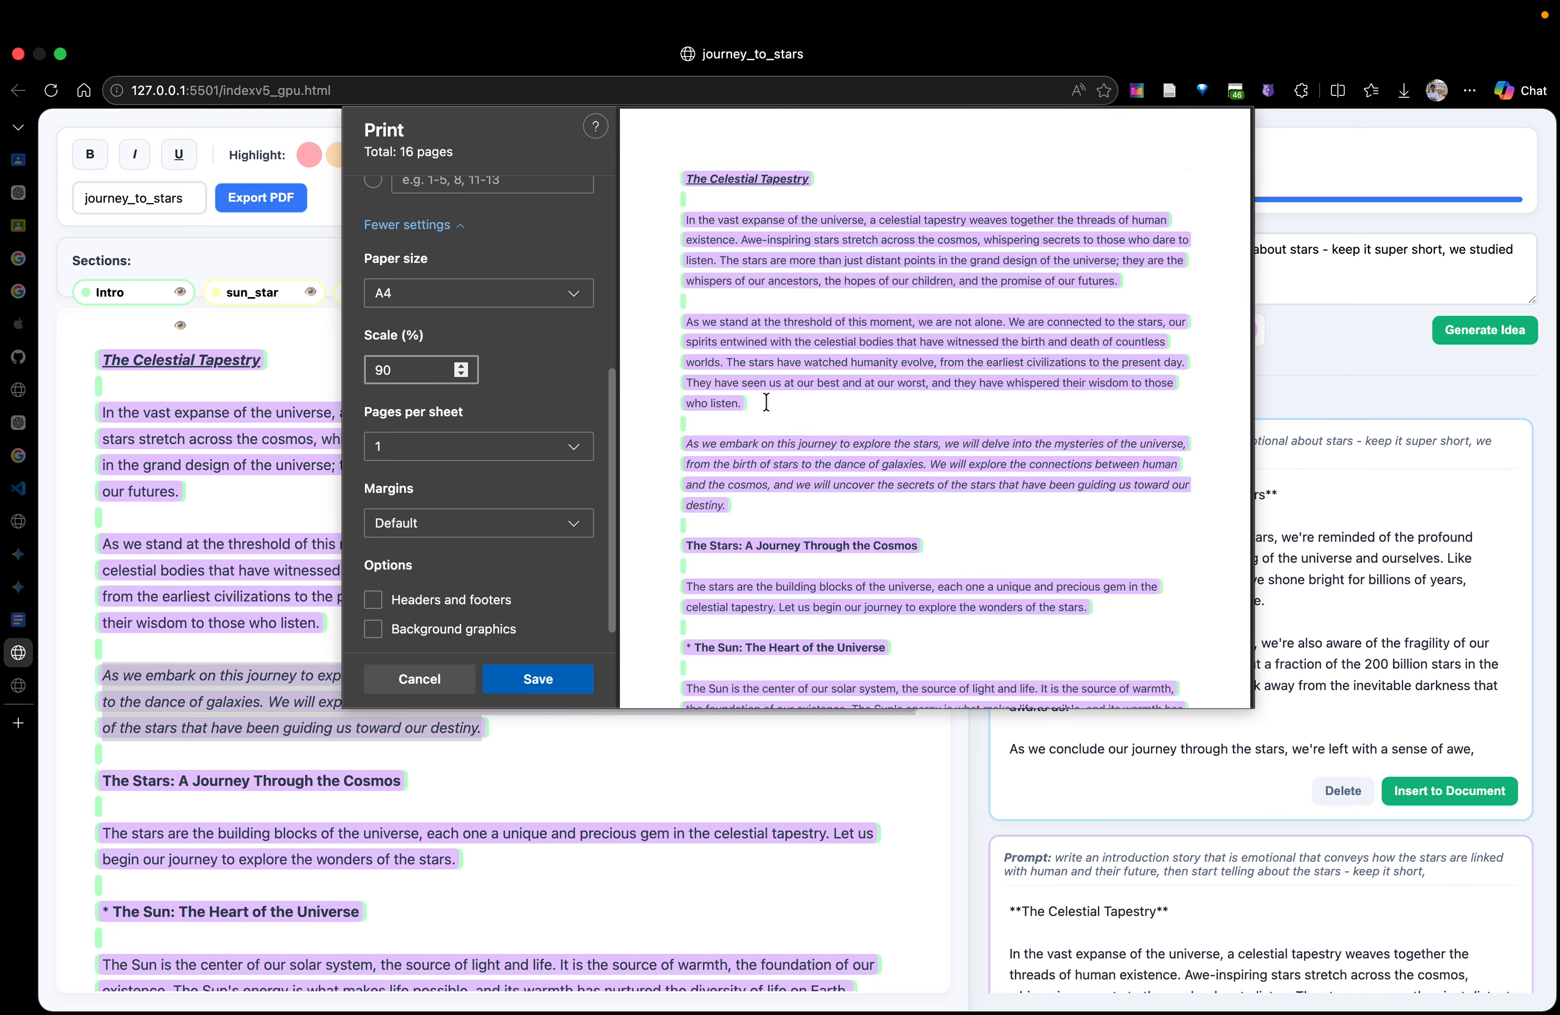
Enable background graphics for the PDF, leaving headers and footers off, and close the export without saving
{"action": "left_click", "coordinate": [484, 603]}
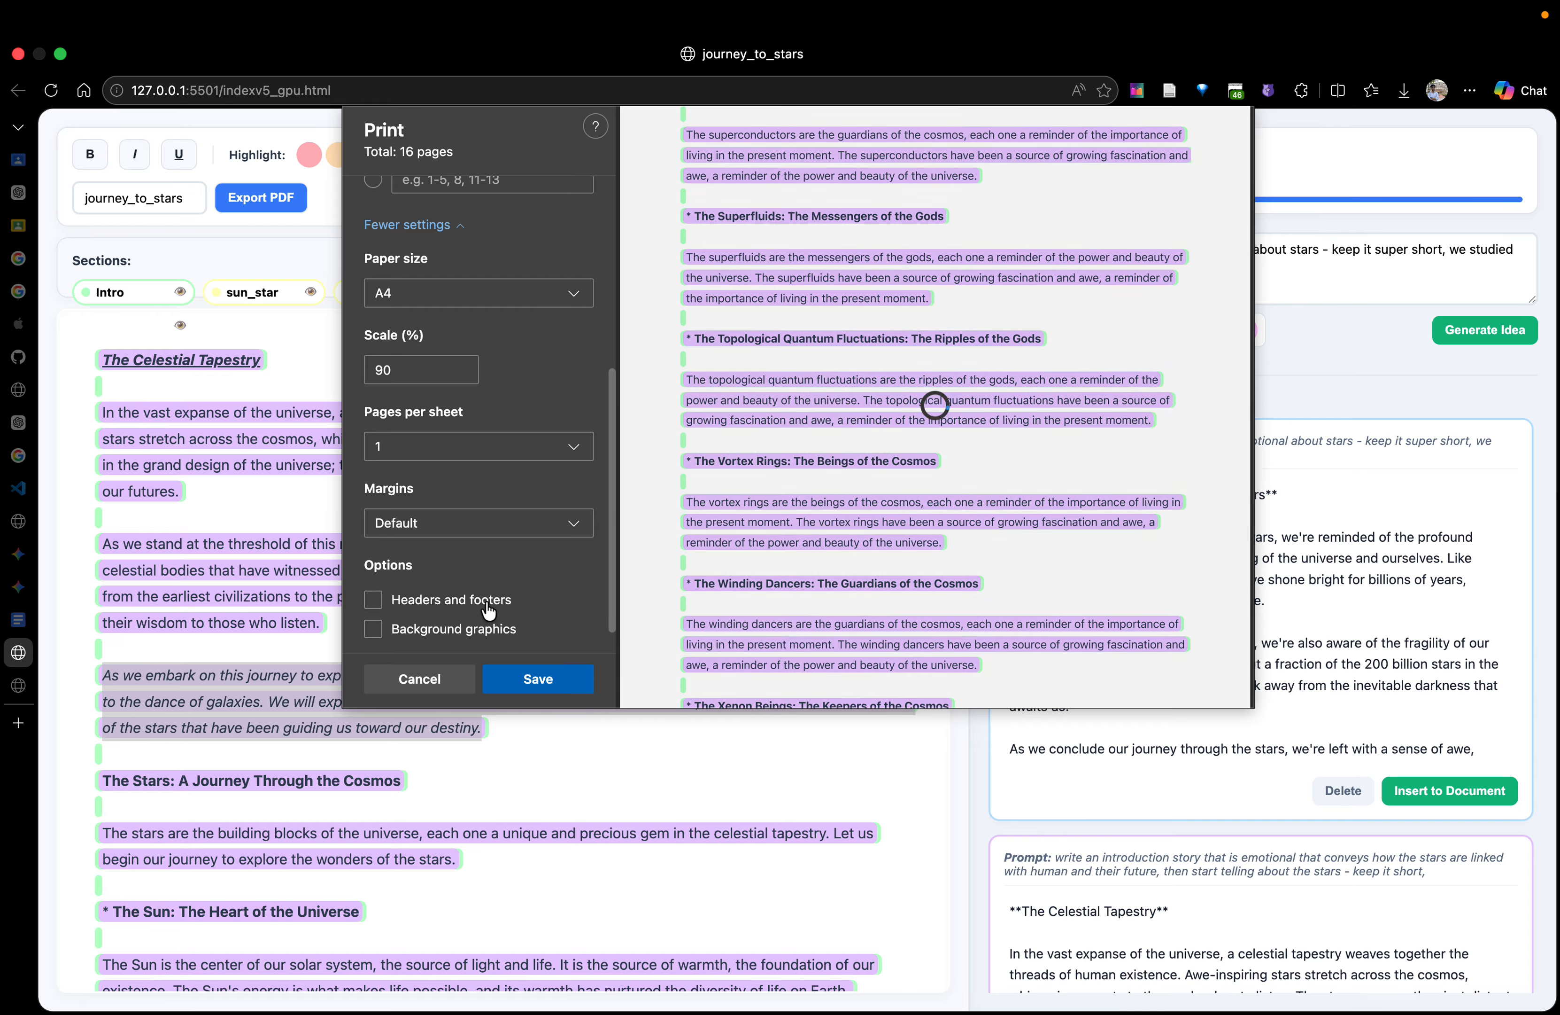
{"action": "left_click", "coordinate": [487, 606]}
{"action": "scroll", "coordinate": [797, 534], "scroll_direction": "down", "scroll_amount": 10}
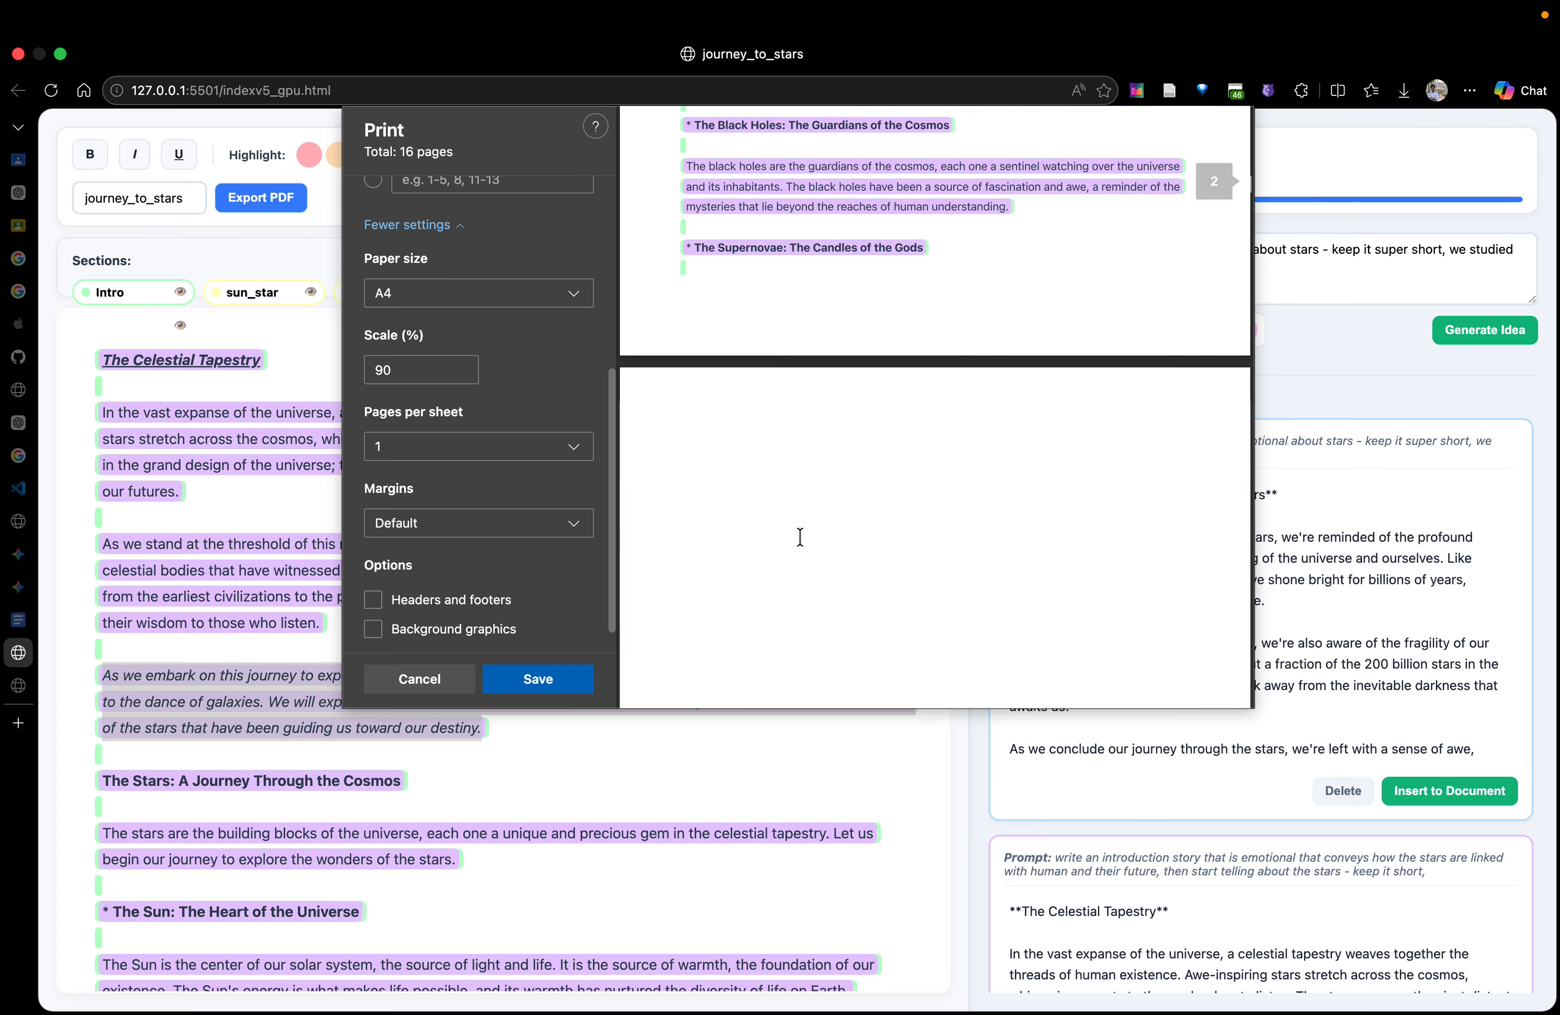
{"action": "left_click", "coordinate": [485, 629]}
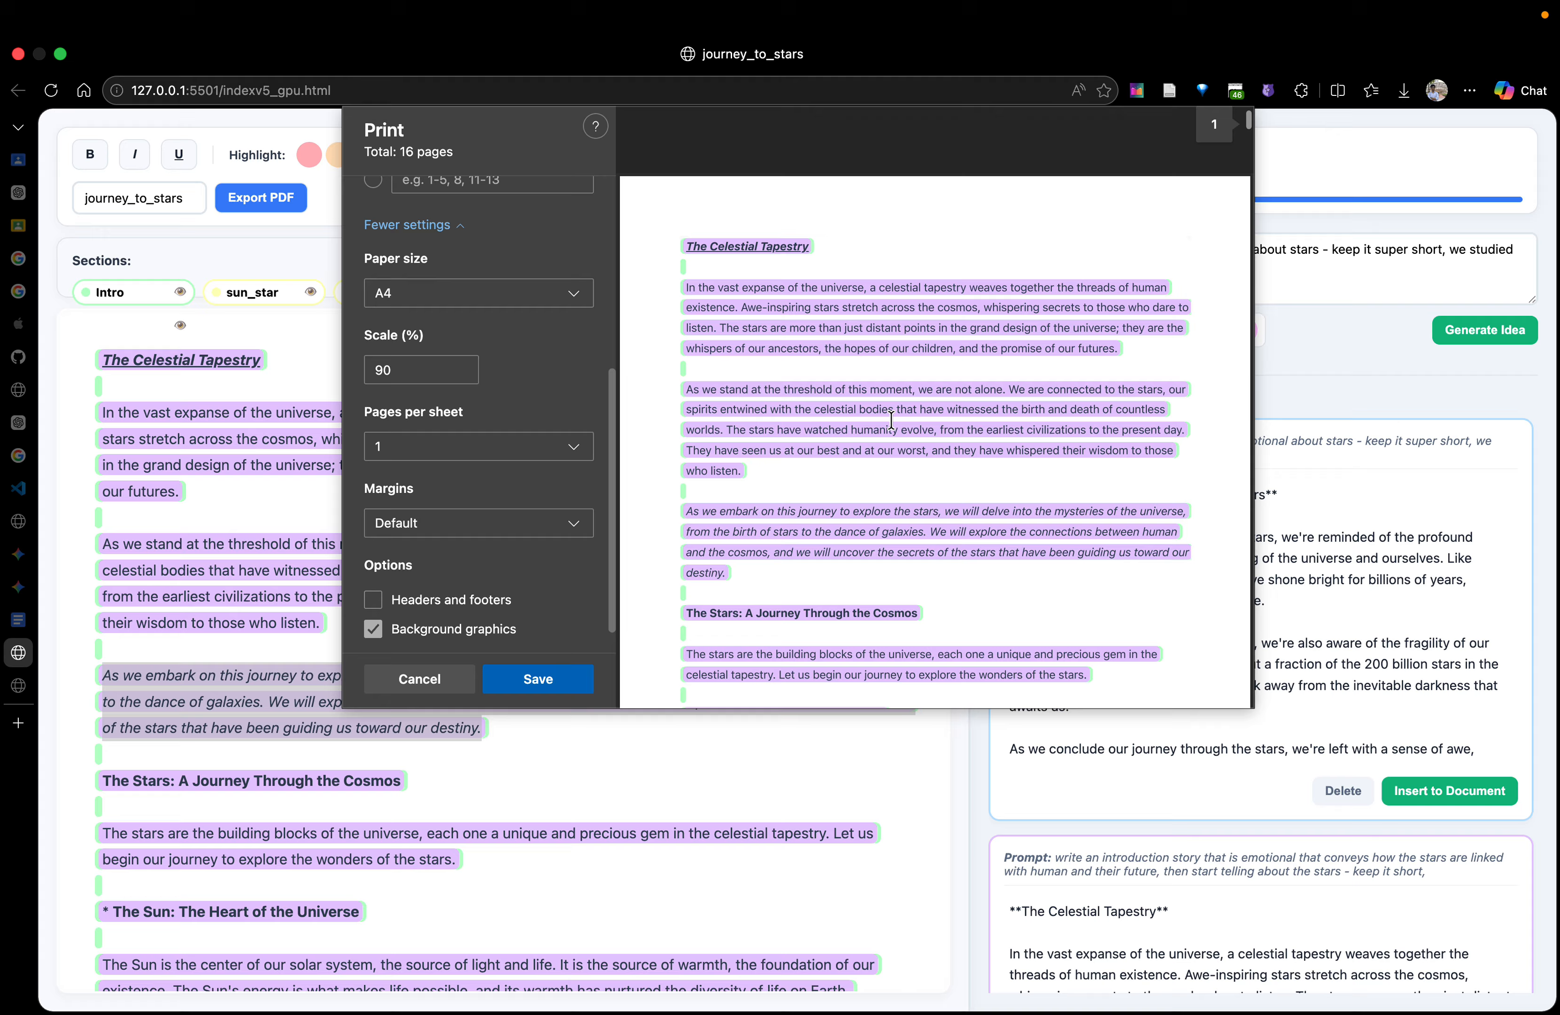
{"action": "scroll", "coordinate": [895, 427], "scroll_direction": "down", "scroll_amount": 15}
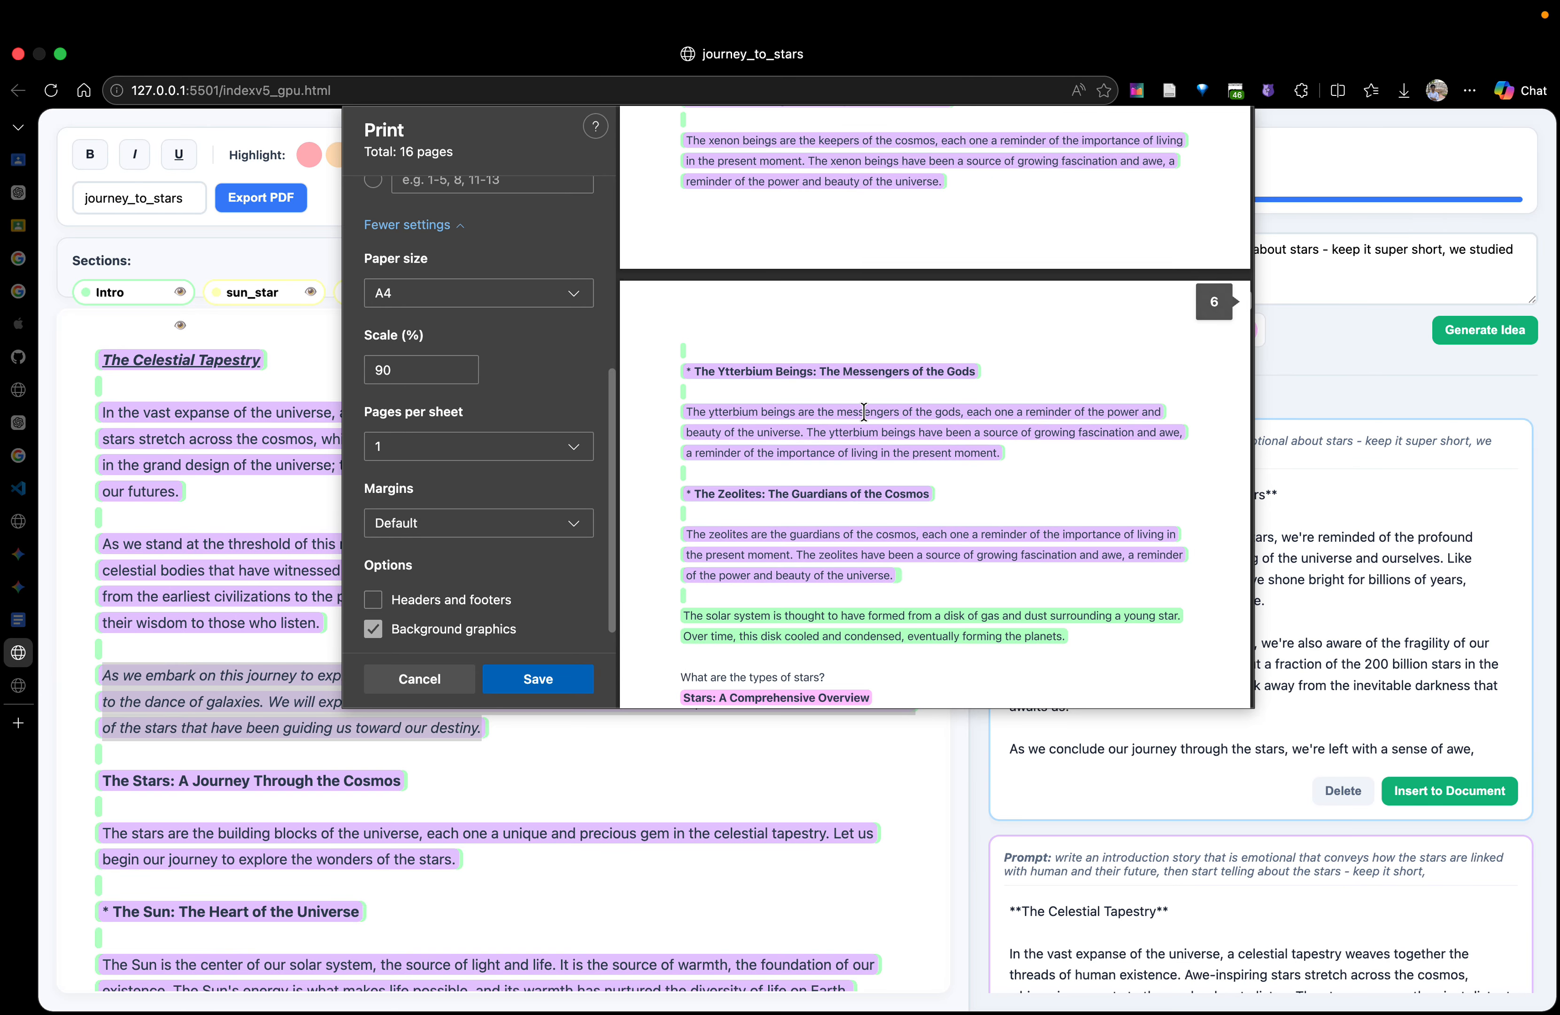
{"action": "scroll", "coordinate": [864, 408], "scroll_direction": "down", "scroll_amount": 20}
{"action": "left_click", "coordinate": [436, 684]}
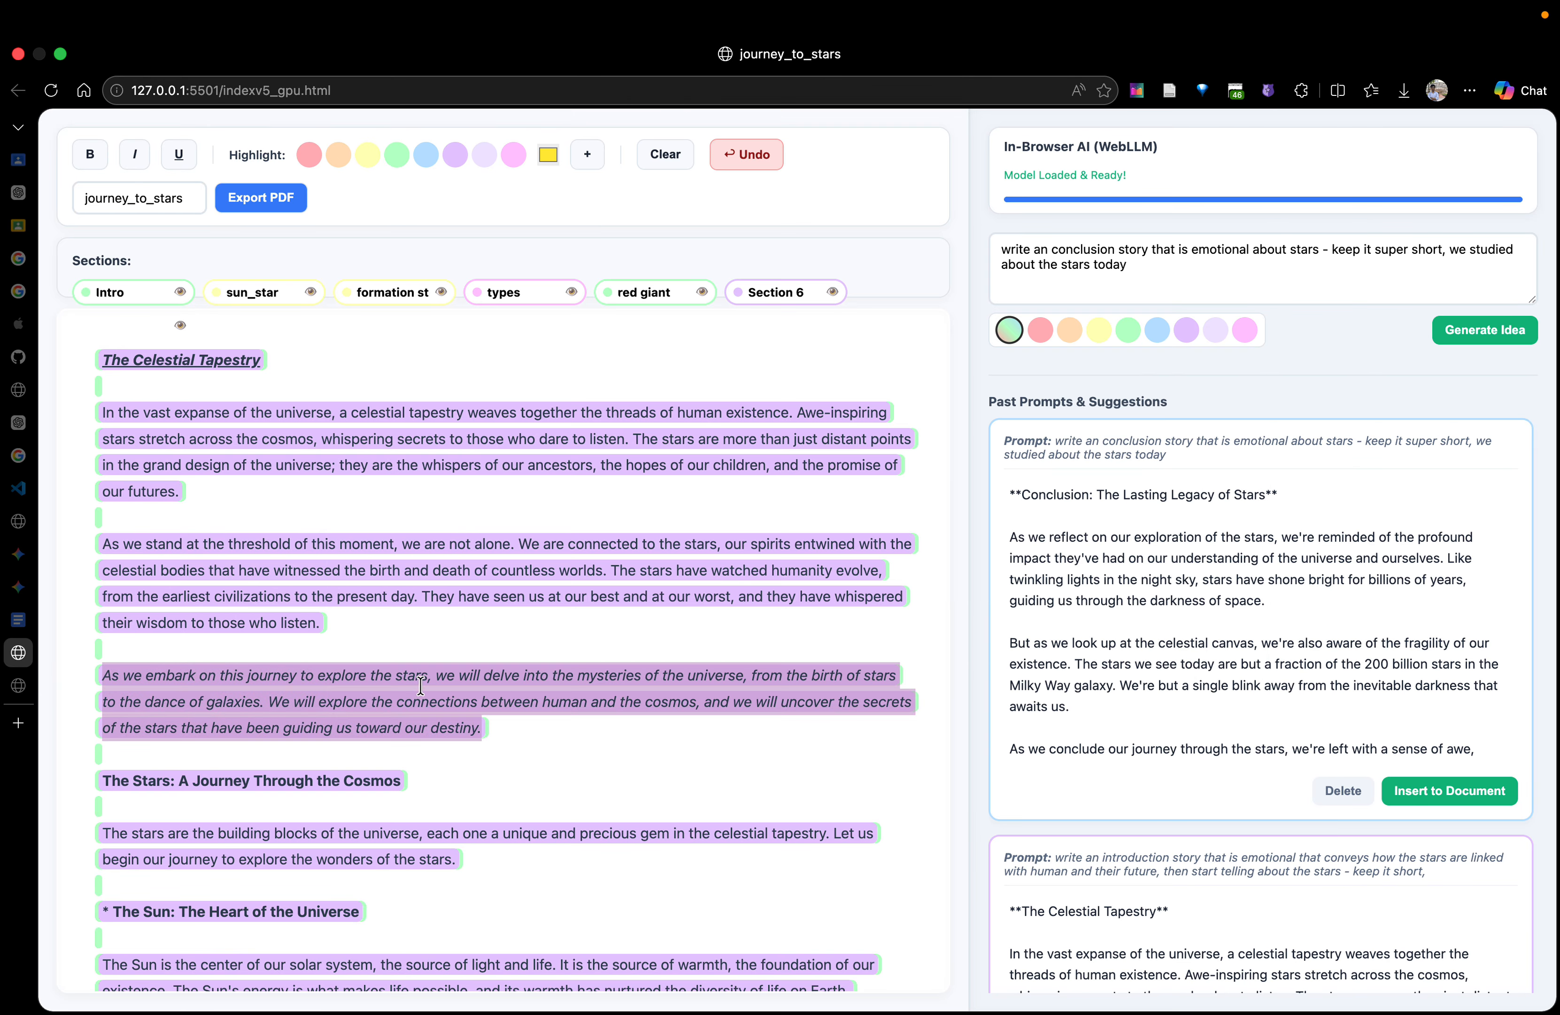
Cut the passage from the heading "The Sun: The Heart of the Universe" through the end of "The Zeolites: The Guardians of the Cosmos"
{"action": "scroll", "coordinate": [250, 830], "scroll_direction": "down", "scroll_amount": 15}
{"action": "scroll", "coordinate": [249, 829], "scroll_direction": "down", "scroll_amount": 15}
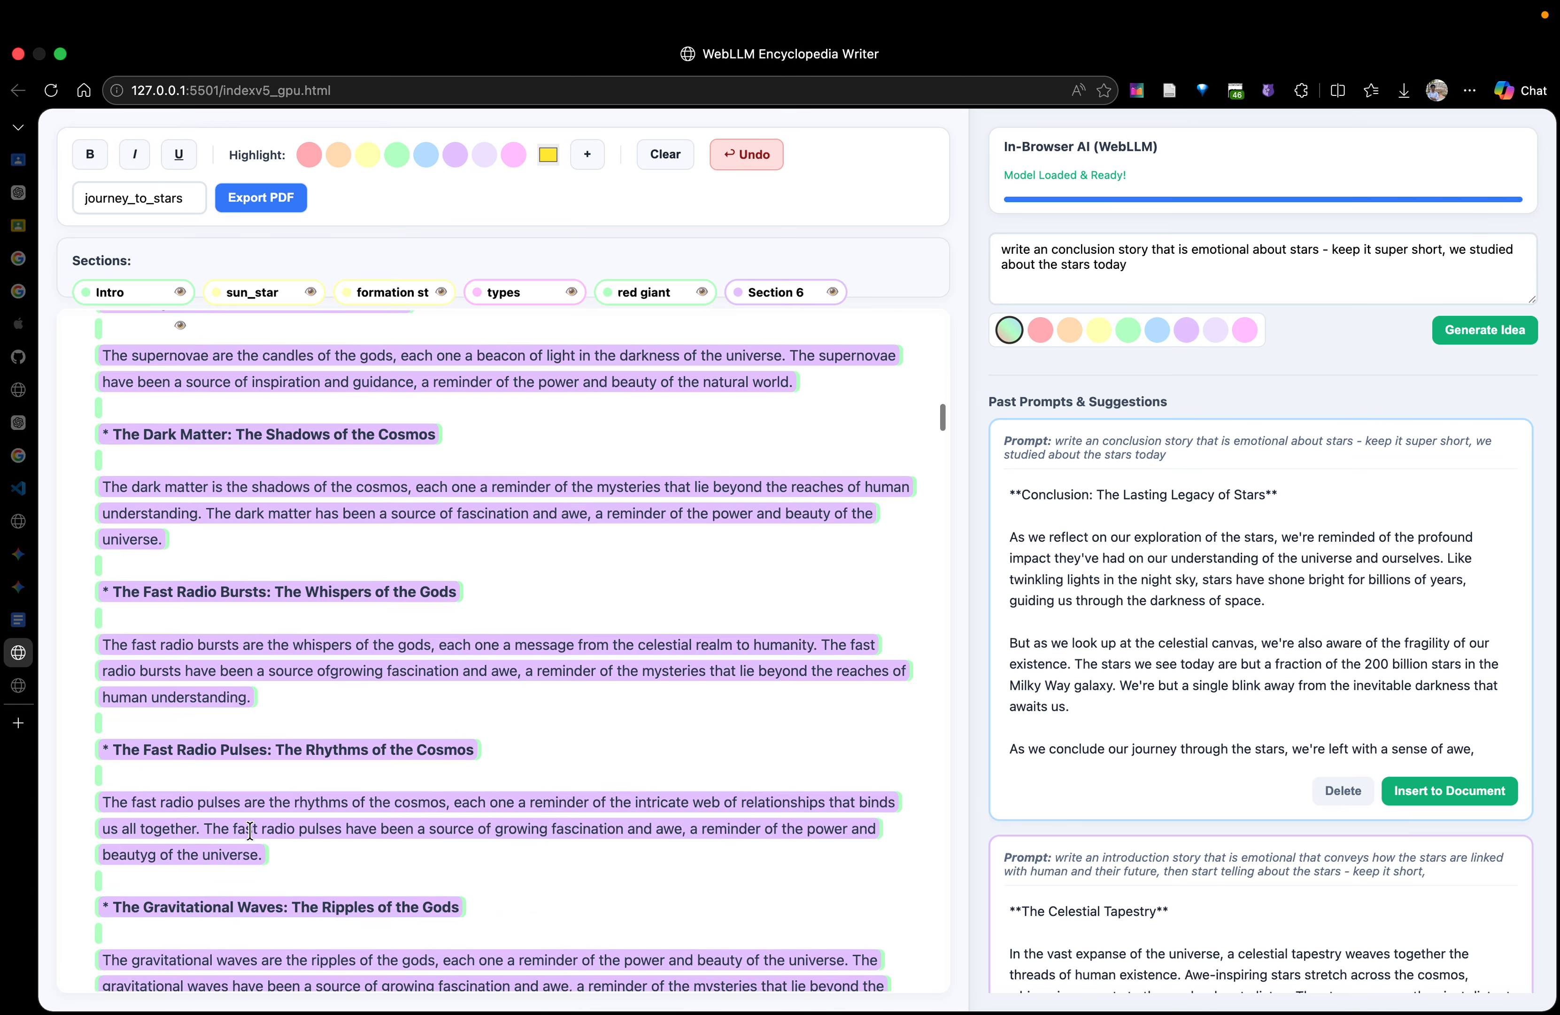
{"action": "scroll", "coordinate": [250, 830], "scroll_direction": "up", "scroll_amount": 14}
{"action": "scroll", "coordinate": [249, 830], "scroll_direction": "up", "scroll_amount": 10}
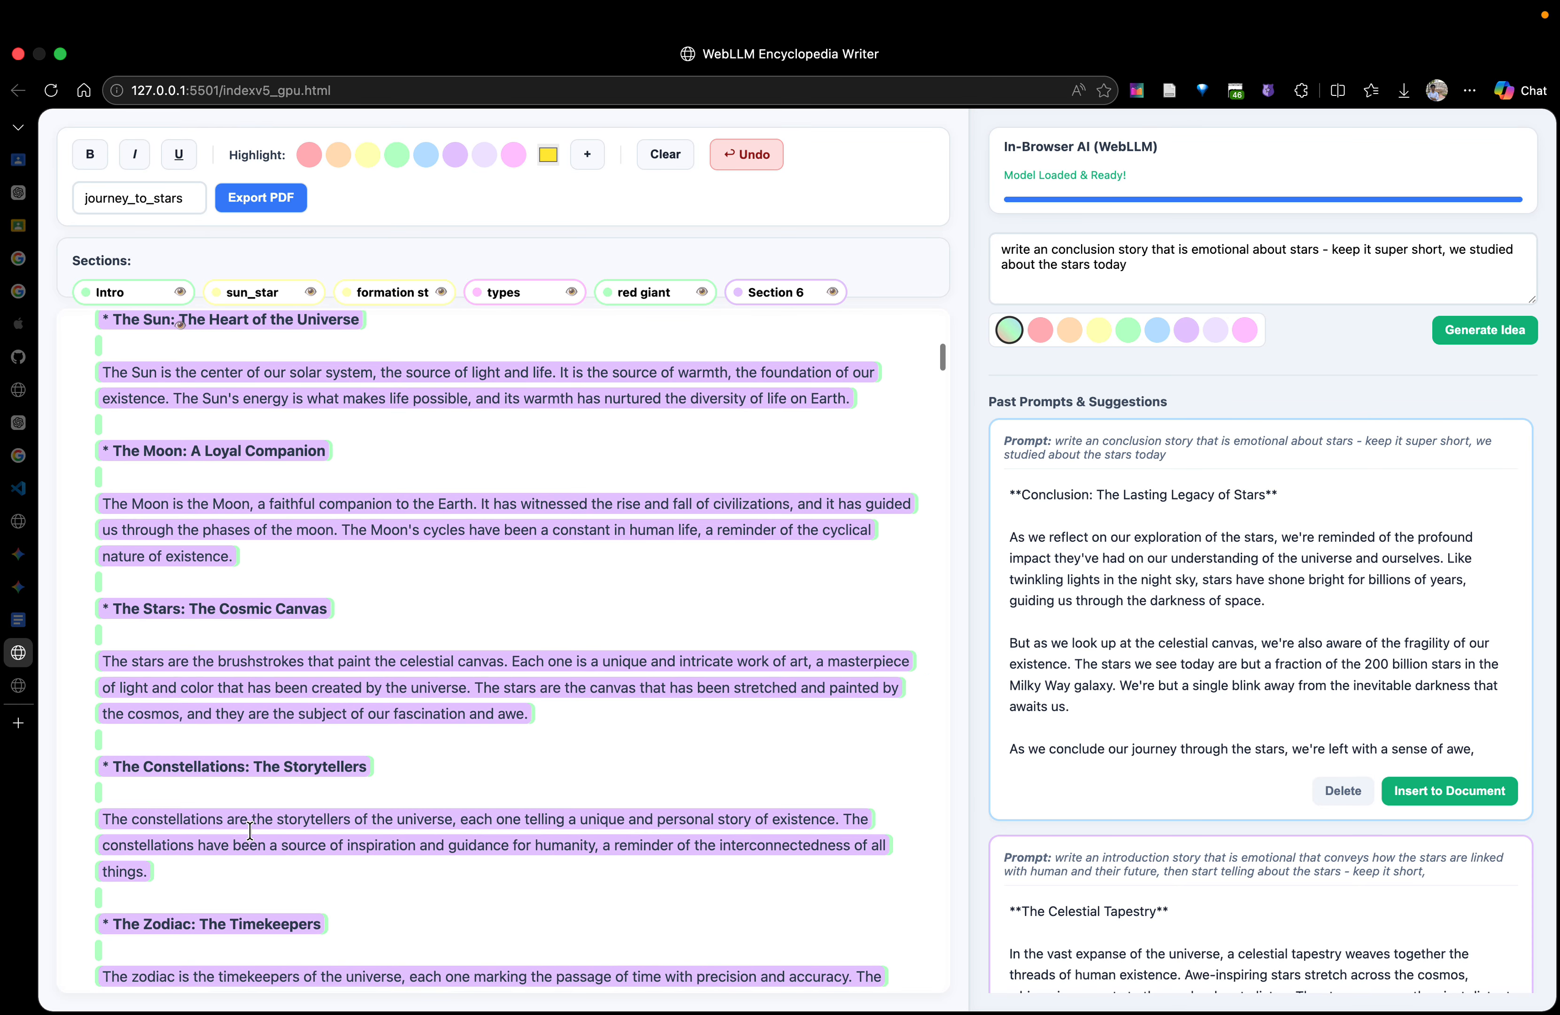
{"action": "left_click", "coordinate": [180, 732]}
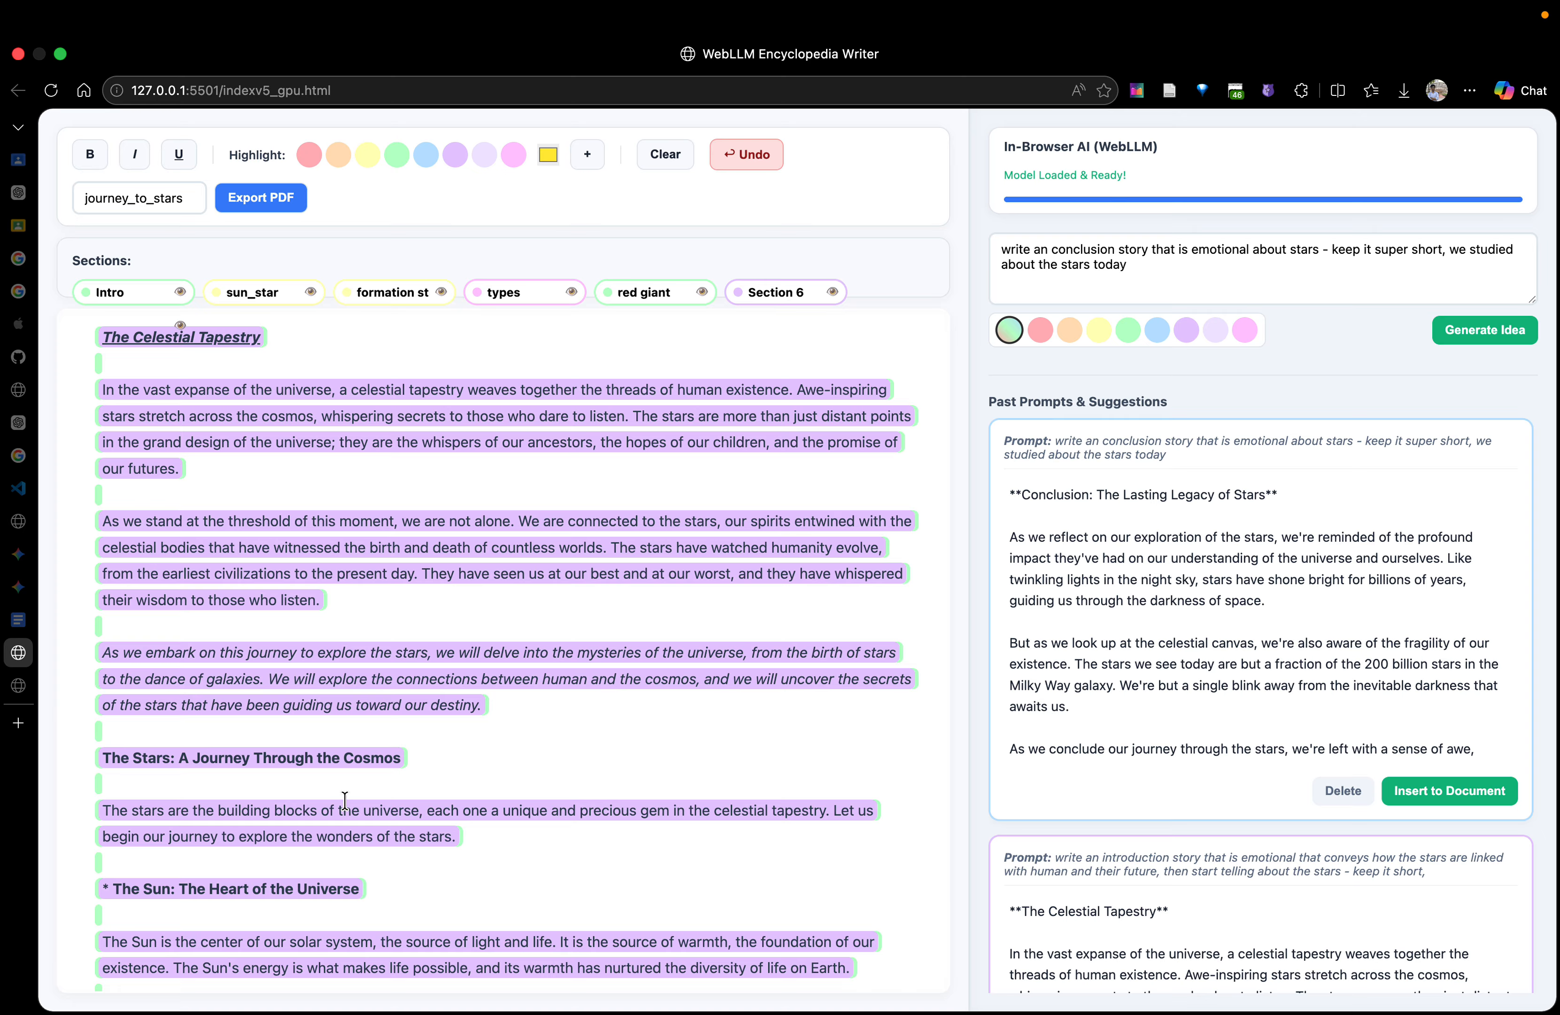
{"action": "key", "text": "shift+Down"}
{"action": "key", "text": "shift+Down"}
{"action": "key", "text": "shift+Down"}
{"action": "key", "text": "shift+Down"}
{"action": "key", "text": "shift+Down"}
{"action": "key", "text": "shift+Down"}
{"action": "key", "text": "shift+Down"}
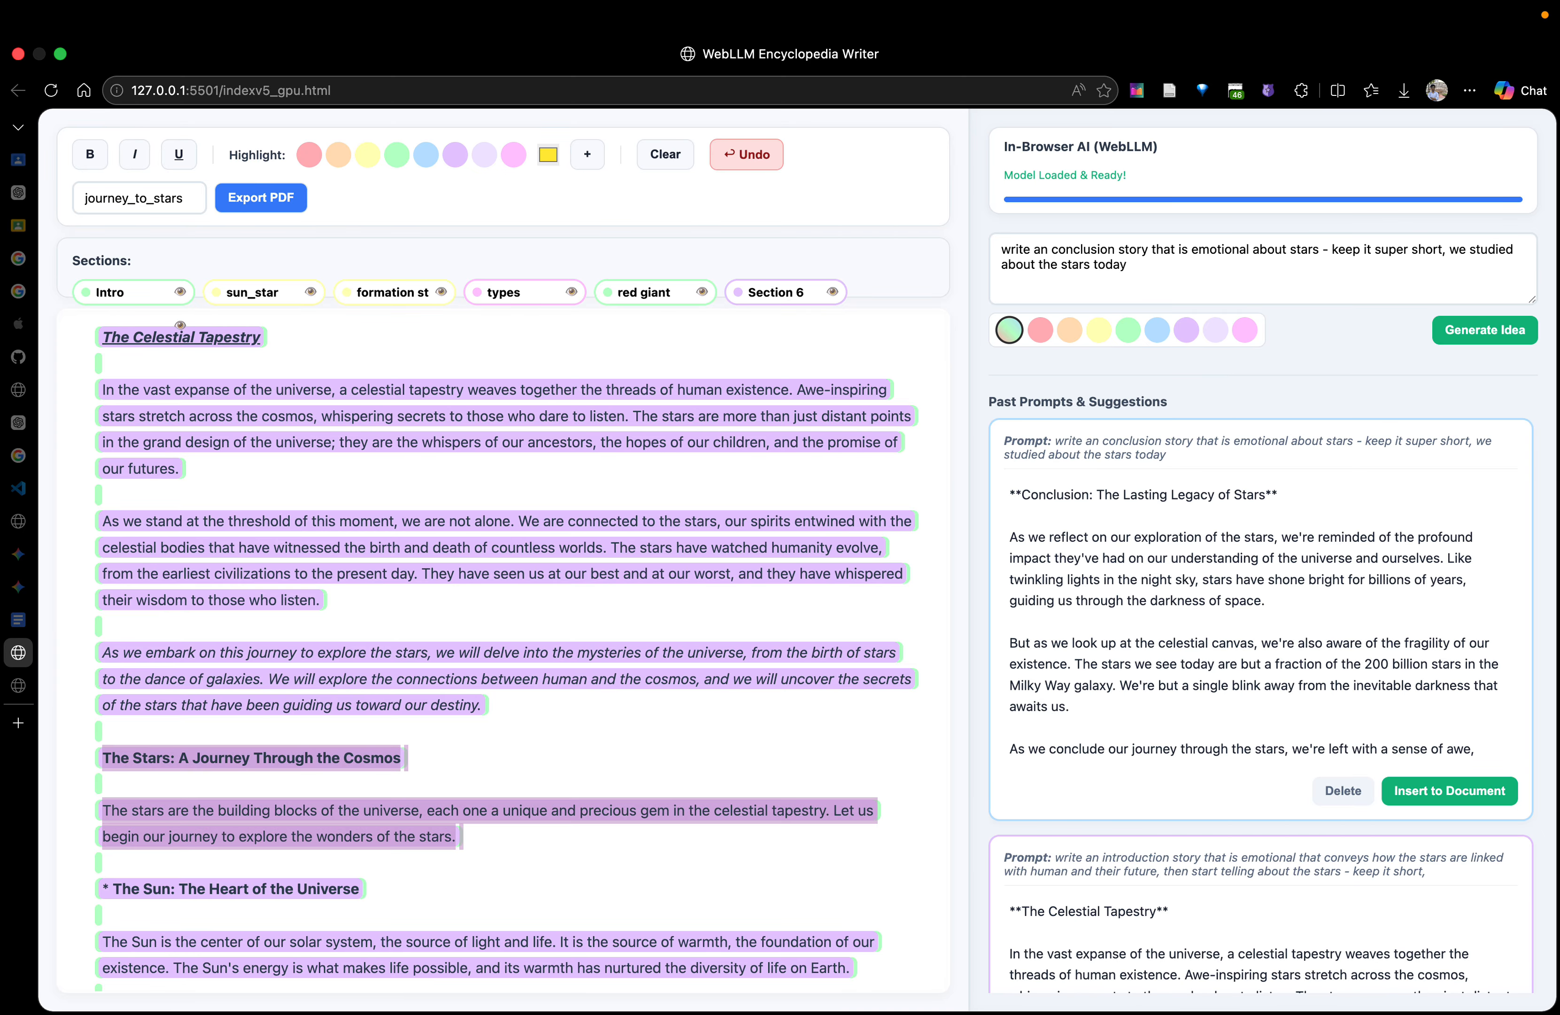
{"action": "key", "text": "Up"}
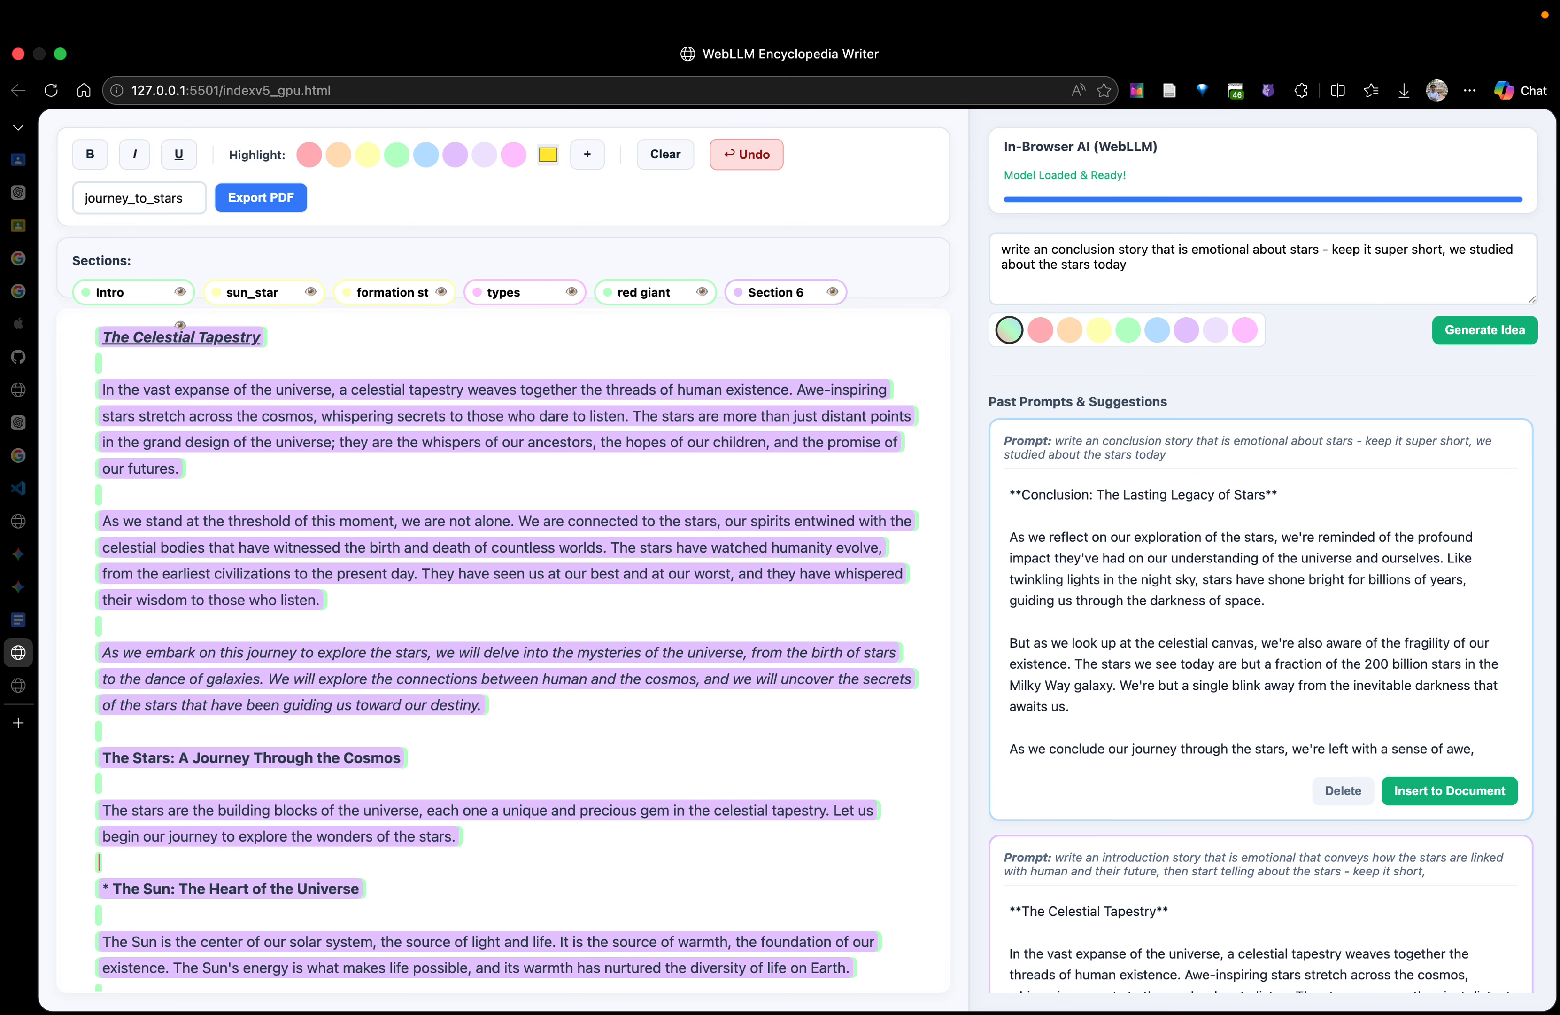
{"action": "key", "text": "shift+Down"}
{"action": "key", "text": "shift+Down"}
{"action": "key", "text": "shift+Down"}
{"action": "key", "text": "shift+Down"}
{"action": "key", "text": "shift+Down"}
{"action": "key", "text": "shift+Down"}
{"action": "key", "text": "shift+Down"}
{"action": "key", "text": "shift+Down"}
{"action": "key", "text": "shift+Down"}
{"action": "key", "text": "shift+Down"}
{"action": "key", "text": "shift+Down"}
{"action": "key", "text": "shift+Down"}
{"action": "key", "text": "shift+Down"}
{"action": "key", "text": "shift+Down"}
{"action": "key", "text": "shift+Down"}
{"action": "key", "text": "shift+Down"}
{"action": "key", "text": "shift+Down"}
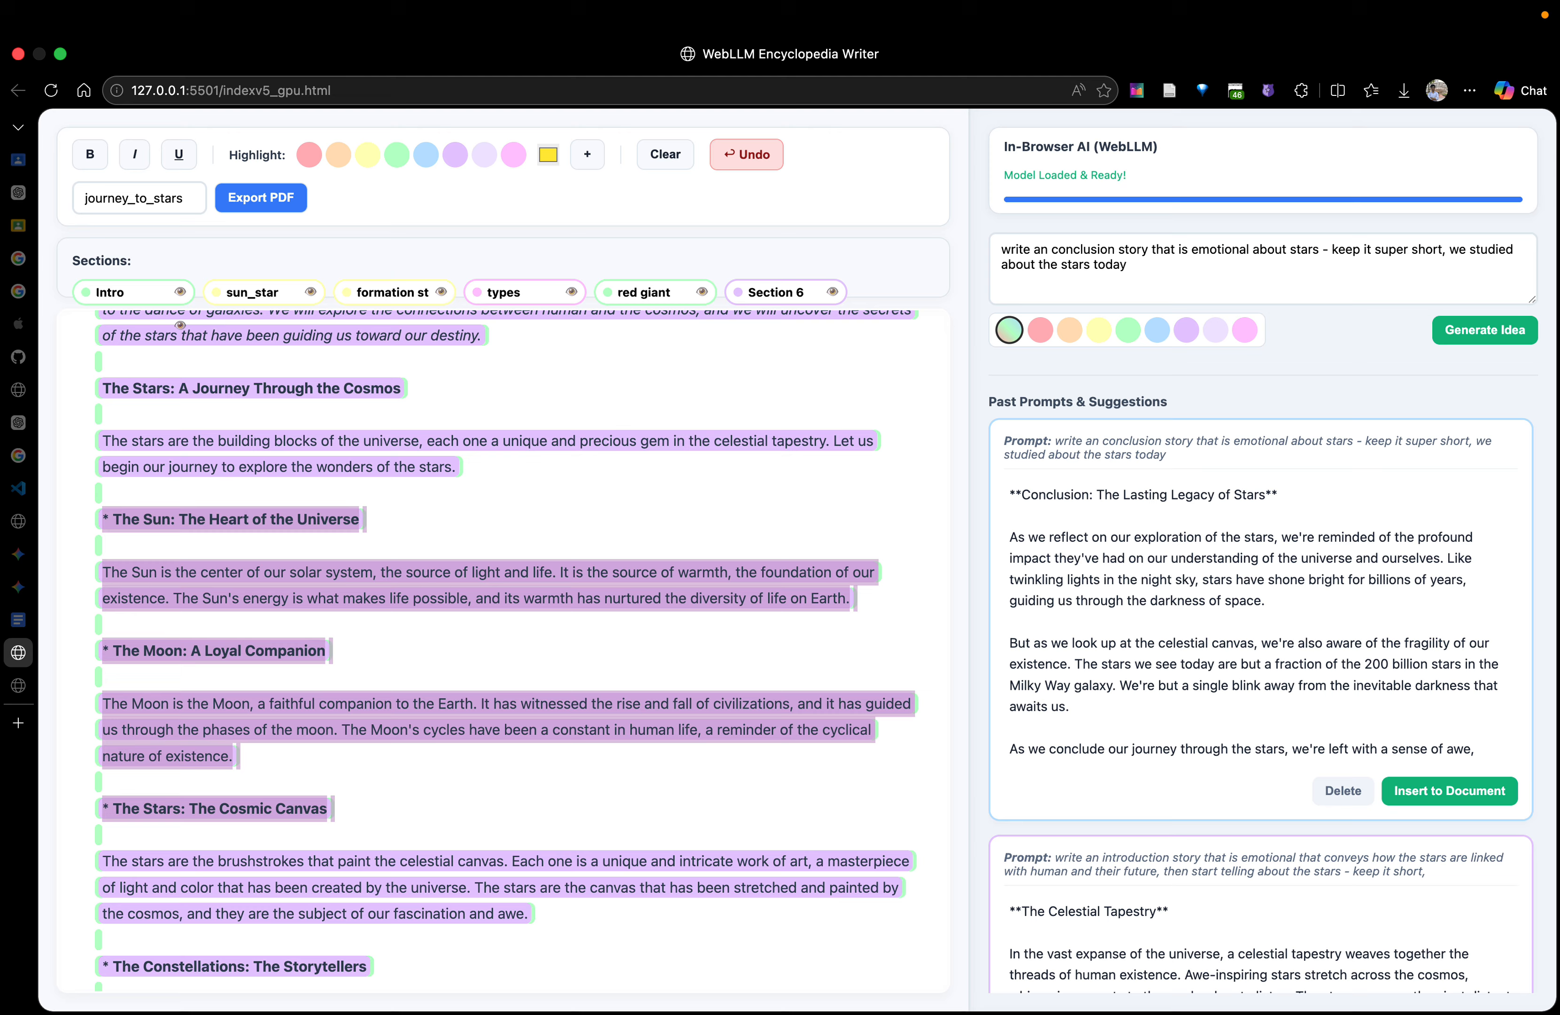
{"action": "key", "text": "shift+Down"}
{"action": "key", "text": "shift+Down"}
{"action": "key", "text": "shift+Down"}
{"action": "key", "text": "shift+Down"}
{"action": "key", "text": "shift+Down"}
{"action": "key", "text": "shift+Down"}
{"action": "key", "text": "shift+Down"}
{"action": "key", "text": "shift+Down"}
{"action": "key", "text": "shift+Down"}
{"action": "key", "text": "shift+Down"}
{"action": "key", "text": "shift+Down"}
{"action": "key", "text": "shift+Down"}
{"action": "key", "text": "shift+Down"}
{"action": "key", "text": "shift+Down"}
{"action": "key", "text": "shift+Down"}
{"action": "key", "text": "shift+Down"}
{"action": "key", "text": "shift+Down"}
{"action": "key", "text": "shift+Down"}
{"action": "key", "text": "shift+Down"}
{"action": "key", "text": "shift+Down"}
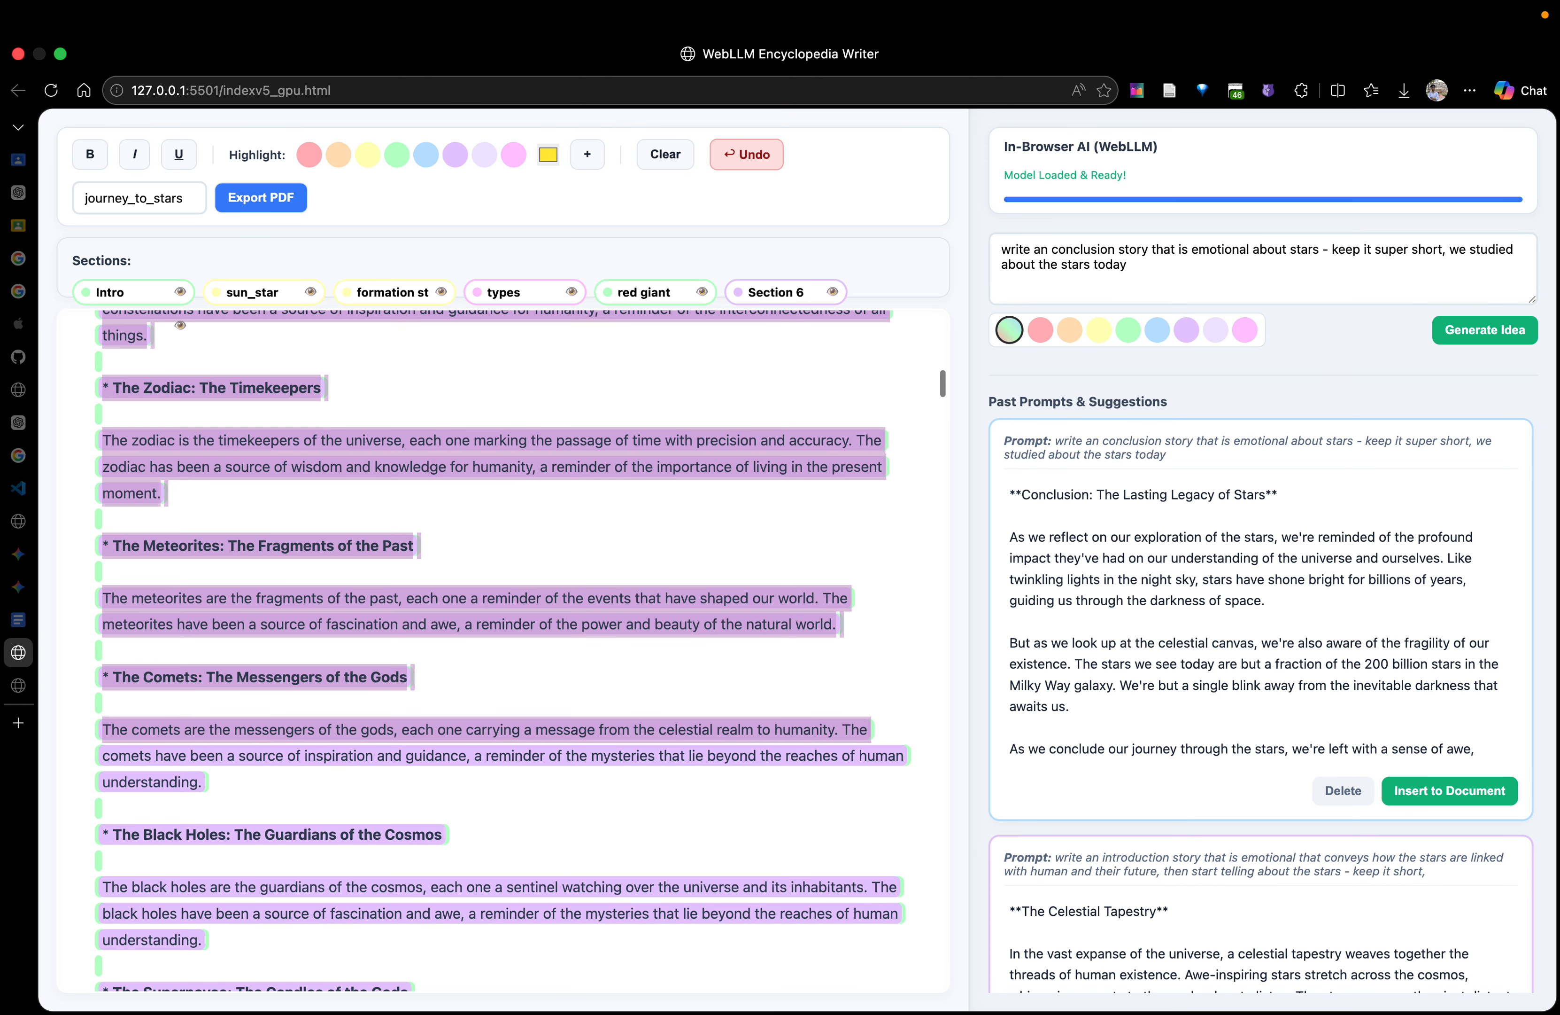
{"action": "key", "text": "shift+Down"}
{"action": "key", "text": "shift+Down"}
{"action": "key", "text": "shift+Down"}
{"action": "key", "text": "shift+Down"}
{"action": "key", "text": "shift+Down"}
{"action": "key", "text": "shift+Down"}
{"action": "key", "text": "shift+Down"}
{"action": "key", "text": "shift+Down"}
{"action": "key", "text": "shift+Down"}
{"action": "key", "text": "shift+Down"}
{"action": "key", "text": "shift+Down"}
{"action": "key", "text": "shift+Down"}
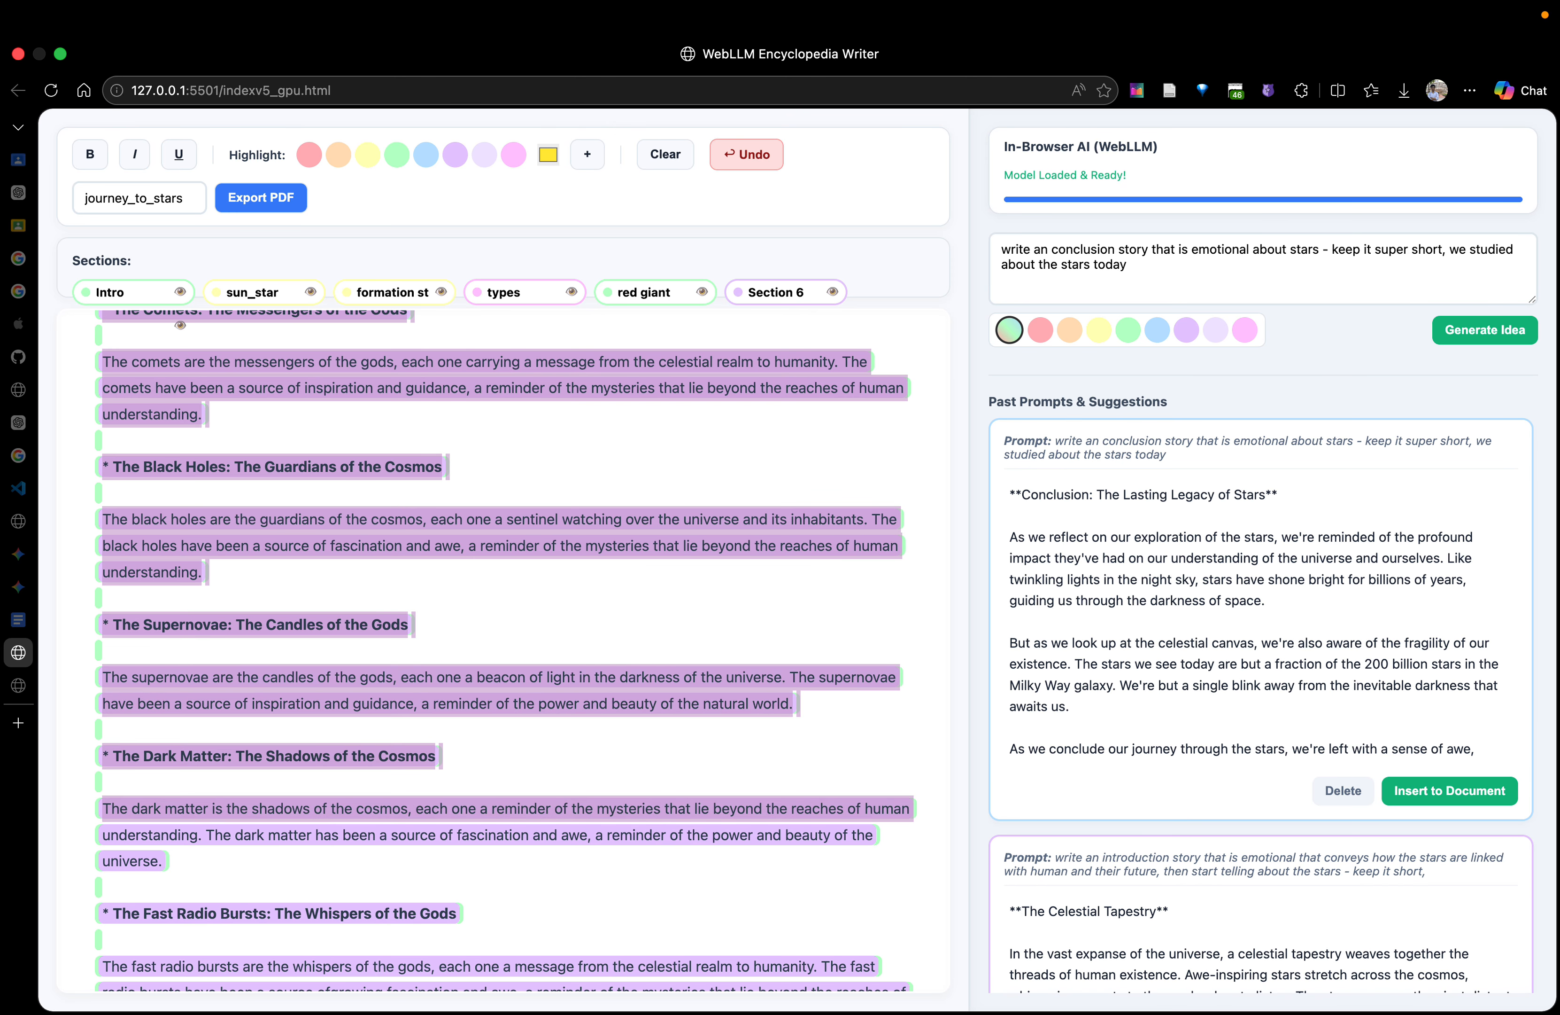
{"action": "key", "text": "shift+Down"}
{"action": "key", "text": "shift+Down"}
{"action": "key", "text": "shift+Down"}
{"action": "key", "text": "shift+Down"}
{"action": "key", "text": "shift+Down"}
{"action": "key", "text": "shift+Down"}
{"action": "key", "text": "shift+Down"}
{"action": "key", "text": "shift+Down"}
{"action": "key", "text": "shift+Down"}
{"action": "key", "text": "shift+Down"}
{"action": "key", "text": "shift+Down"}
{"action": "key", "text": "shift+Down"}
{"action": "key", "text": "shift+Down"}
{"action": "key", "text": "shift+Down"}
{"action": "key", "text": "shift+Down"}
{"action": "key", "text": "shift+Down"}
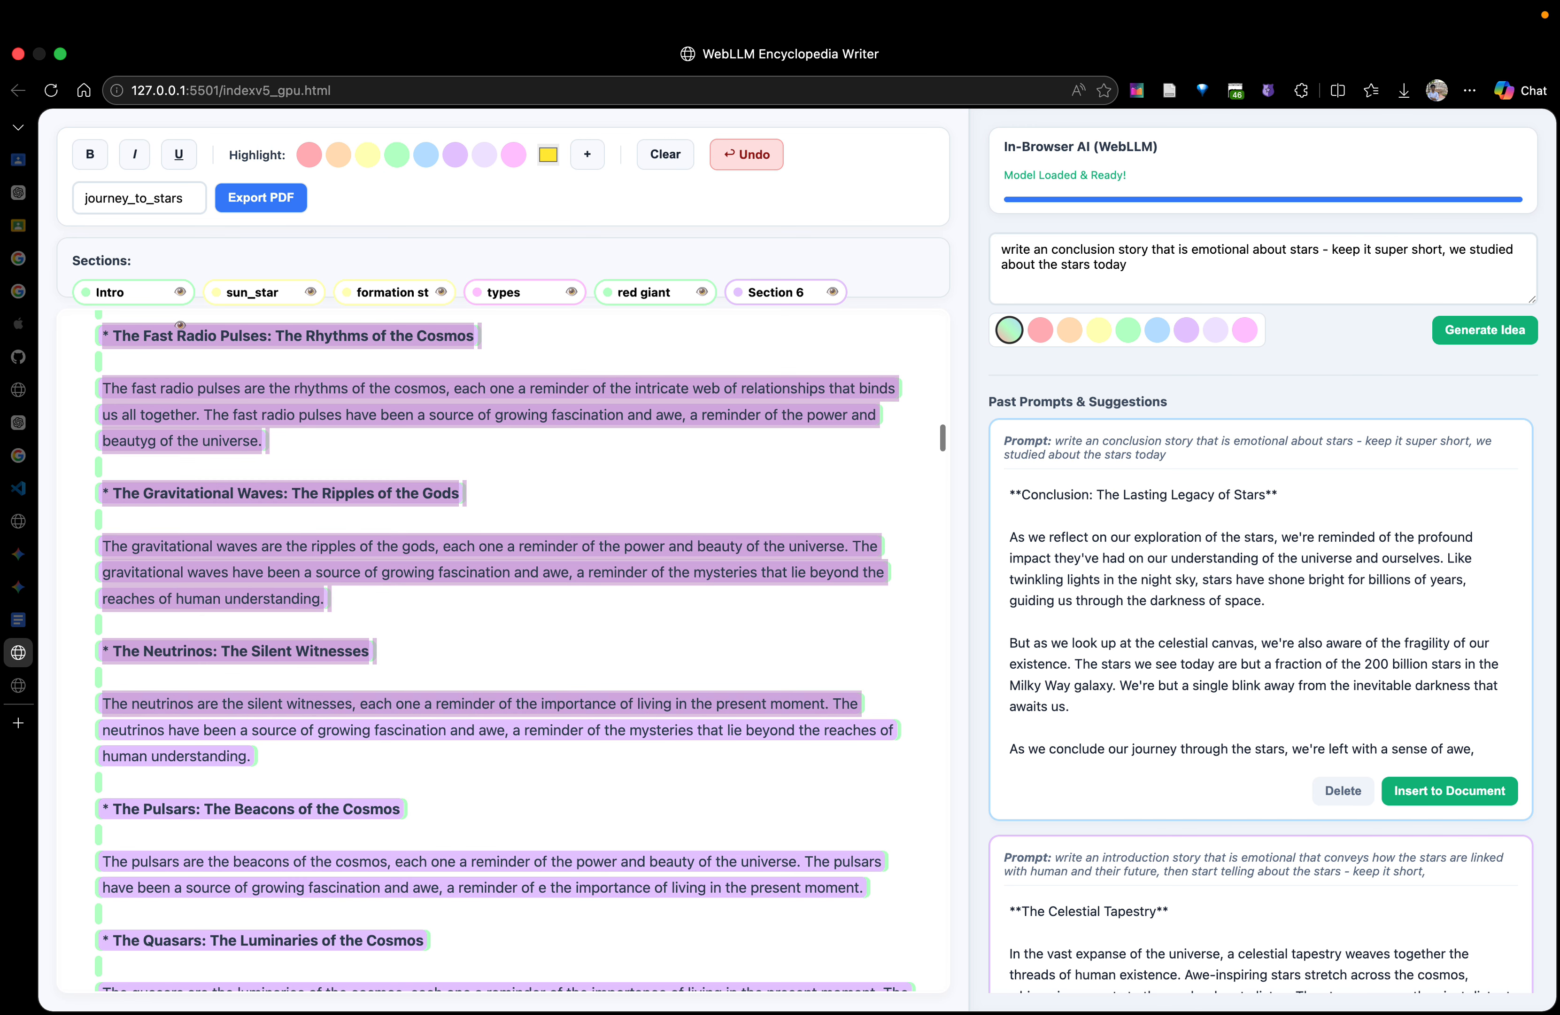
{"action": "key", "text": "shift+Down"}
{"action": "key", "text": "shift+Down"}
{"action": "key", "text": "shift+Down"}
{"action": "key", "text": "shift+Down"}
{"action": "key", "text": "shift+Down"}
{"action": "key", "text": "shift+Down"}
{"action": "key", "text": "shift+Down"}
{"action": "key", "text": "shift+Down"}
{"action": "key", "text": "shift+Down"}
{"action": "key", "text": "shift+Down"}
{"action": "key", "text": "shift+Down"}
{"action": "key", "text": "shift+Down"}
{"action": "key", "text": "shift+Down"}
{"action": "key", "text": "shift+Down"}
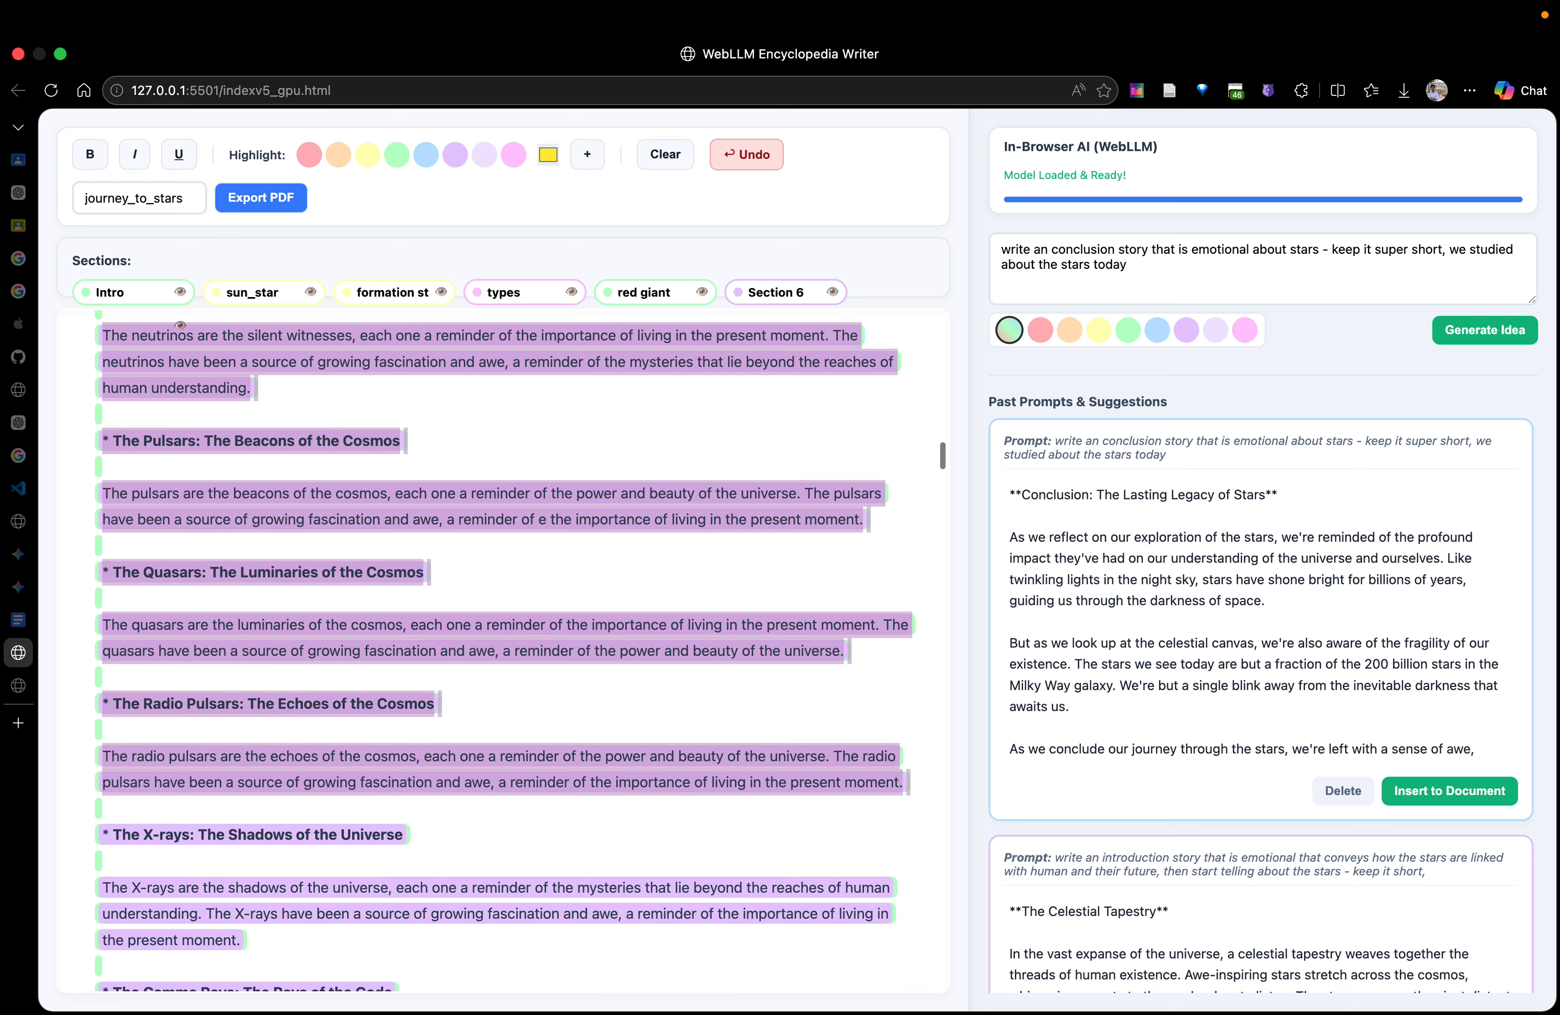
{"action": "key", "text": "shift+Down"}
{"action": "key", "text": "shift+Down"}
{"action": "key", "text": "shift+Down"}
{"action": "key", "text": "shift+Down"}
{"action": "key", "text": "shift+Down"}
{"action": "key", "text": "shift+Down"}
{"action": "key", "text": "shift+Down"}
{"action": "key", "text": "shift+Down"}
{"action": "key", "text": "shift+Down"}
{"action": "key", "text": "shift+Down"}
{"action": "key", "text": "shift+Down"}
{"action": "key", "text": "shift+Down"}
{"action": "key", "text": "shift+Down"}
{"action": "key", "text": "shift+Down"}
{"action": "key", "text": "shift+Down"}
{"action": "key", "text": "shift+Down"}
{"action": "key", "text": "shift+Down"}
{"action": "key", "text": "shift+Down"}
{"action": "key", "text": "shift+Down"}
{"action": "key", "text": "shift+Down"}
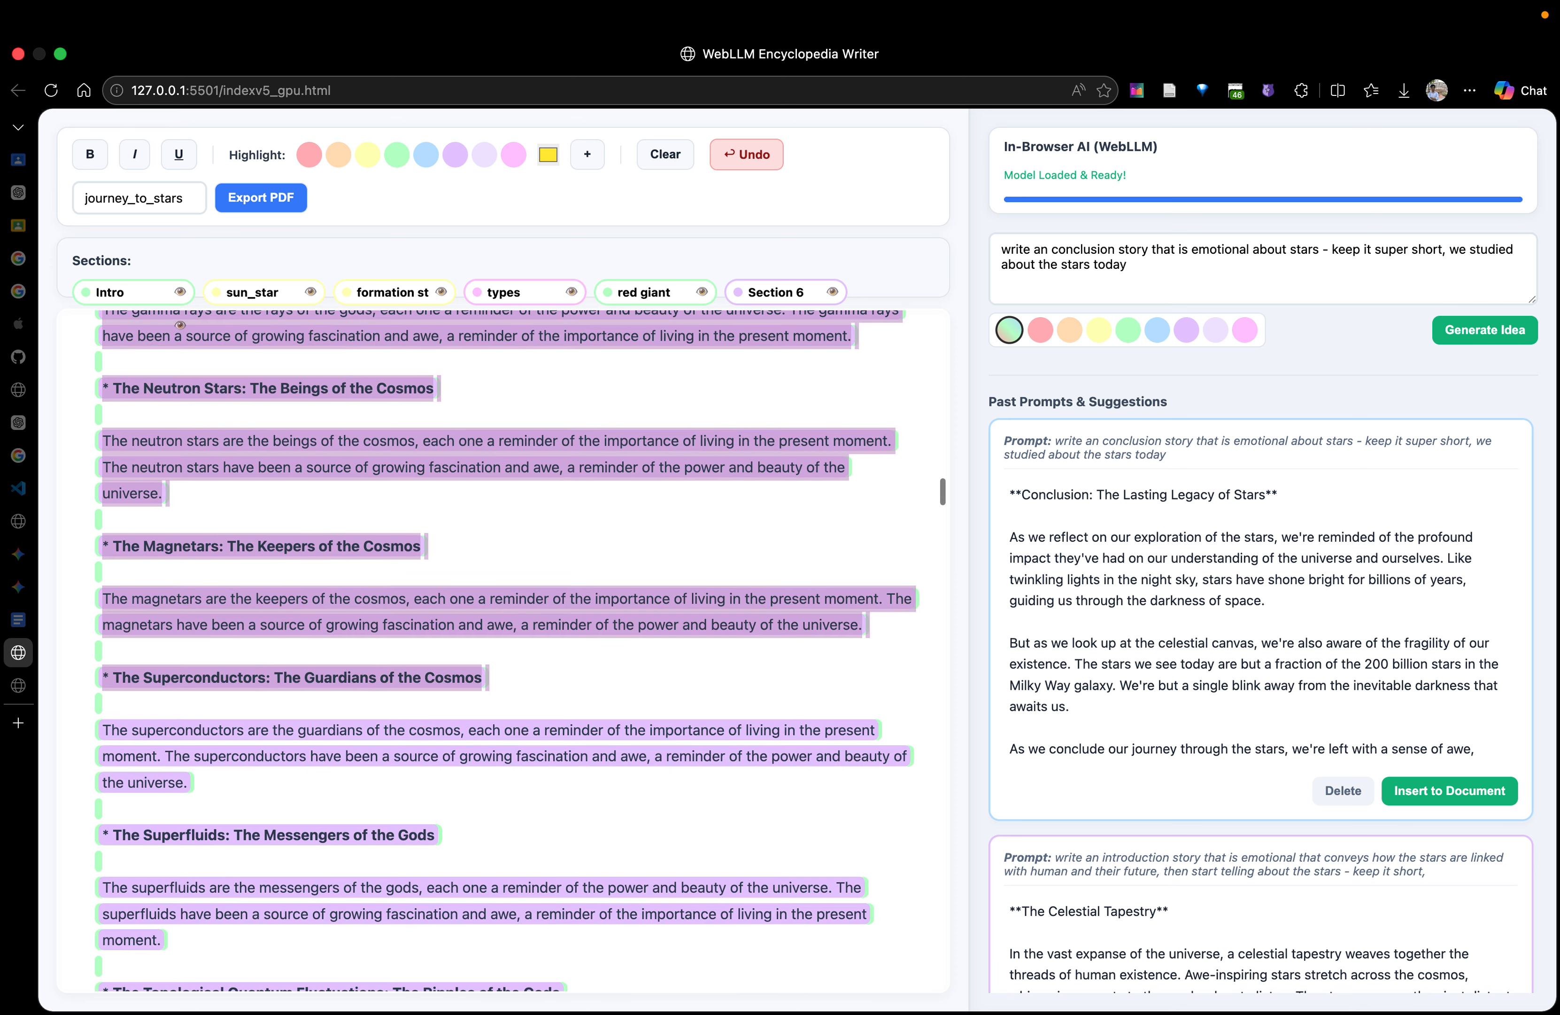
{"action": "key", "text": "shift+Down"}
{"action": "key", "text": "shift+Down"}
{"action": "key", "text": "shift+Down"}
{"action": "key", "text": "shift+Down"}
{"action": "key", "text": "shift+Down"}
{"action": "key", "text": "shift+Down"}
{"action": "key", "text": "shift+Down"}
{"action": "key", "text": "shift+Down"}
{"action": "key", "text": "shift+Down"}
{"action": "key", "text": "shift+Down"}
{"action": "key", "text": "shift+Down"}
{"action": "key", "text": "shift+Down"}
{"action": "key", "text": "shift+Down"}
{"action": "key", "text": "shift+Down"}
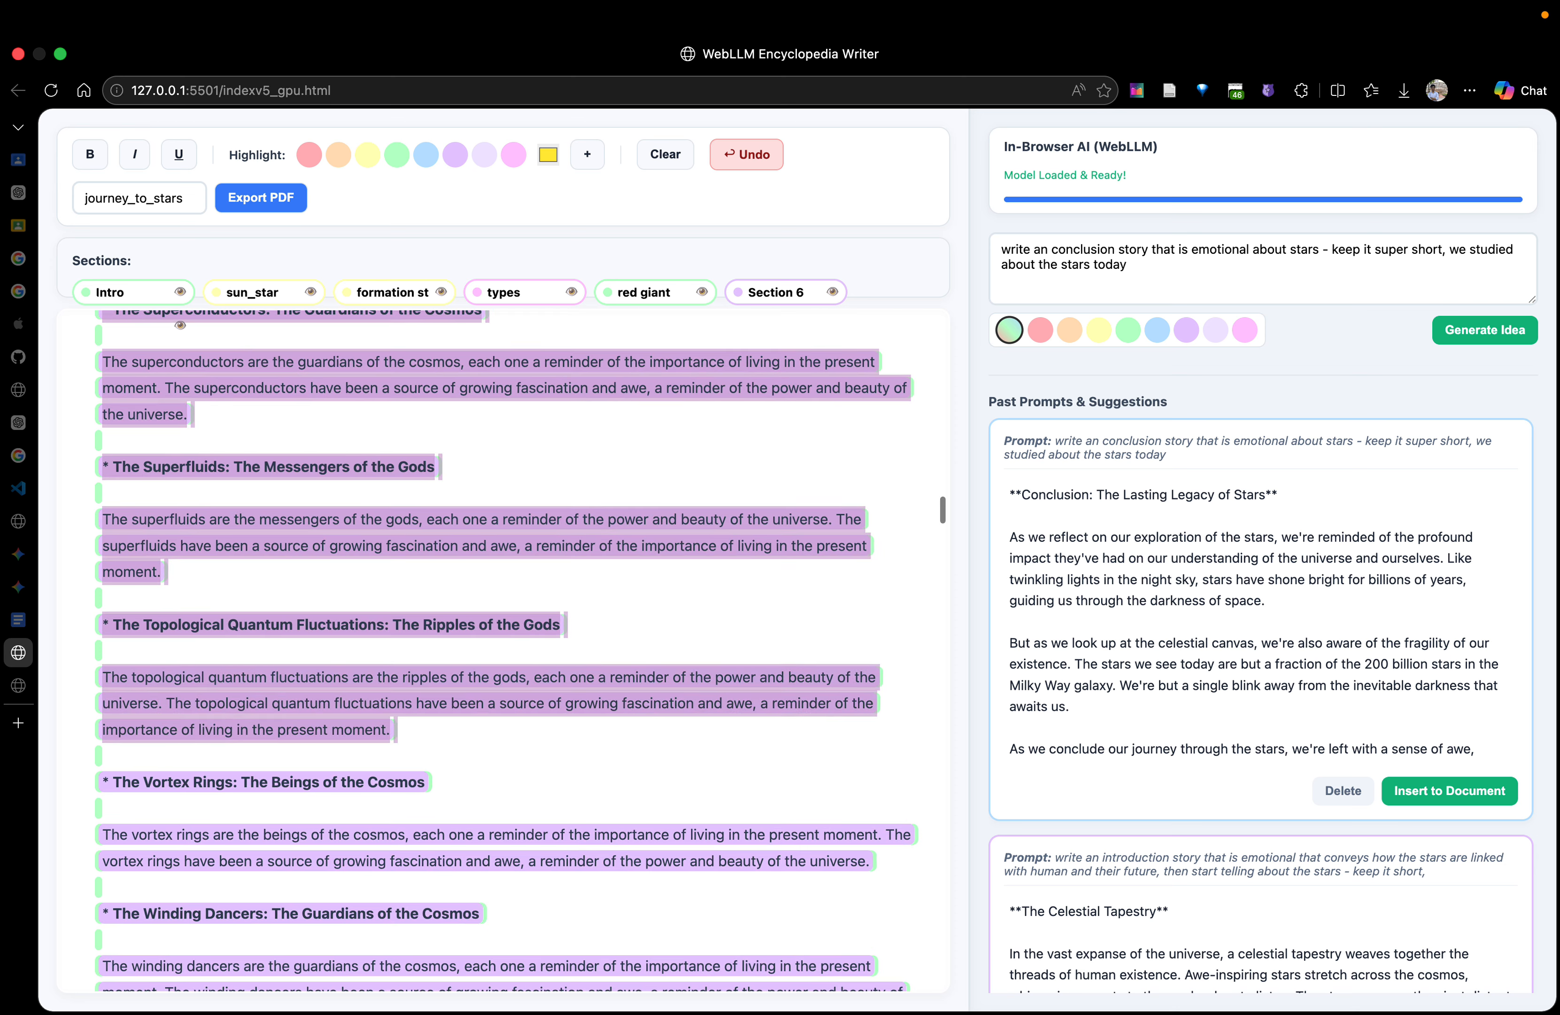
{"action": "key", "text": "shift+Down"}
{"action": "key", "text": "shift+Down"}
{"action": "key", "text": "shift+Down"}
{"action": "key", "text": "shift+Down"}
{"action": "key", "text": "shift+Down"}
{"action": "key", "text": "shift+Down"}
{"action": "key", "text": "shift+Down"}
{"action": "key", "text": "shift+Down"}
{"action": "key", "text": "shift+Down"}
{"action": "key", "text": "shift+Down"}
{"action": "key", "text": "shift+Down"}
{"action": "key", "text": "shift+Down"}
{"action": "key", "text": "shift+Down"}
{"action": "key", "text": "shift+Down"}
{"action": "key", "text": "shift+Down"}
{"action": "key", "text": "shift+Down"}
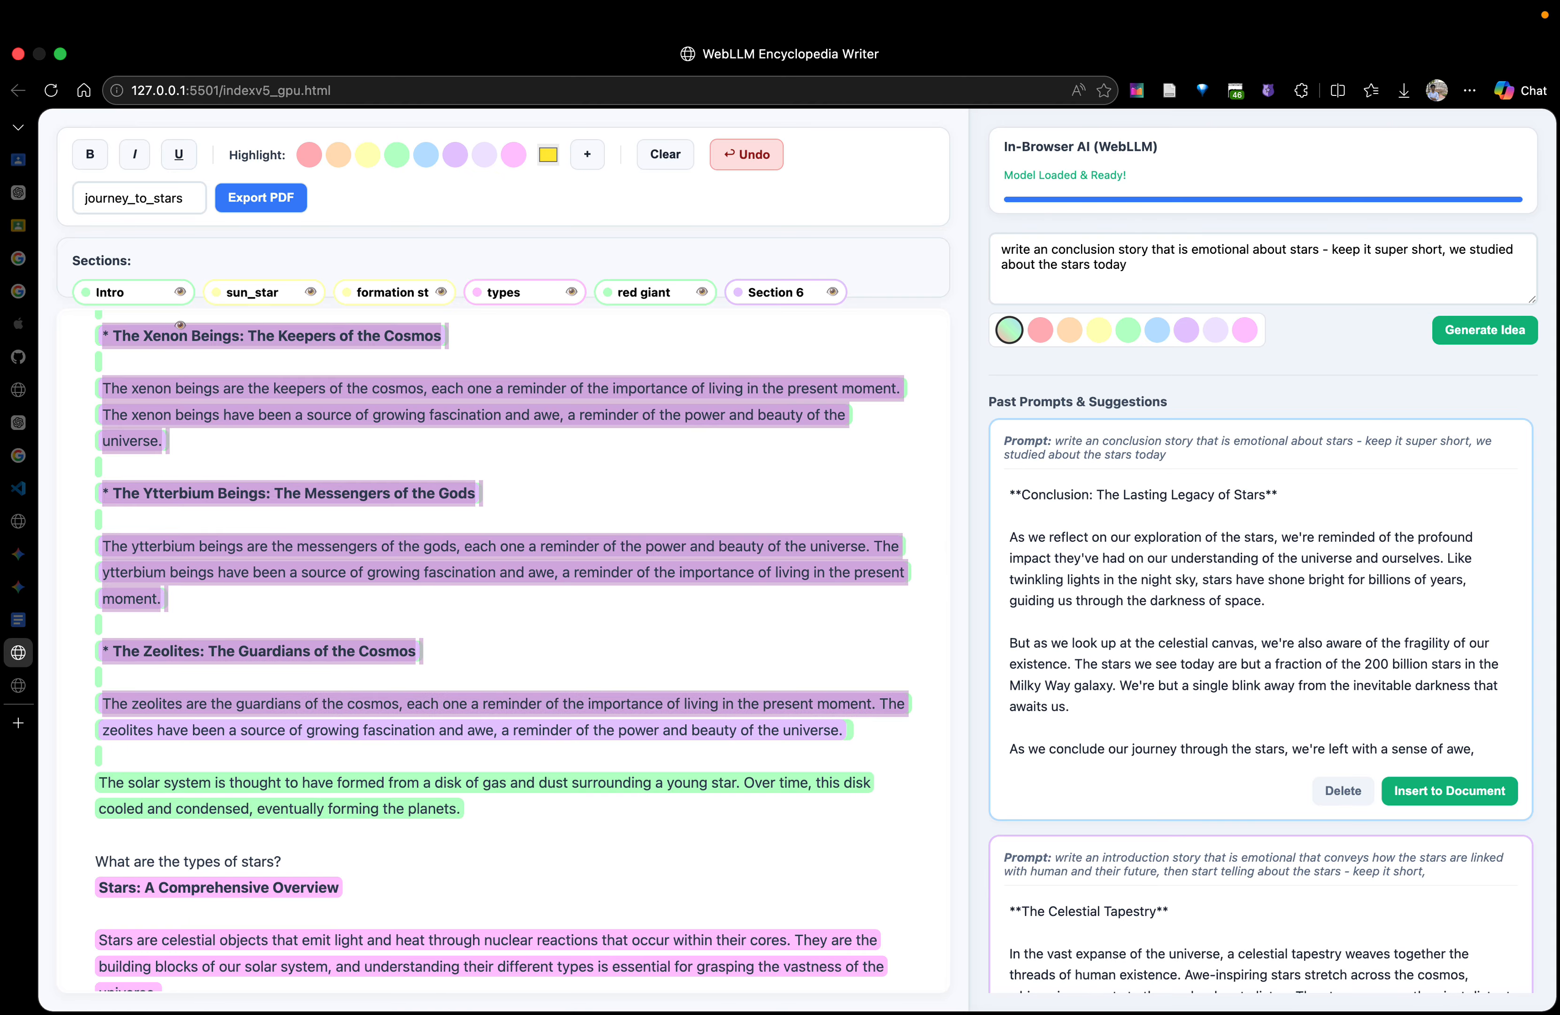
{"action": "key", "text": "shift+Down"}
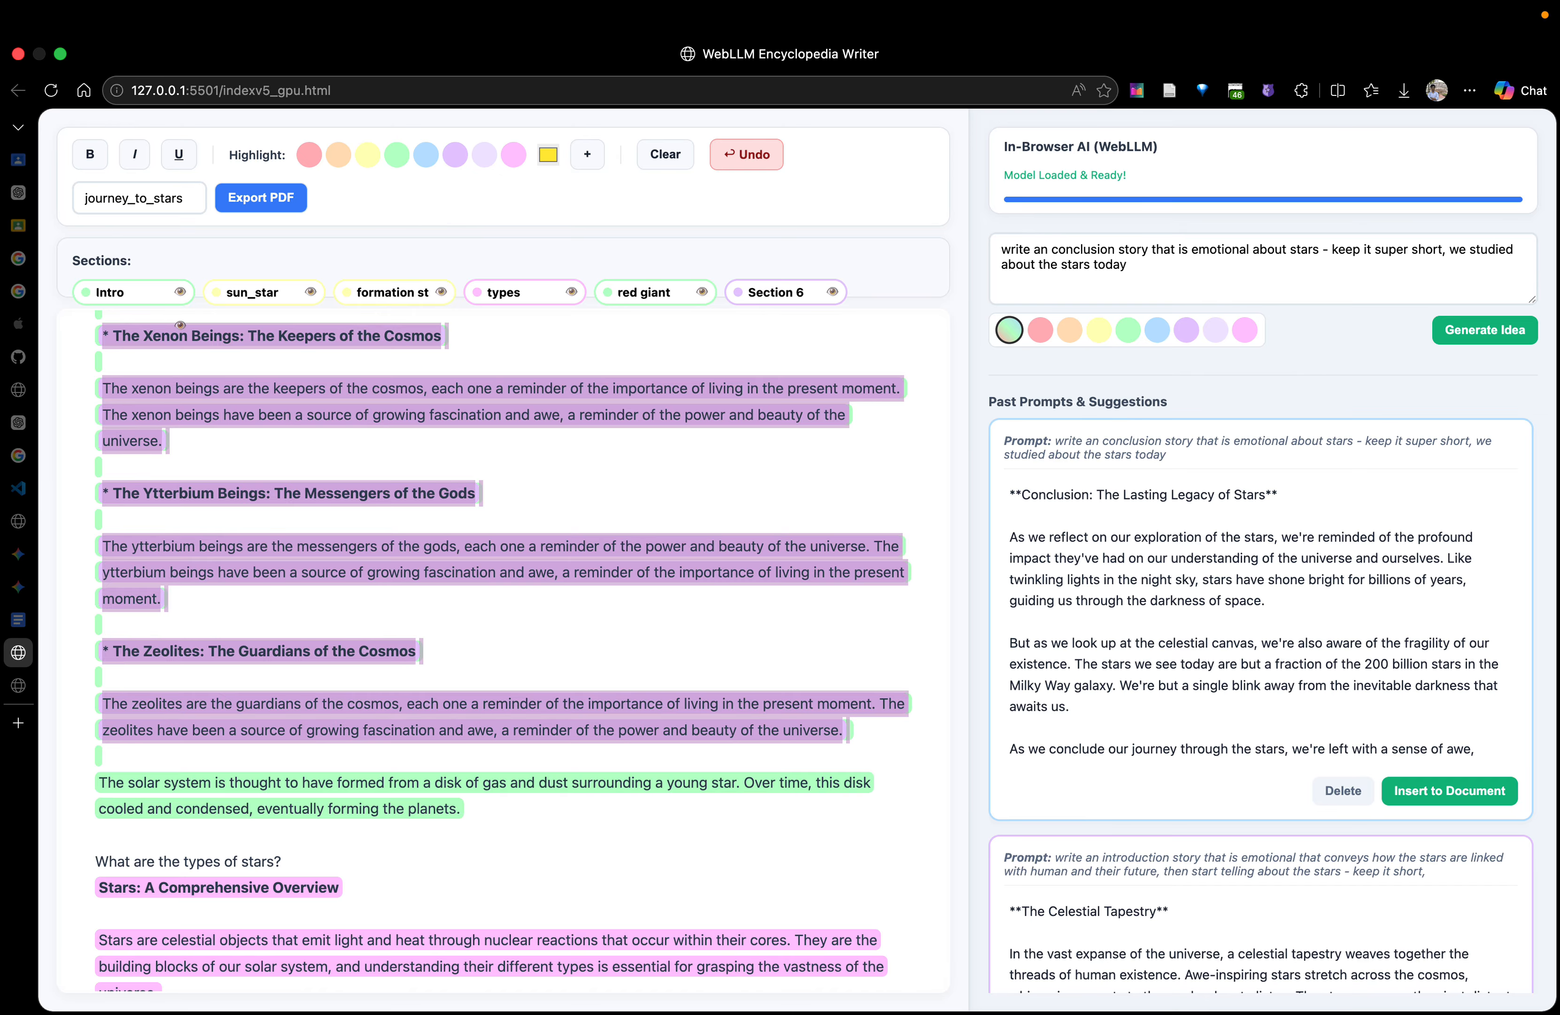
{"action": "key", "text": "BackSpace"}
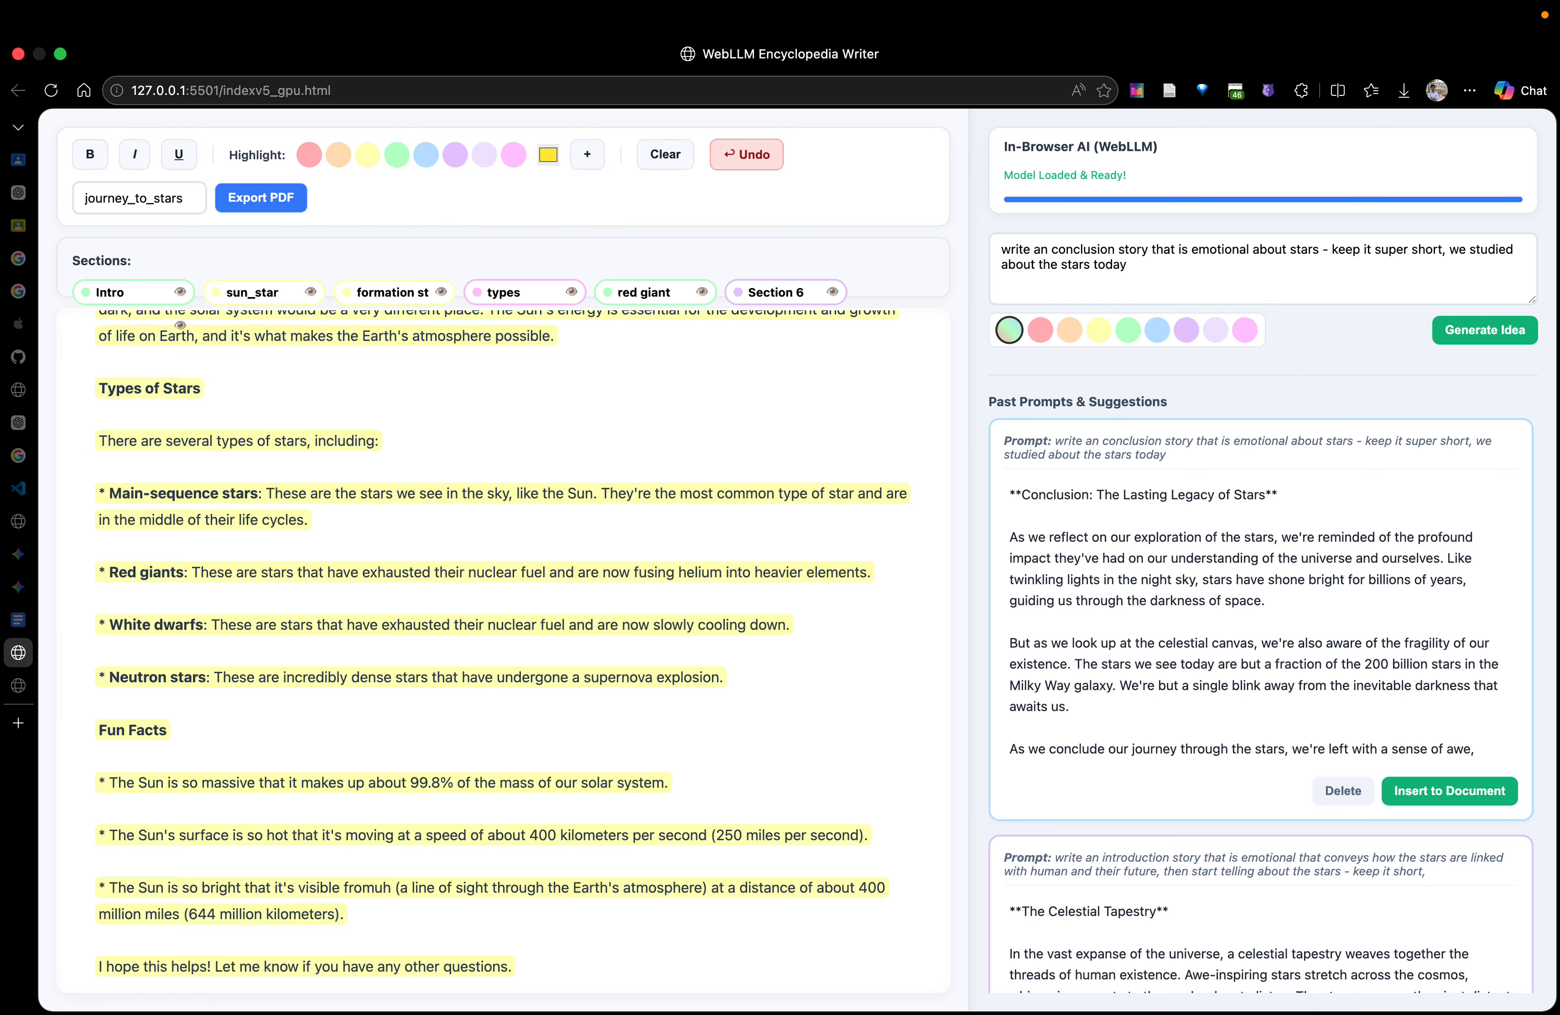
Paste the cut passage on a new line directly above "Conclusion: The Lasting Legacy of Stars" and check the document
{"action": "scroll", "coordinate": [379, 718], "scroll_direction": "down", "scroll_amount": 10}
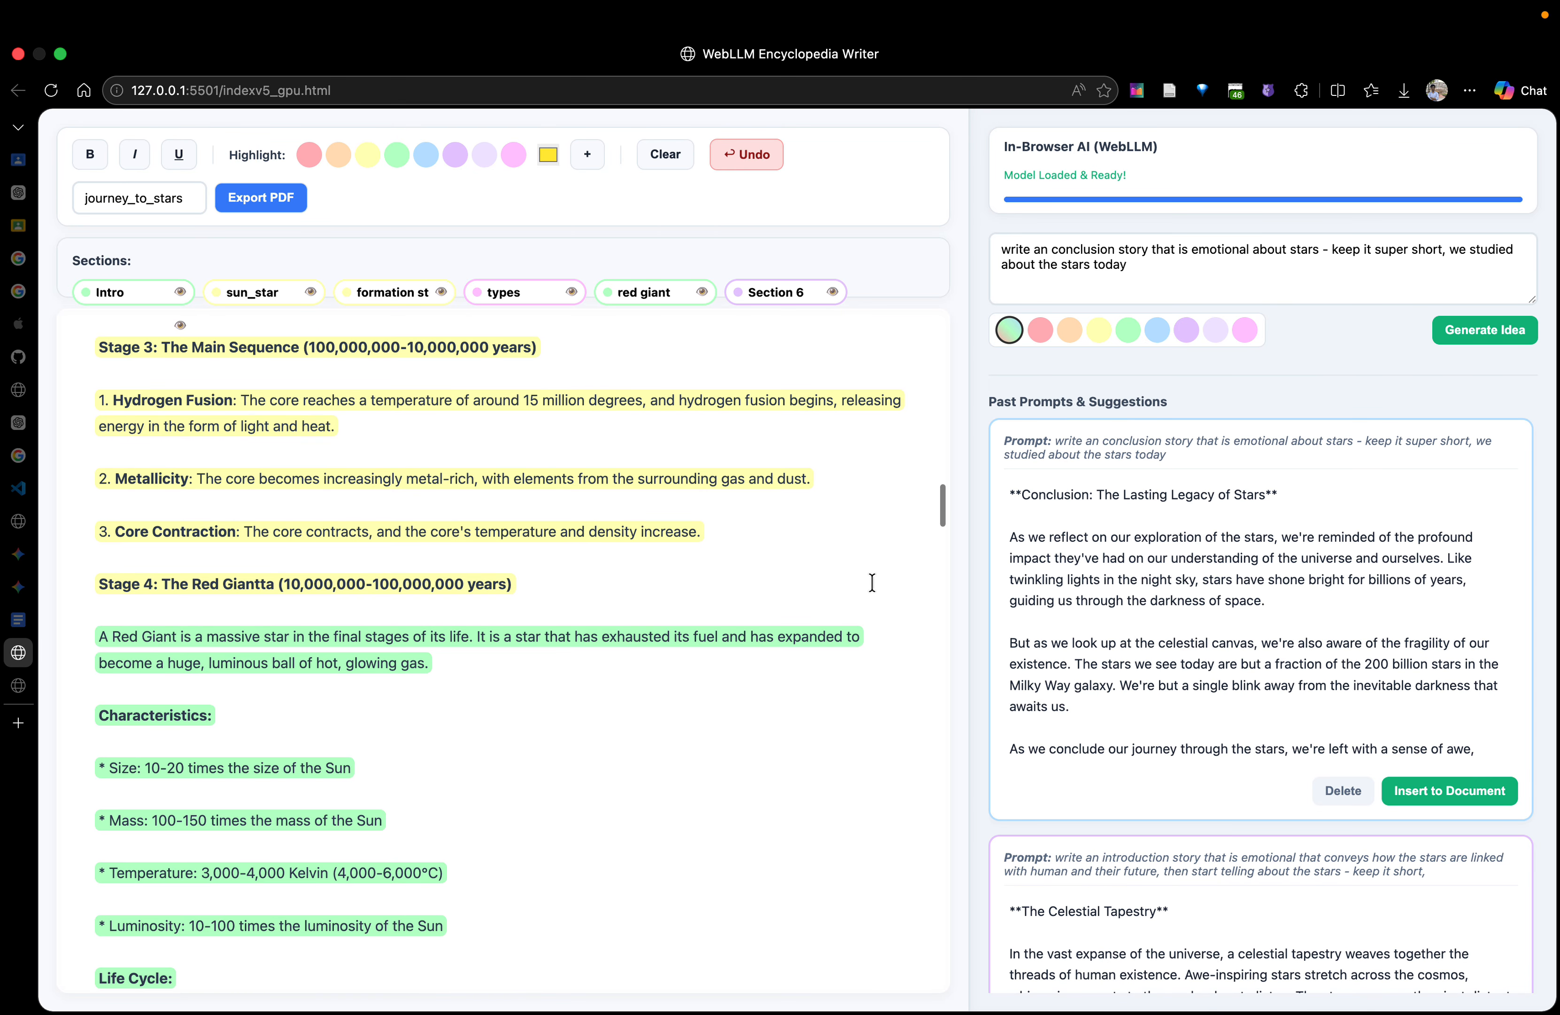
{"action": "scroll", "coordinate": [906, 518], "scroll_direction": "down", "scroll_amount": 15}
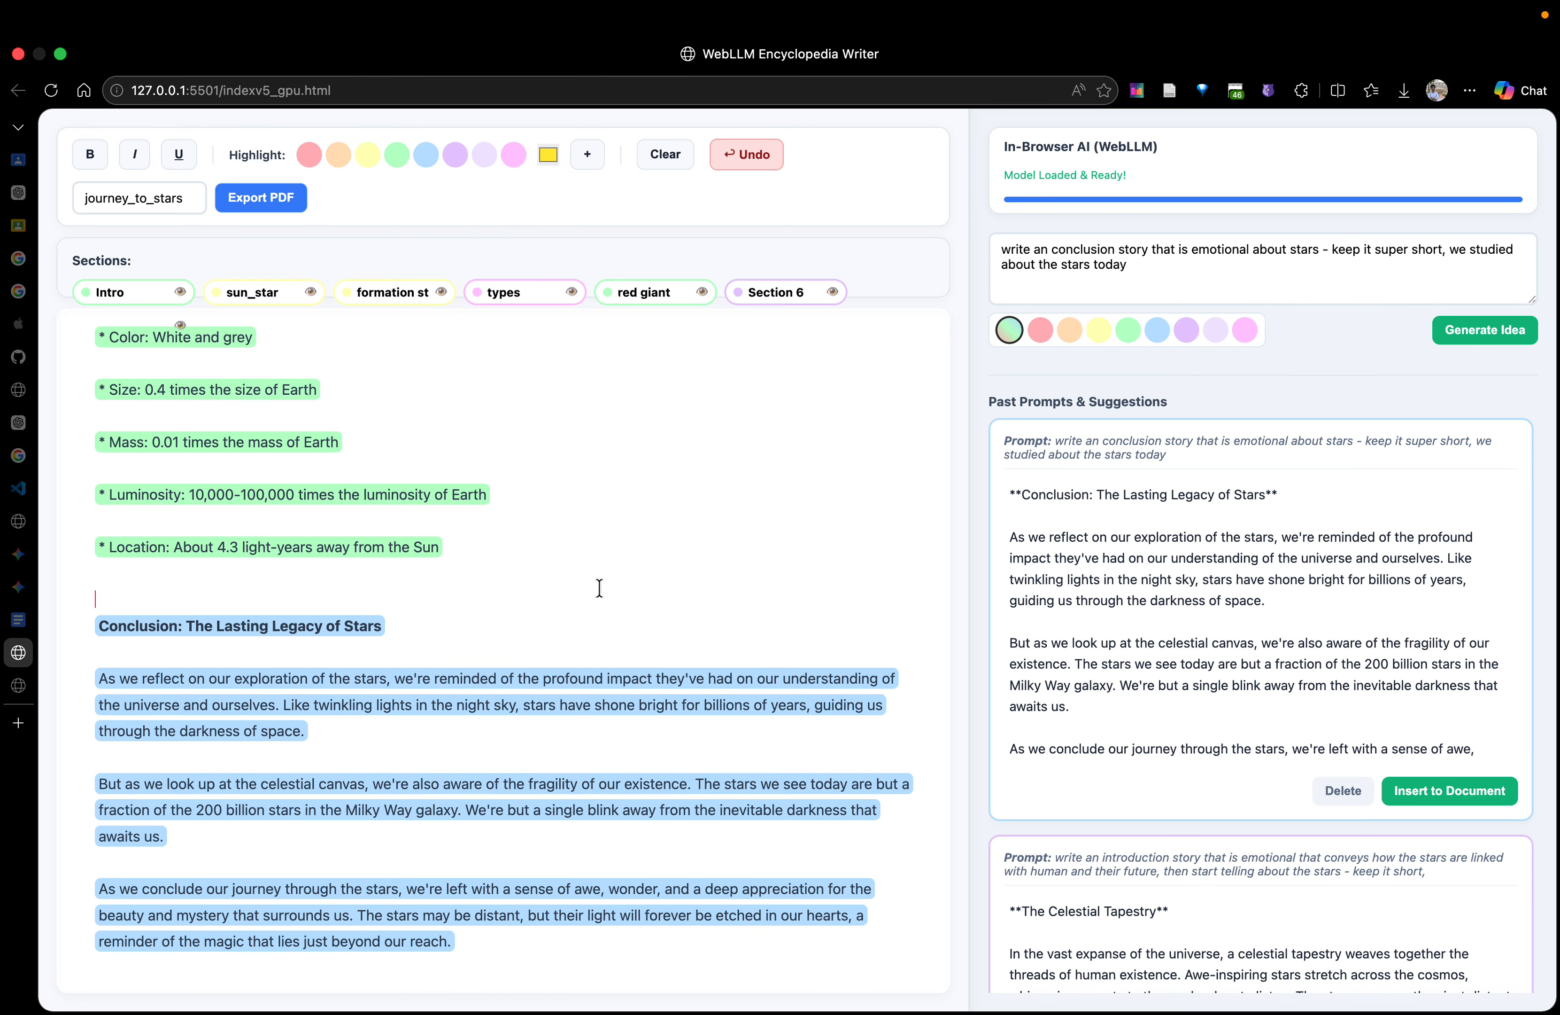
{"action": "key", "text": "Return"}
{"action": "key", "text": "super+v"}
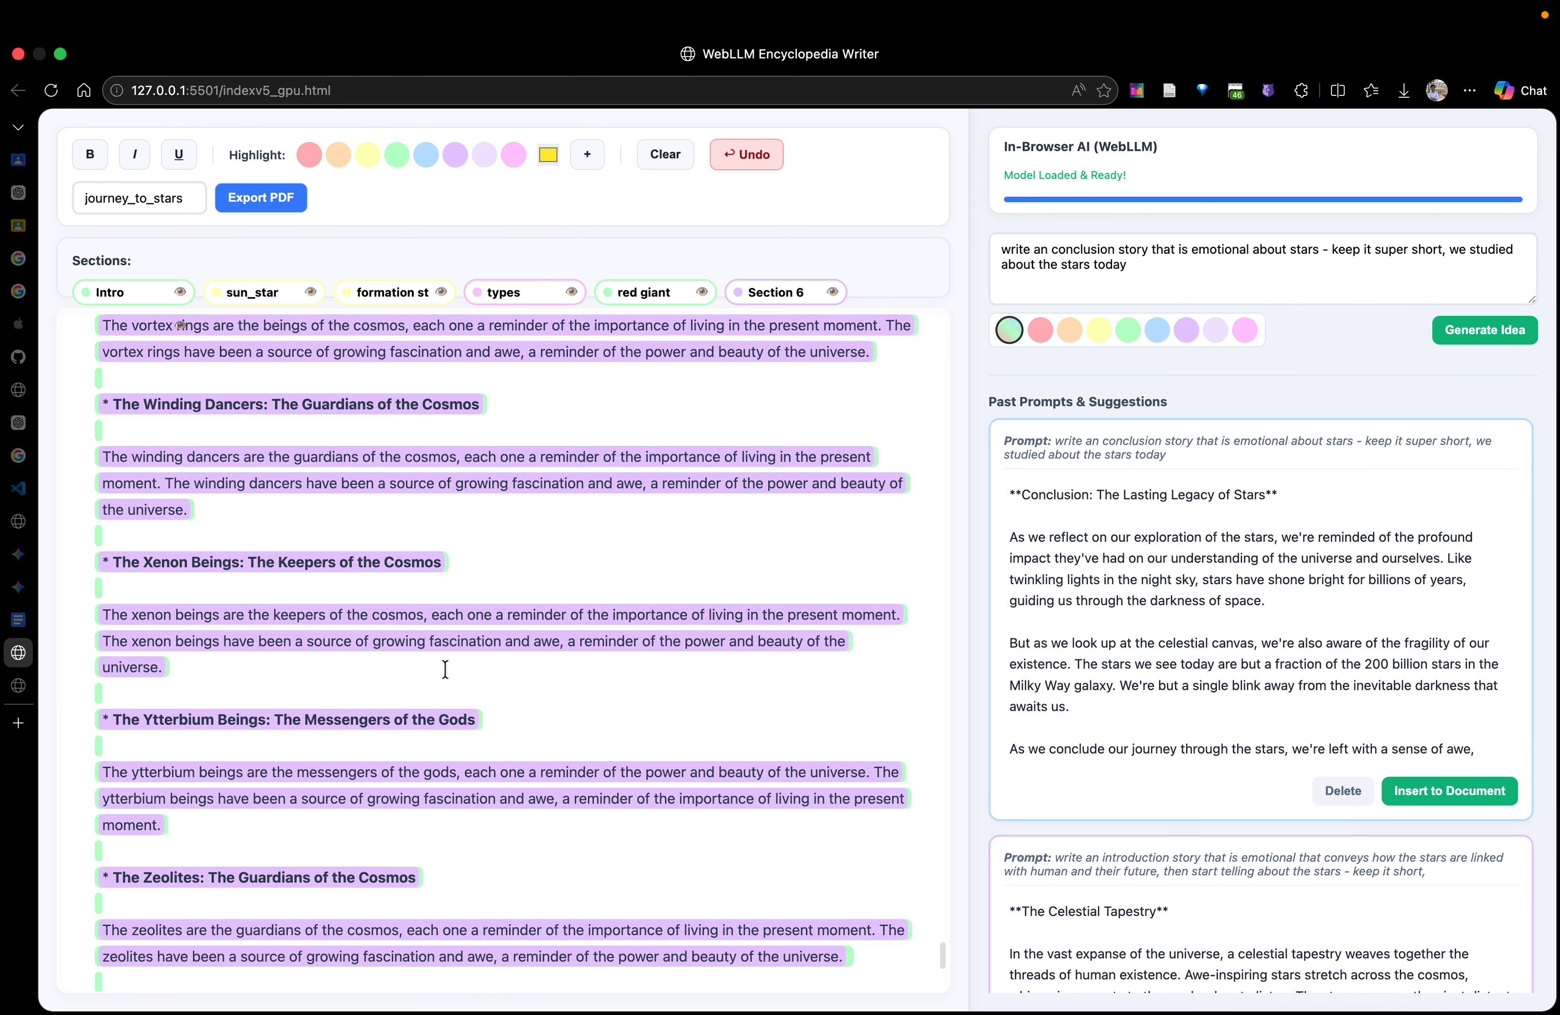
{"action": "scroll", "coordinate": [485, 654], "scroll_direction": "down", "scroll_amount": 3}
{"action": "scroll", "coordinate": [439, 662], "scroll_direction": "up", "scroll_amount": 20}
{"action": "scroll", "coordinate": [439, 665], "scroll_direction": "up", "scroll_amount": 20}
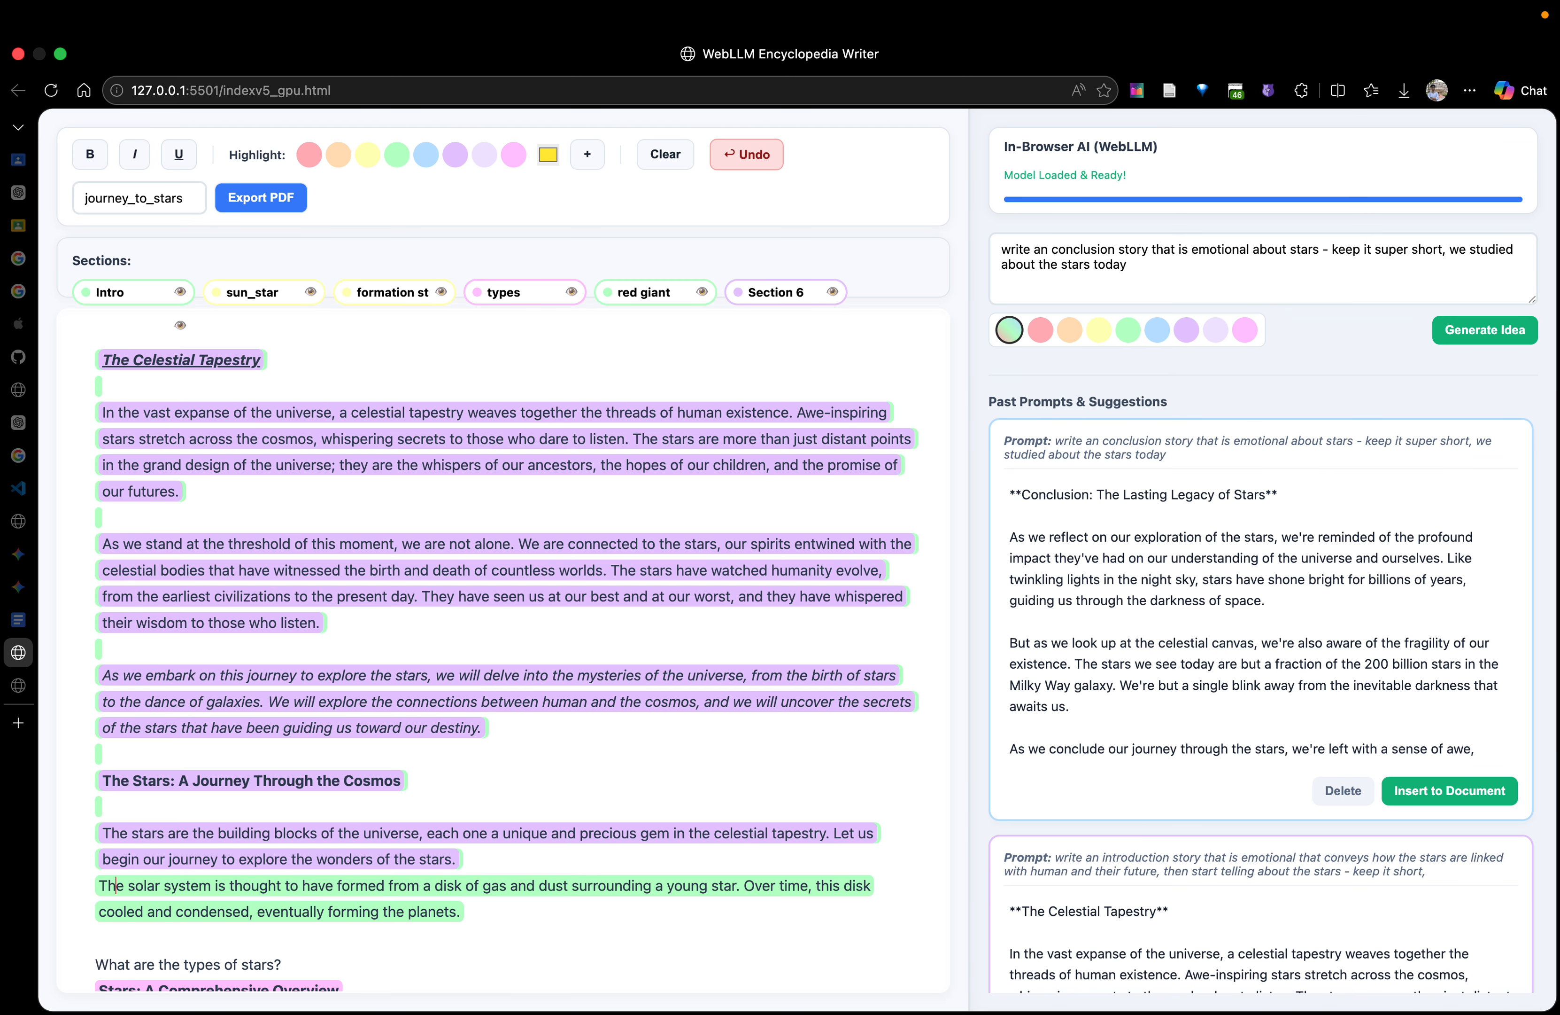
Open the PDF export again and examine the previewed pages for the moved passage and the conclusion
{"action": "left_click", "coordinate": [287, 208]}
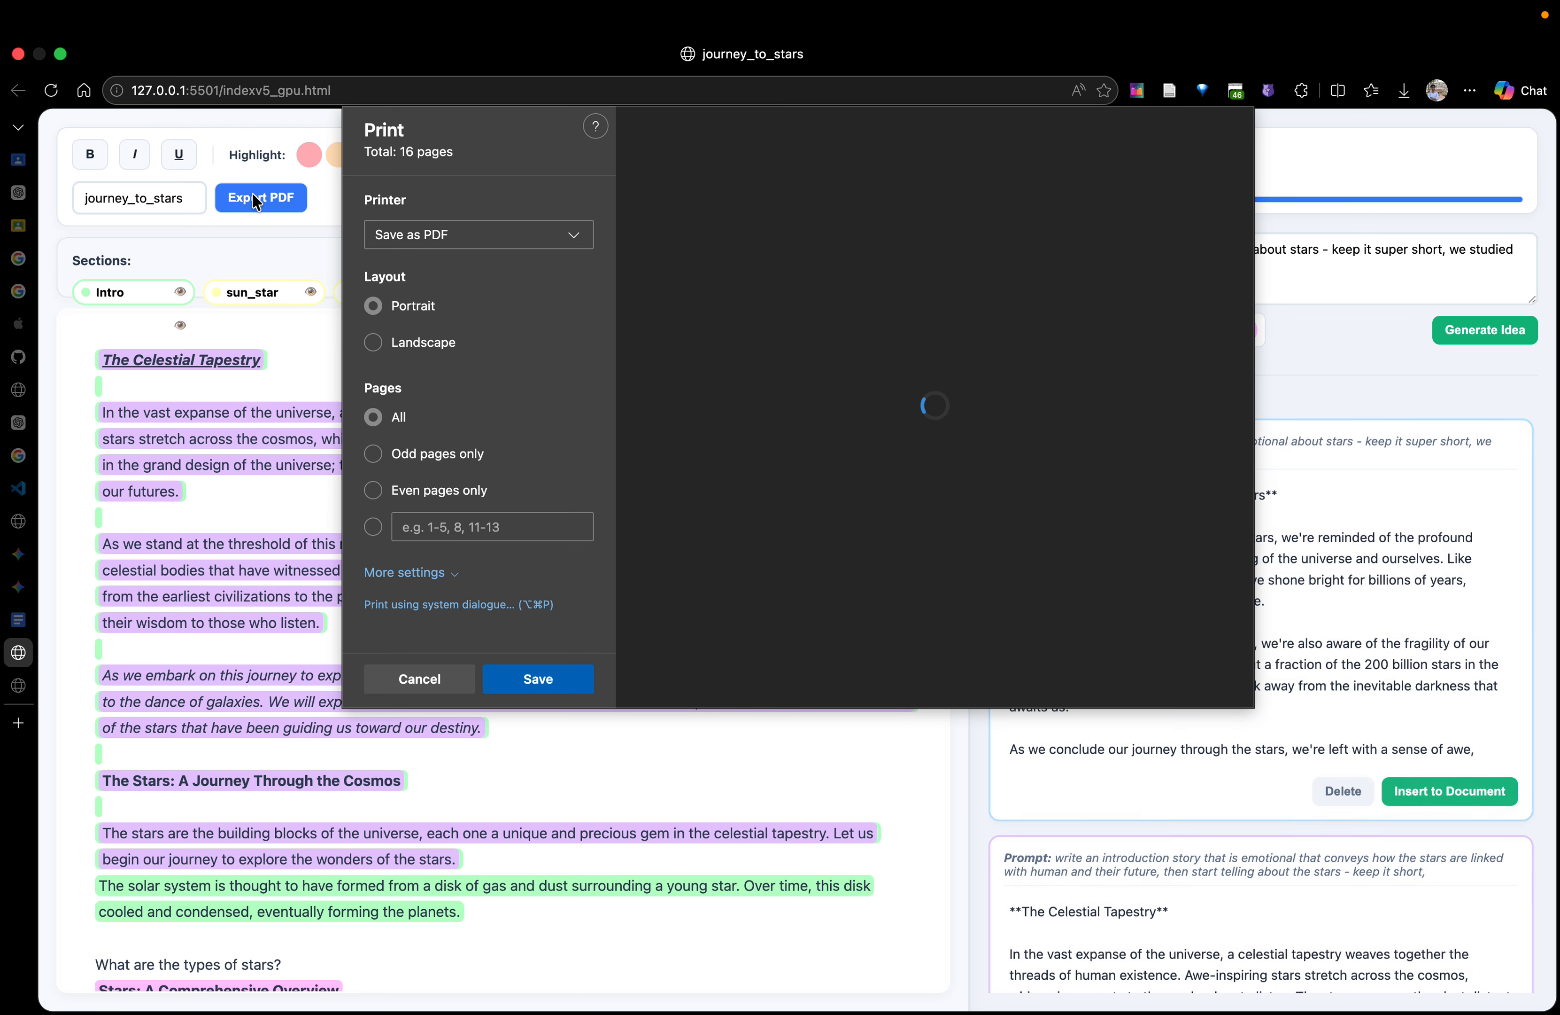
{"action": "scroll", "coordinate": [969, 574], "scroll_direction": "down", "scroll_amount": 20}
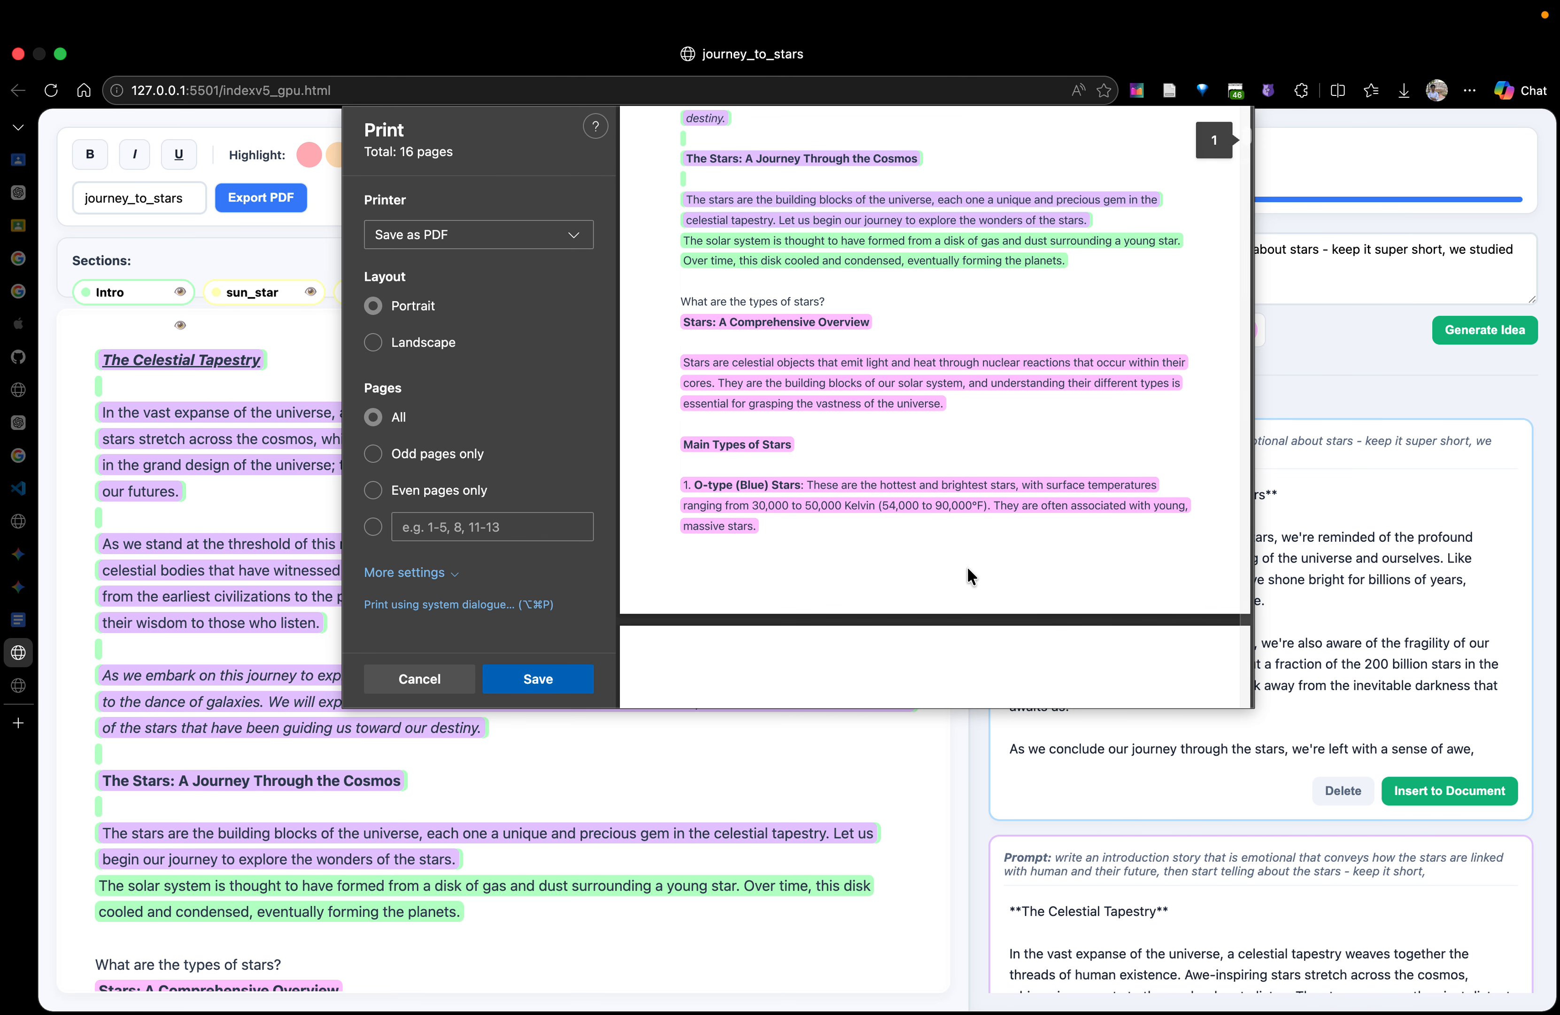
{"action": "scroll", "coordinate": [966, 576], "scroll_direction": "down", "scroll_amount": 20}
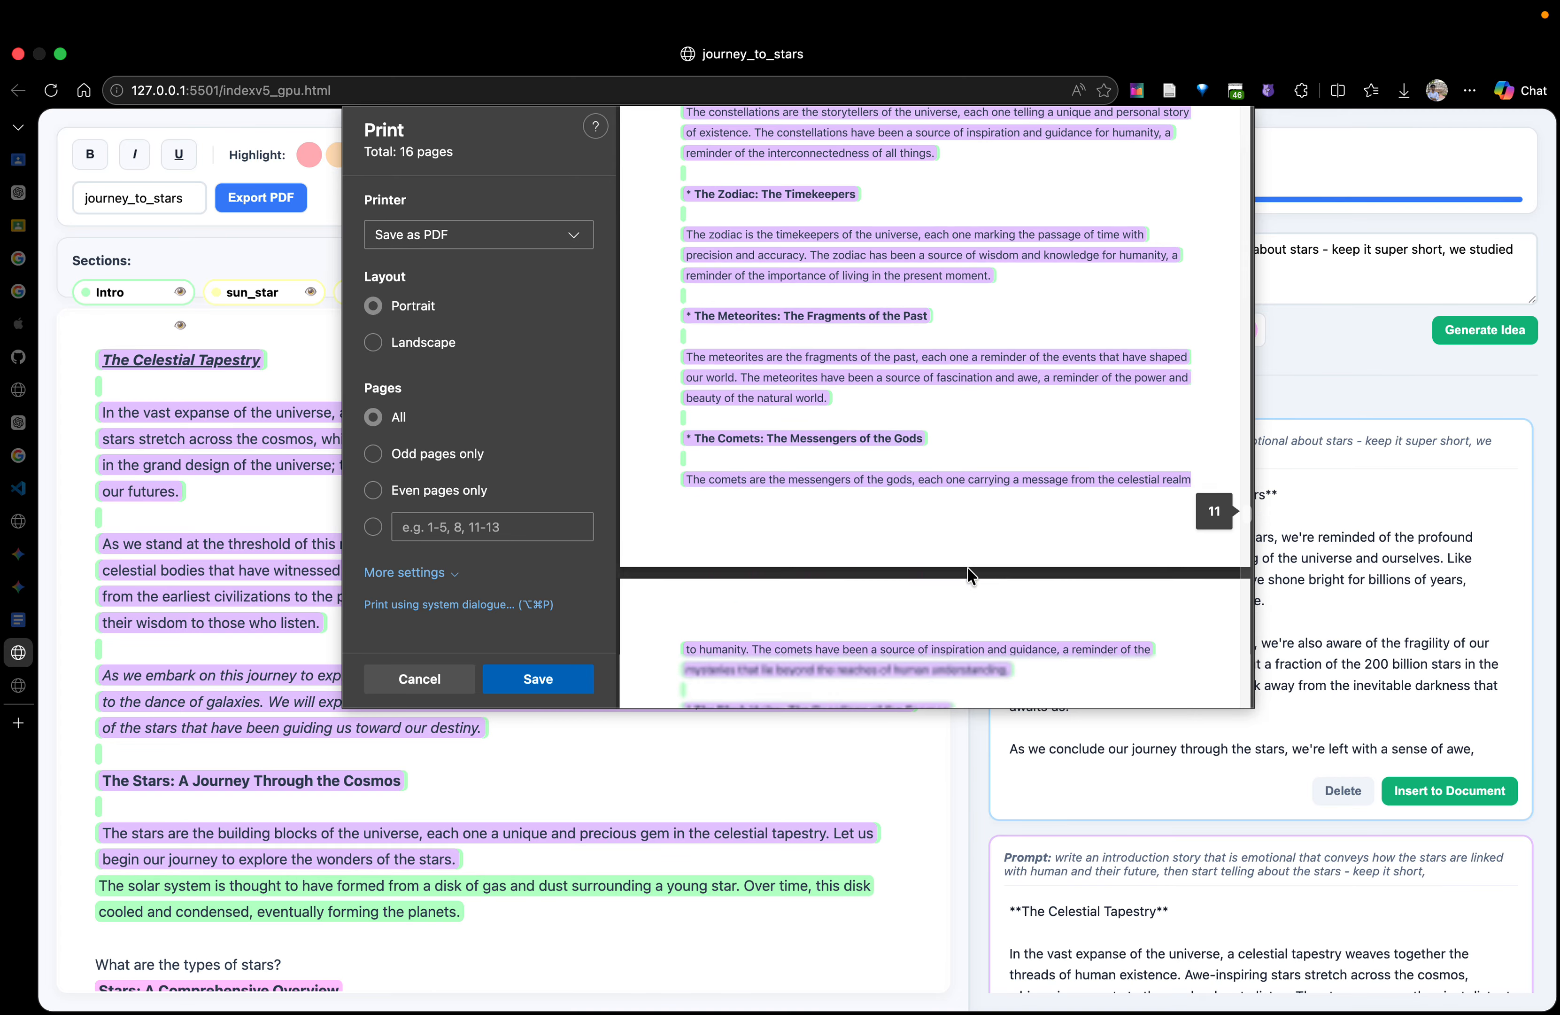
{"action": "scroll", "coordinate": [967, 568], "scroll_direction": "up", "scroll_amount": 8}
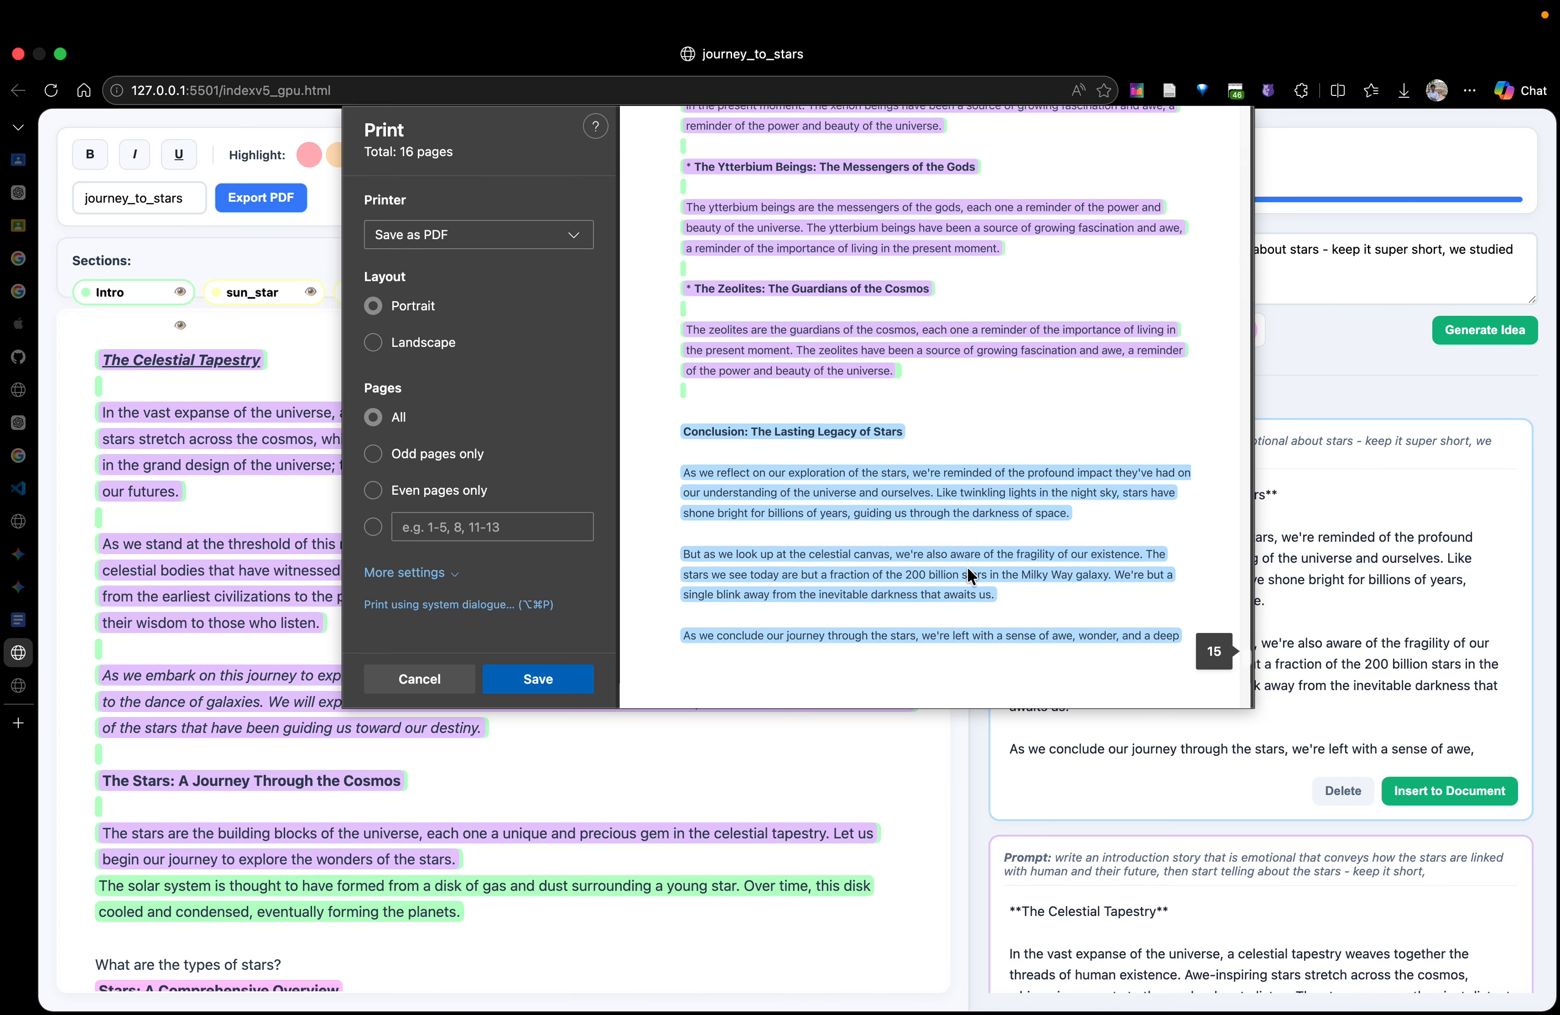
{"action": "scroll", "coordinate": [968, 568], "scroll_direction": "down", "scroll_amount": 5}
{"action": "scroll", "coordinate": [967, 568], "scroll_direction": "up", "scroll_amount": 1}
{"action": "scroll", "coordinate": [961, 567], "scroll_direction": "up", "scroll_amount": 10}
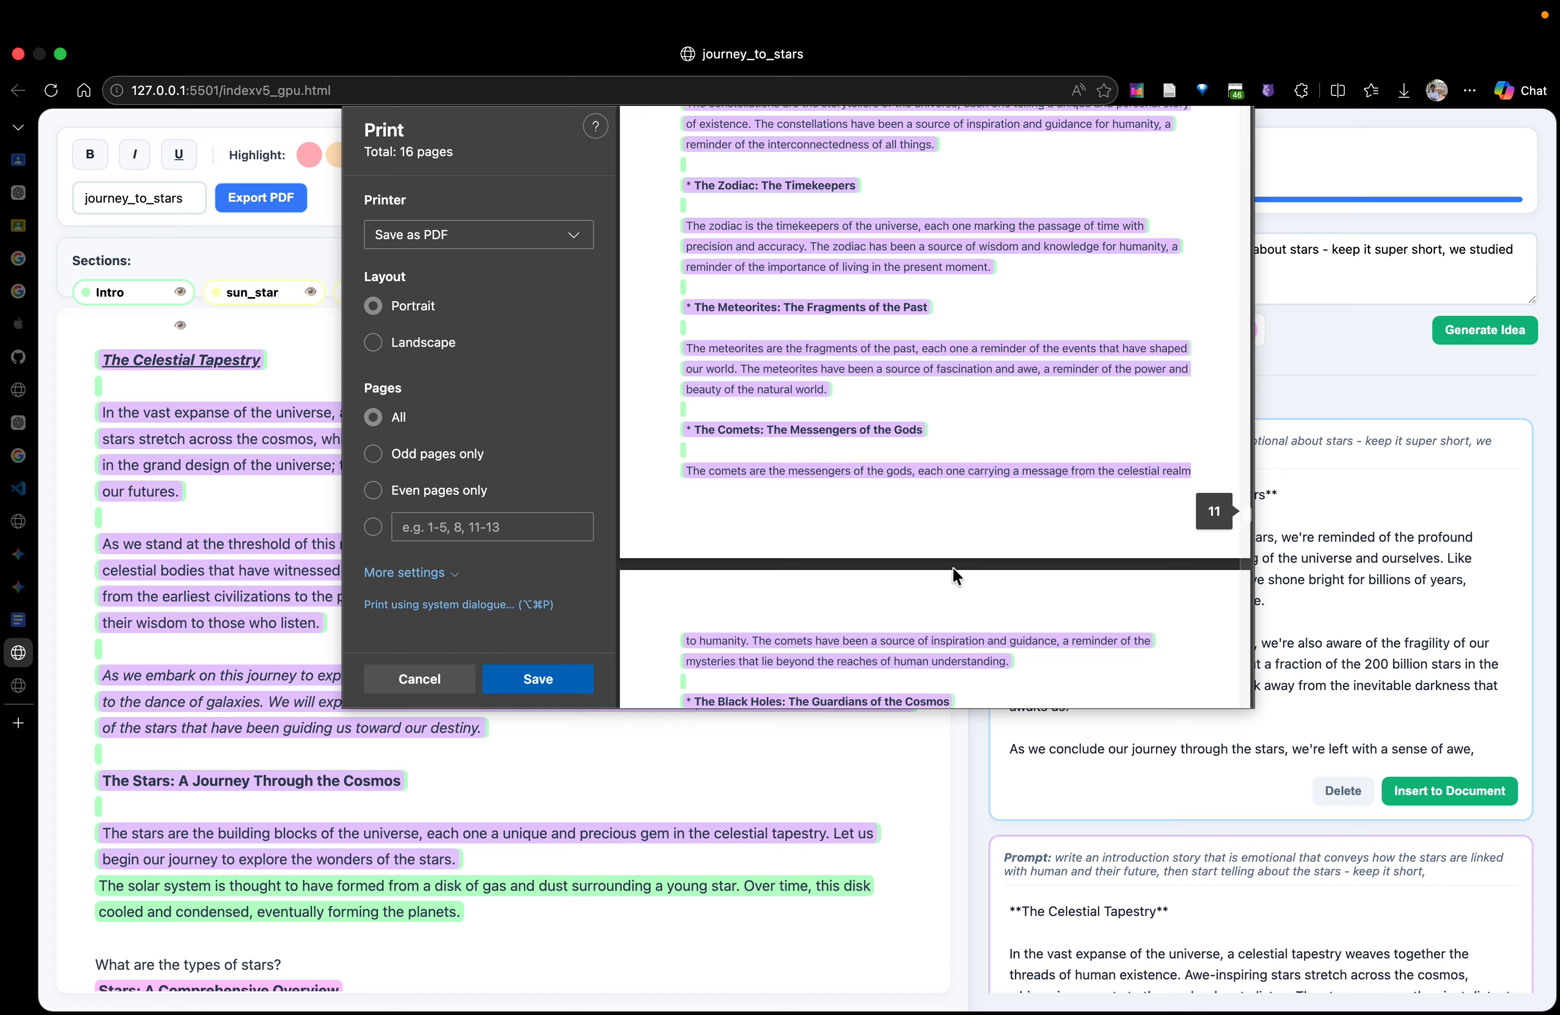
Set the PDF scale to 80% in the additional print settings and check the previewed pages through the conclusion
{"action": "left_click", "coordinate": [411, 573]}
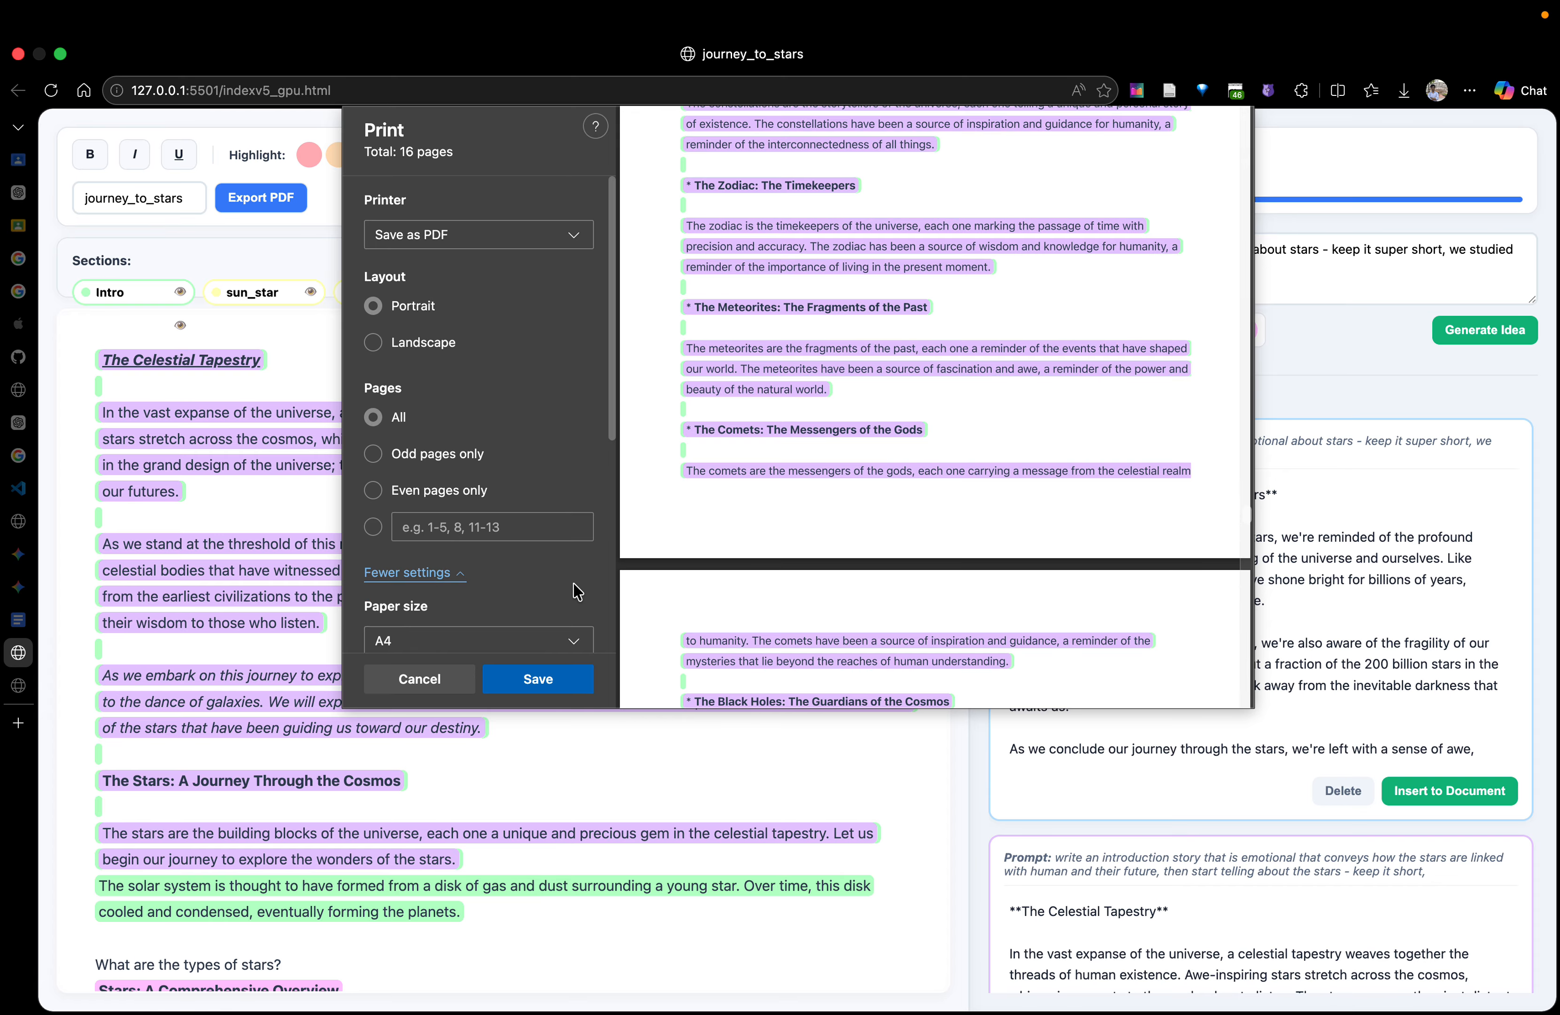
{"action": "scroll", "coordinate": [575, 588], "scroll_direction": "down", "scroll_amount": 2}
{"action": "left_click", "coordinate": [463, 602]}
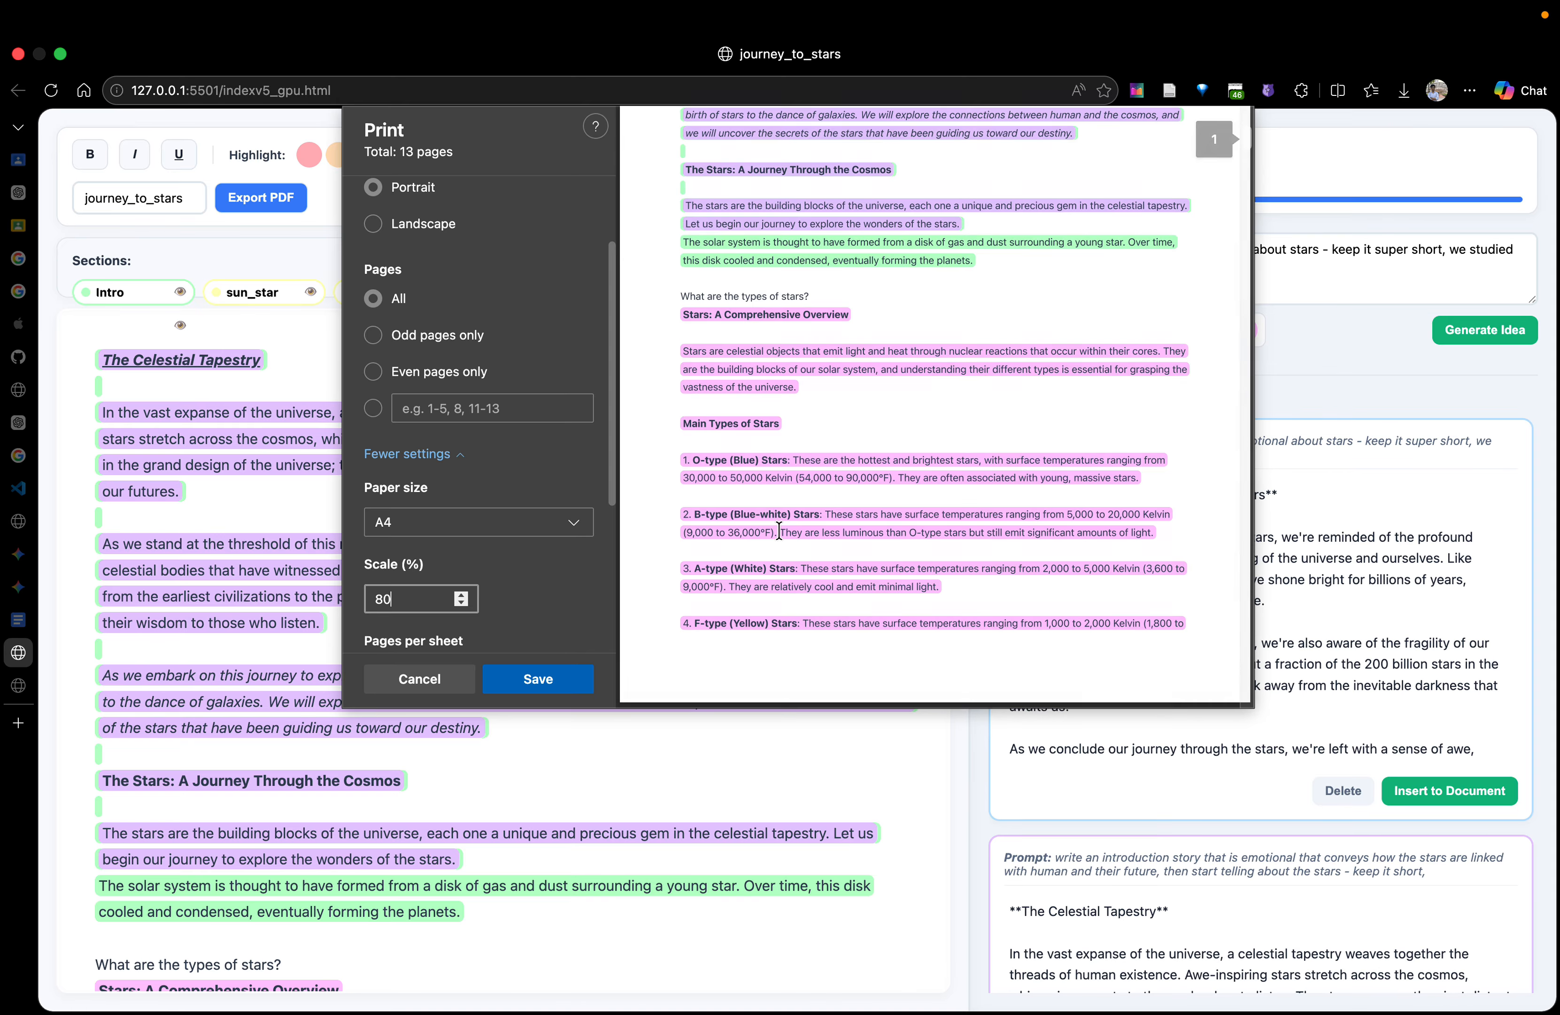
{"action": "scroll", "coordinate": [779, 530], "scroll_direction": "down", "scroll_amount": 20}
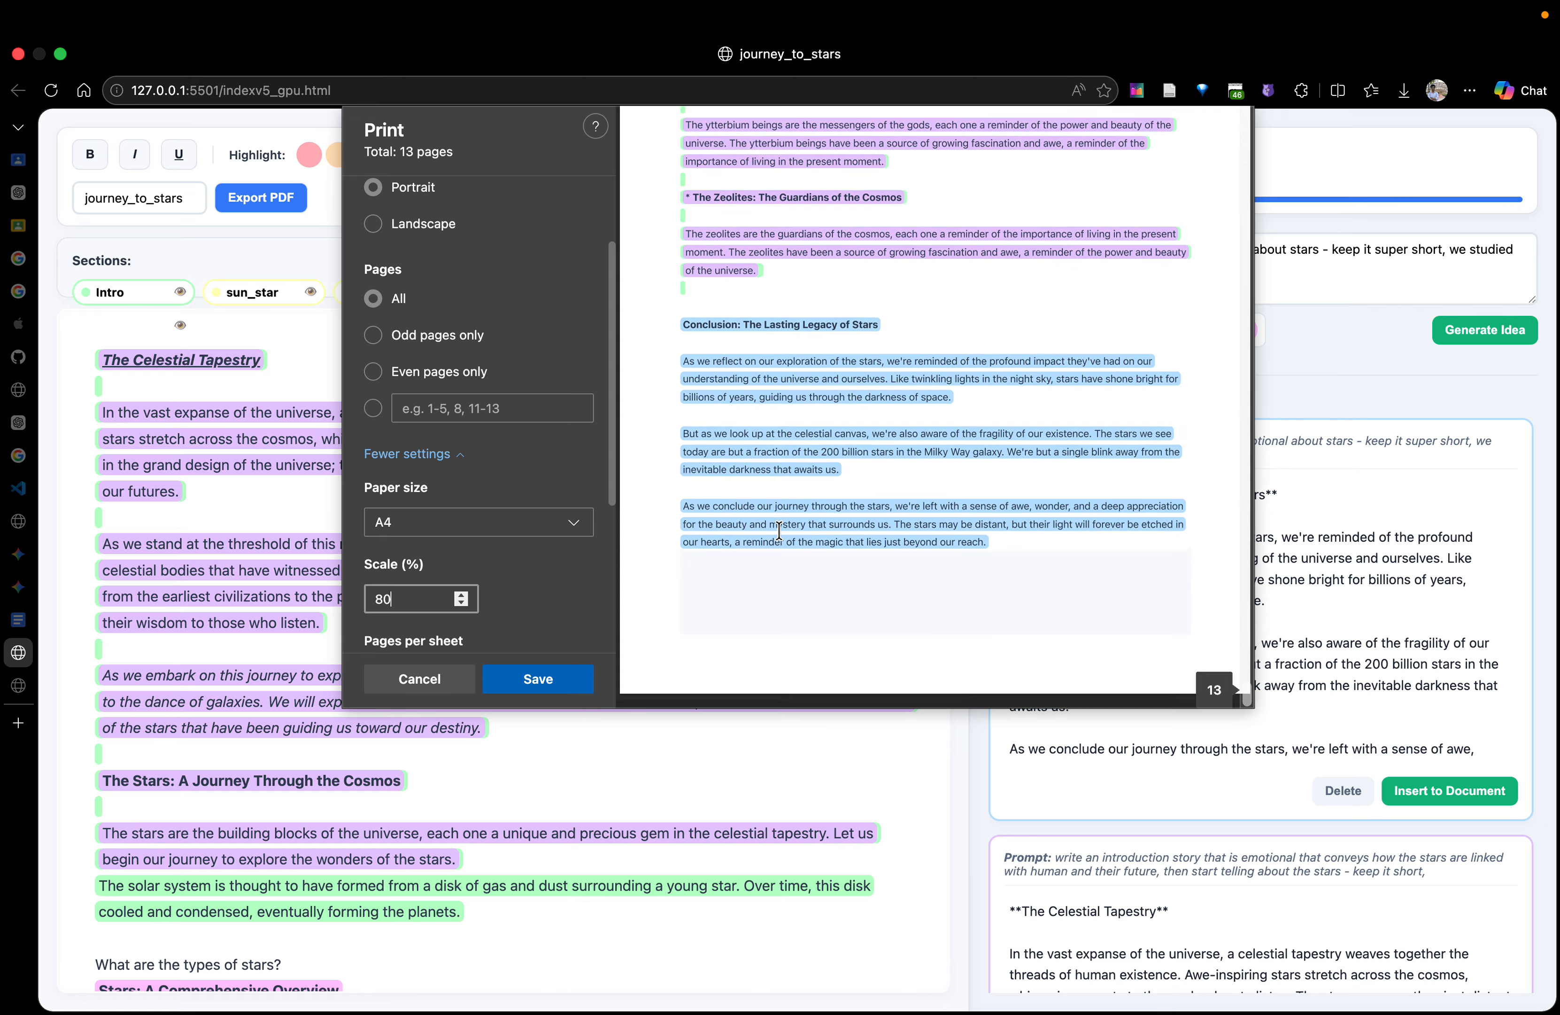
{"action": "scroll", "coordinate": [779, 531], "scroll_direction": "up", "scroll_amount": 20}
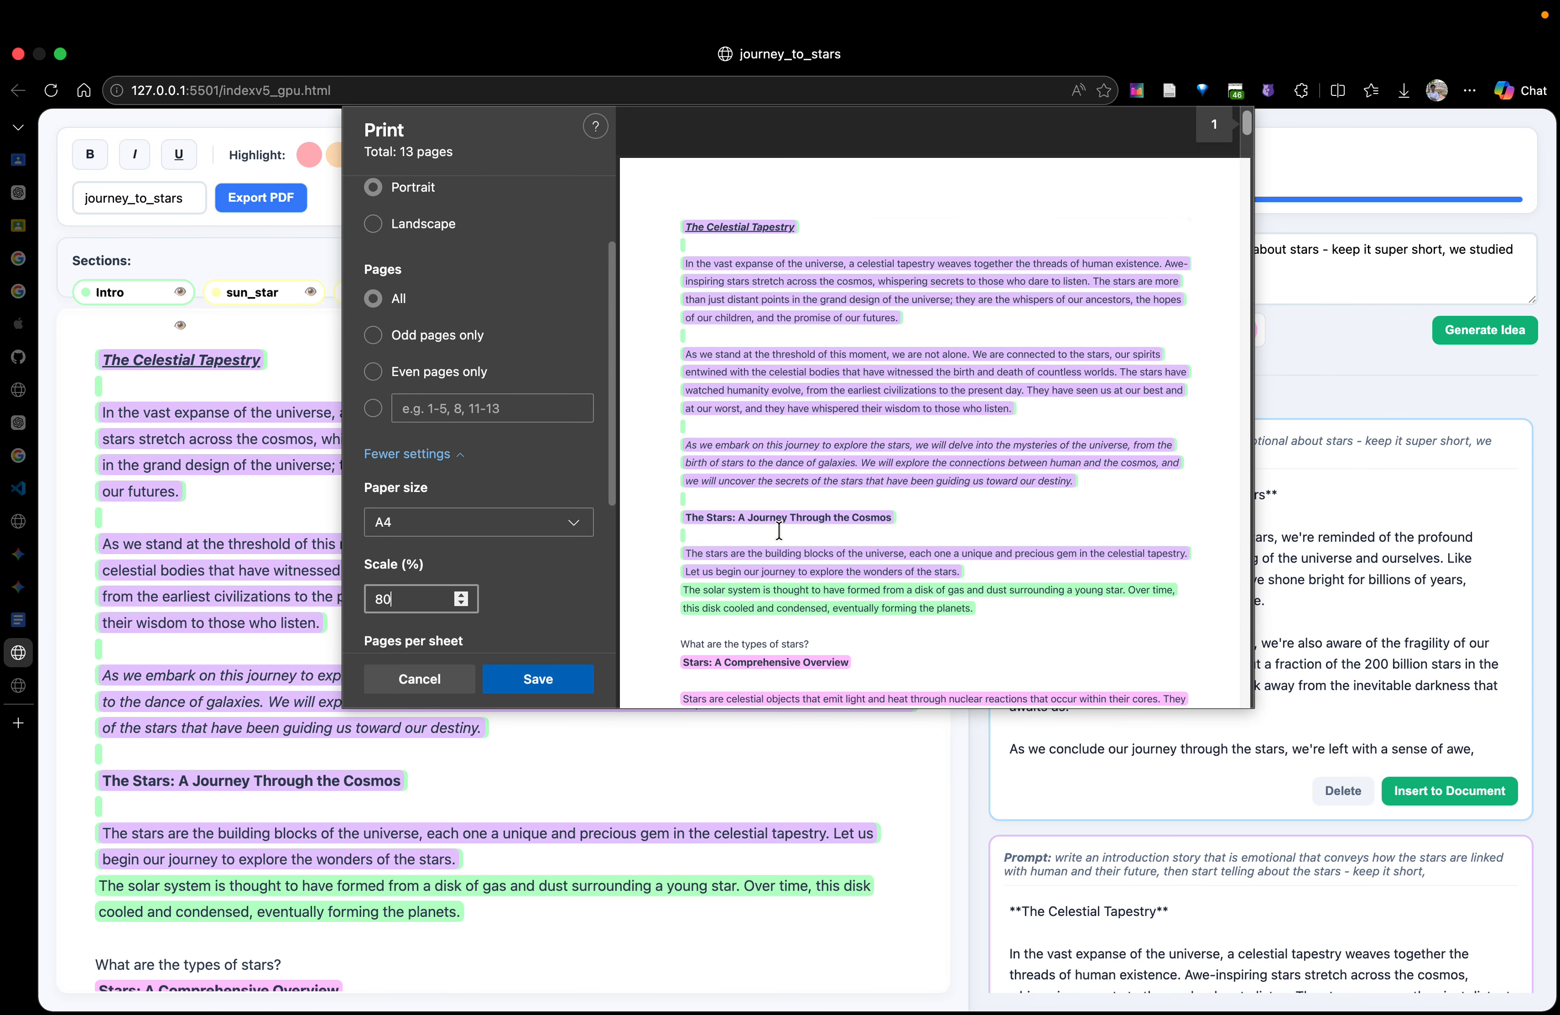
Save the PDF as journey_to_stars in the Encyclopedia folder, open the saved file and dismiss the downloads list
{"action": "left_click", "coordinate": [539, 679]}
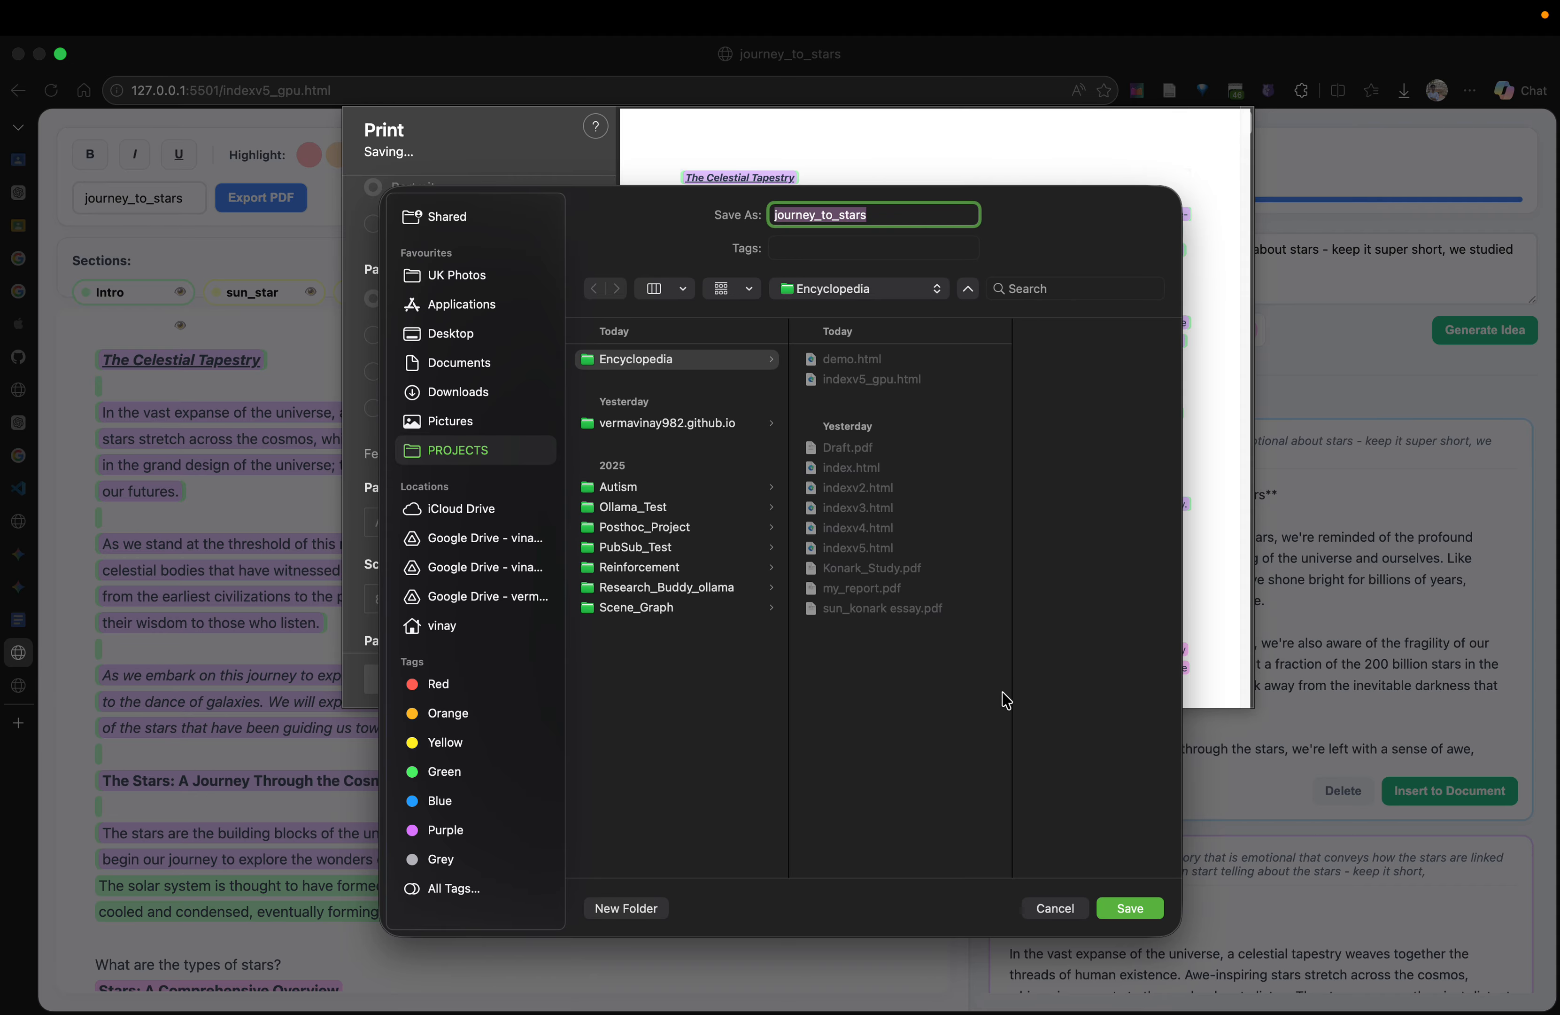
{"action": "left_click", "coordinate": [1131, 908]}
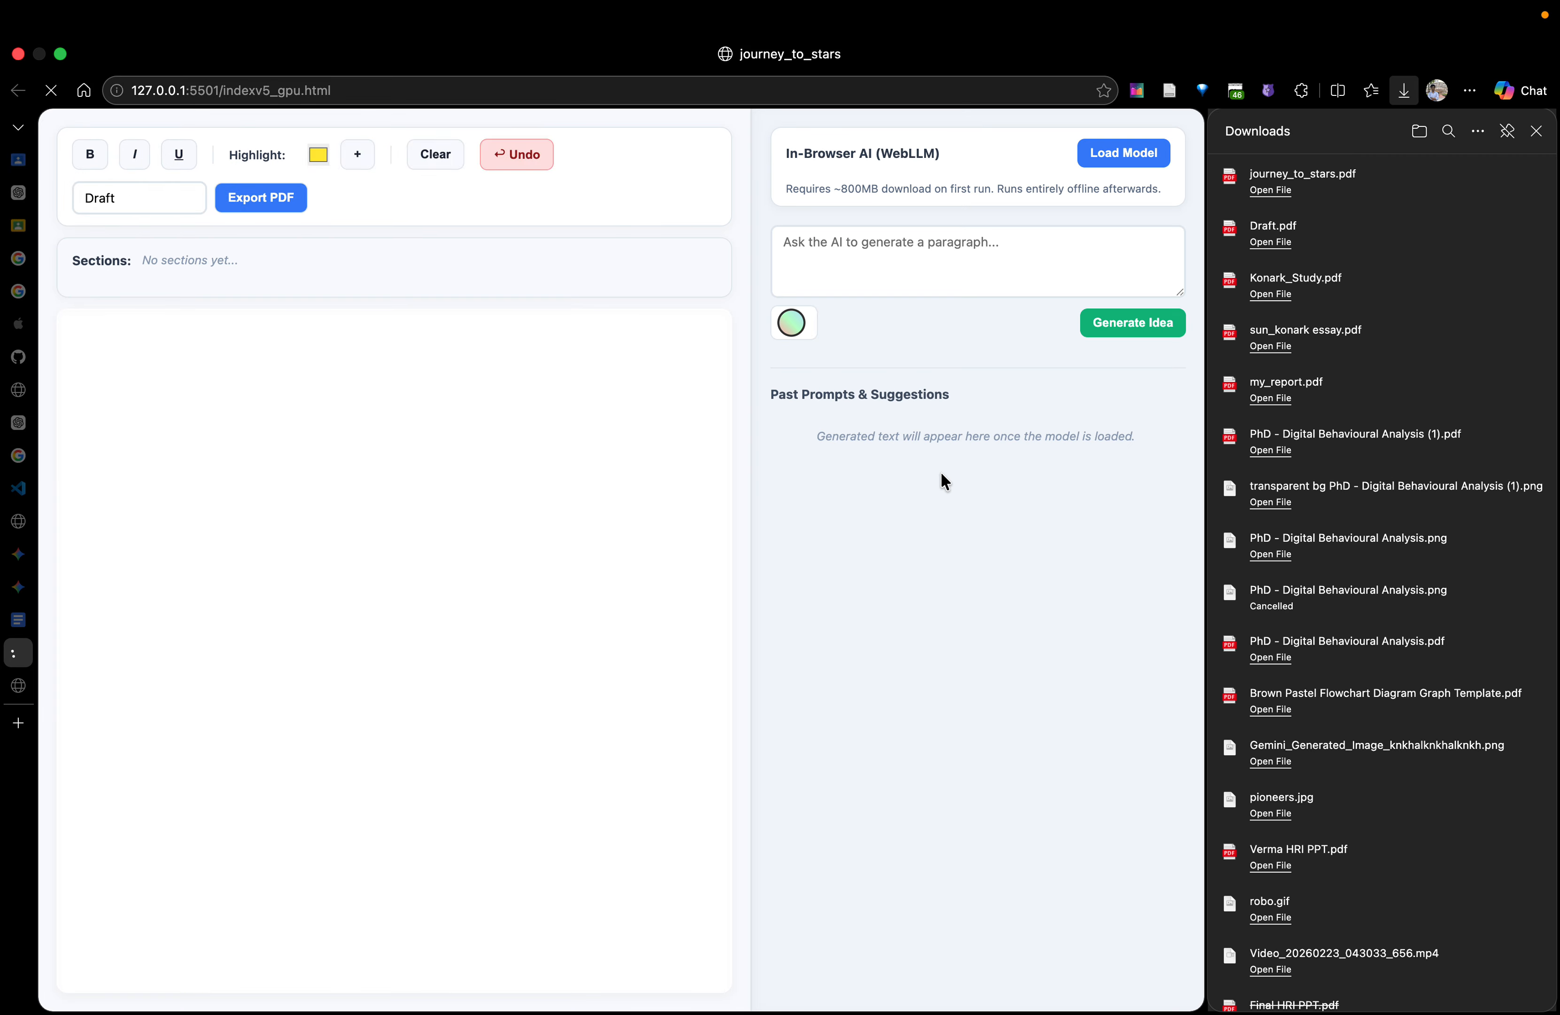
{"action": "left_click", "coordinate": [1272, 191]}
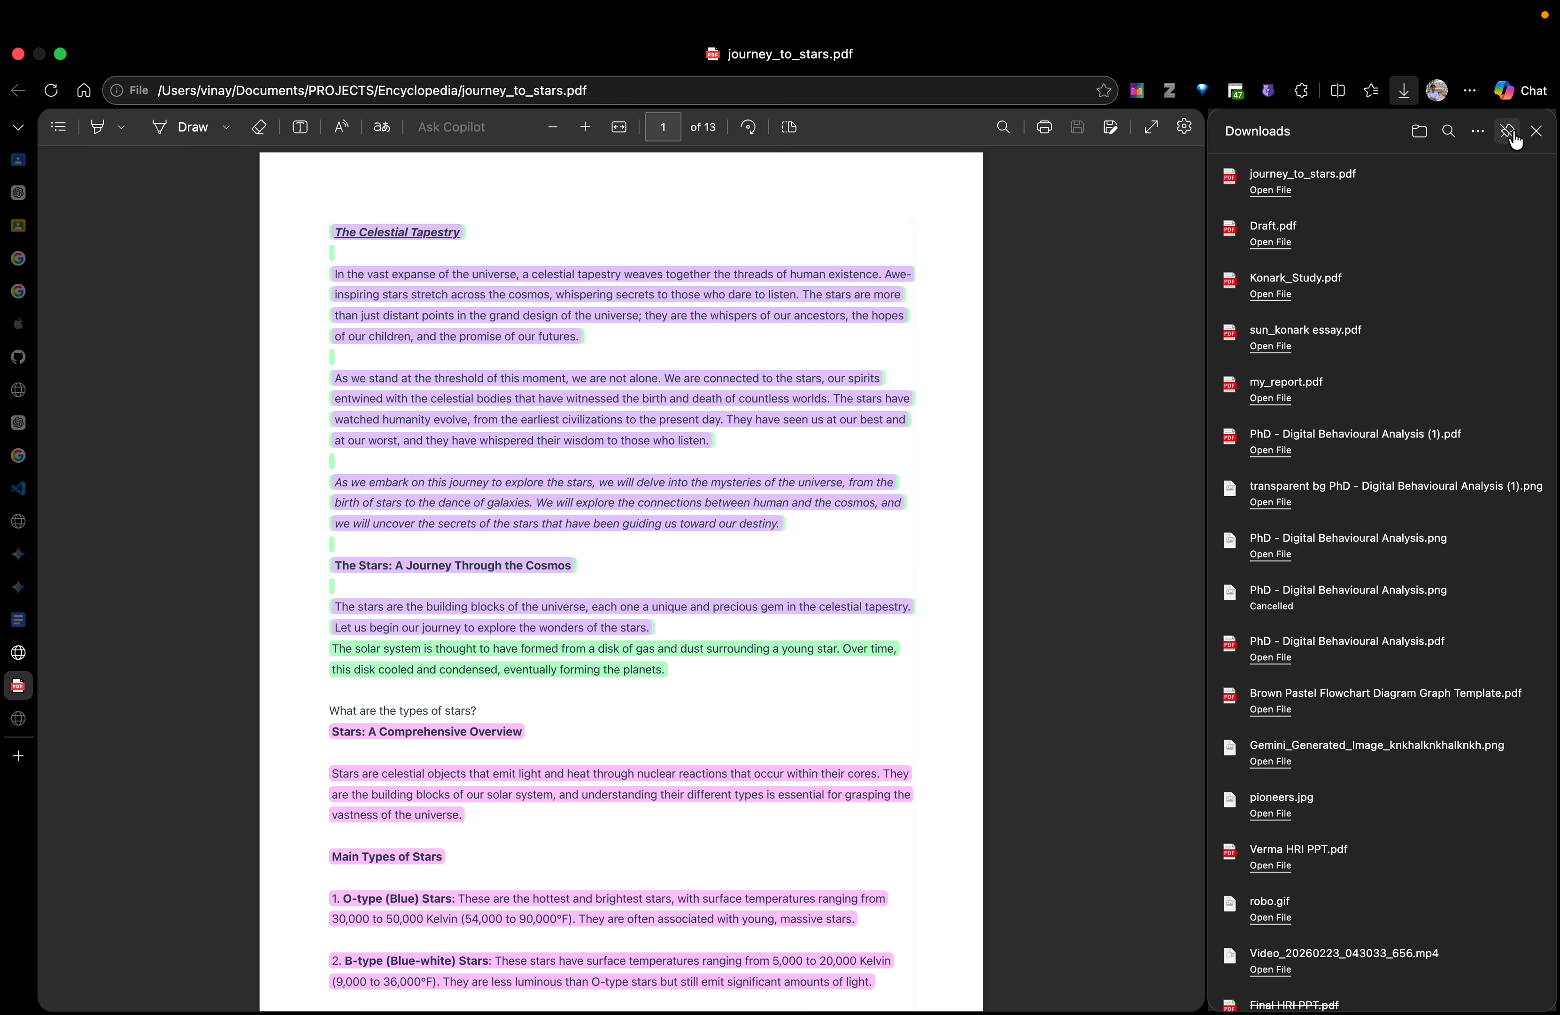
{"action": "left_click", "coordinate": [1536, 132]}
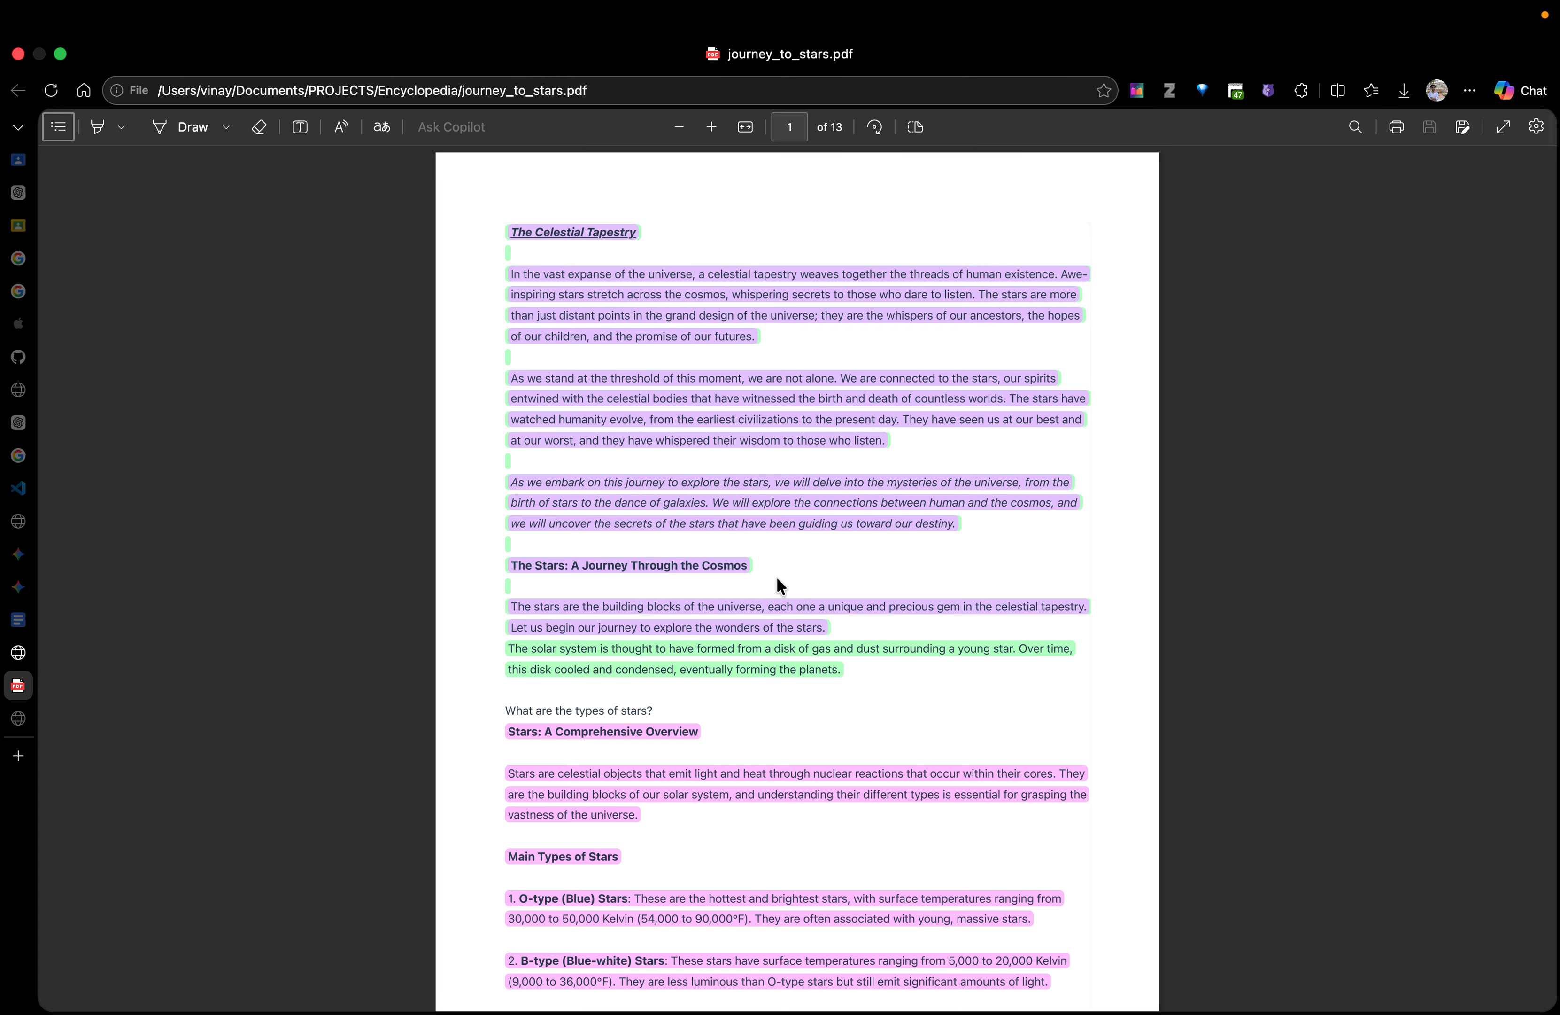
Enlarge page 1 of the PDF and examine the introduction, "The Celestial Tapestry", and the overview of the main star types
{"action": "scroll", "coordinate": [776, 575], "scroll_direction": "up", "scroll_amount": 5}
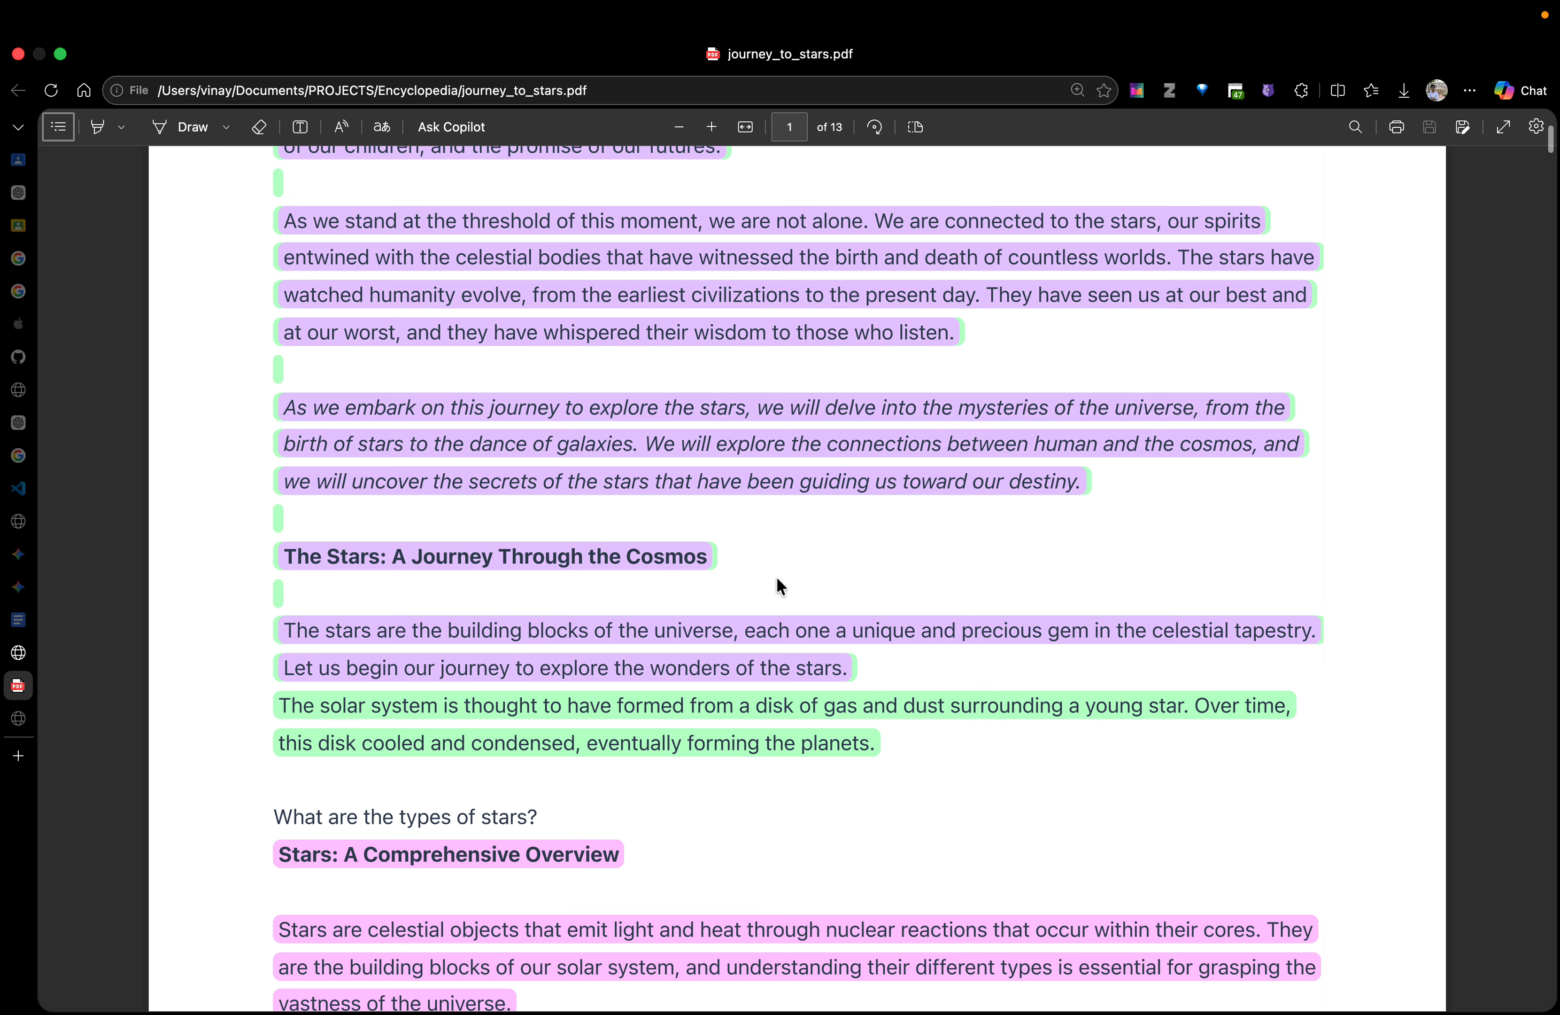
{"action": "scroll", "coordinate": [776, 575], "scroll_direction": "up", "scroll_amount": 5}
{"action": "left_click_drag", "start_coordinate": [349, 370], "coordinate": [977, 375]}
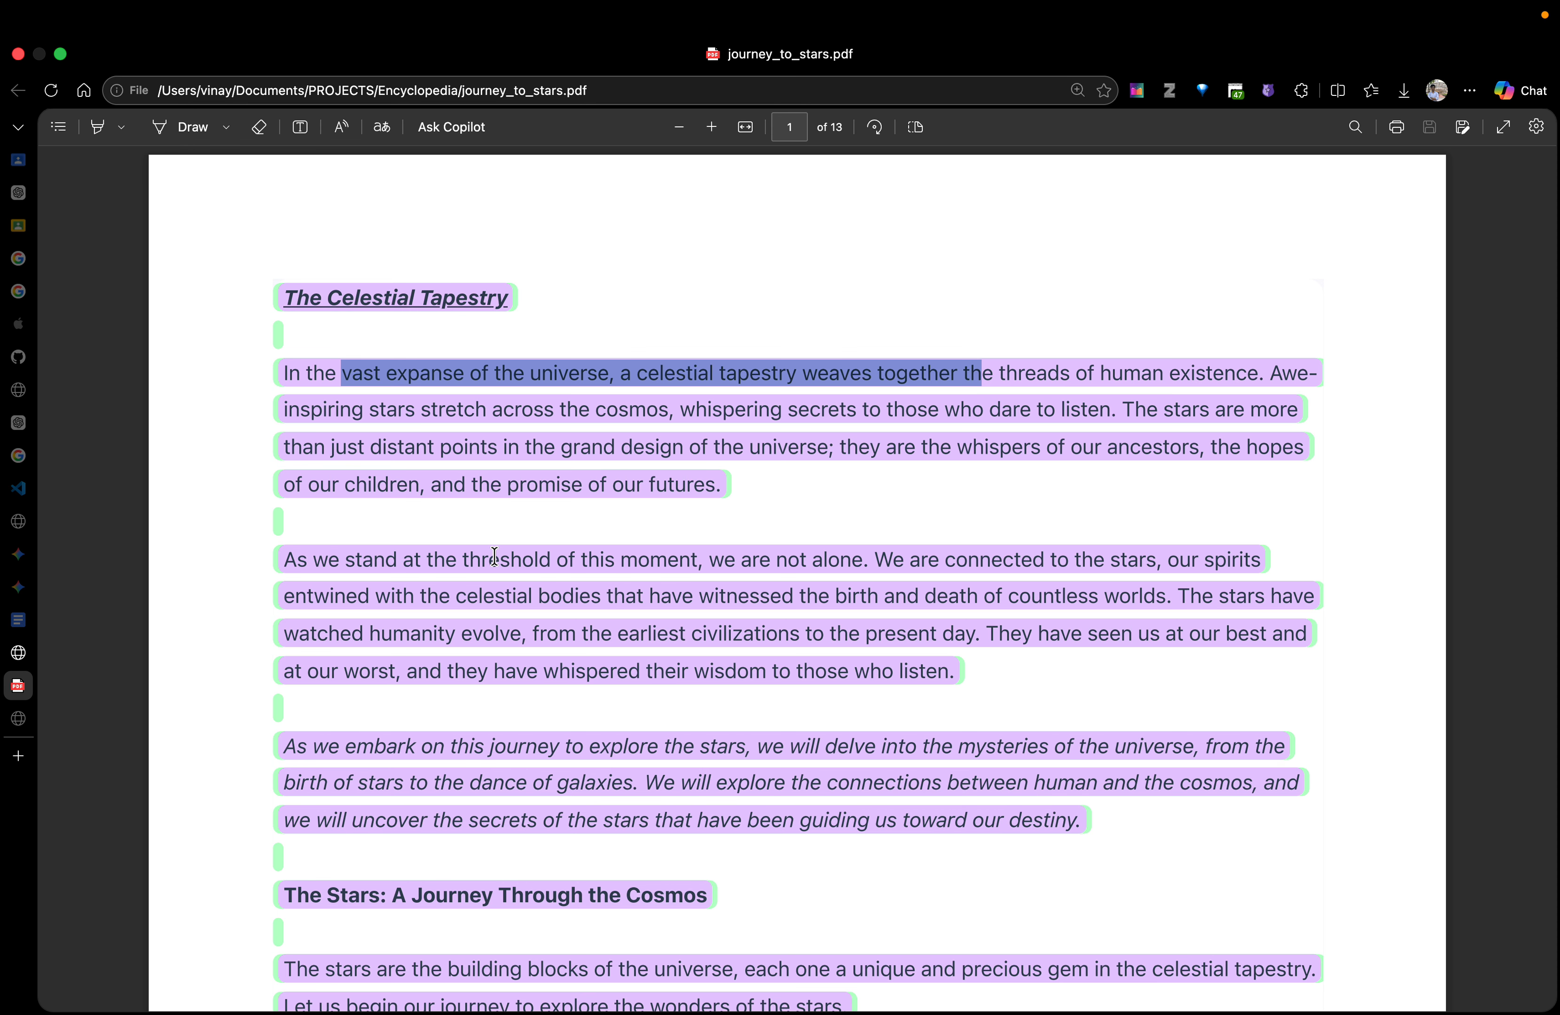
{"action": "left_click_drag", "start_coordinate": [488, 559], "coordinate": [1065, 590]}
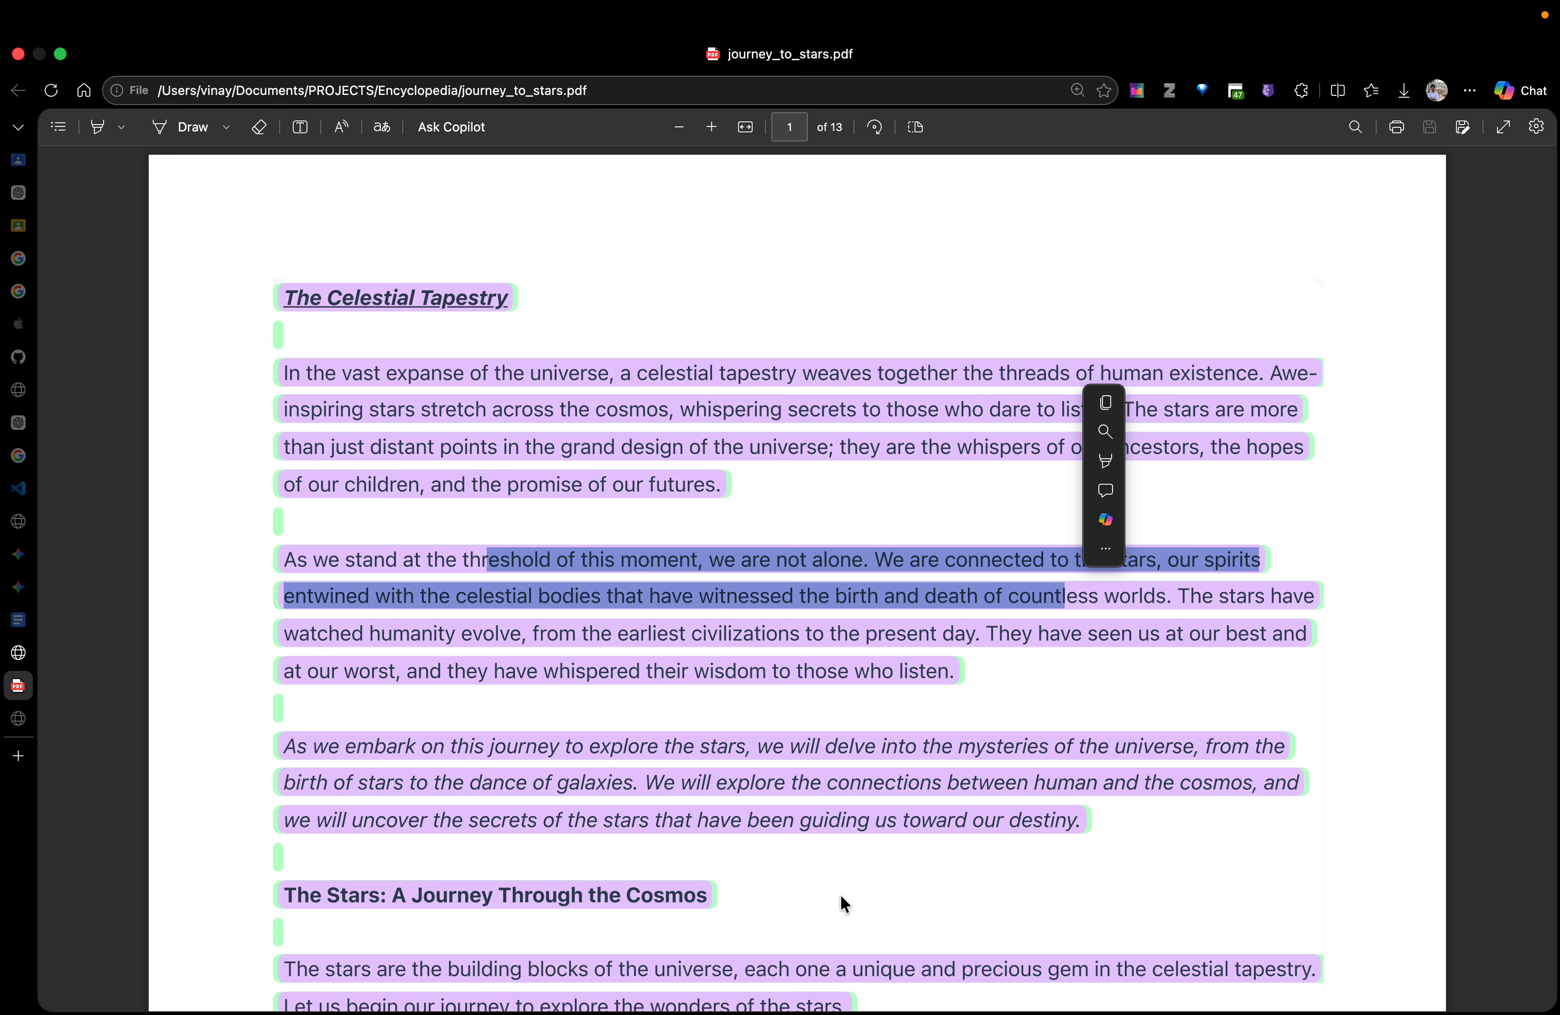
{"action": "scroll", "coordinate": [721, 846], "scroll_direction": "down", "scroll_amount": 3}
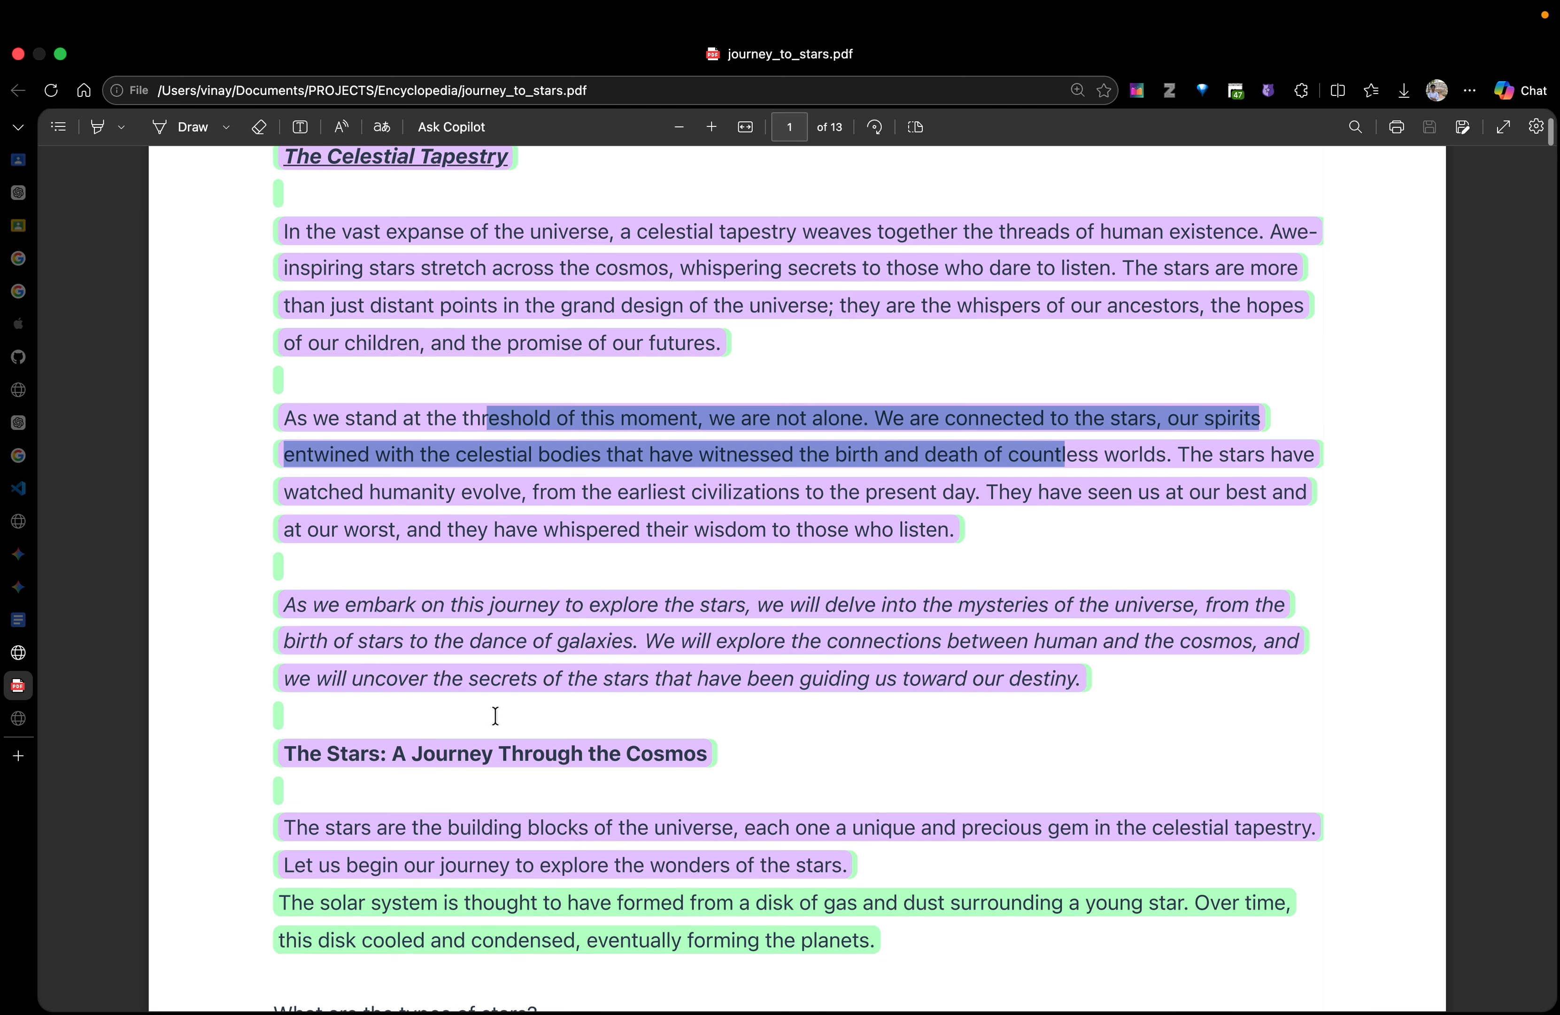
{"action": "scroll", "coordinate": [741, 752], "scroll_direction": "down", "scroll_amount": 4}
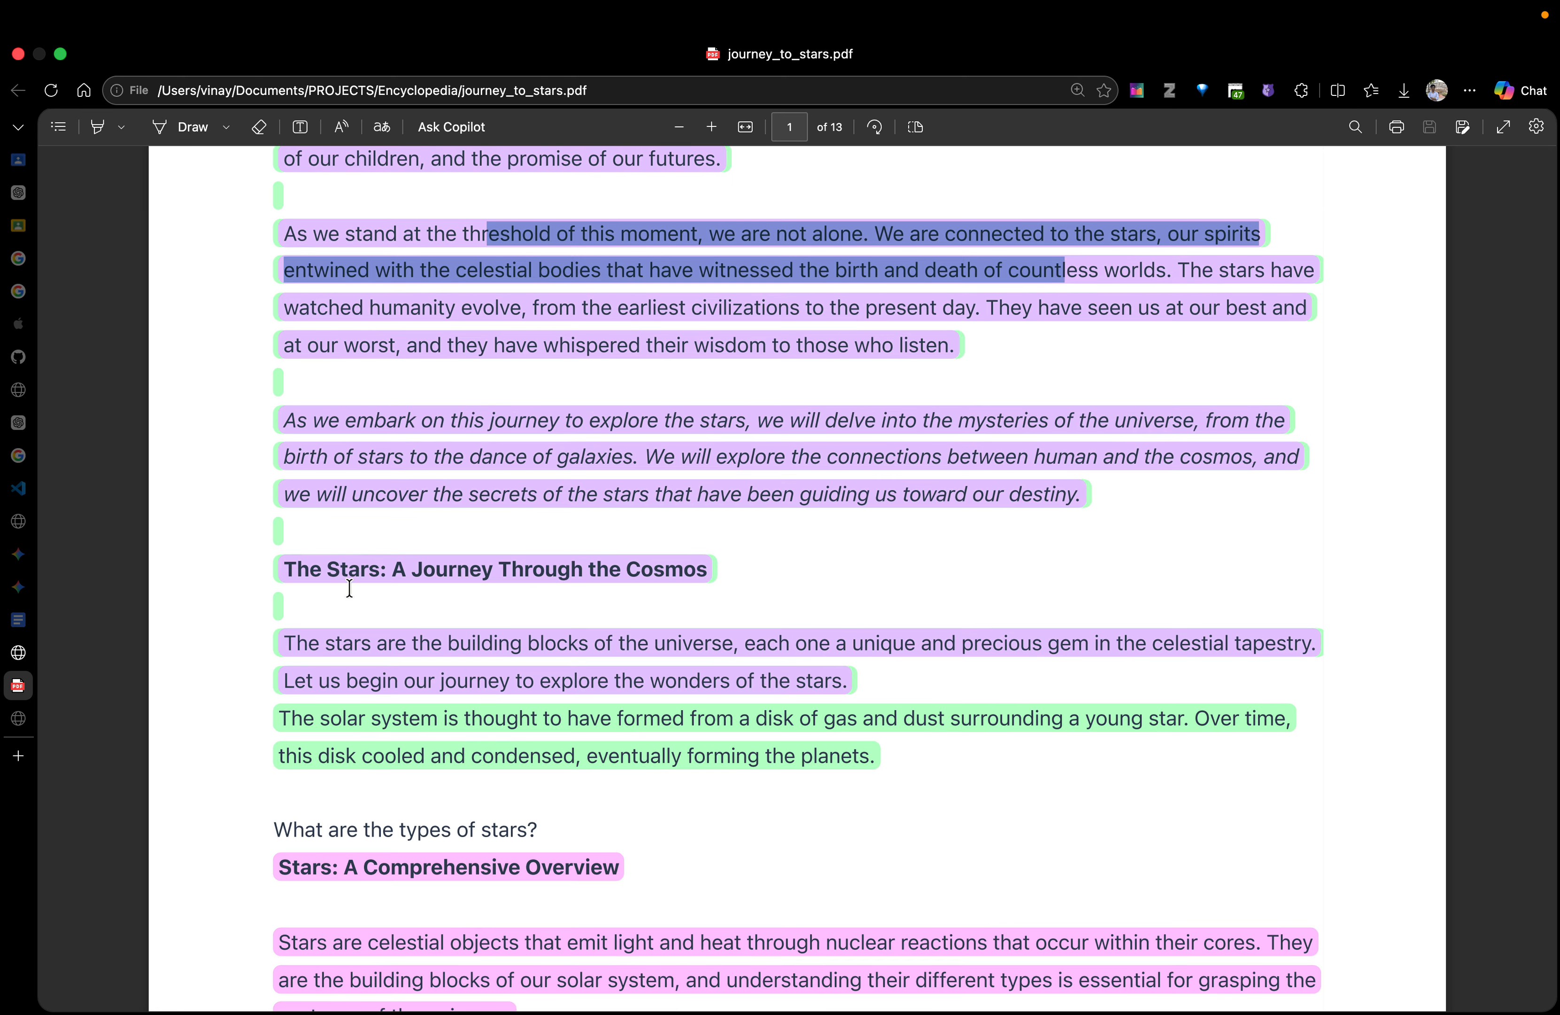
{"action": "scroll", "coordinate": [943, 694], "scroll_direction": "down", "scroll_amount": 10}
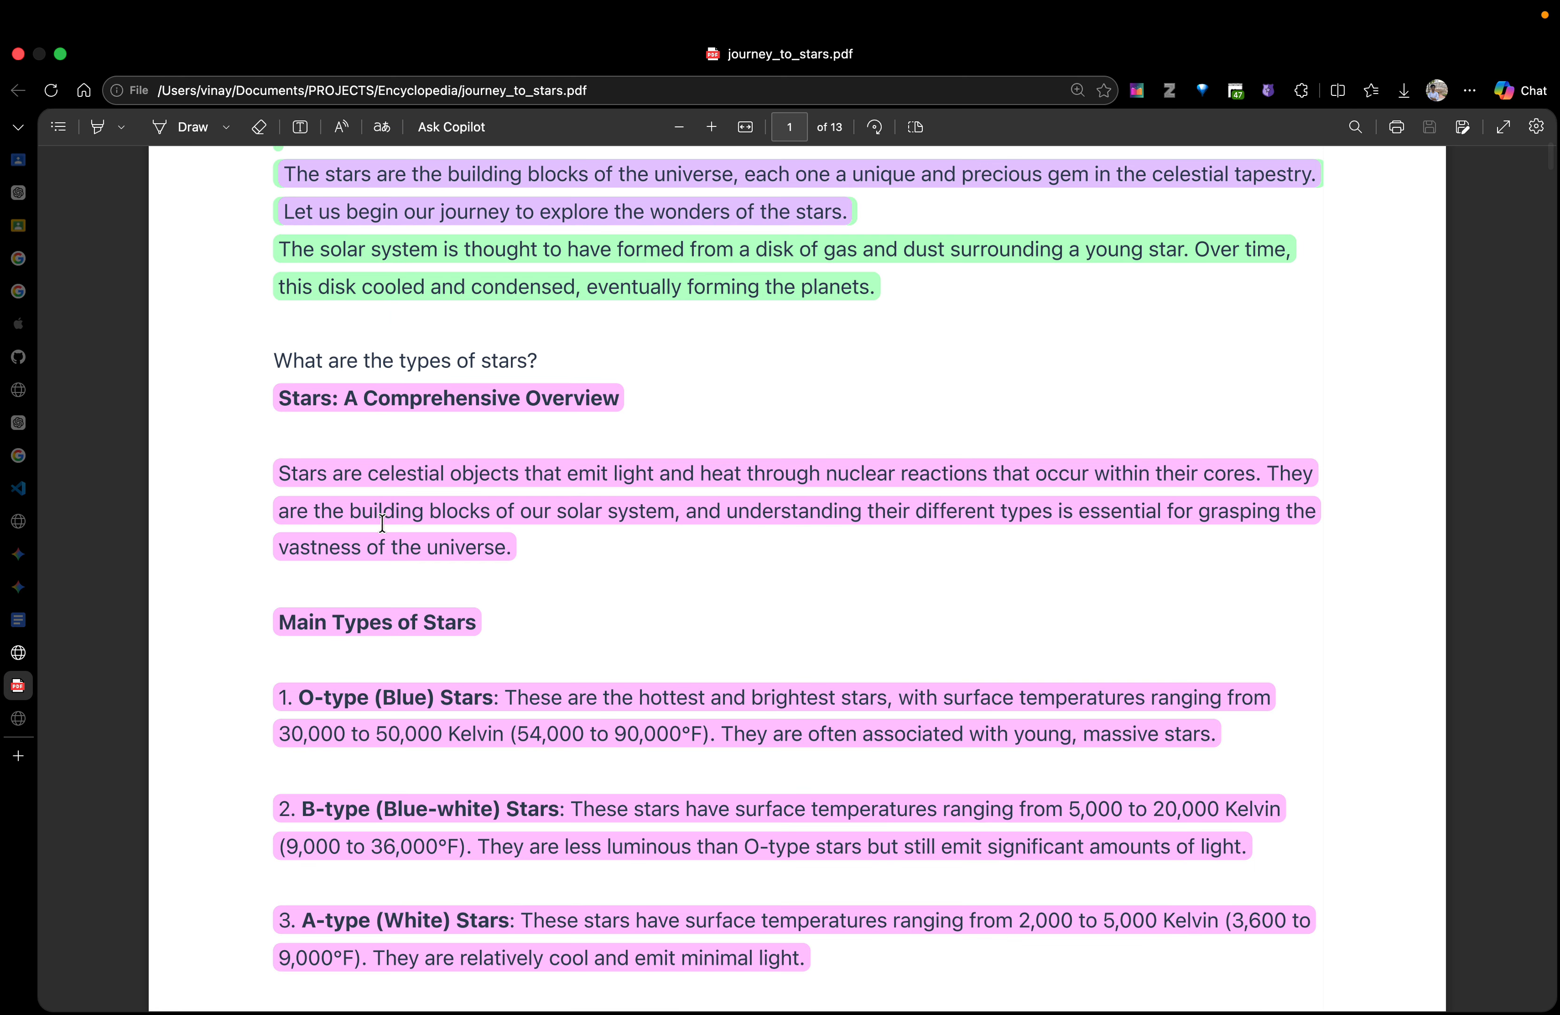
{"action": "scroll", "coordinate": [393, 566], "scroll_direction": "down", "scroll_amount": 13}
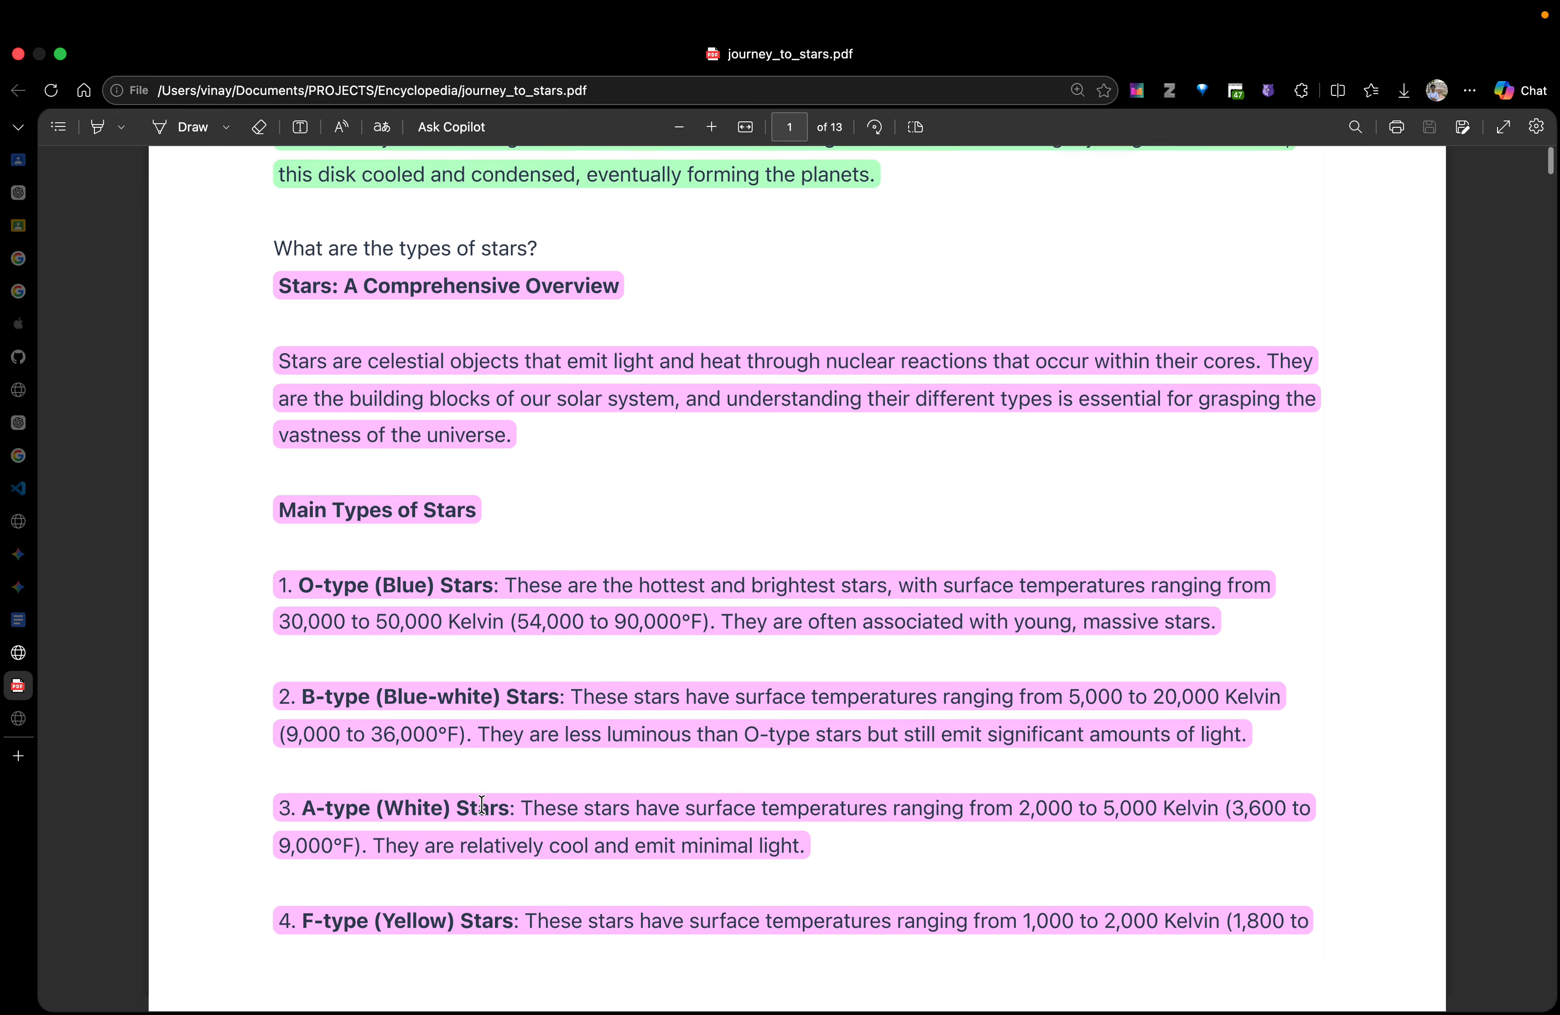
Examine the star subtypes and the star formation stages 1 to 7, including the inserted Red Giant text, on pages 2 to 4
{"action": "scroll", "coordinate": [408, 866], "scroll_direction": "down", "scroll_amount": 20}
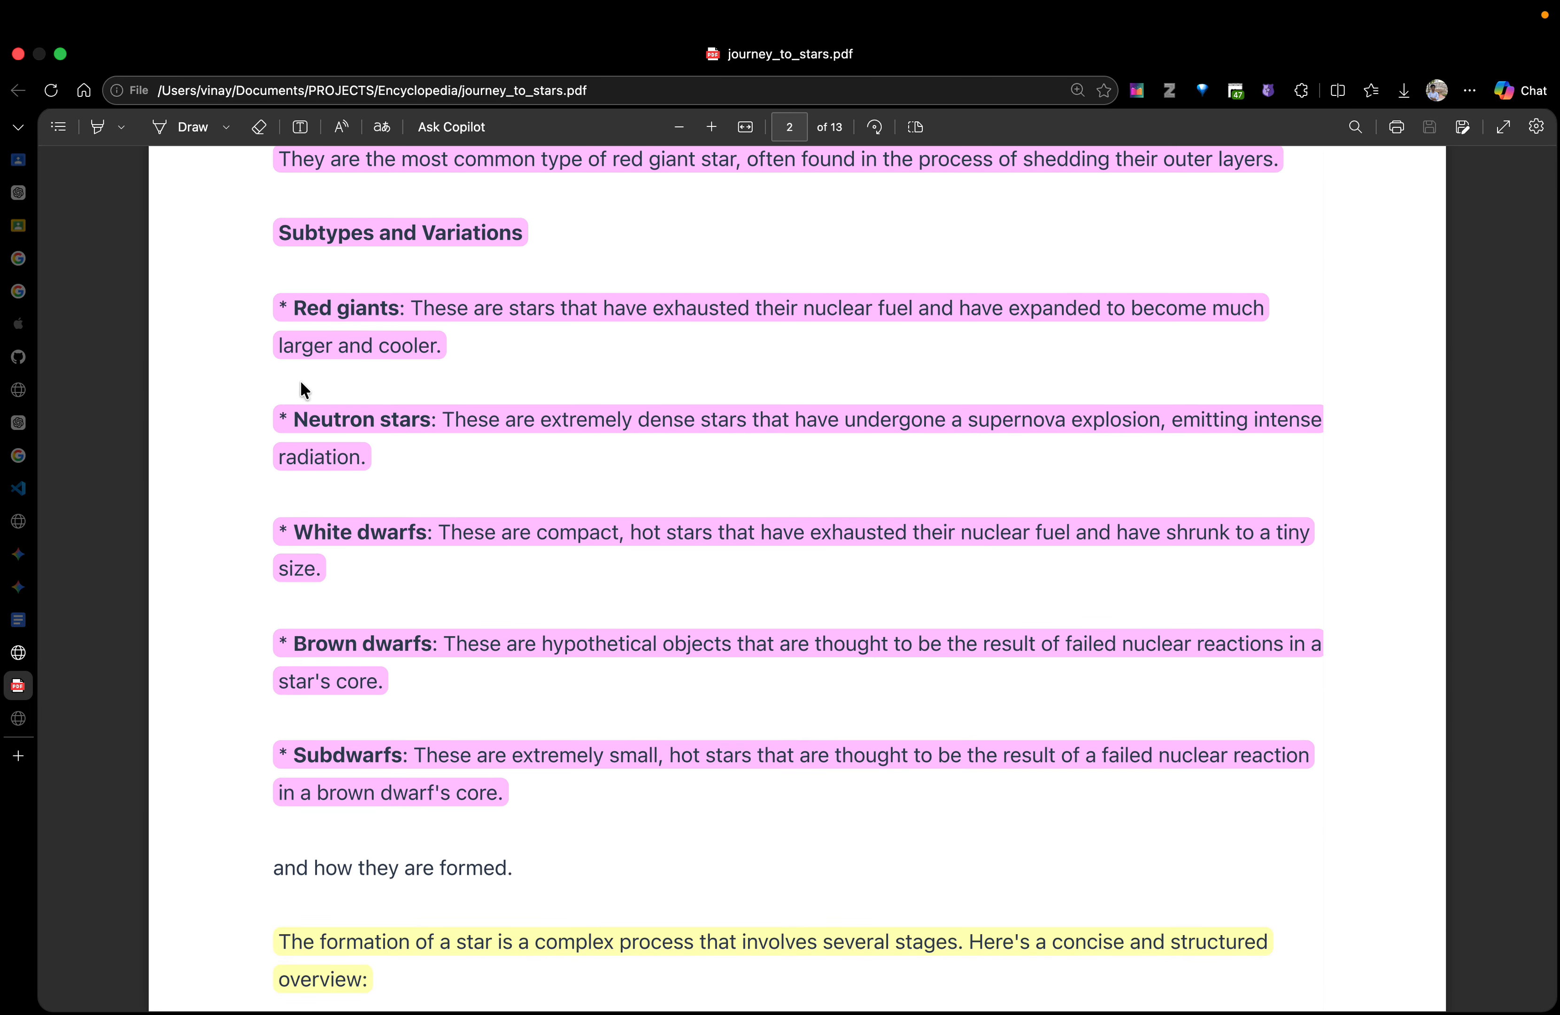
{"action": "scroll", "coordinate": [385, 719], "scroll_direction": "down", "scroll_amount": 6}
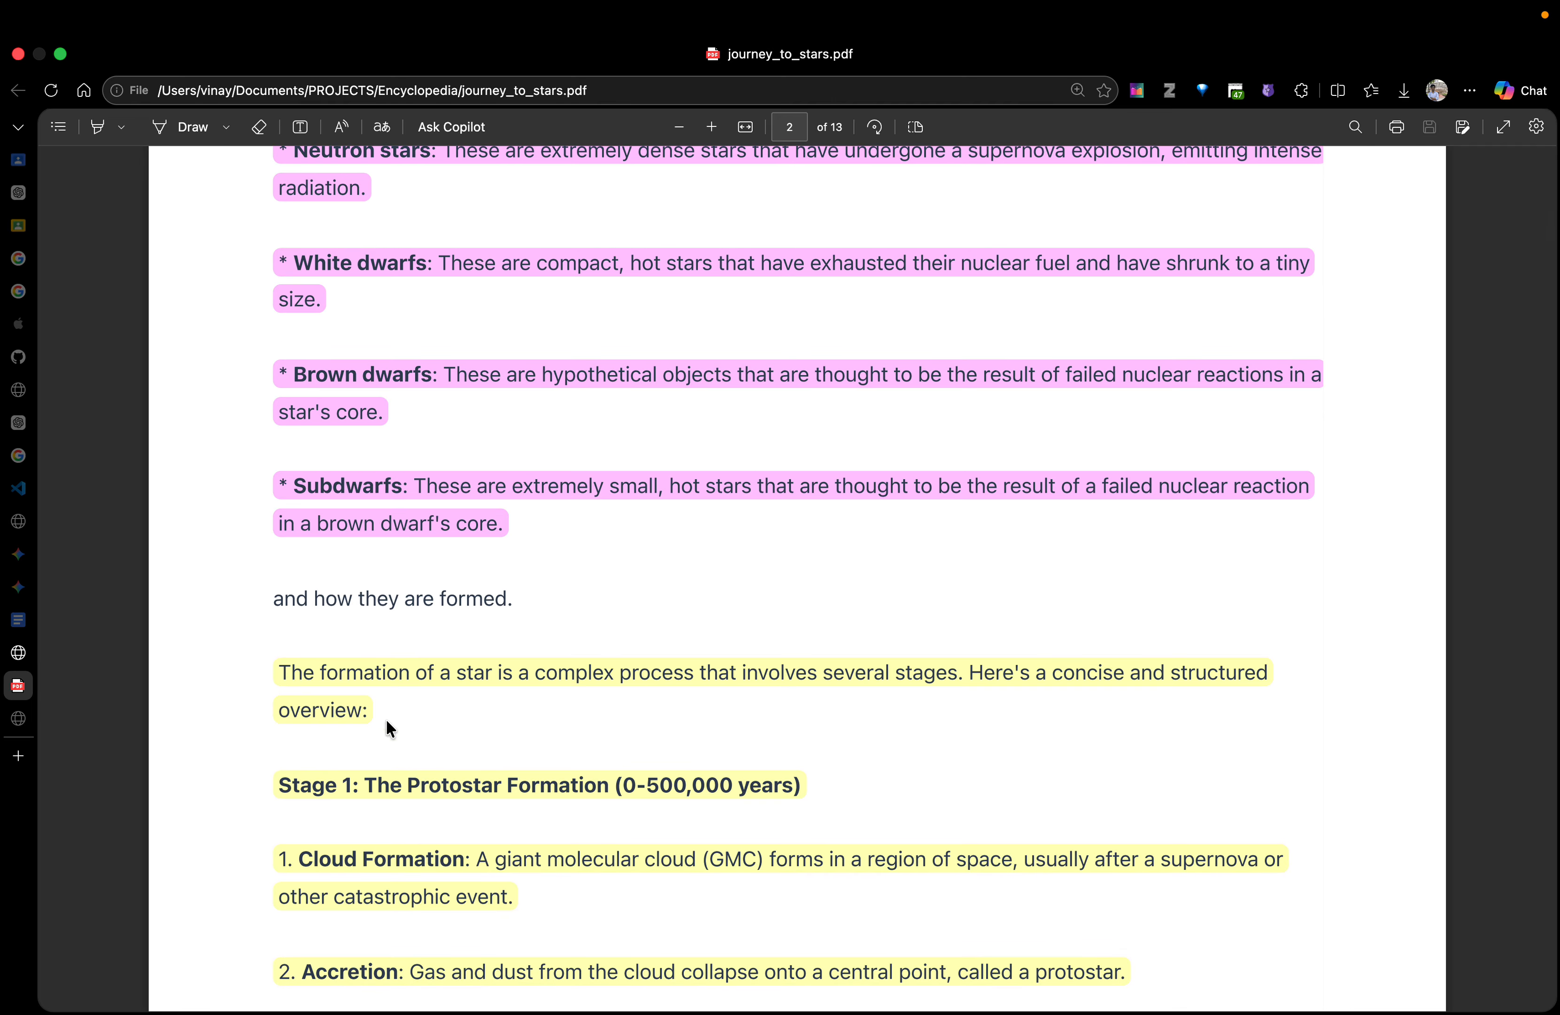
{"action": "scroll", "coordinate": [408, 600], "scroll_direction": "down", "scroll_amount": 7}
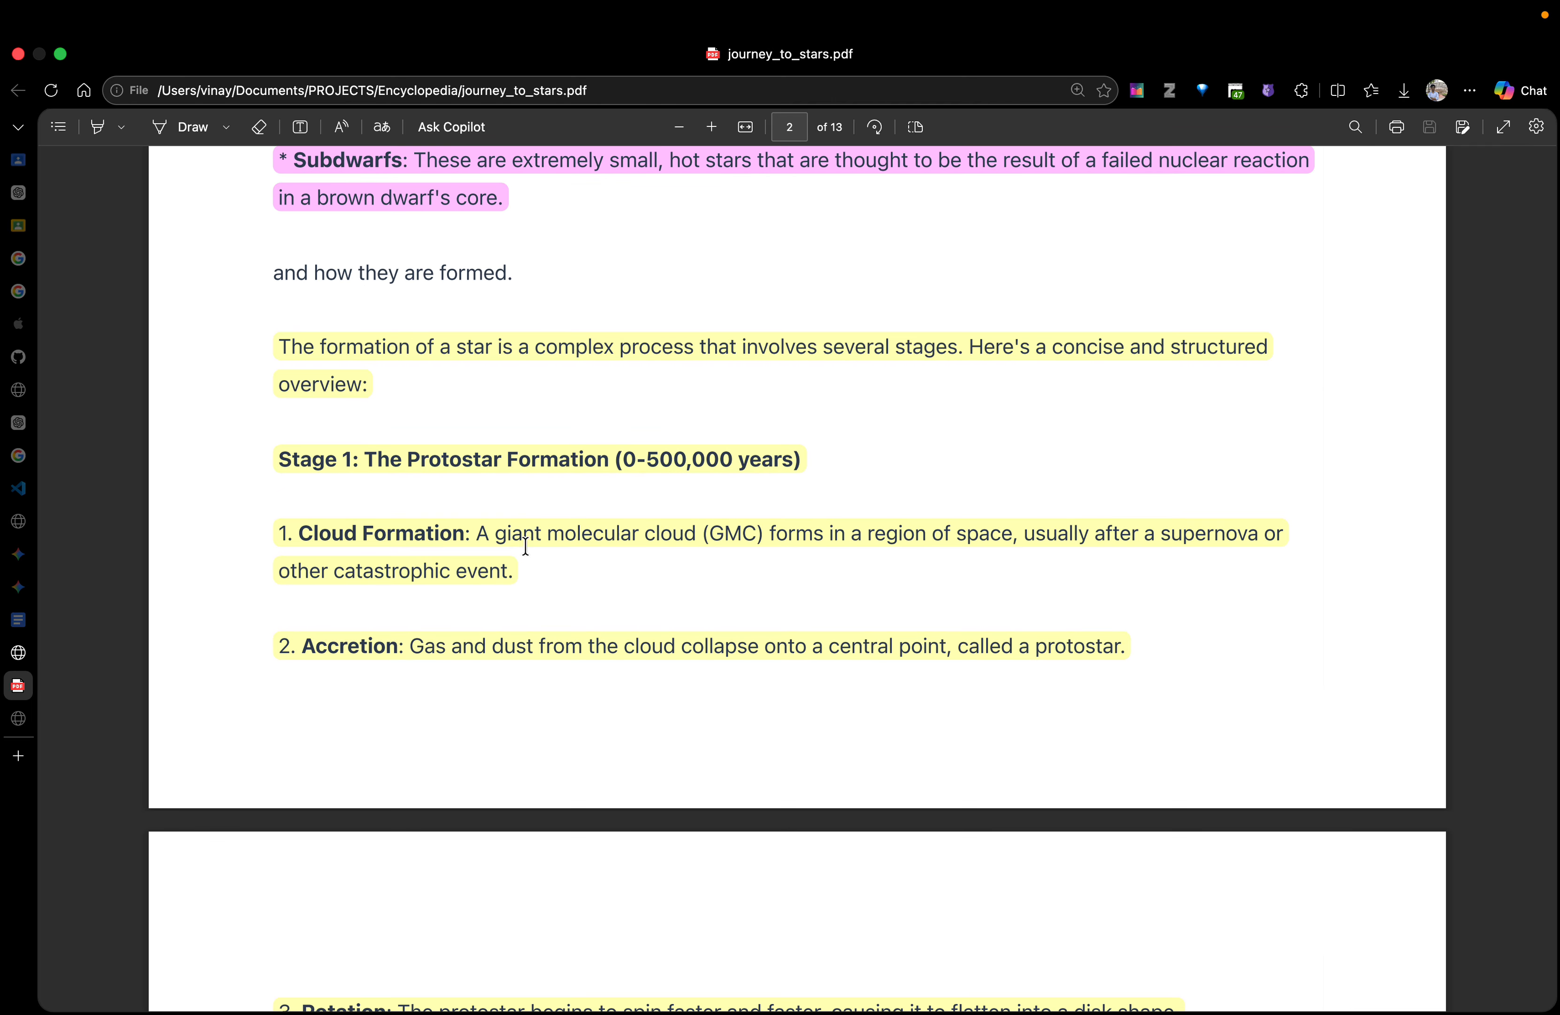
{"action": "scroll", "coordinate": [431, 760], "scroll_direction": "down", "scroll_amount": 15}
{"action": "scroll", "coordinate": [446, 522], "scroll_direction": "down", "scroll_amount": 4}
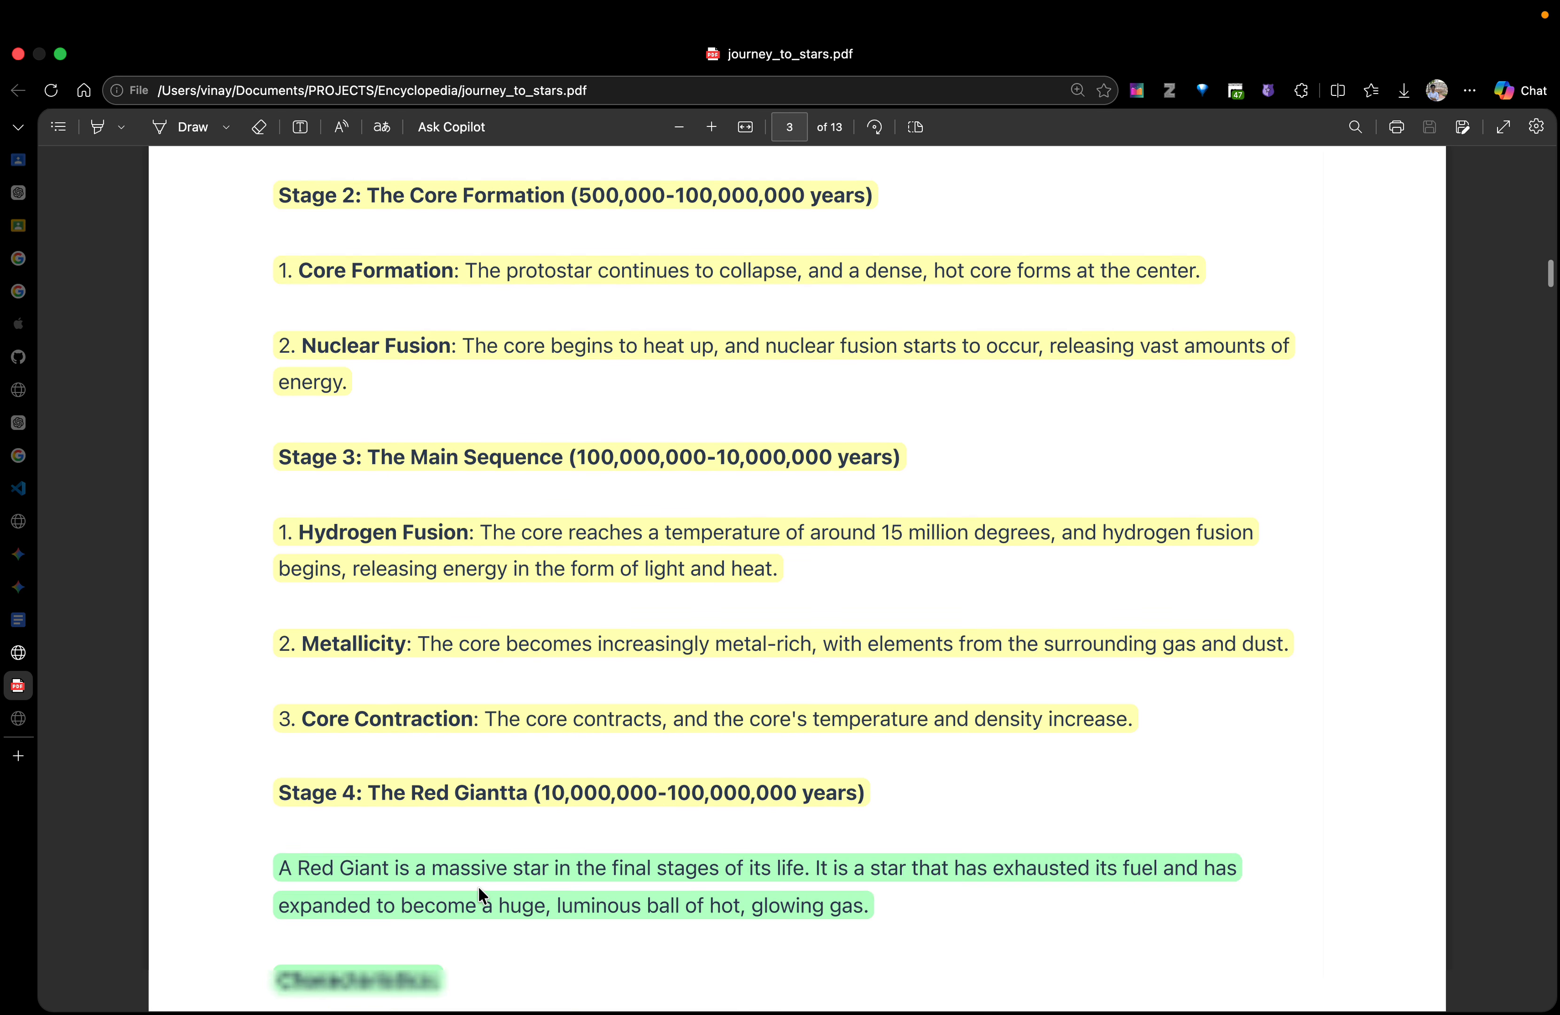
{"action": "scroll", "coordinate": [479, 890], "scroll_direction": "down", "scroll_amount": 14}
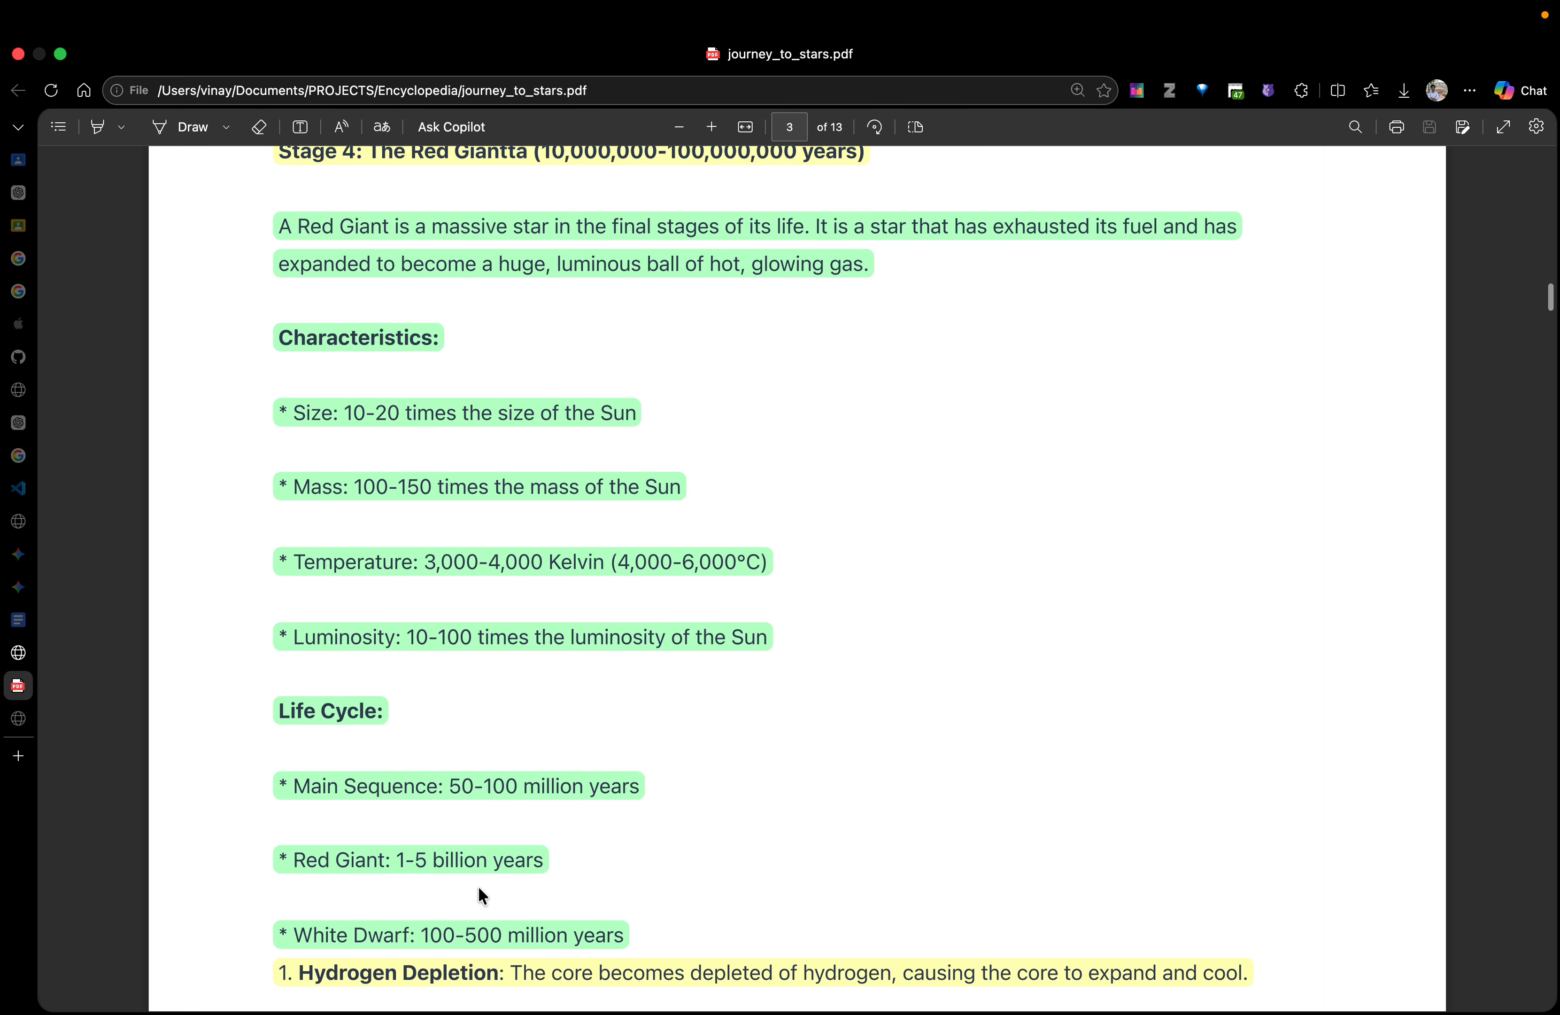
{"action": "scroll", "coordinate": [479, 889], "scroll_direction": "down", "scroll_amount": 8}
{"action": "scroll", "coordinate": [479, 888], "scroll_direction": "down", "scroll_amount": 7}
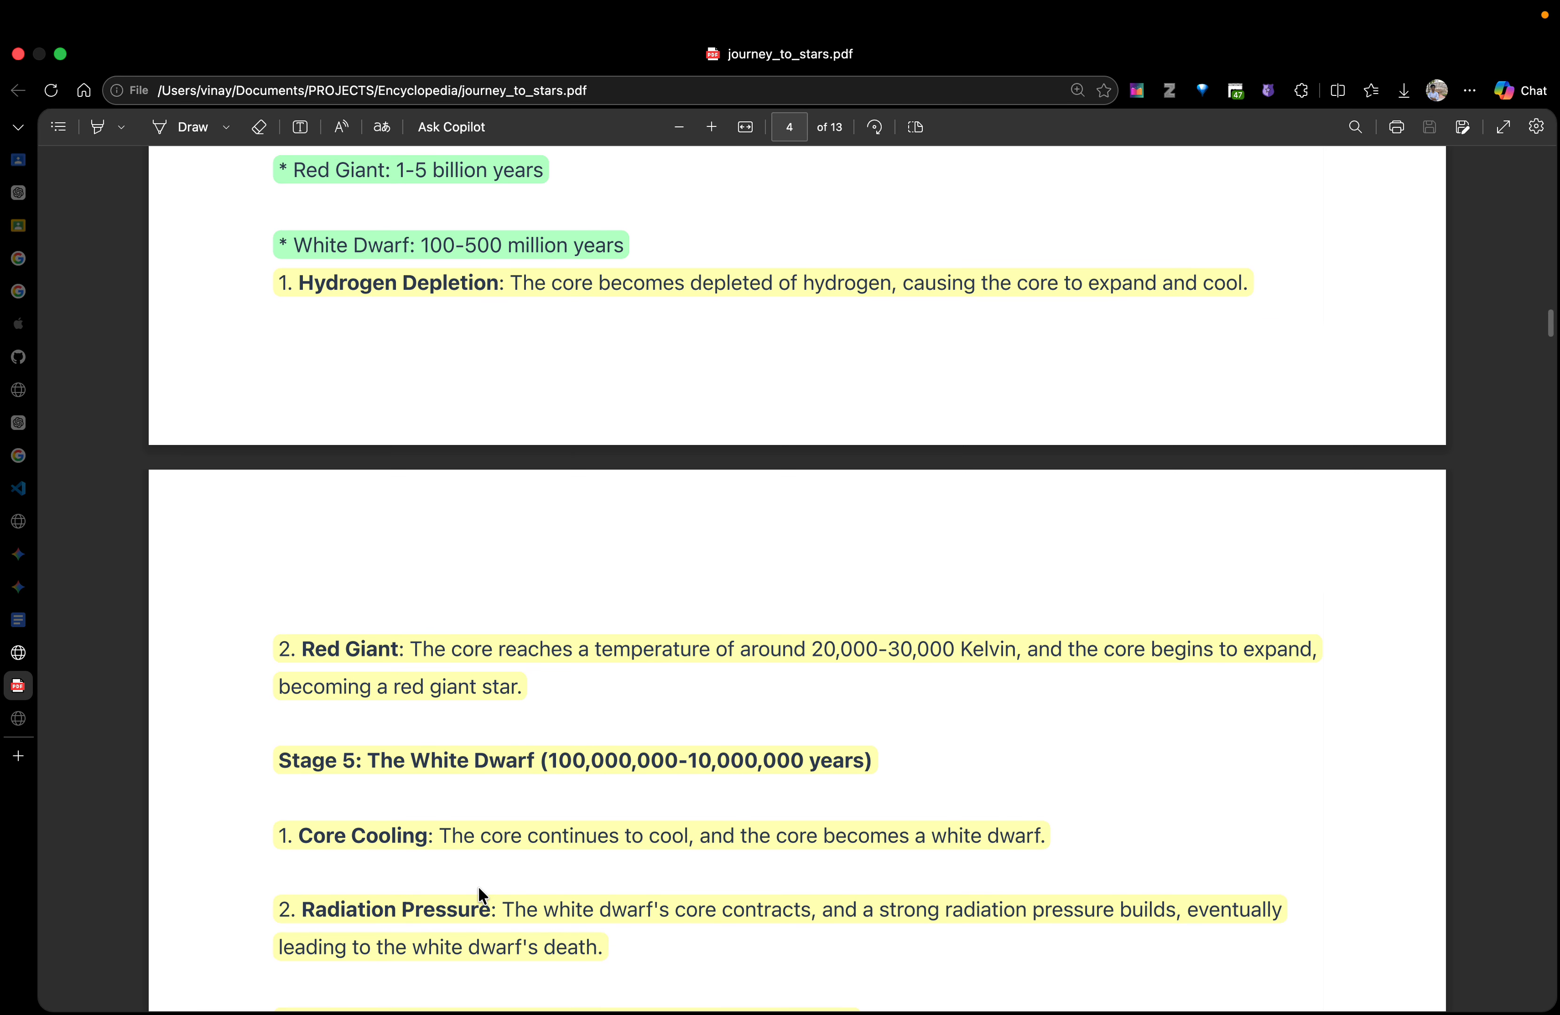
{"action": "scroll", "coordinate": [478, 886], "scroll_direction": "up", "scroll_amount": 5}
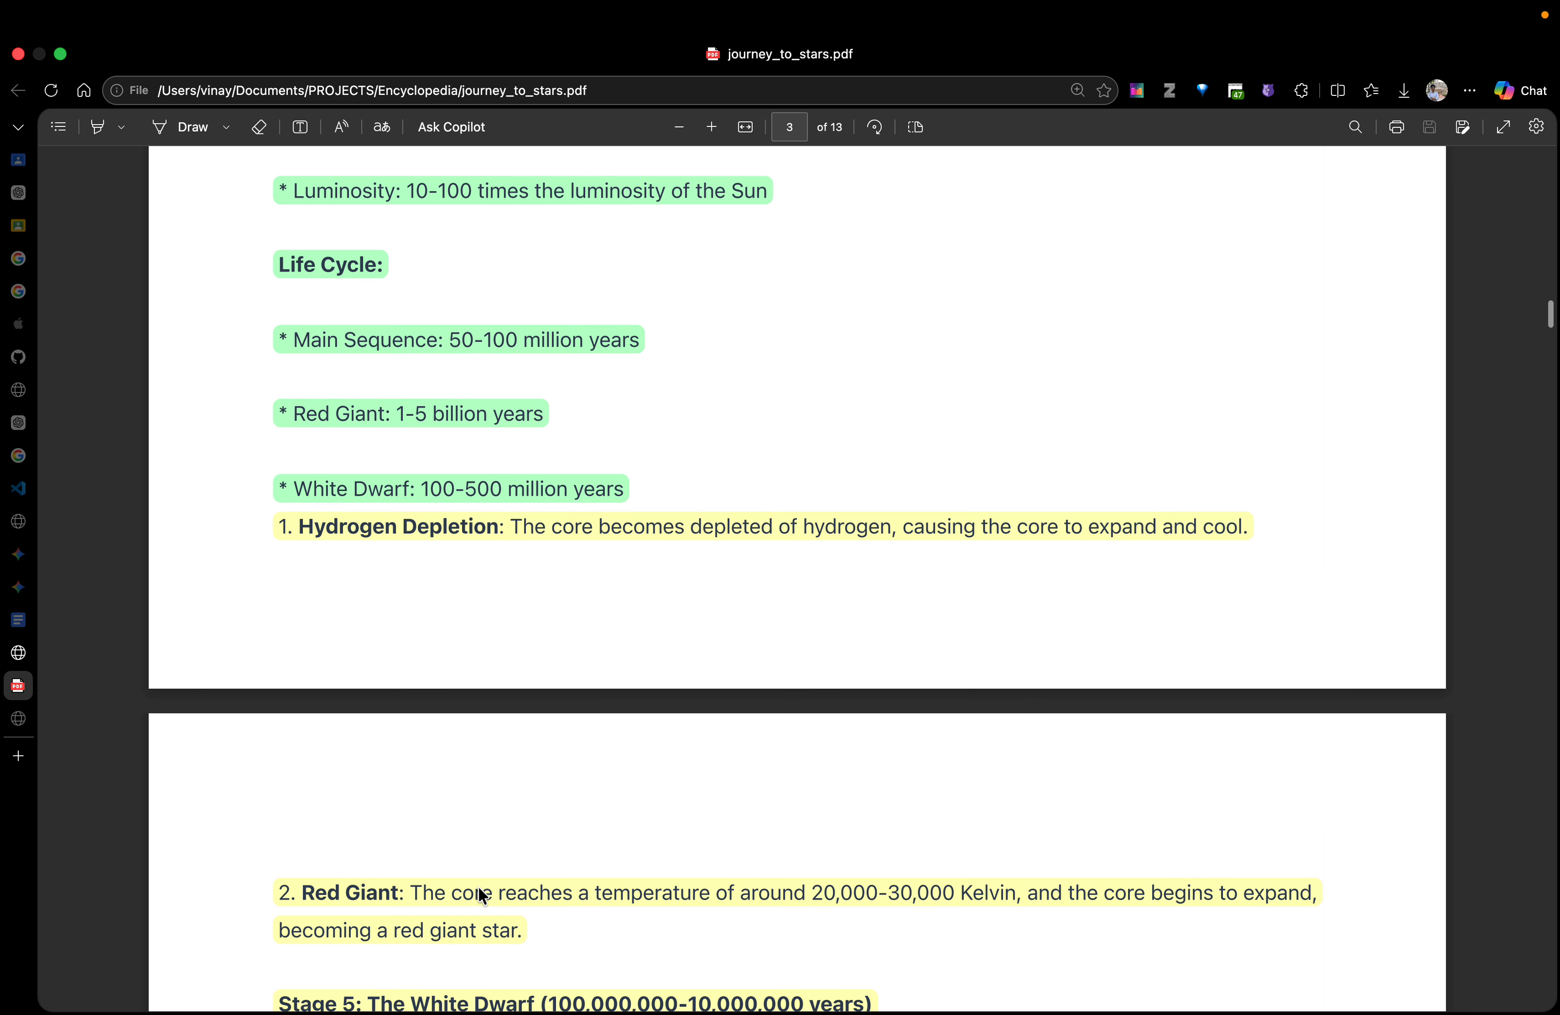
{"action": "scroll", "coordinate": [478, 885], "scroll_direction": "down", "scroll_amount": 3}
{"action": "scroll", "coordinate": [478, 885], "scroll_direction": "down", "scroll_amount": 9}
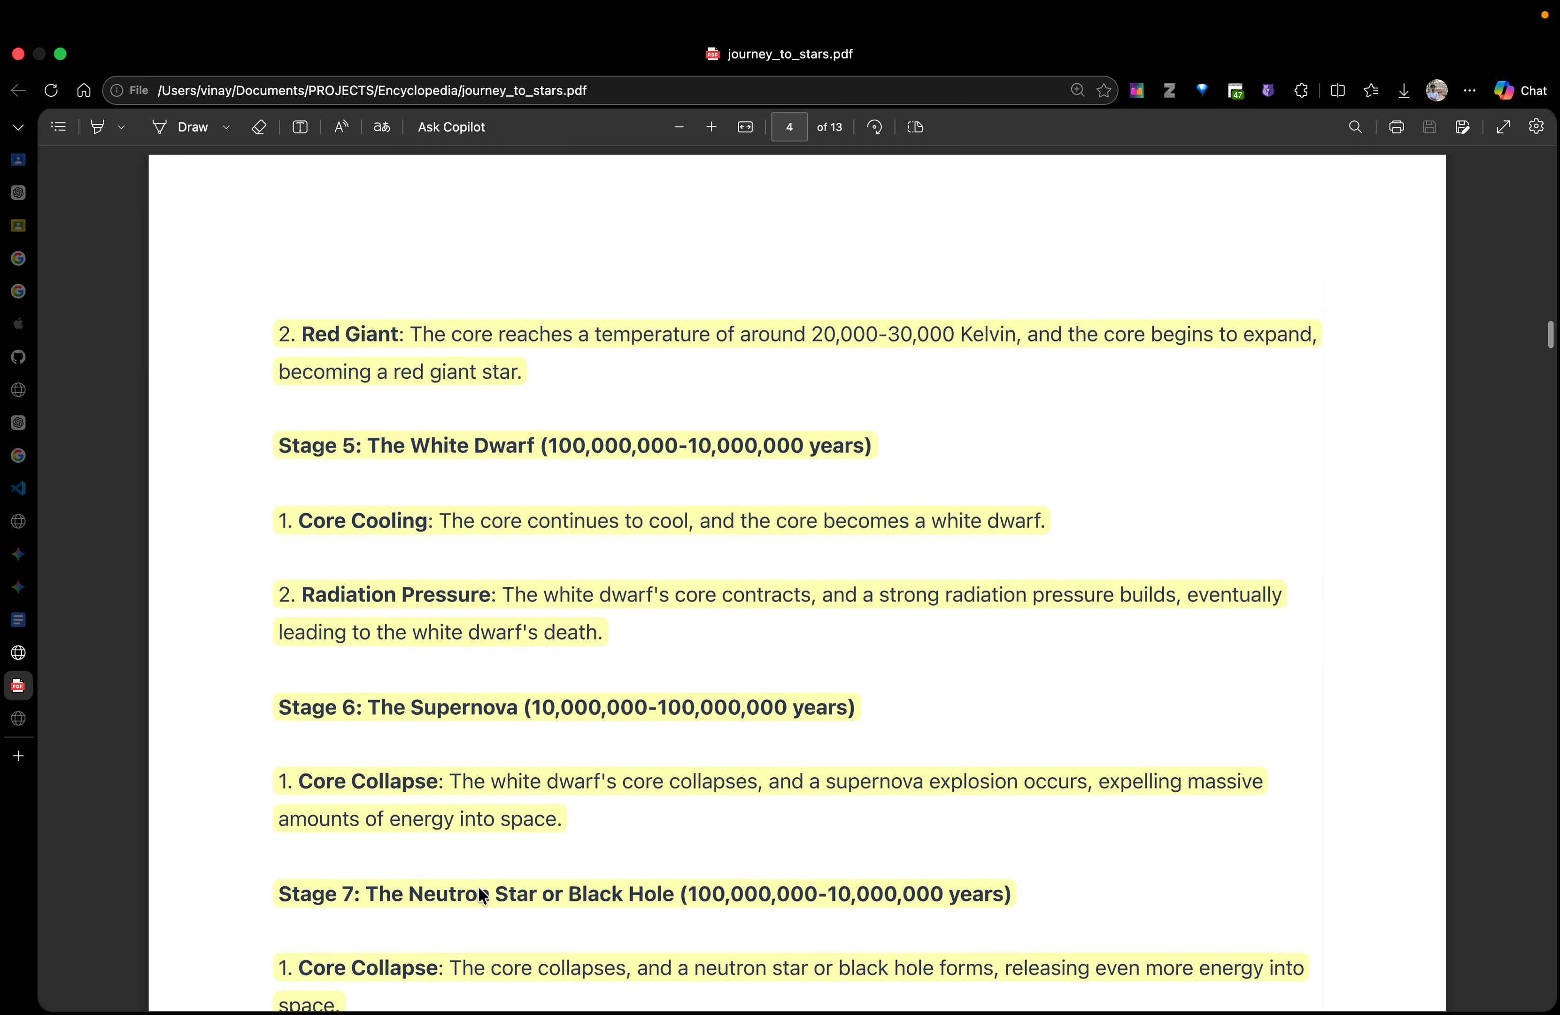
{"action": "scroll", "coordinate": [473, 715], "scroll_direction": "down", "scroll_amount": 5}
{"action": "scroll", "coordinate": [473, 715], "scroll_direction": "down", "scroll_amount": 7}
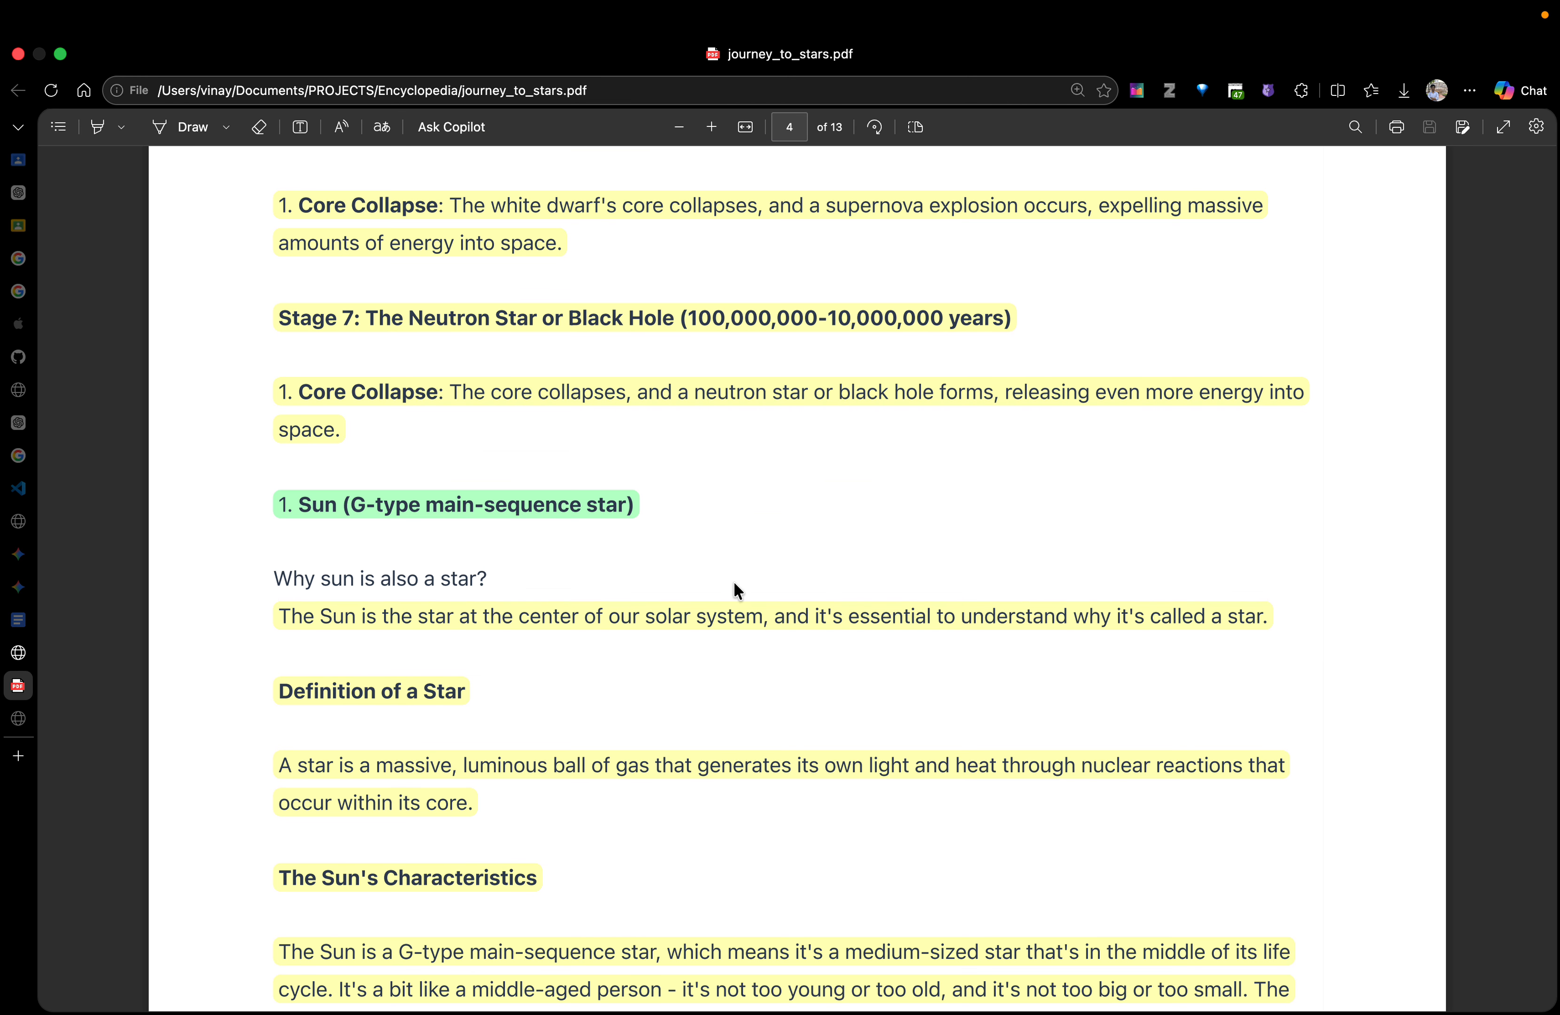
Examine the "Why sun is also a star?" section and the numbered list of solar system bodies on pages 4 to 9
{"action": "scroll", "coordinate": [735, 584], "scroll_direction": "down", "scroll_amount": 6}
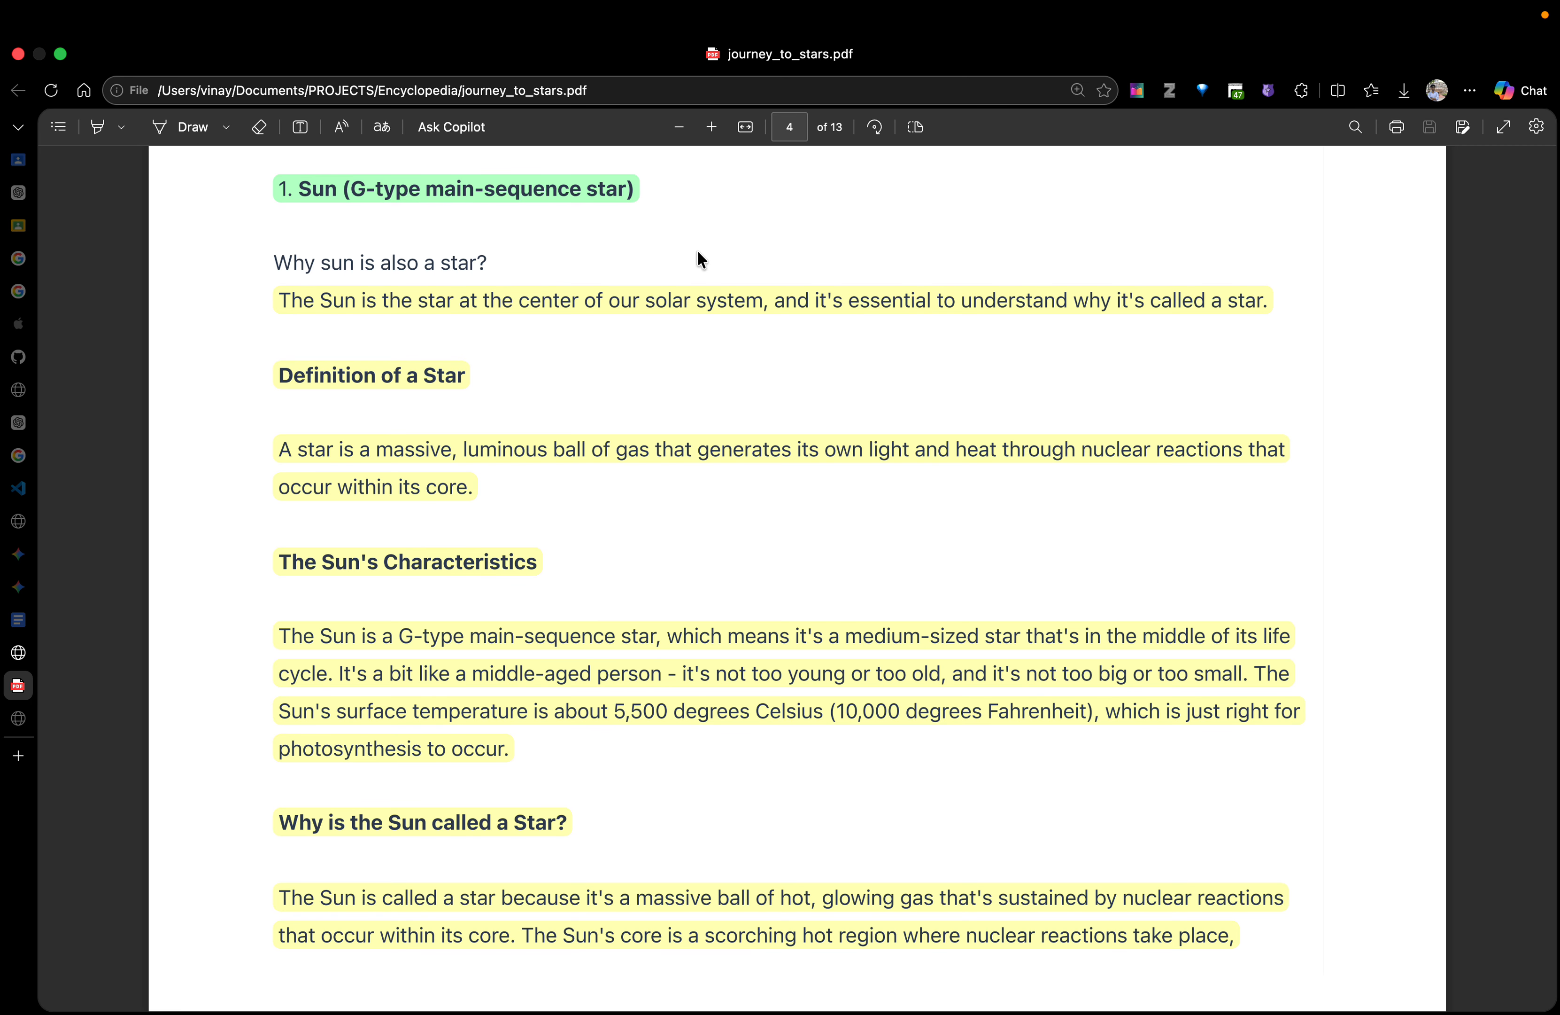
{"action": "scroll", "coordinate": [596, 886], "scroll_direction": "down", "scroll_amount": 20}
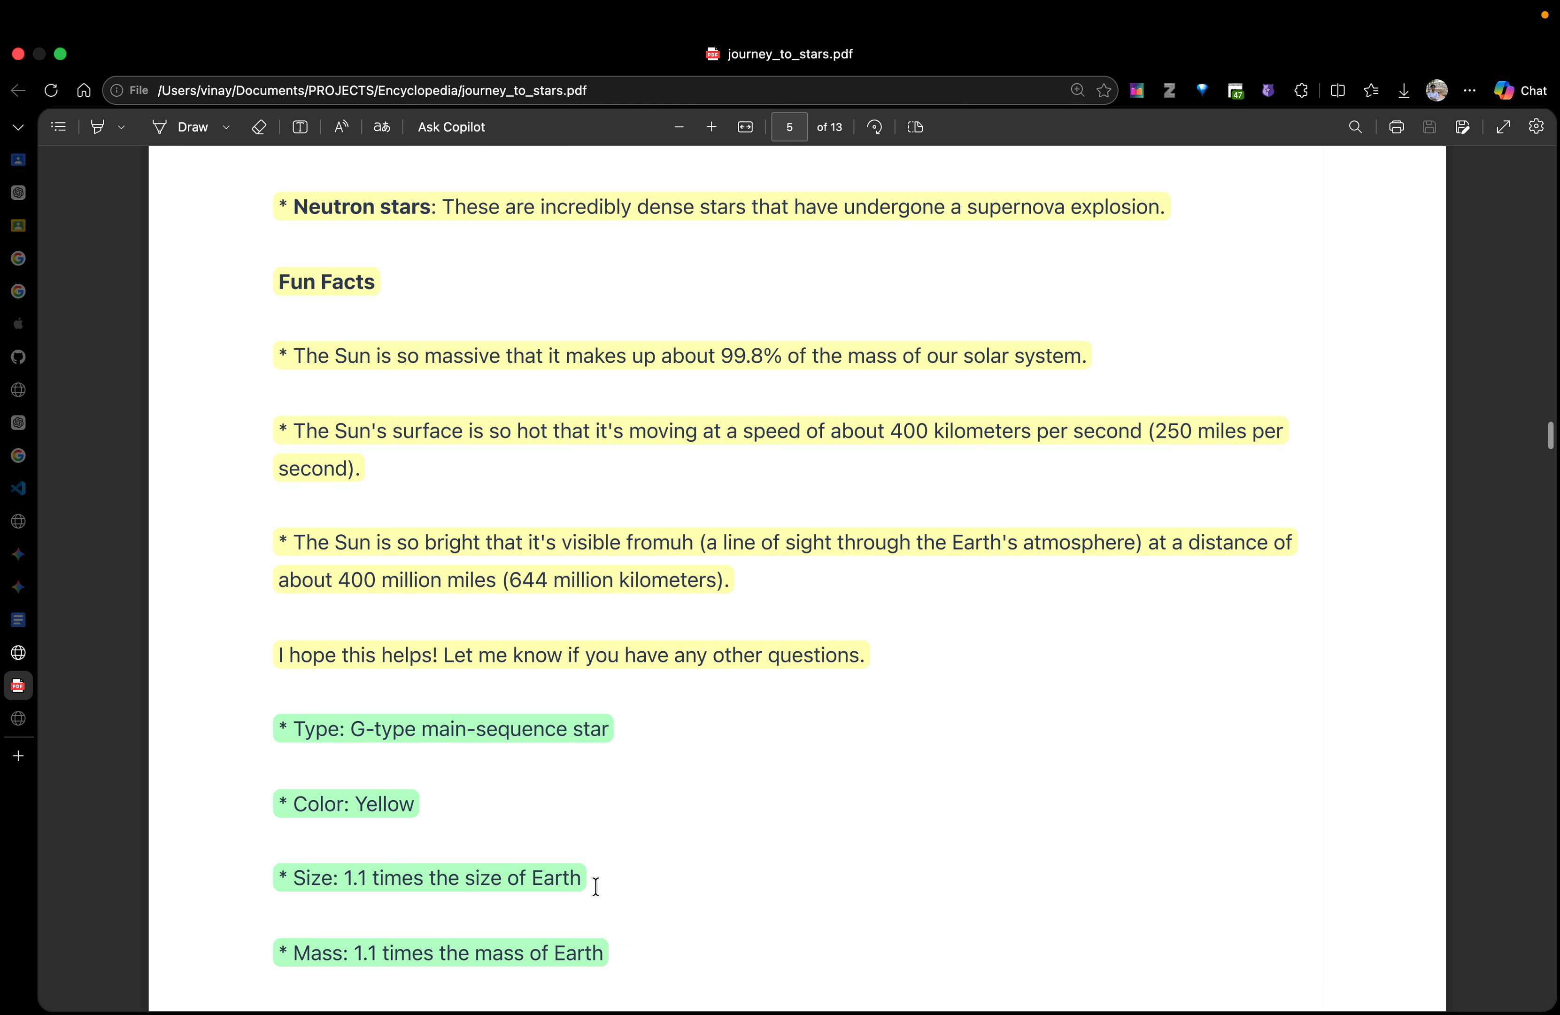
{"action": "scroll", "coordinate": [596, 886], "scroll_direction": "down", "scroll_amount": 20}
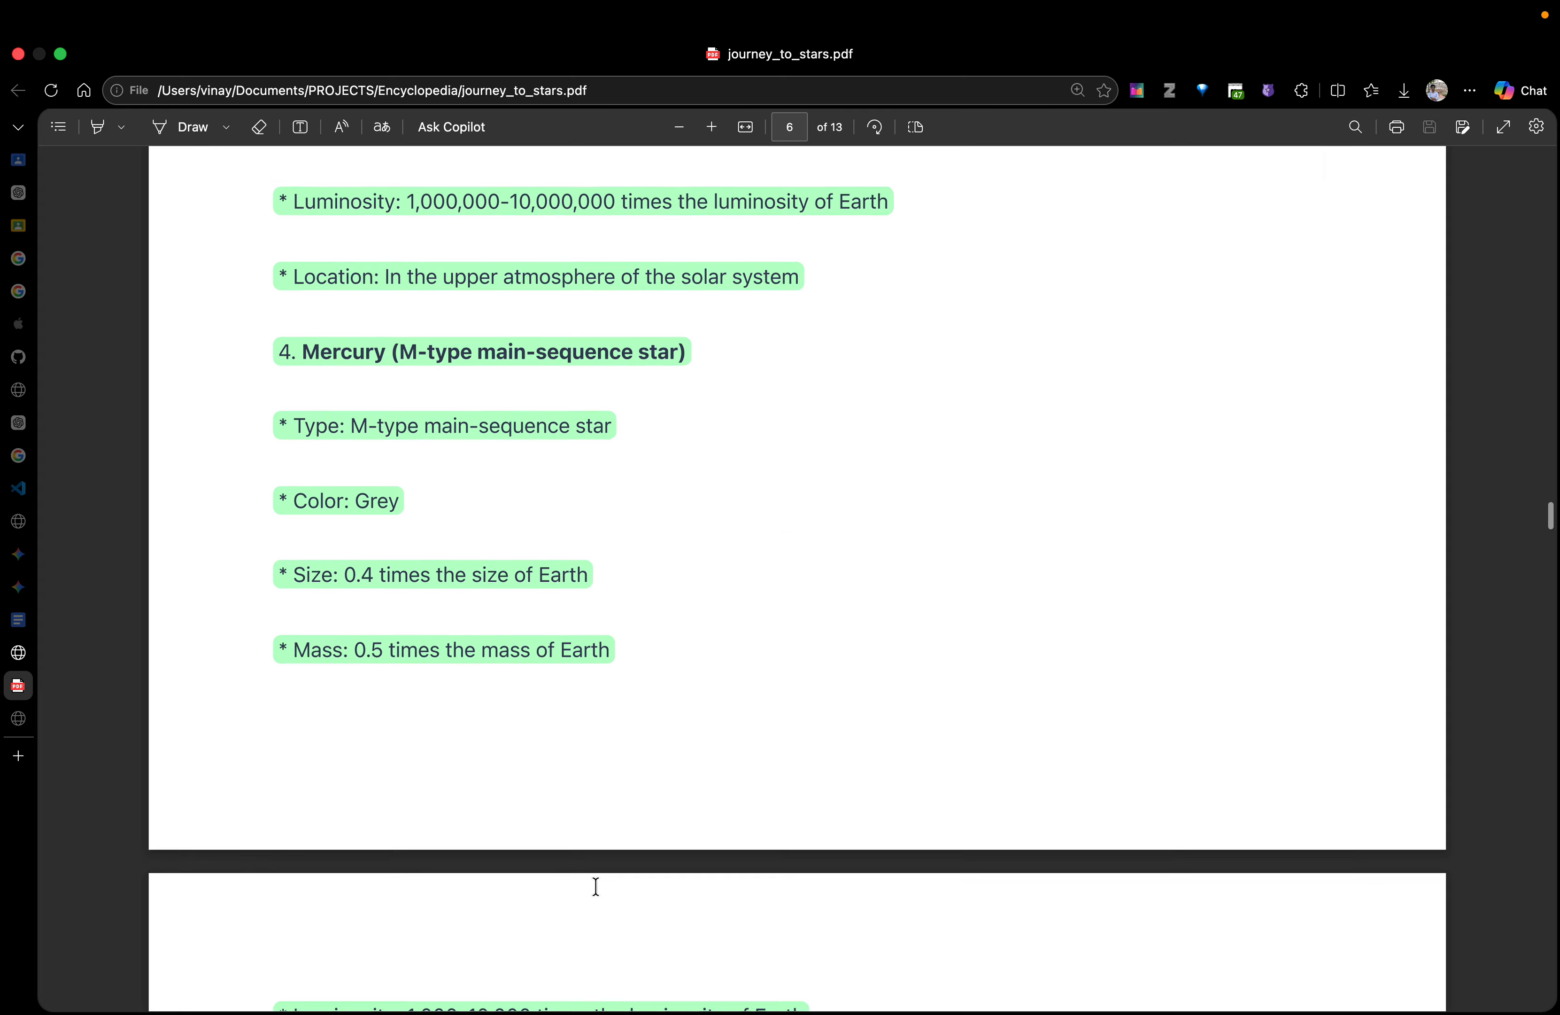
{"action": "scroll", "coordinate": [596, 886], "scroll_direction": "down", "scroll_amount": 20}
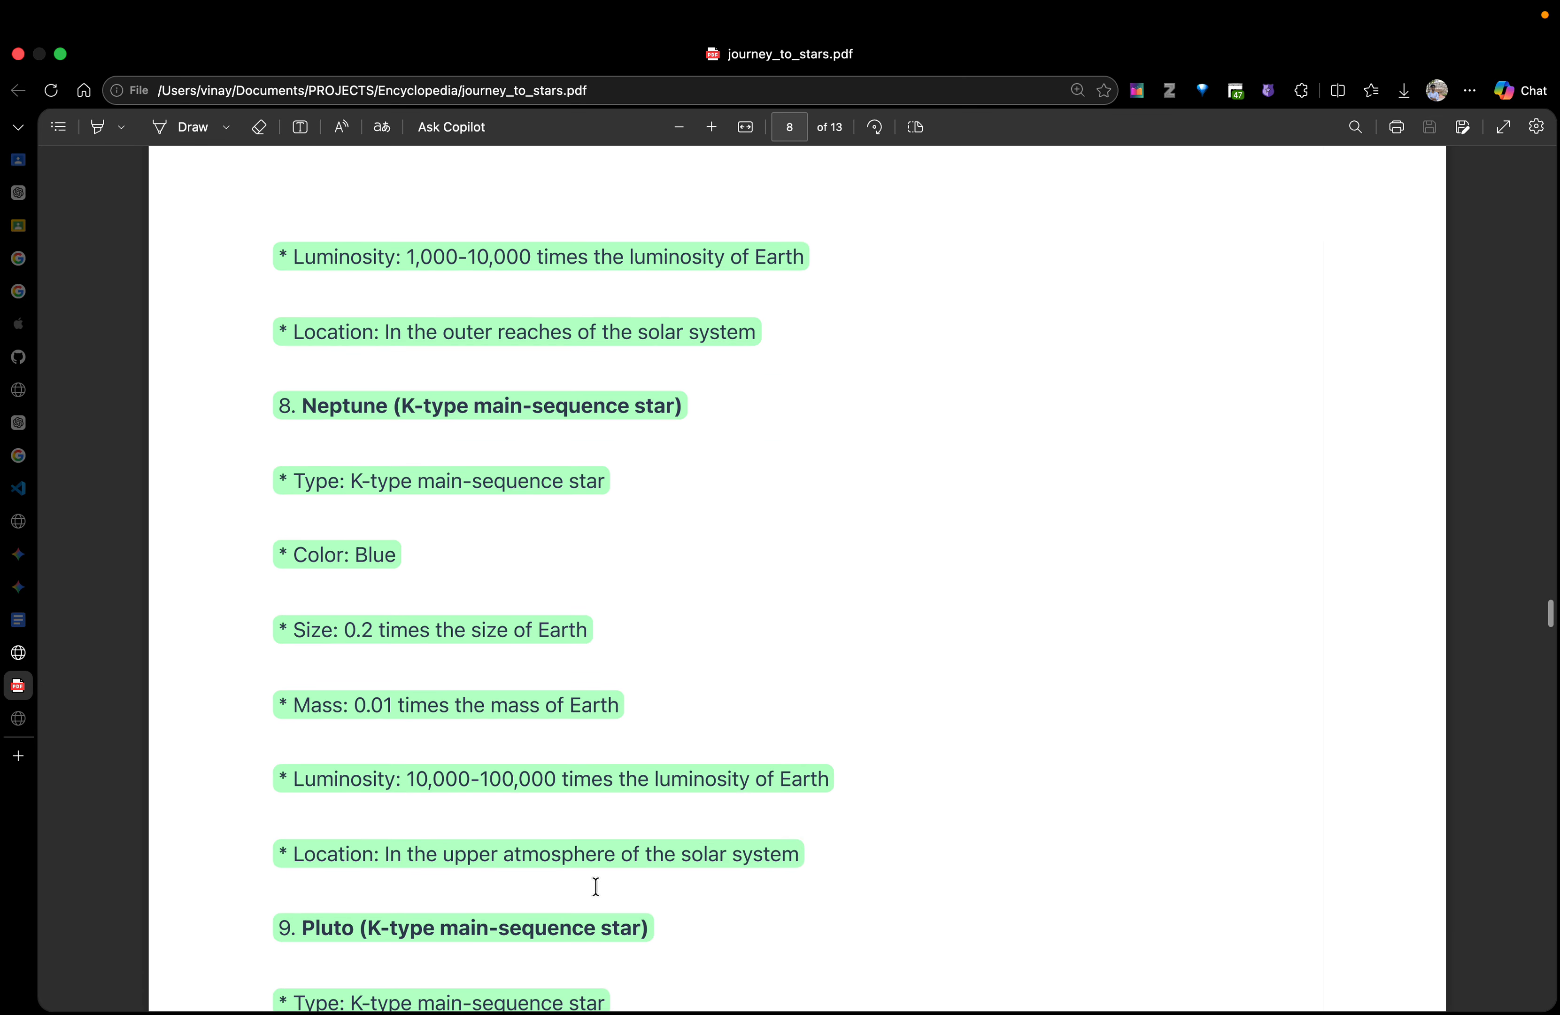
{"action": "scroll", "coordinate": [596, 886], "scroll_direction": "down", "scroll_amount": 20}
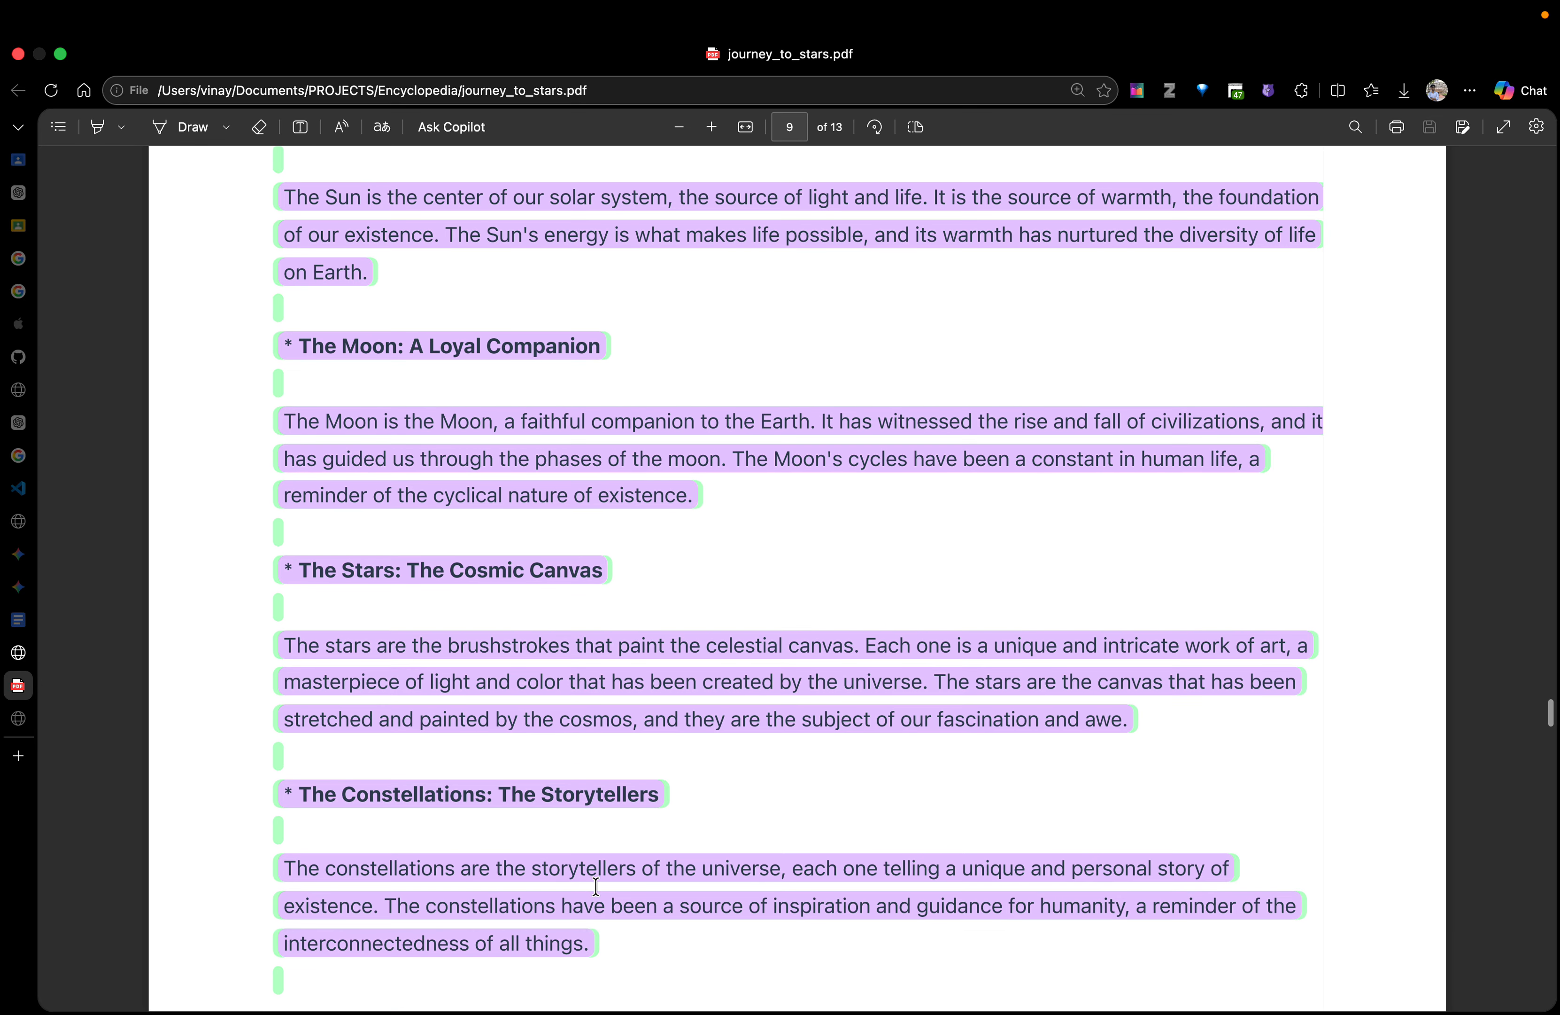
Examine the purple-highlighted sections from "The Sun: The Heart of the Universe" through "The Gamma Rays: The Rays of the Gods" on pages 9 to 12
{"action": "scroll", "coordinate": [439, 425], "scroll_direction": "up", "scroll_amount": 5}
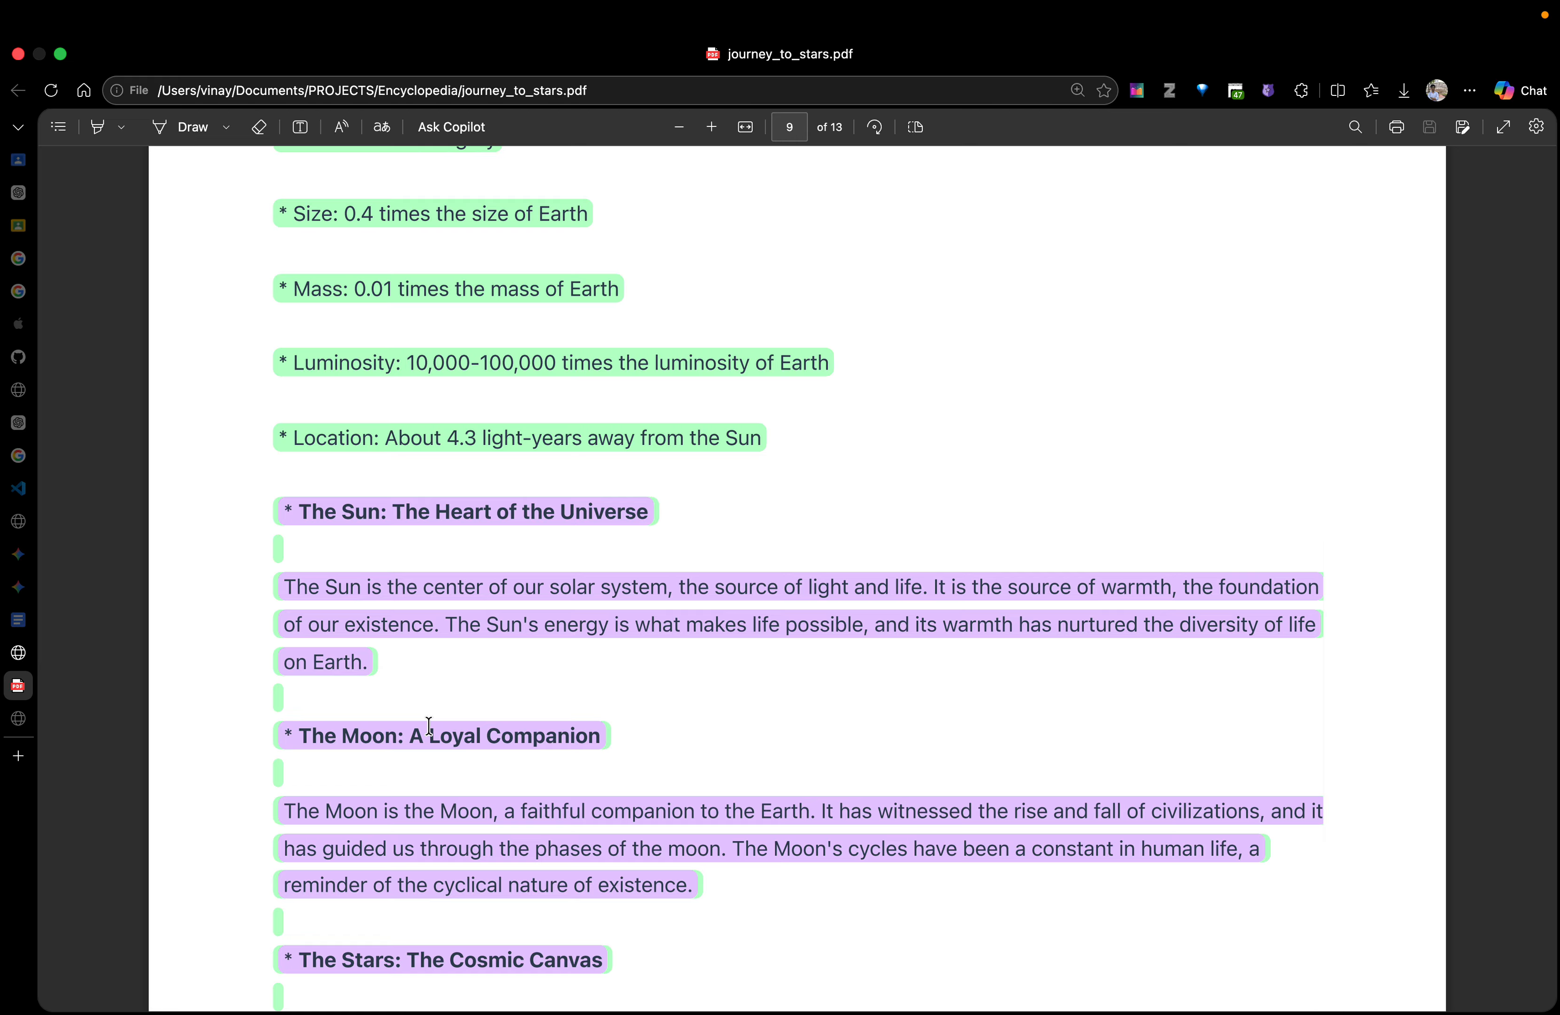
{"action": "scroll", "coordinate": [375, 619], "scroll_direction": "down", "scroll_amount": 2}
{"action": "scroll", "coordinate": [498, 738], "scroll_direction": "down", "scroll_amount": 14}
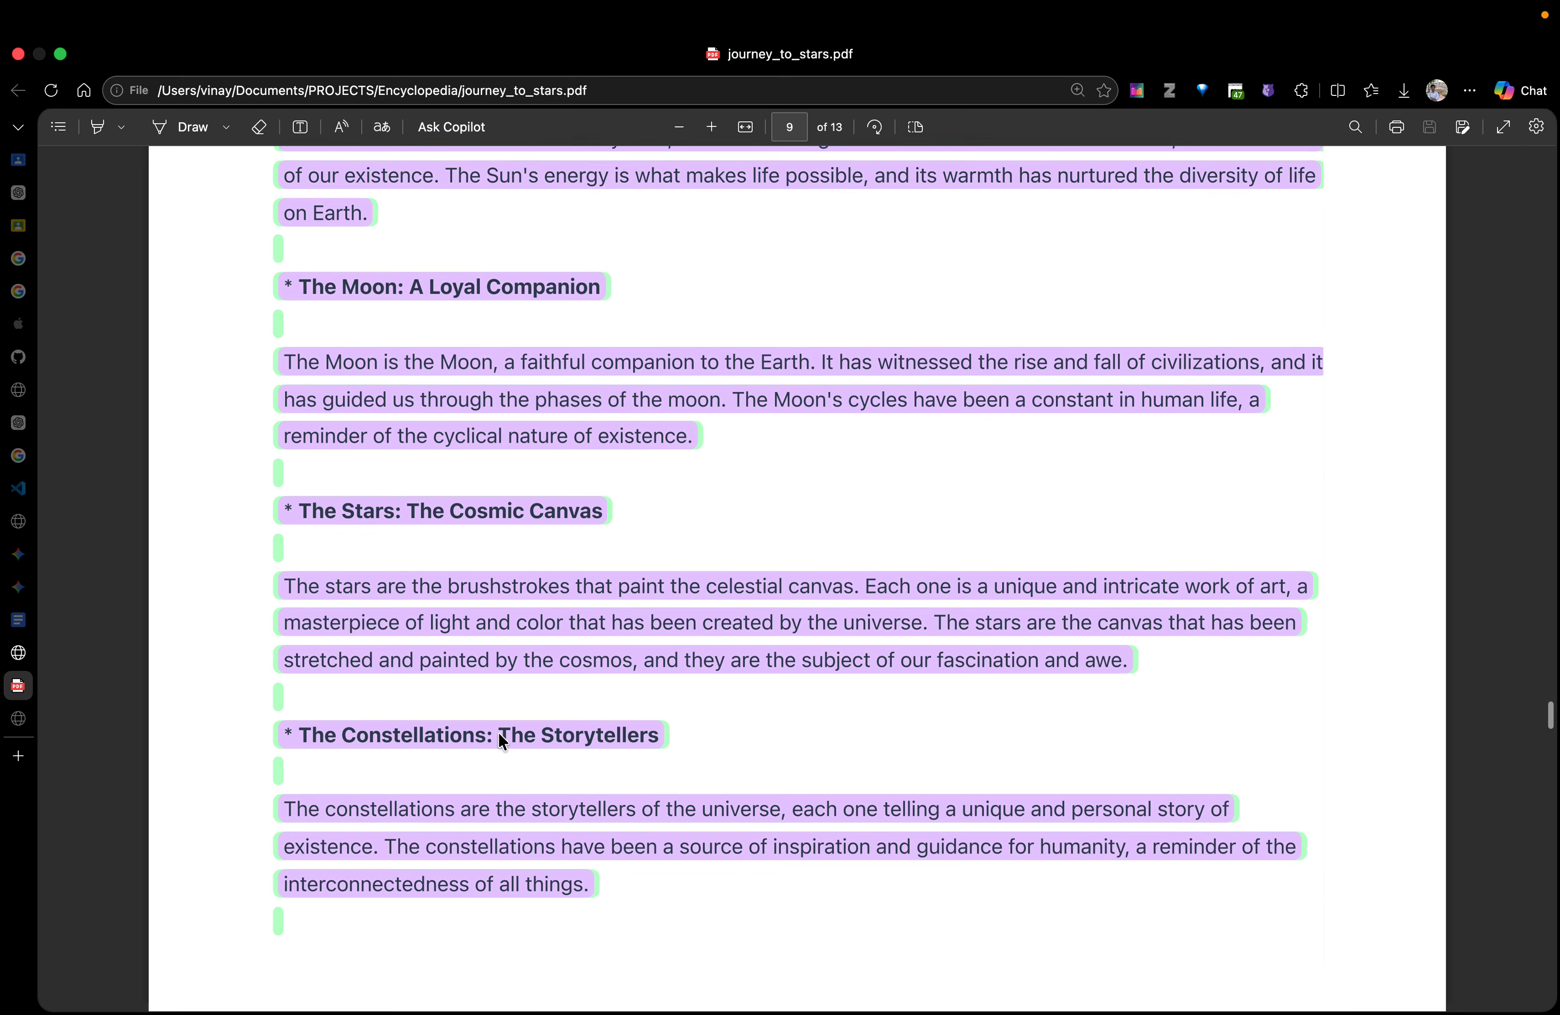
{"action": "scroll", "coordinate": [498, 728], "scroll_direction": "down", "scroll_amount": 4}
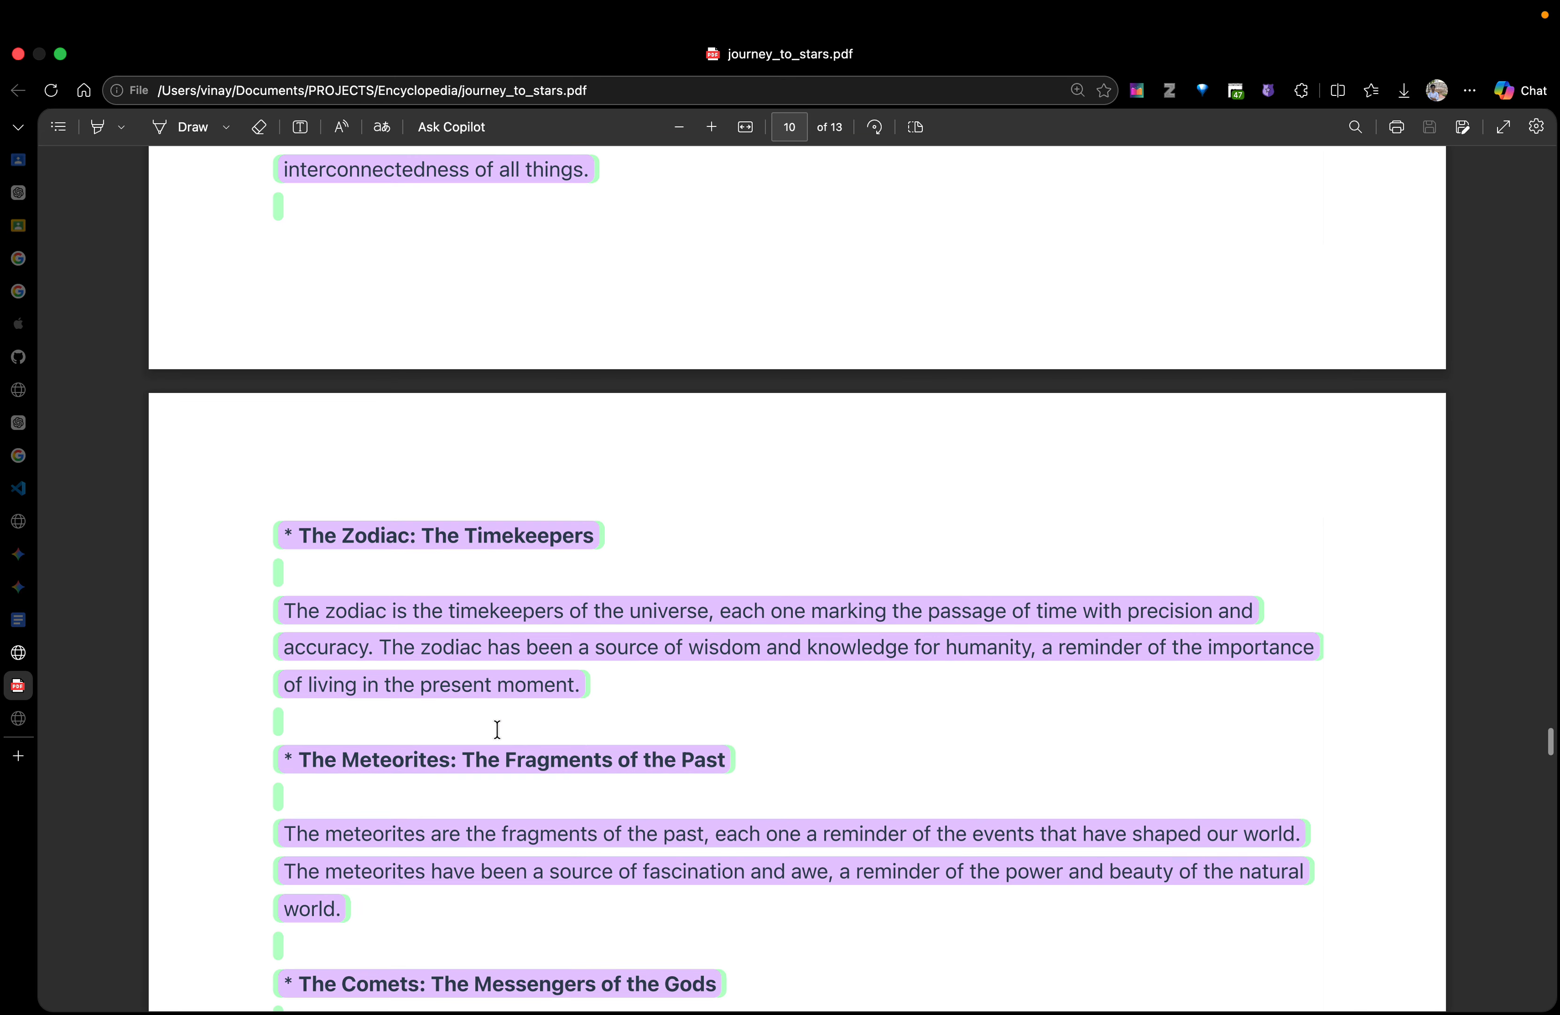
{"action": "scroll", "coordinate": [497, 729], "scroll_direction": "down", "scroll_amount": 10}
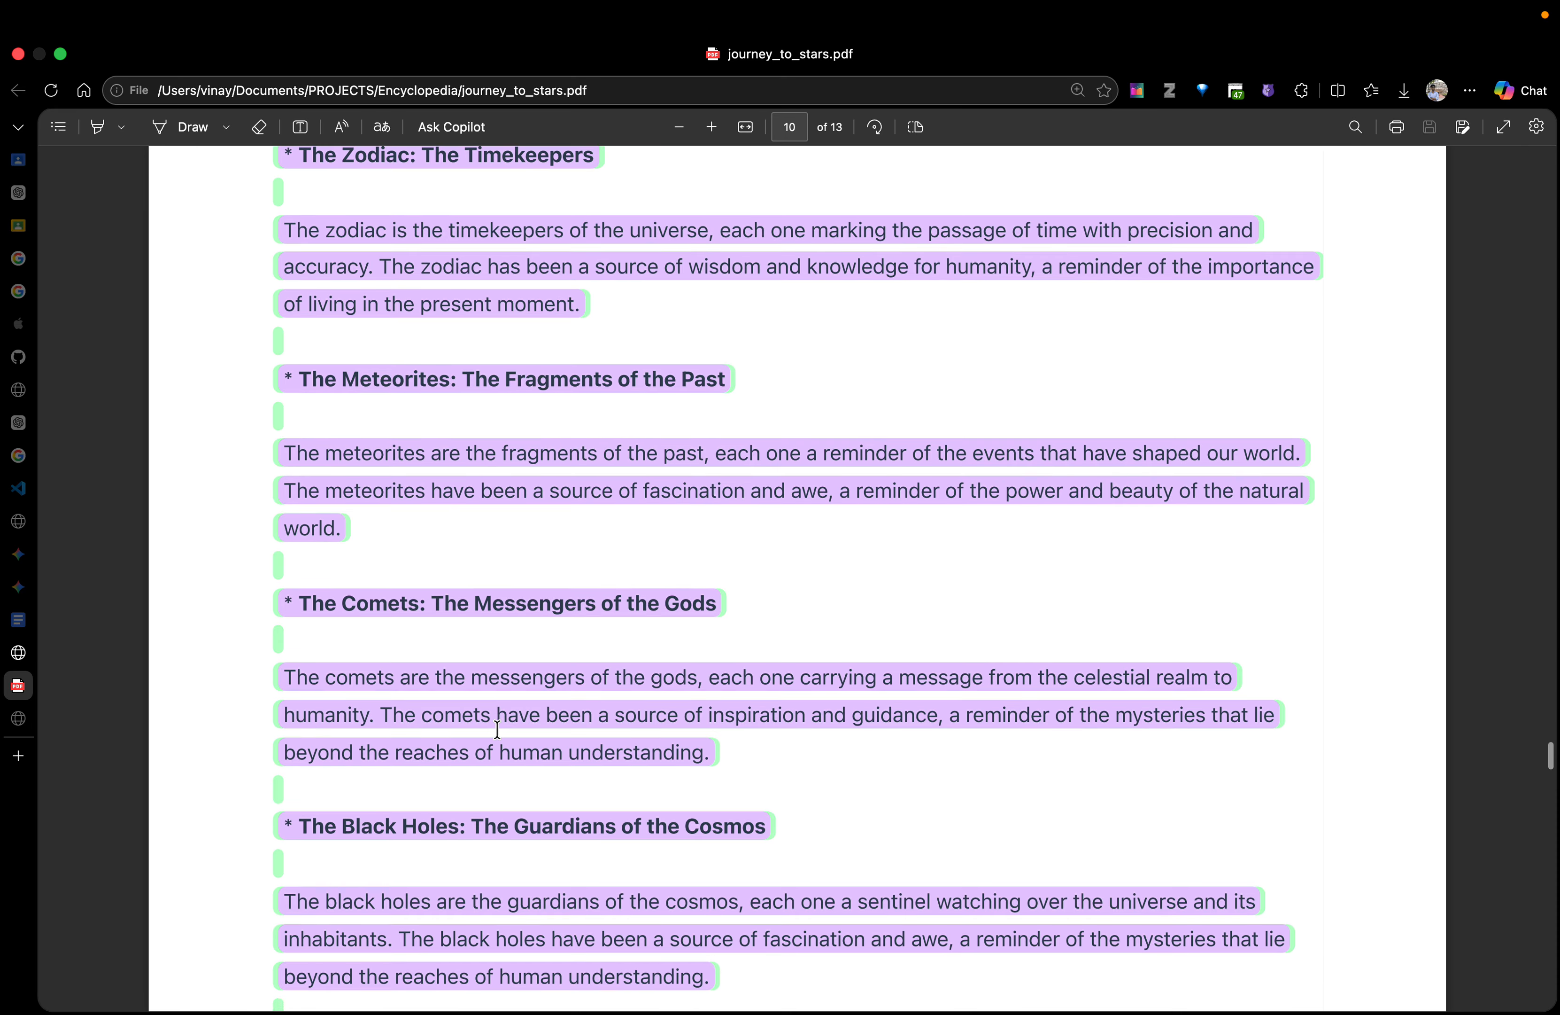
{"action": "scroll", "coordinate": [497, 729], "scroll_direction": "down", "scroll_amount": 1}
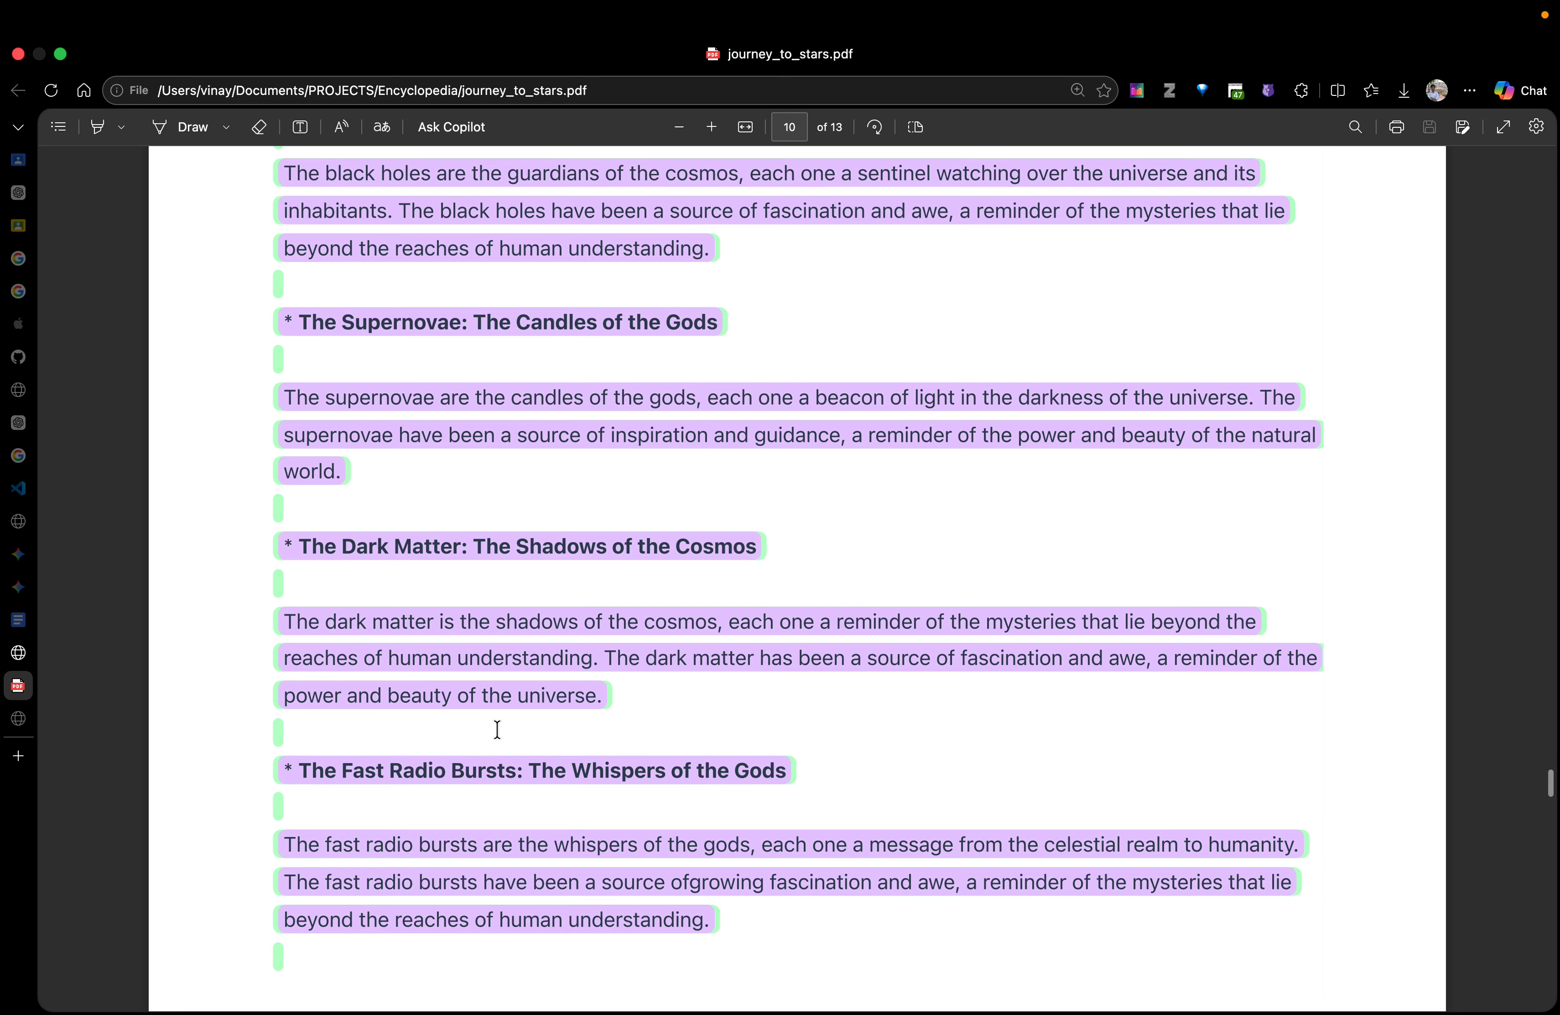
{"action": "scroll", "coordinate": [497, 729], "scroll_direction": "down", "scroll_amount": 3}
{"action": "scroll", "coordinate": [498, 728], "scroll_direction": "down", "scroll_amount": 14}
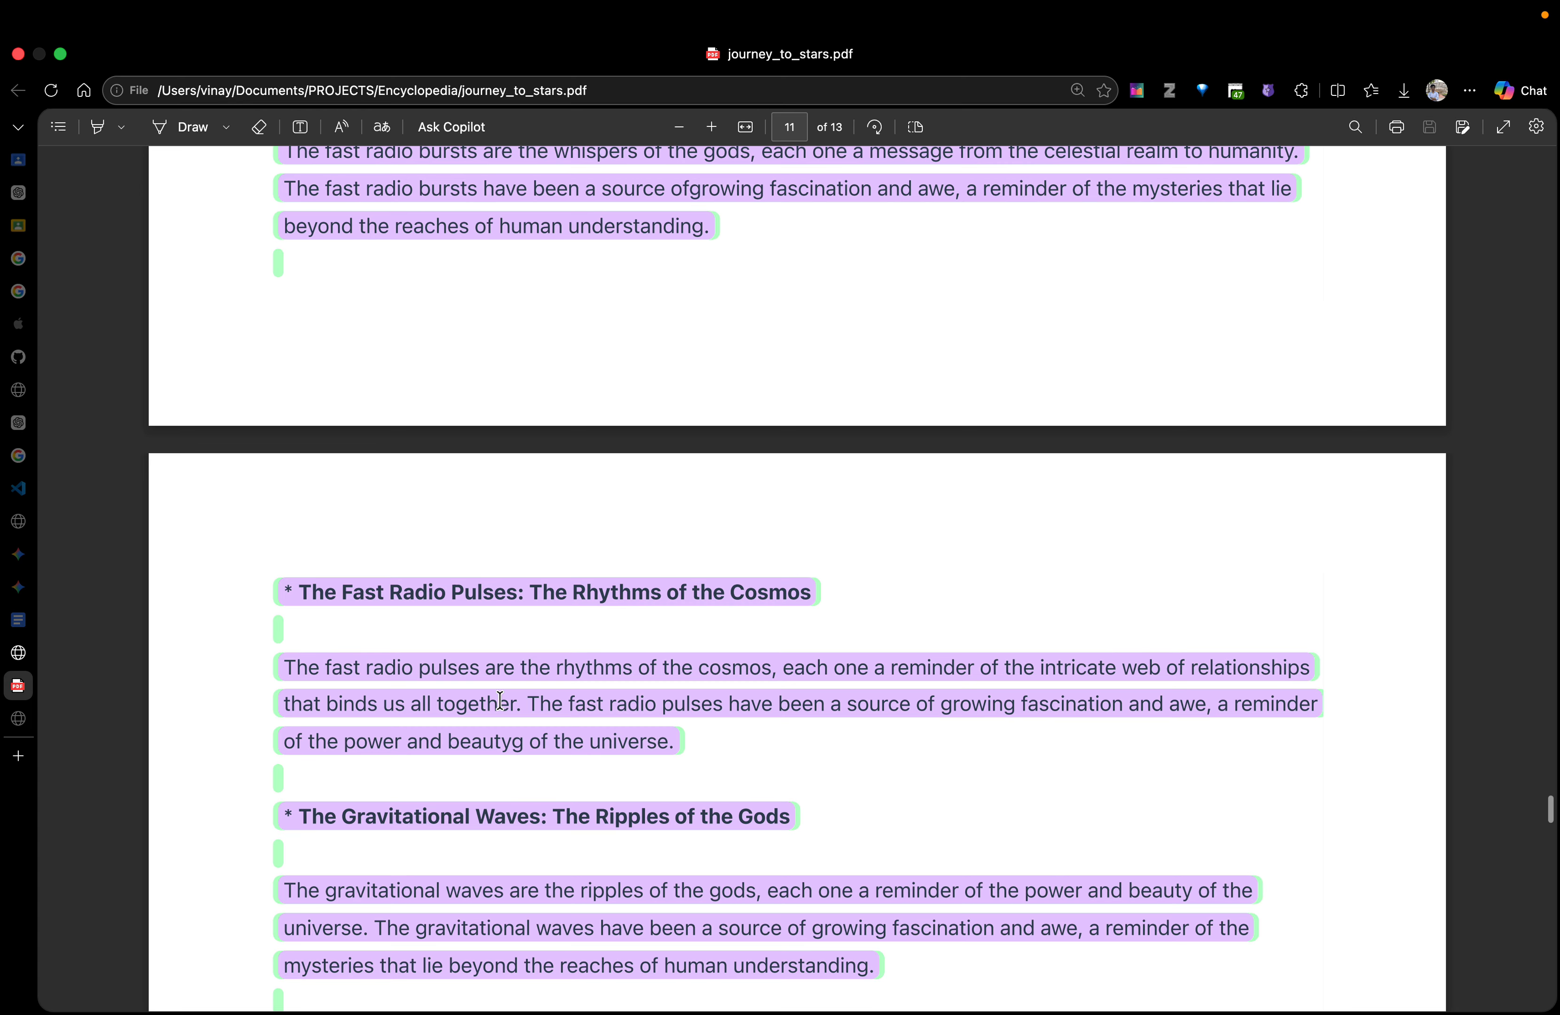
{"action": "scroll", "coordinate": [500, 699], "scroll_direction": "down", "scroll_amount": 20}
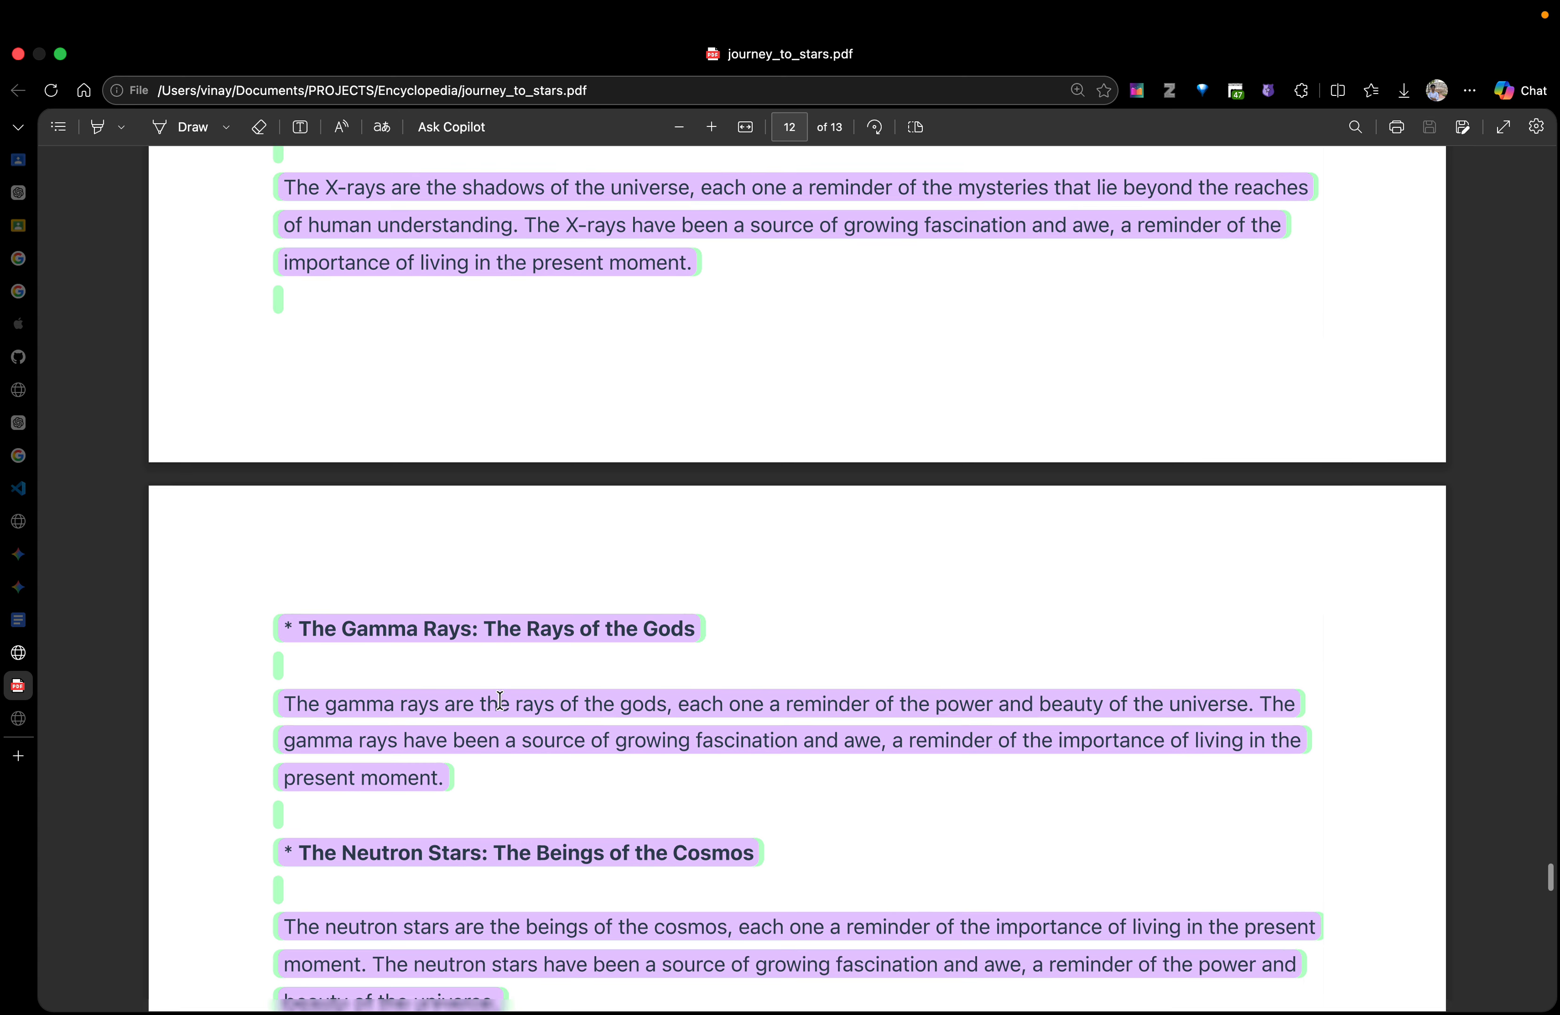
Examine the "Conclusion: The Lasting Legacy of Stars" section on page 13
{"action": "scroll", "coordinate": [500, 700], "scroll_direction": "down", "scroll_amount": 20}
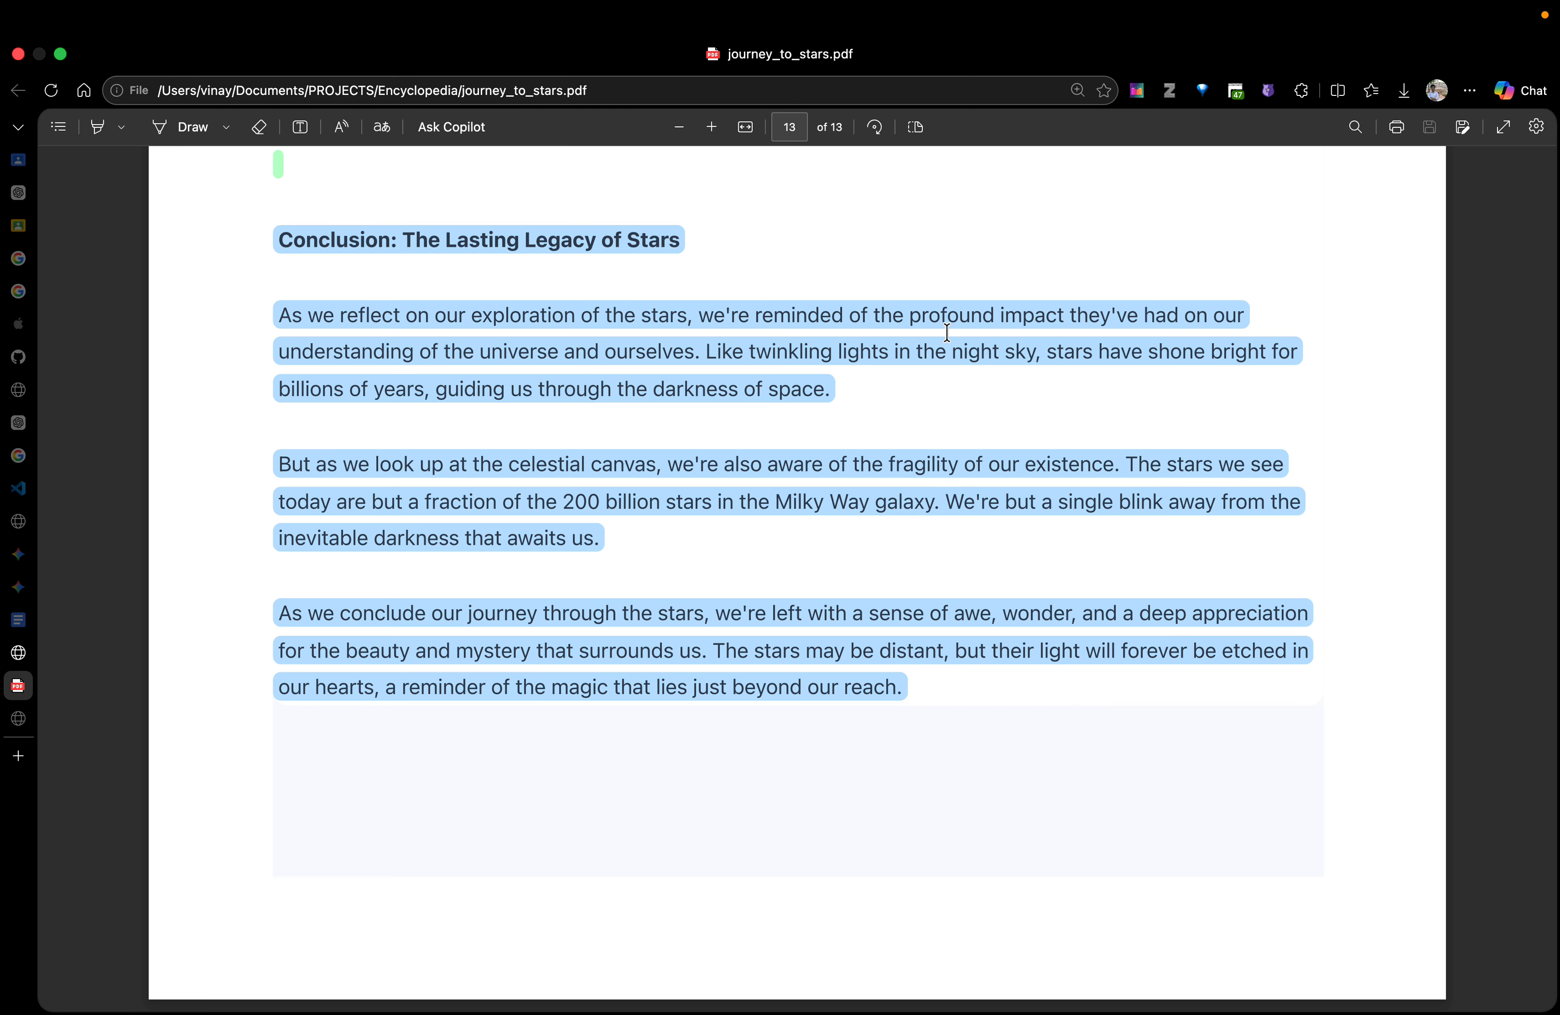
{"action": "left_click_drag", "start_coordinate": [880, 315], "coordinate": [803, 458]}
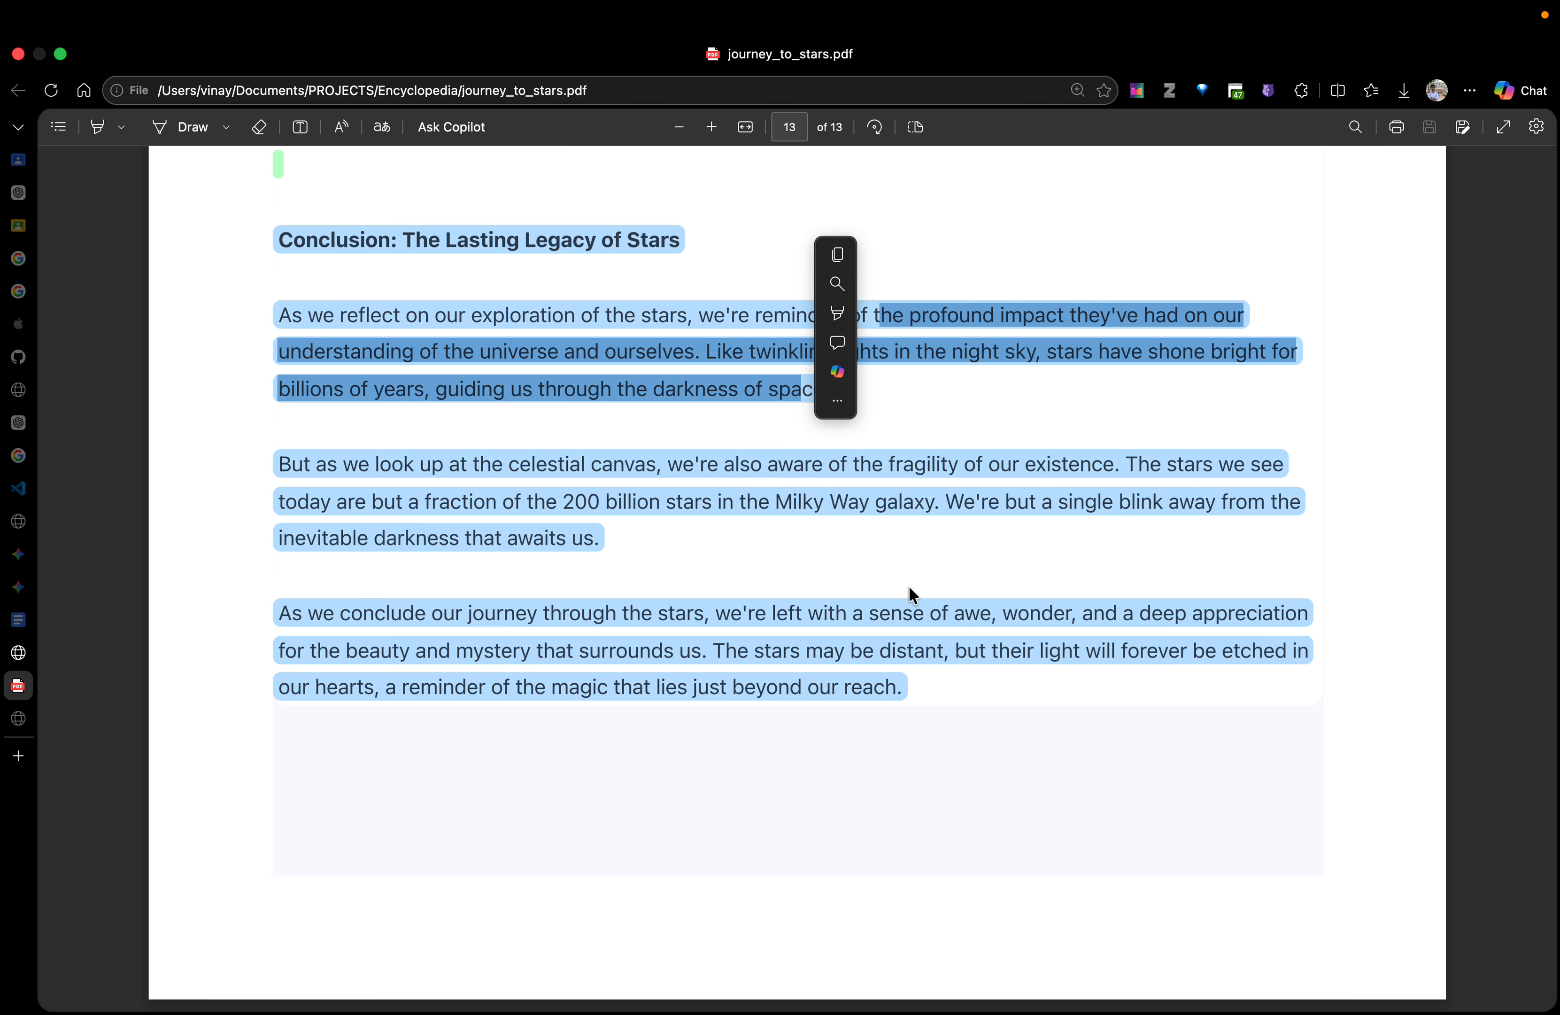
{"action": "left_click", "coordinate": [765, 574]}
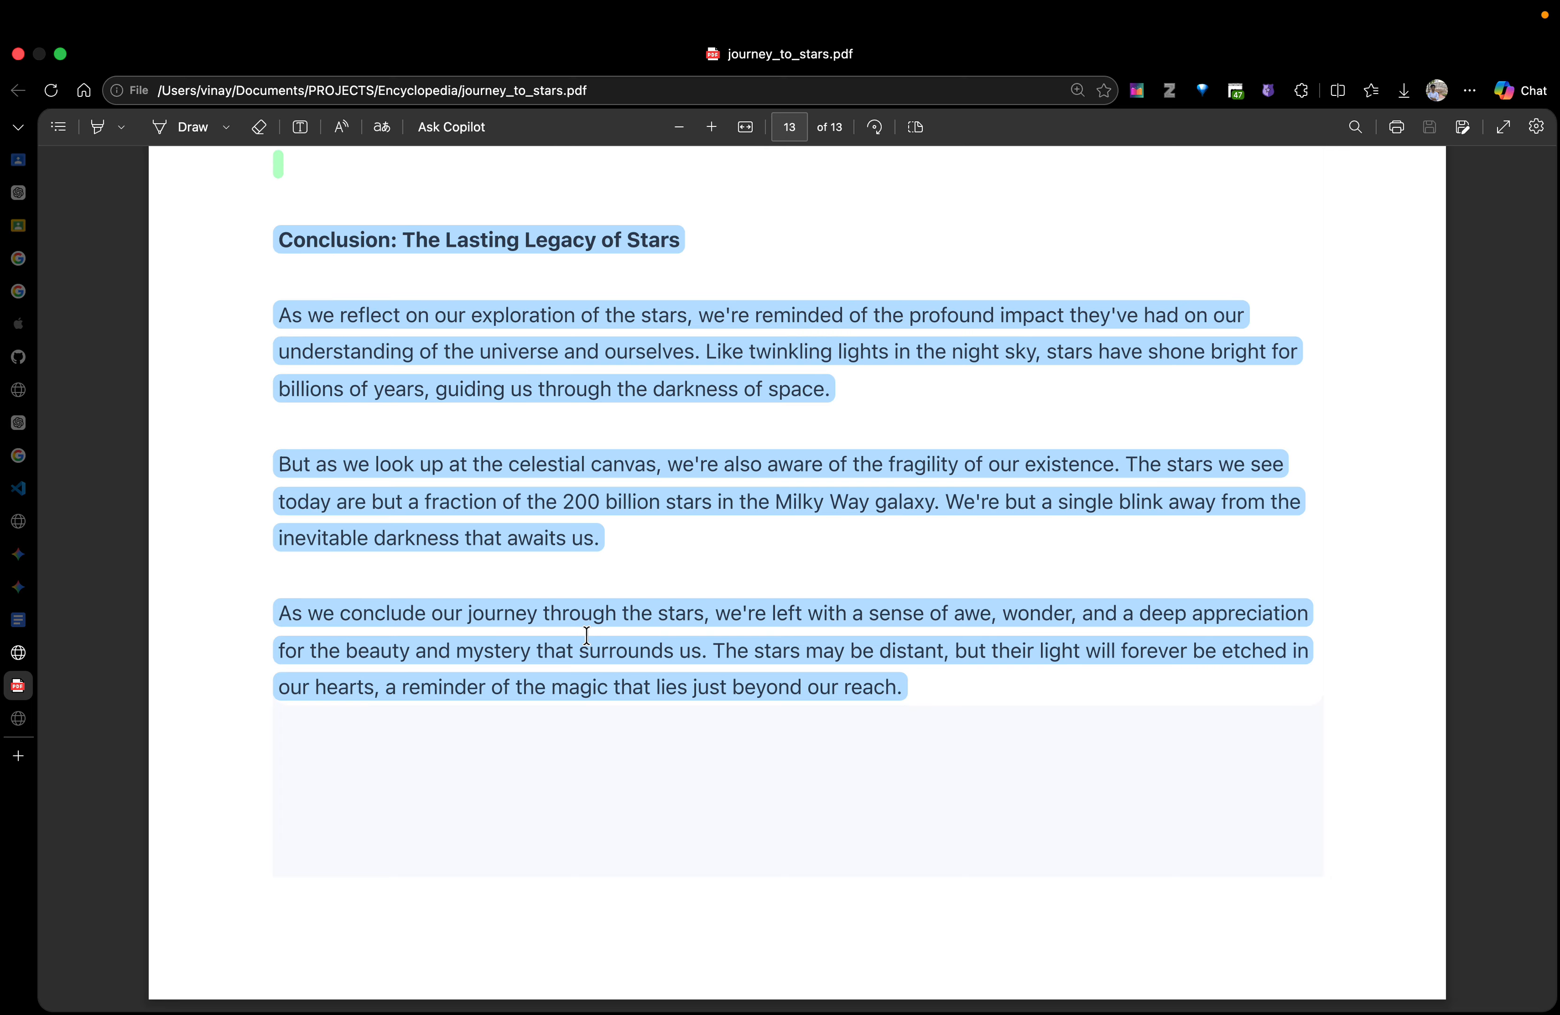
Return to page 1 of the PDF and switch back to the WebLLM Encyclopedia Writer page
{"action": "scroll", "coordinate": [815, 655], "scroll_direction": "up", "scroll_amount": 20}
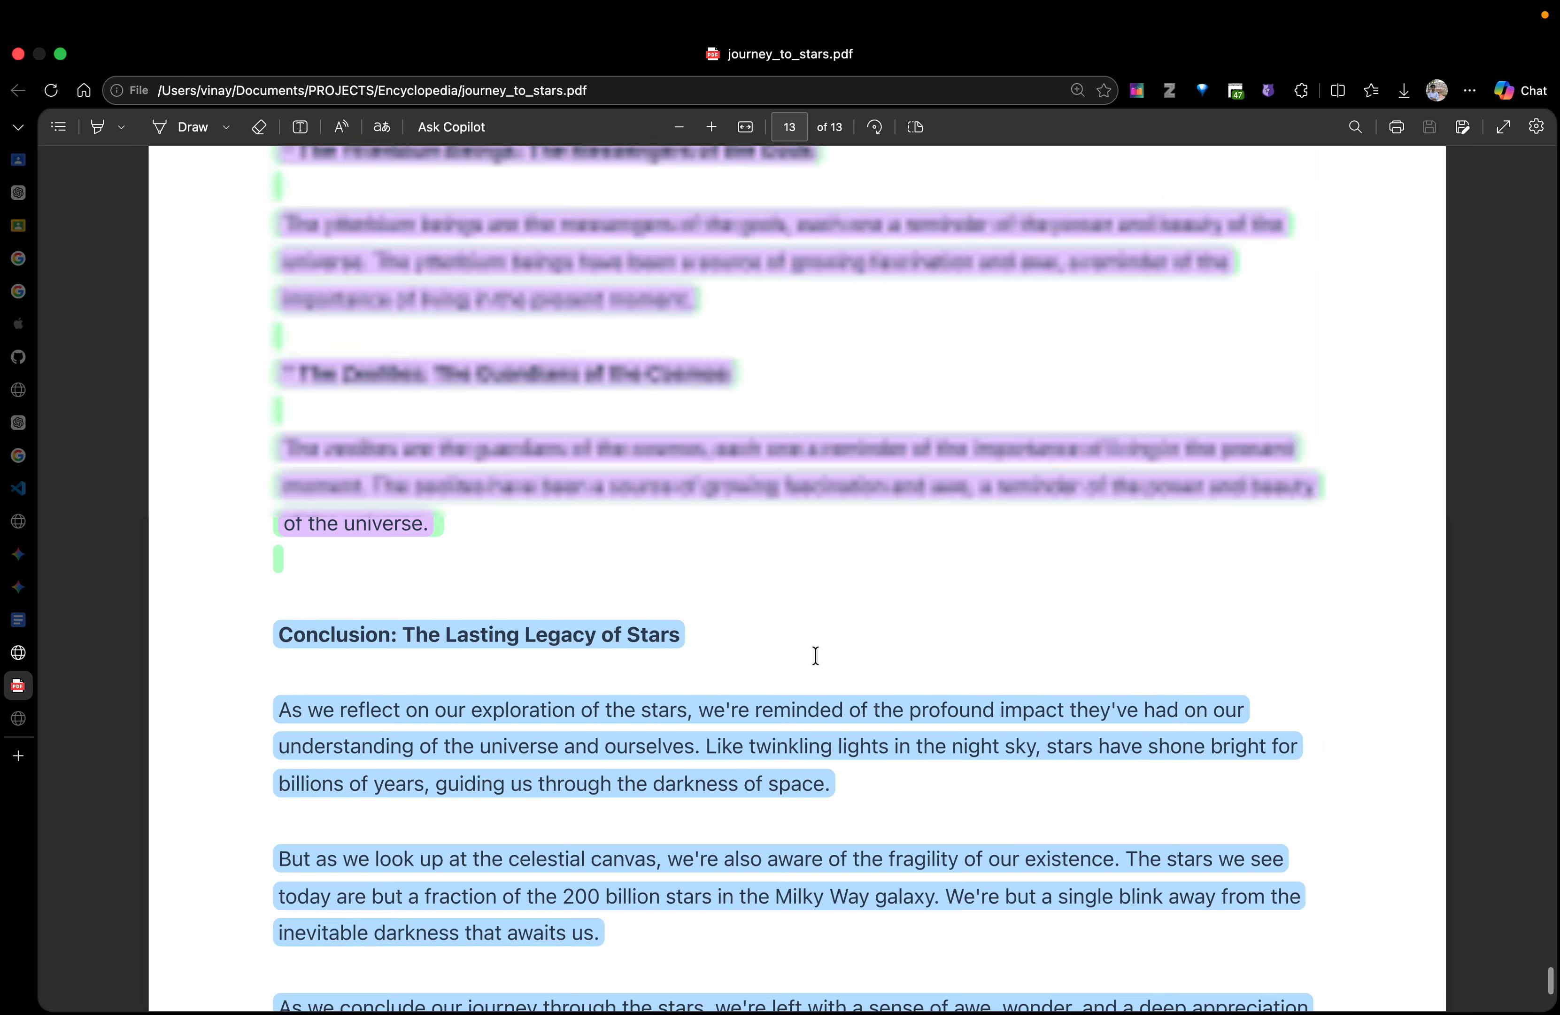
{"action": "scroll", "coordinate": [815, 655], "scroll_direction": "up", "scroll_amount": 20}
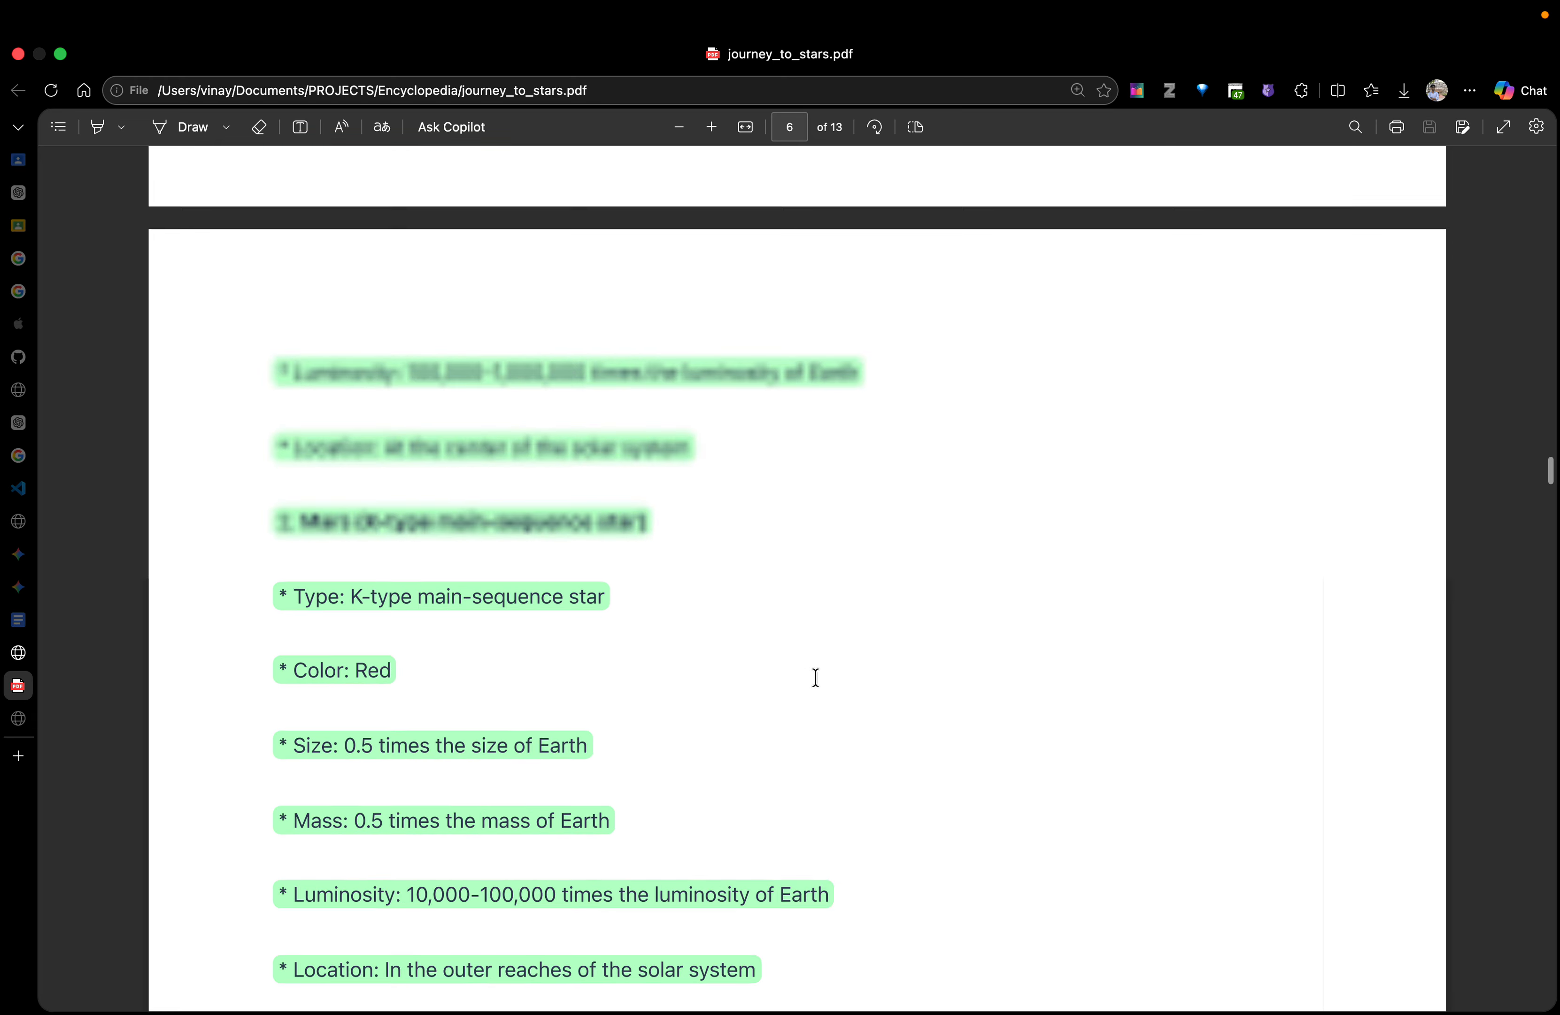
{"action": "scroll", "coordinate": [815, 677], "scroll_direction": "up", "scroll_amount": 15}
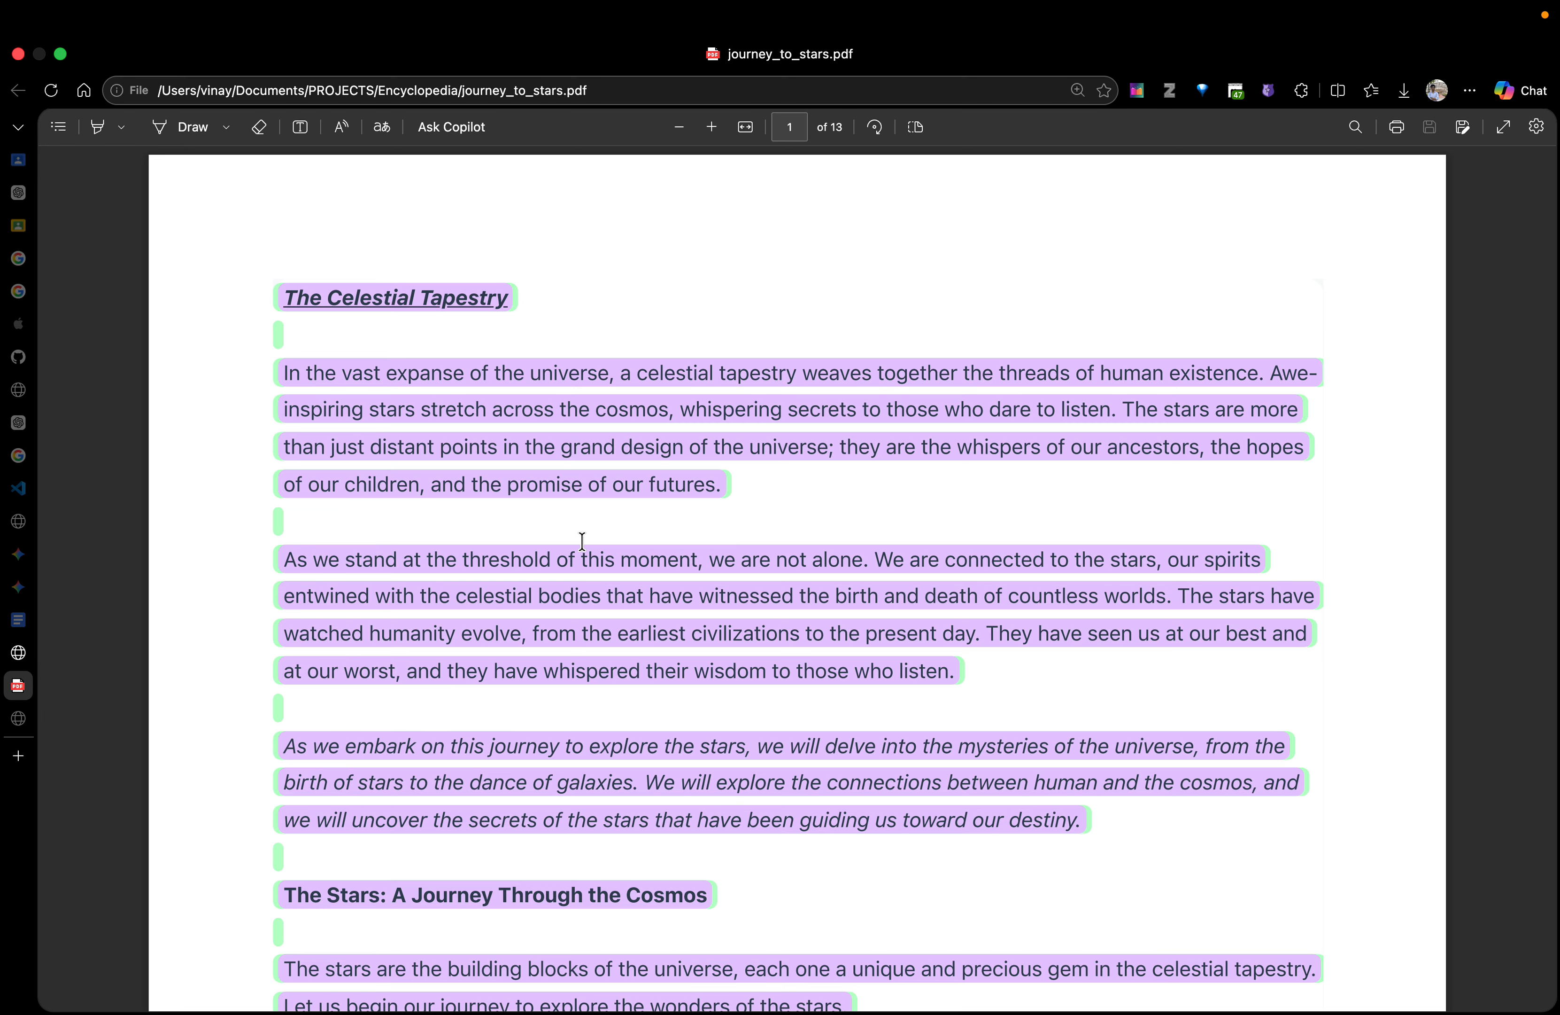
{"action": "left_click", "coordinate": [20, 652]}
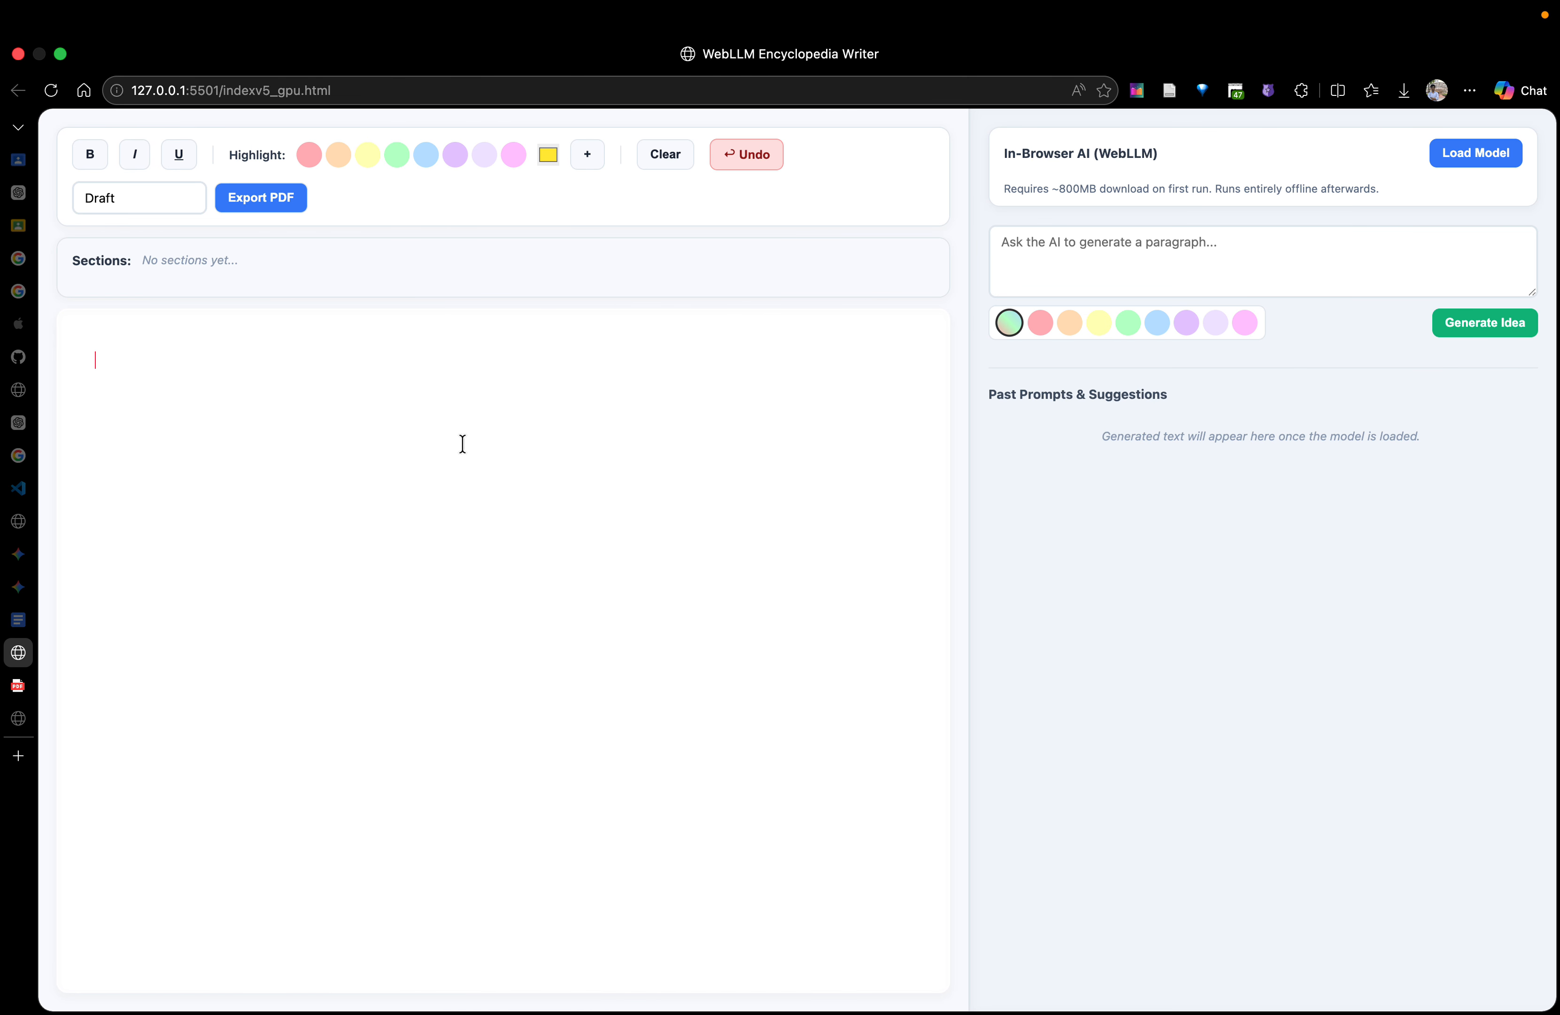